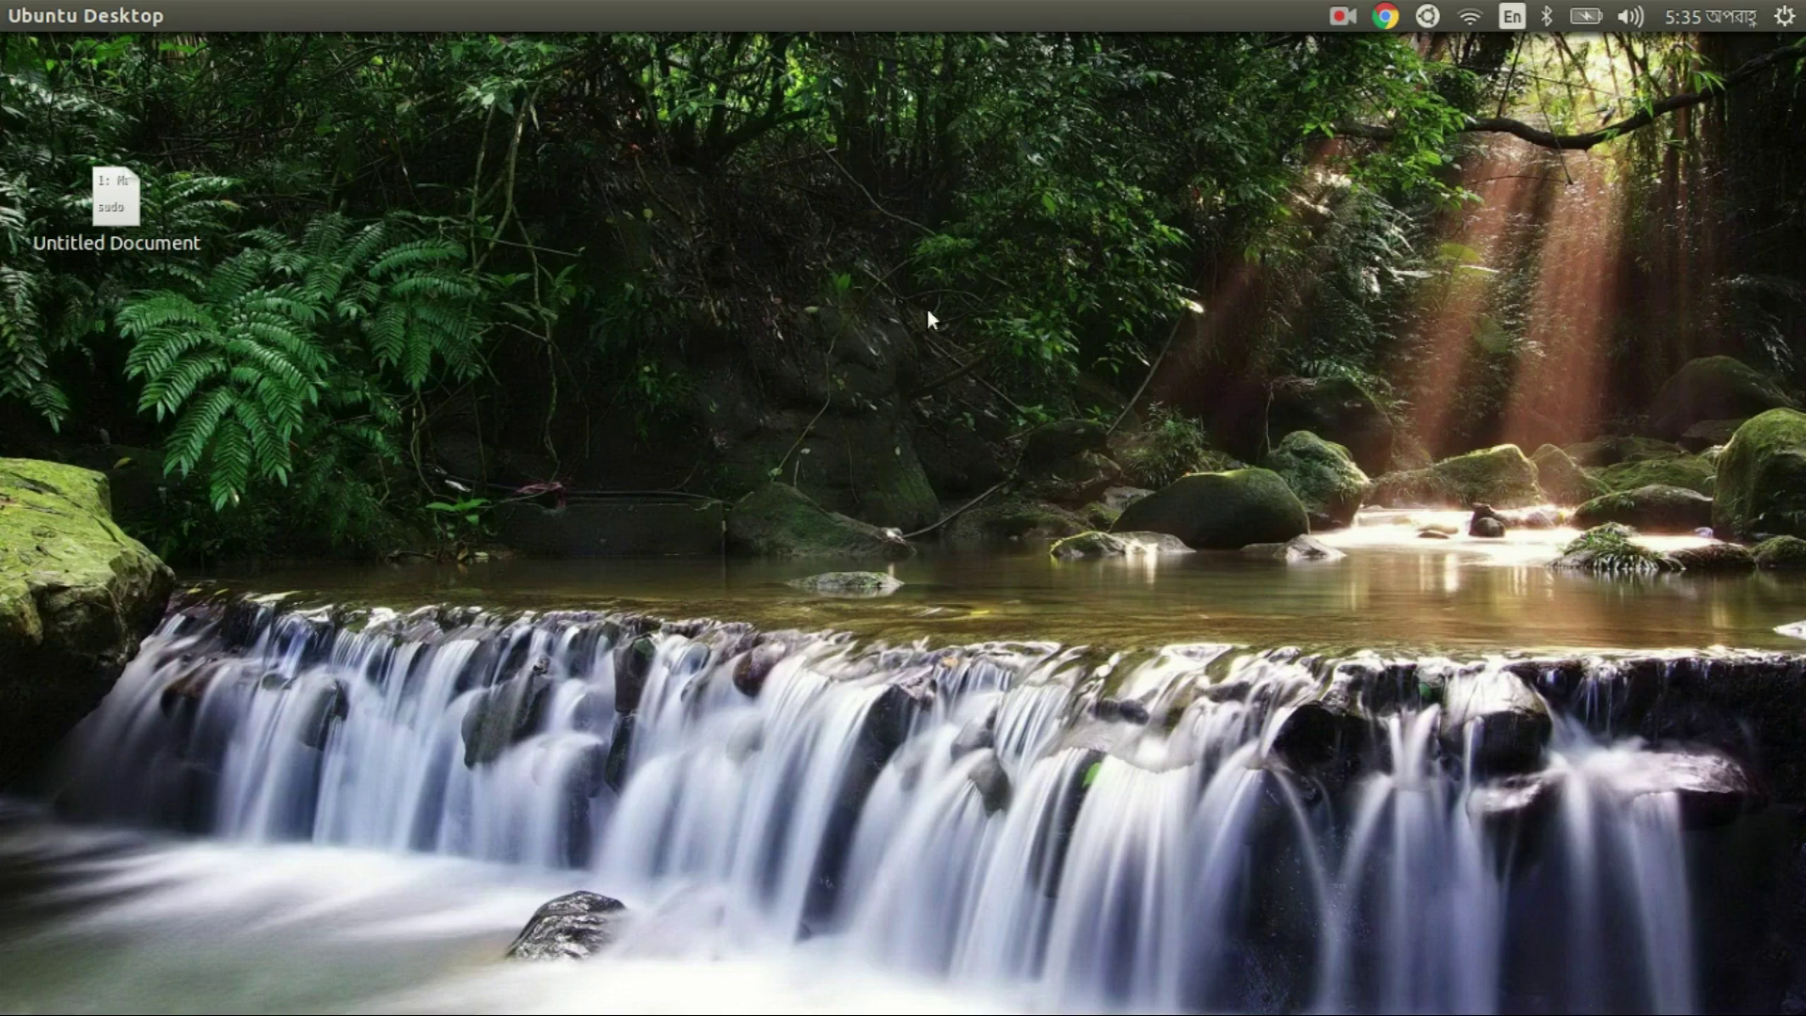
Step: Launch Ubuntu Software Center from the Dash and focus its empty search box
key("super")
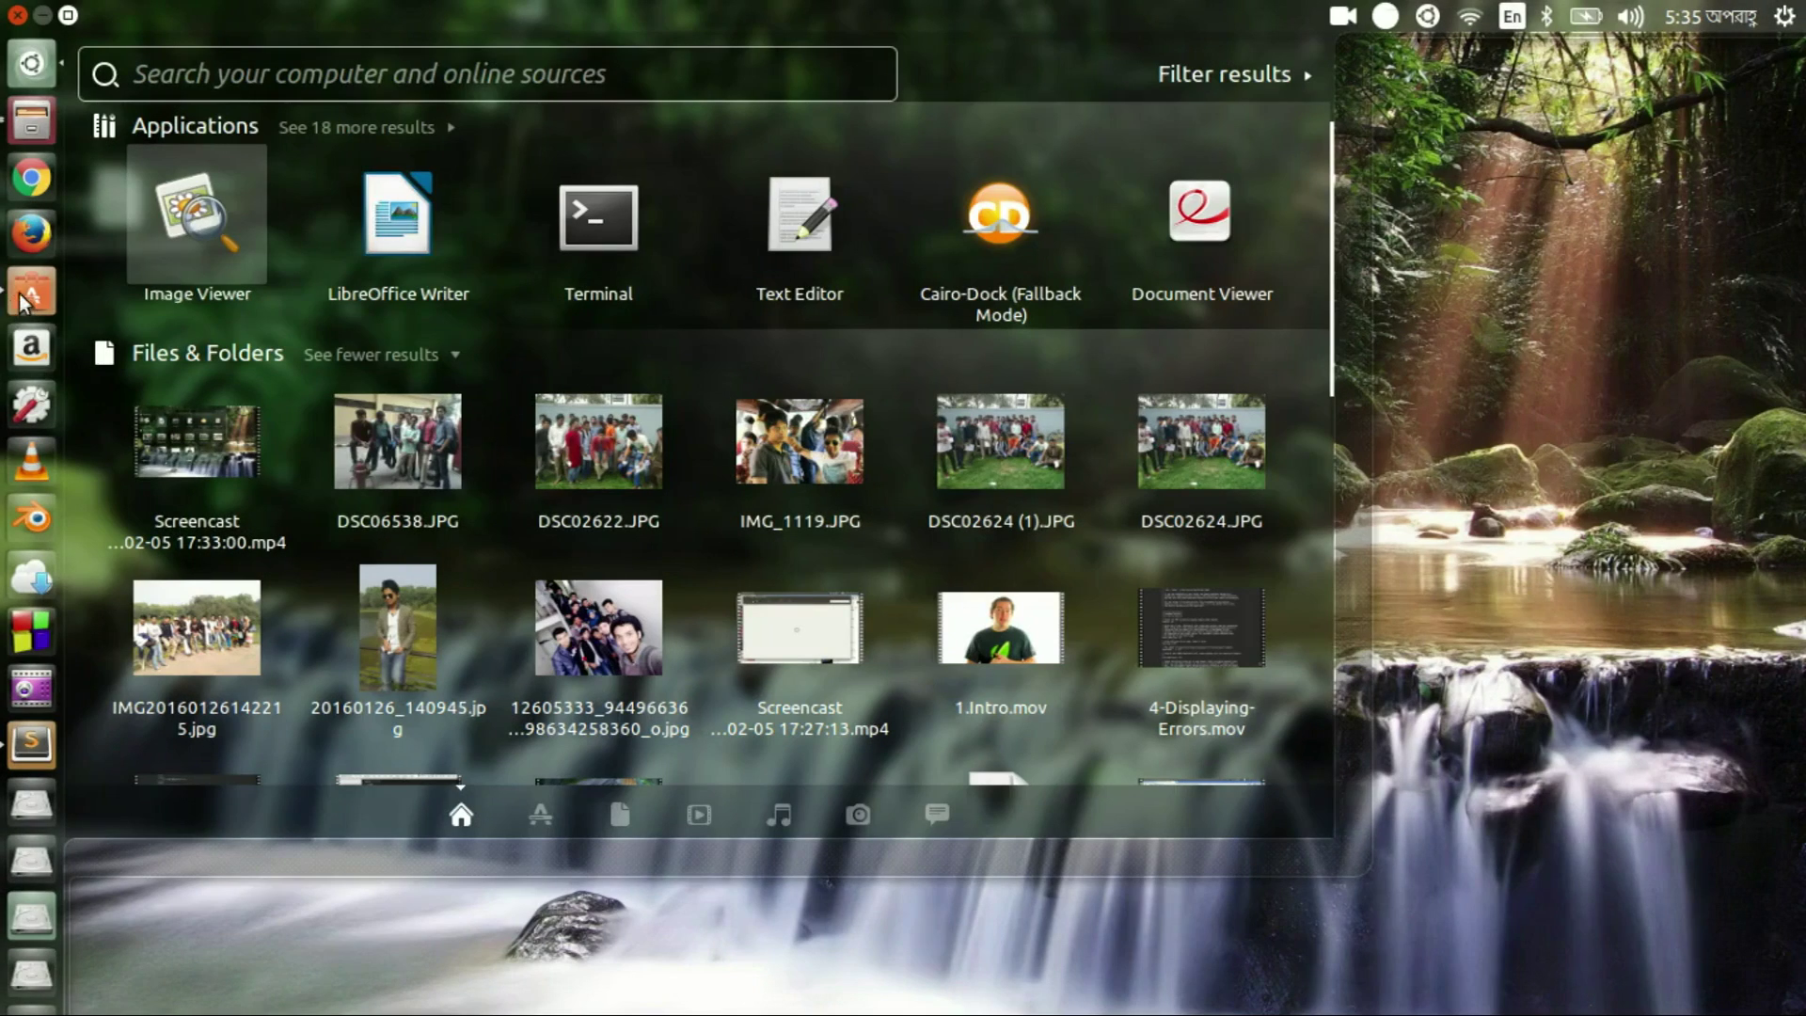
left_click(31, 293)
left_click(1434, 172)
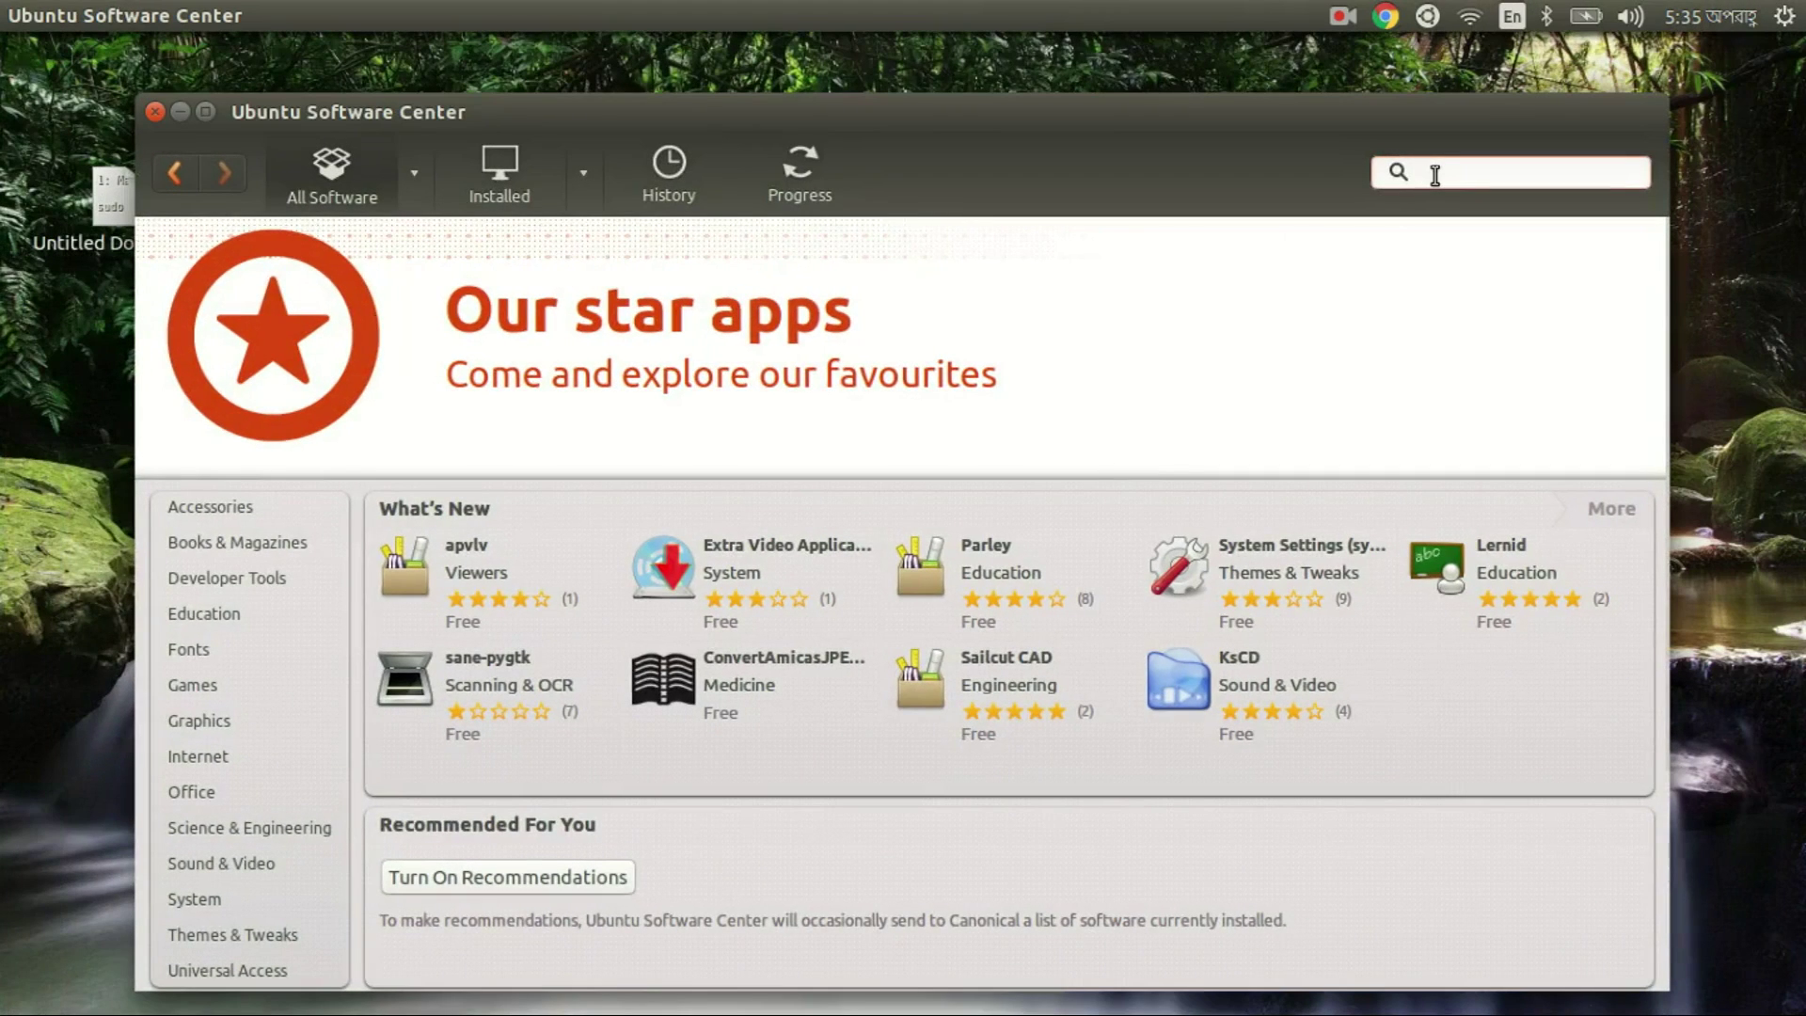
type("cairo")
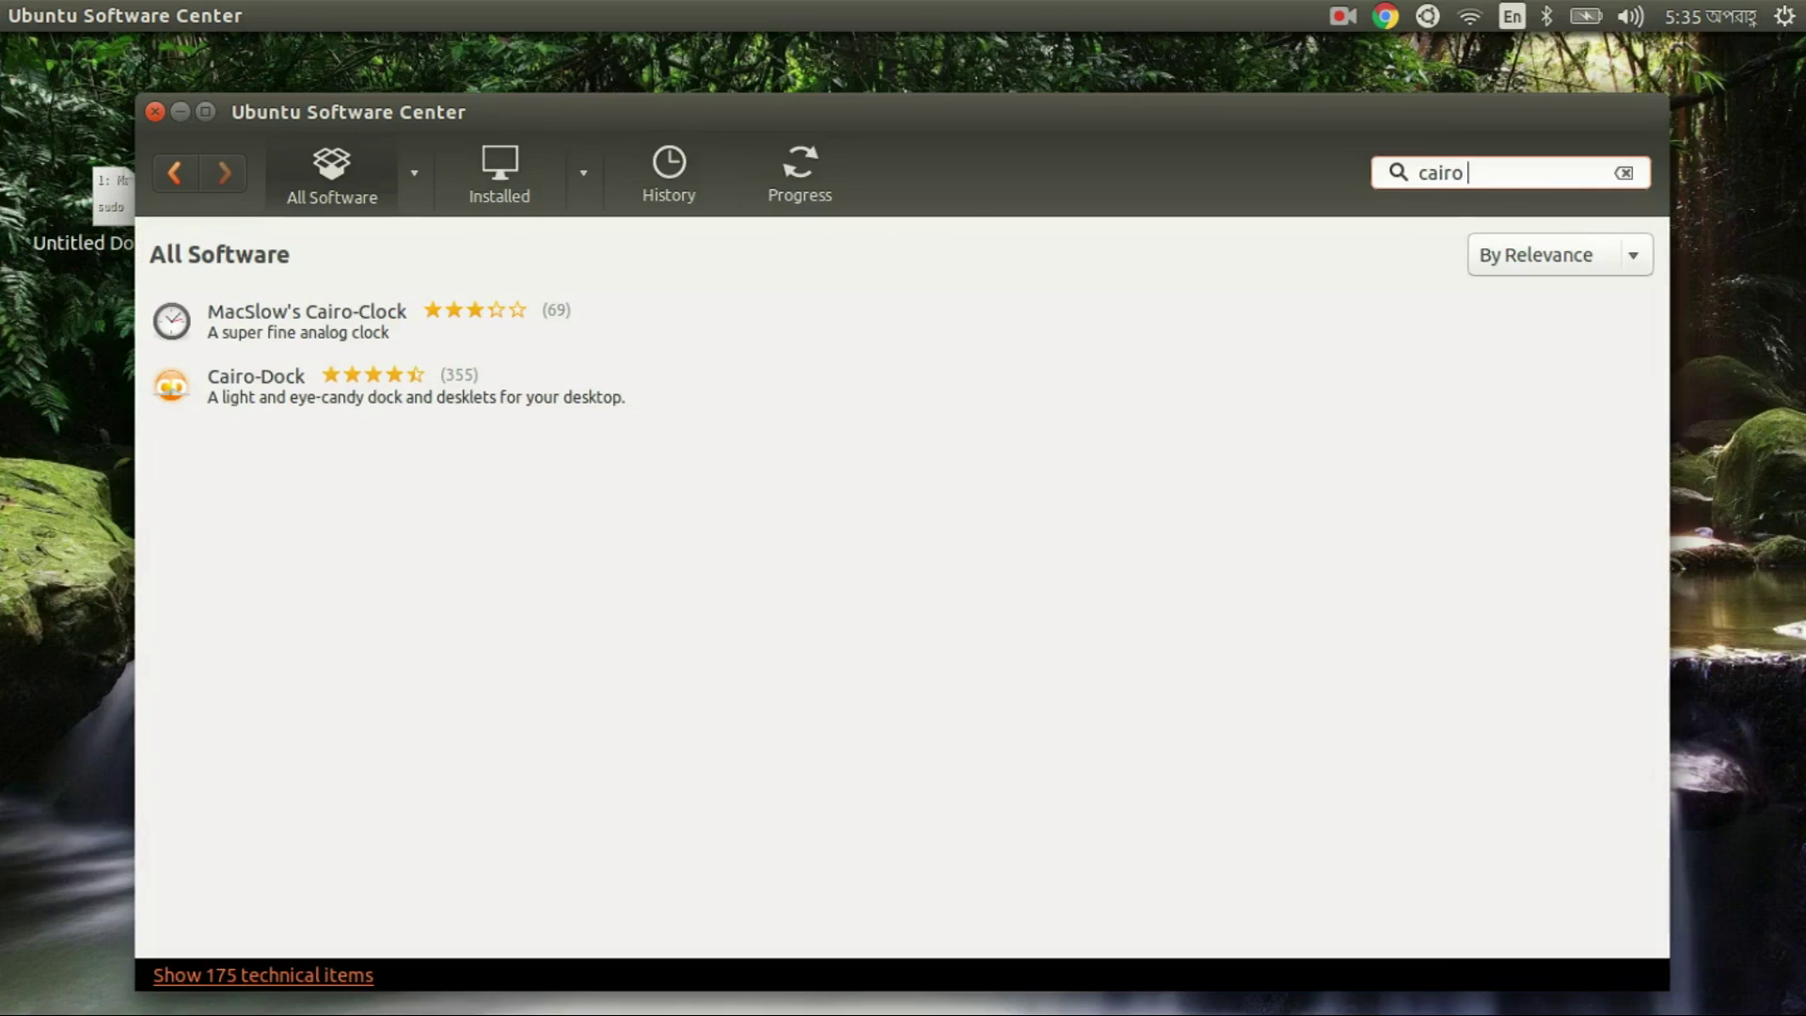
Step: Open the Cairo-Dock search result and install it, authenticating with the password
left_click(519, 403)
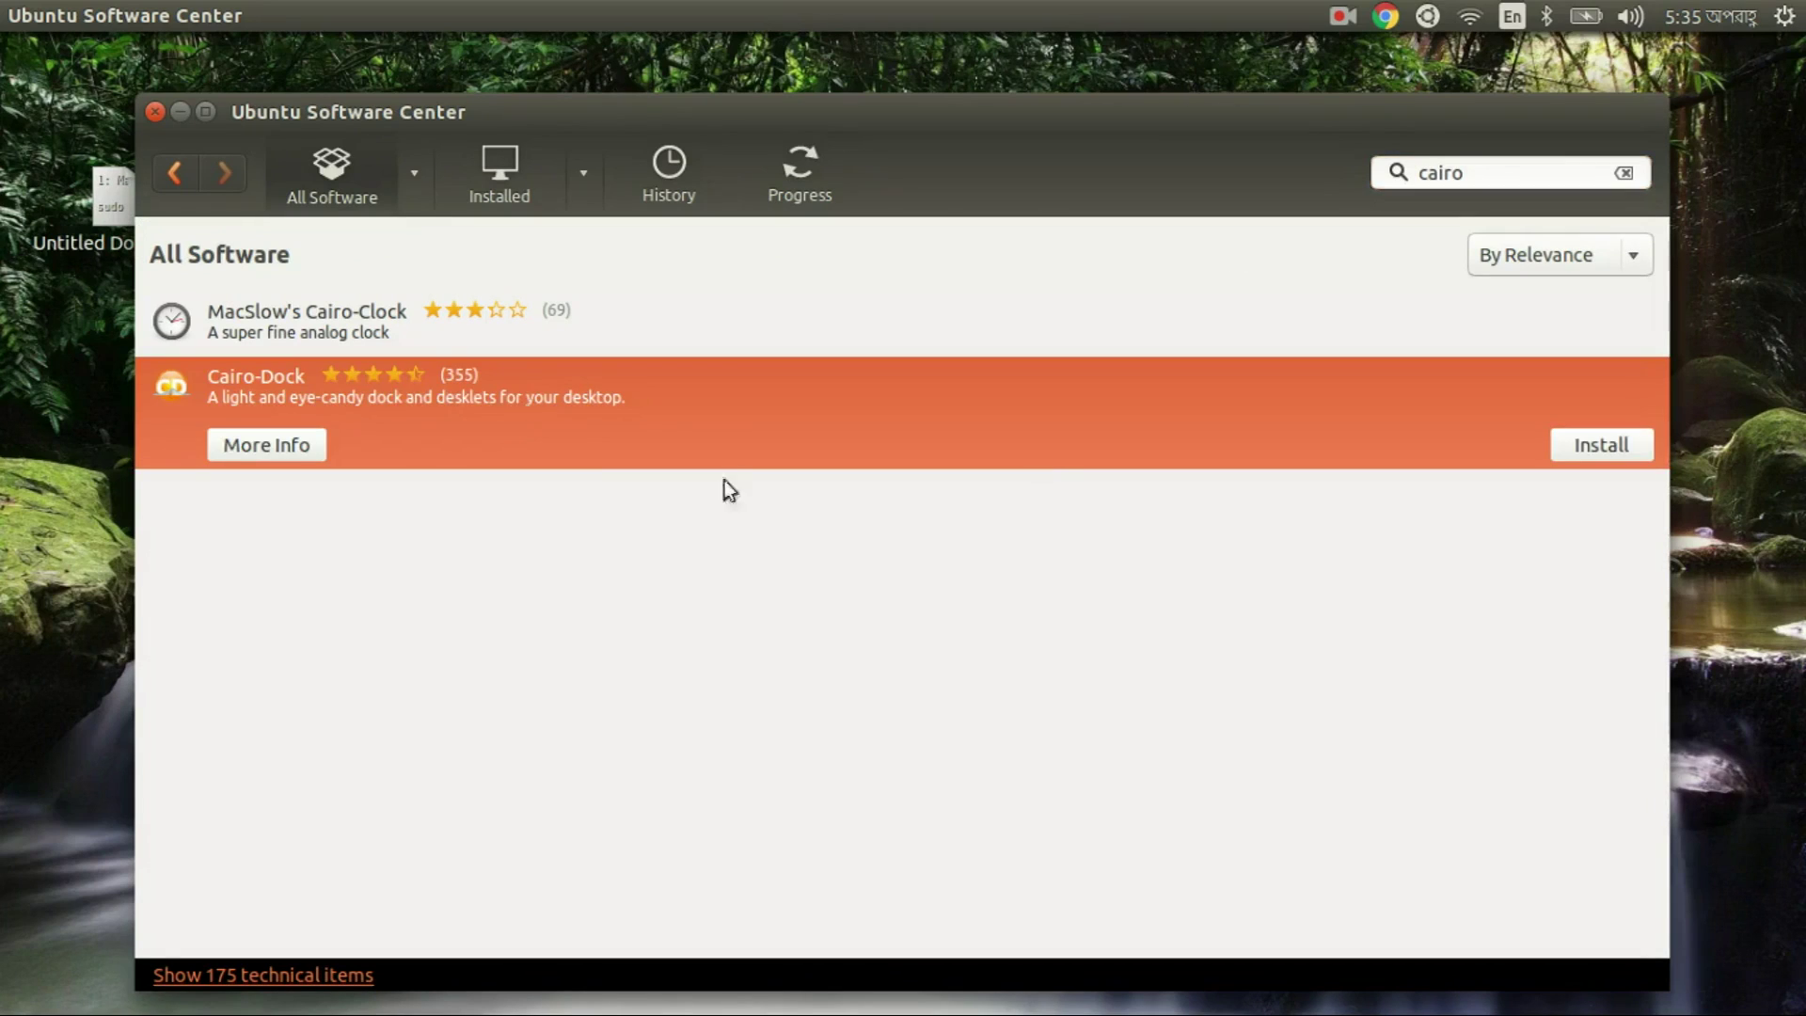
left_click(267, 444)
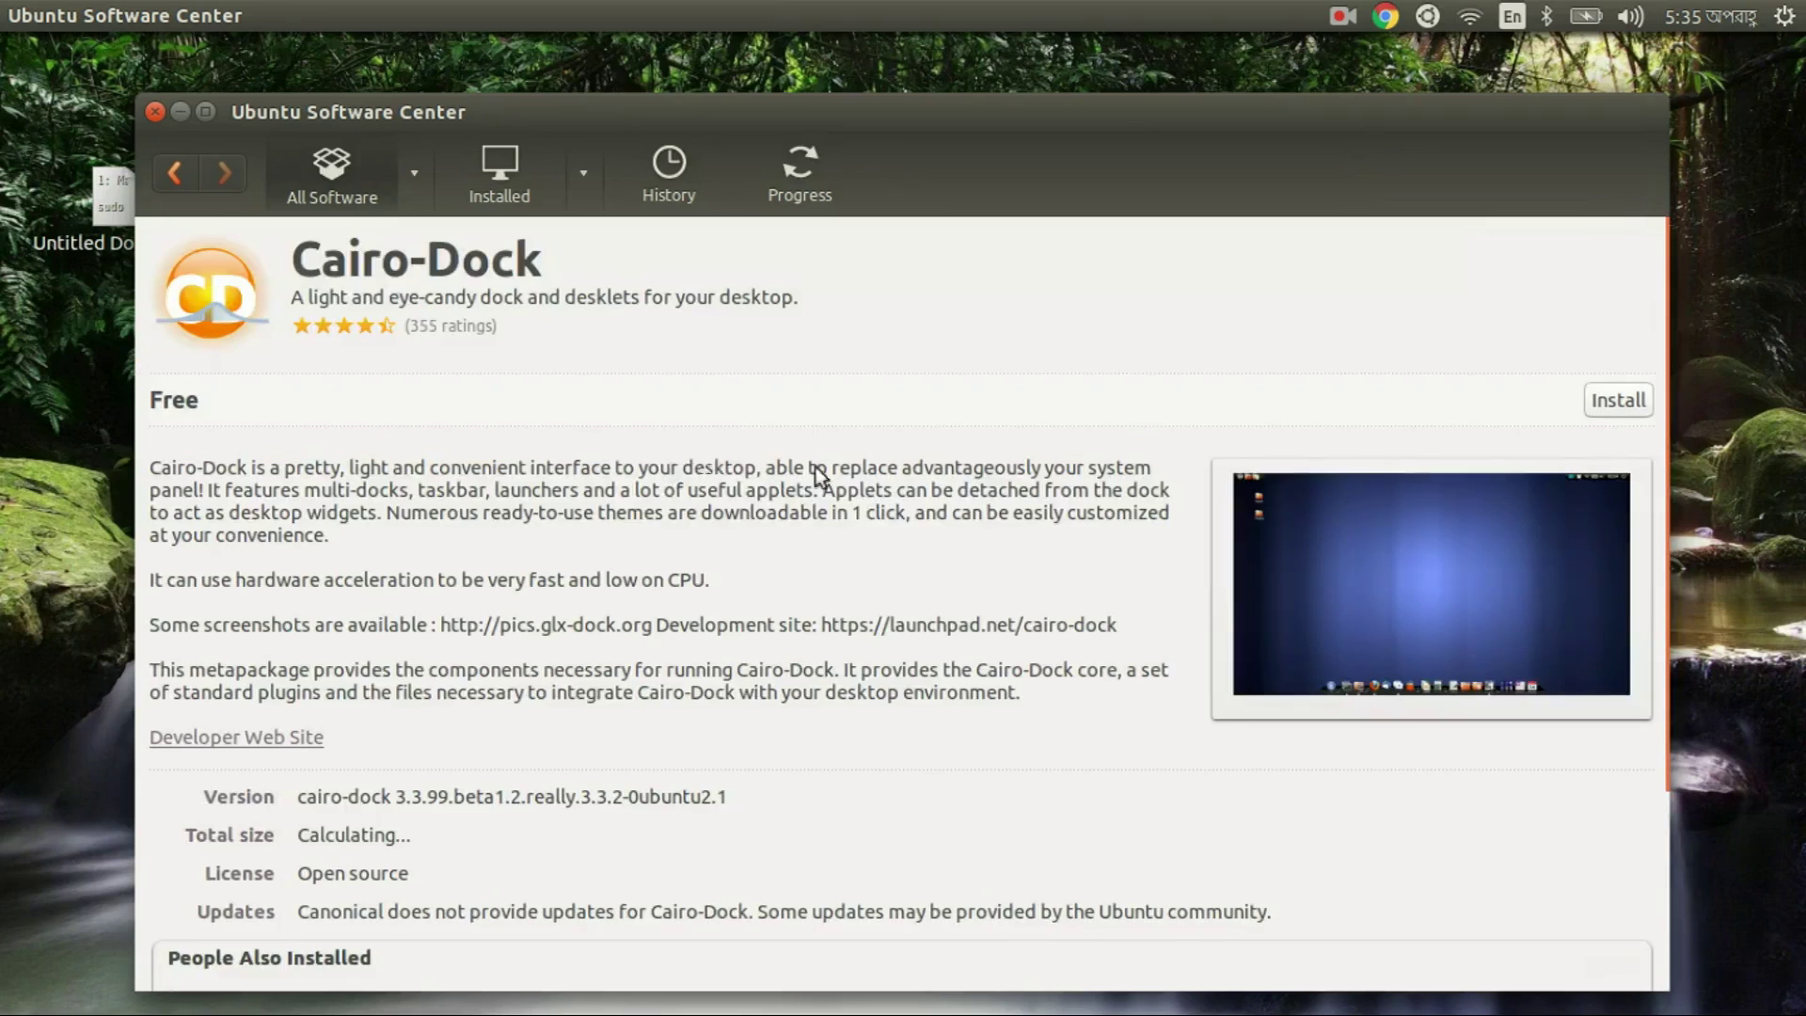
scroll(1030, 558, "down", 5)
scroll(859, 626, "down", 2)
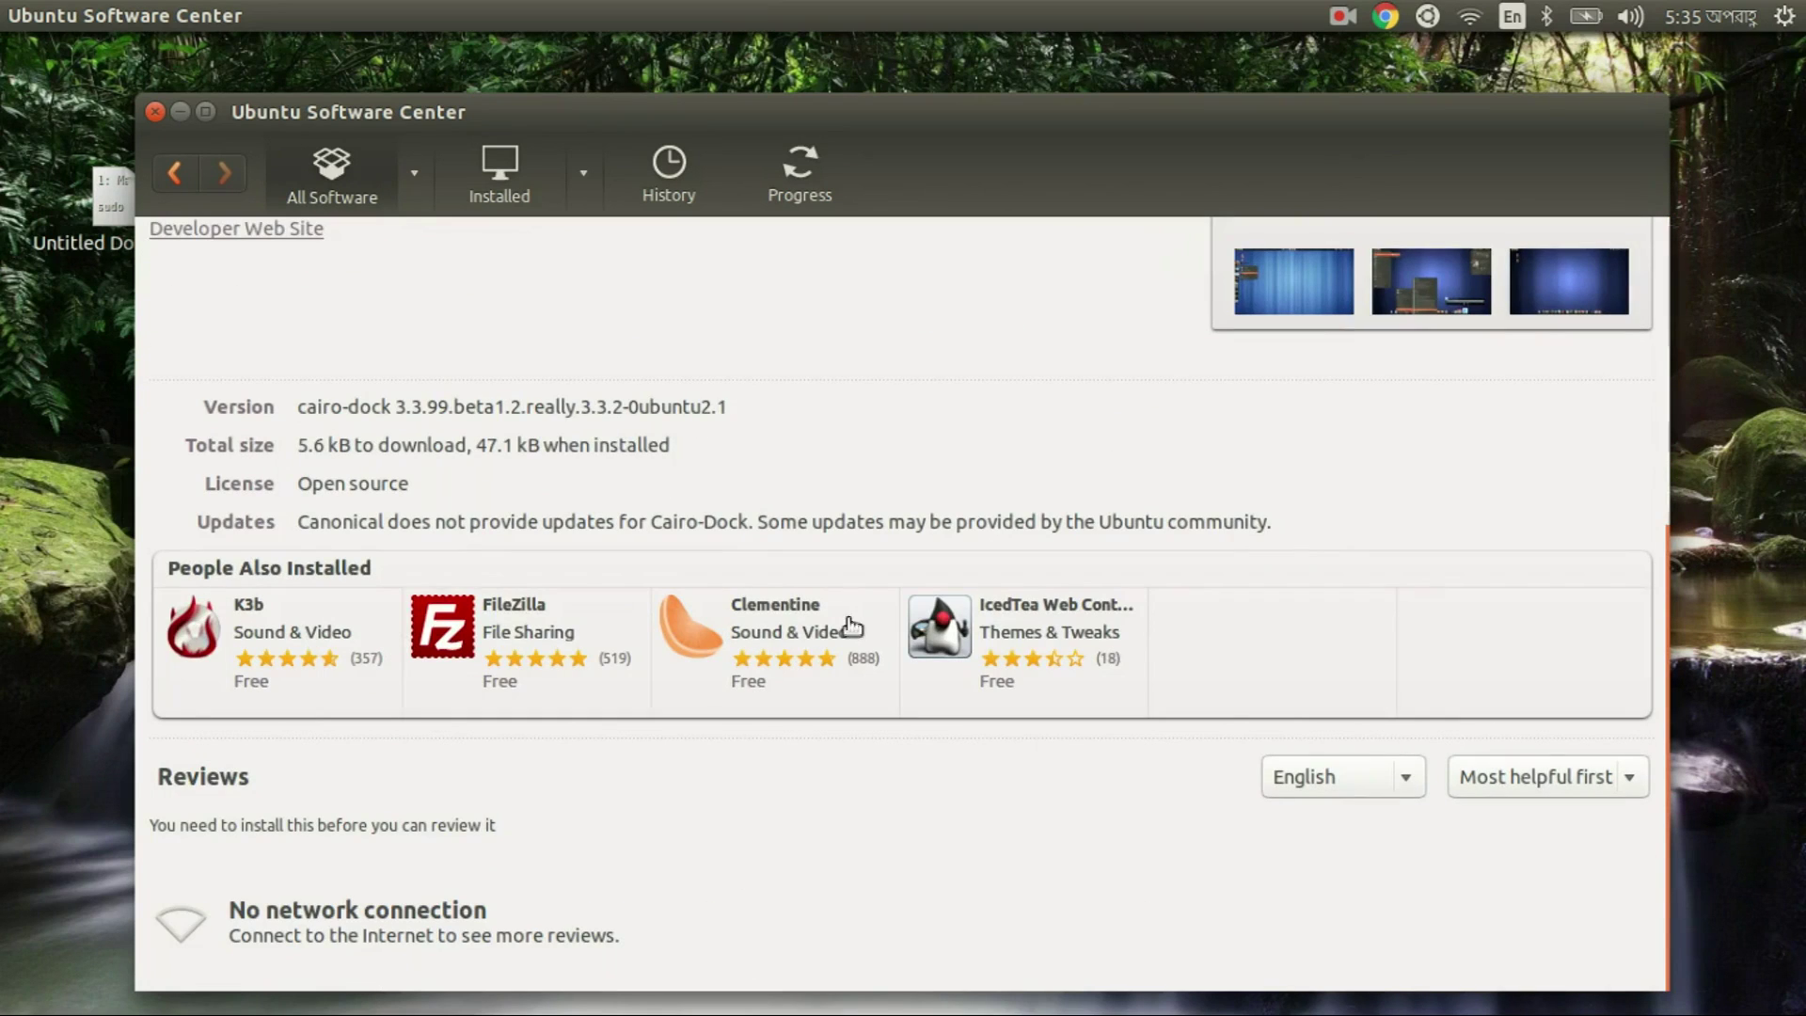
scroll(988, 621, "up", 5)
scroll(1340, 494, "up", 3)
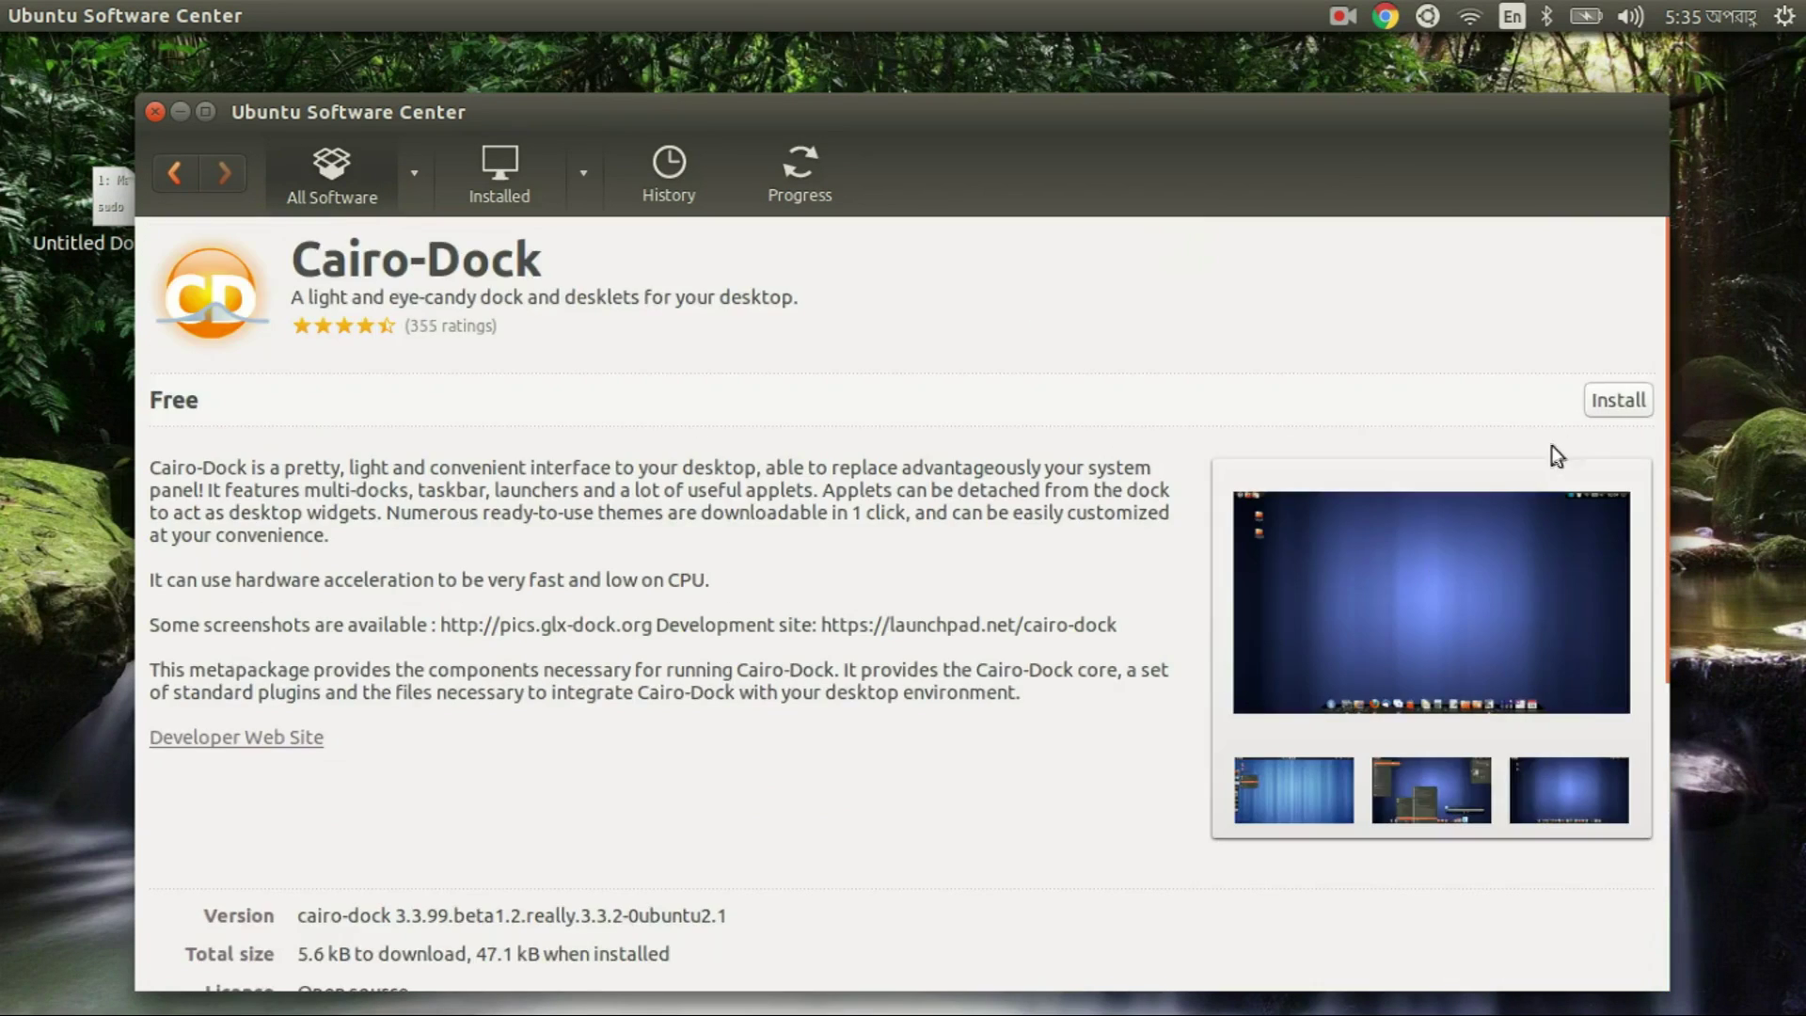
left_click(1617, 401)
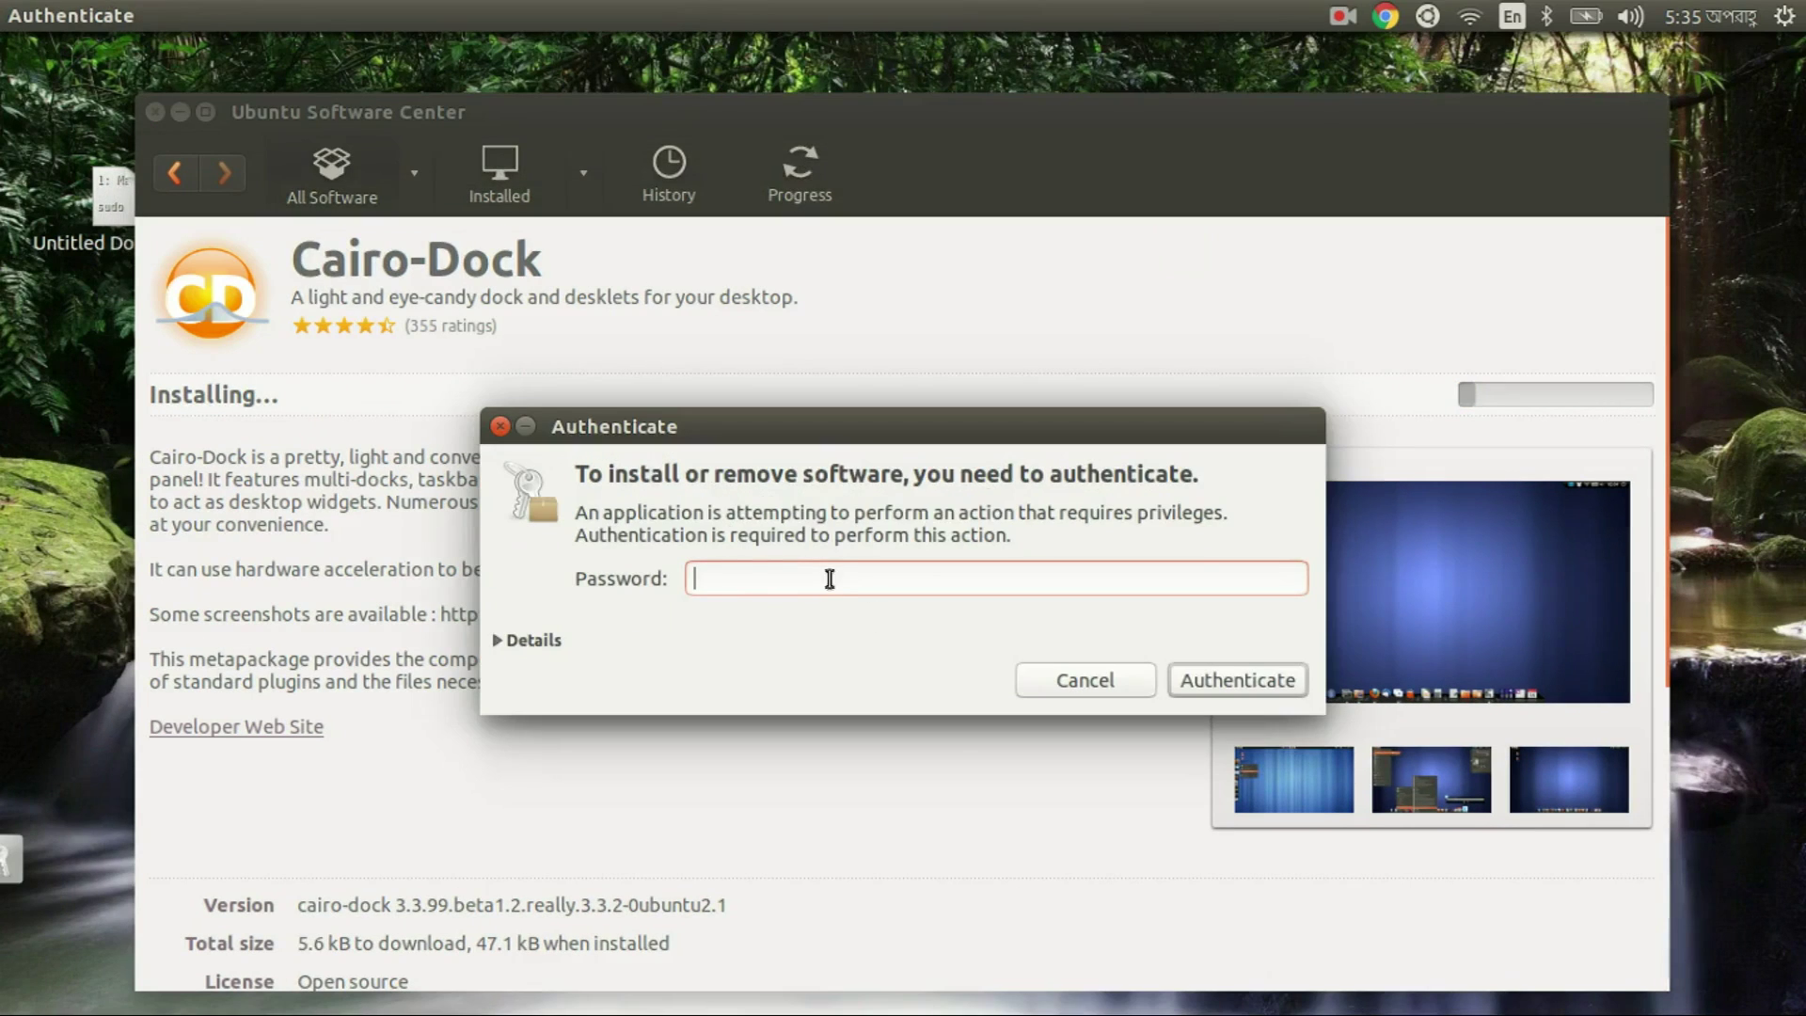
type("••••")
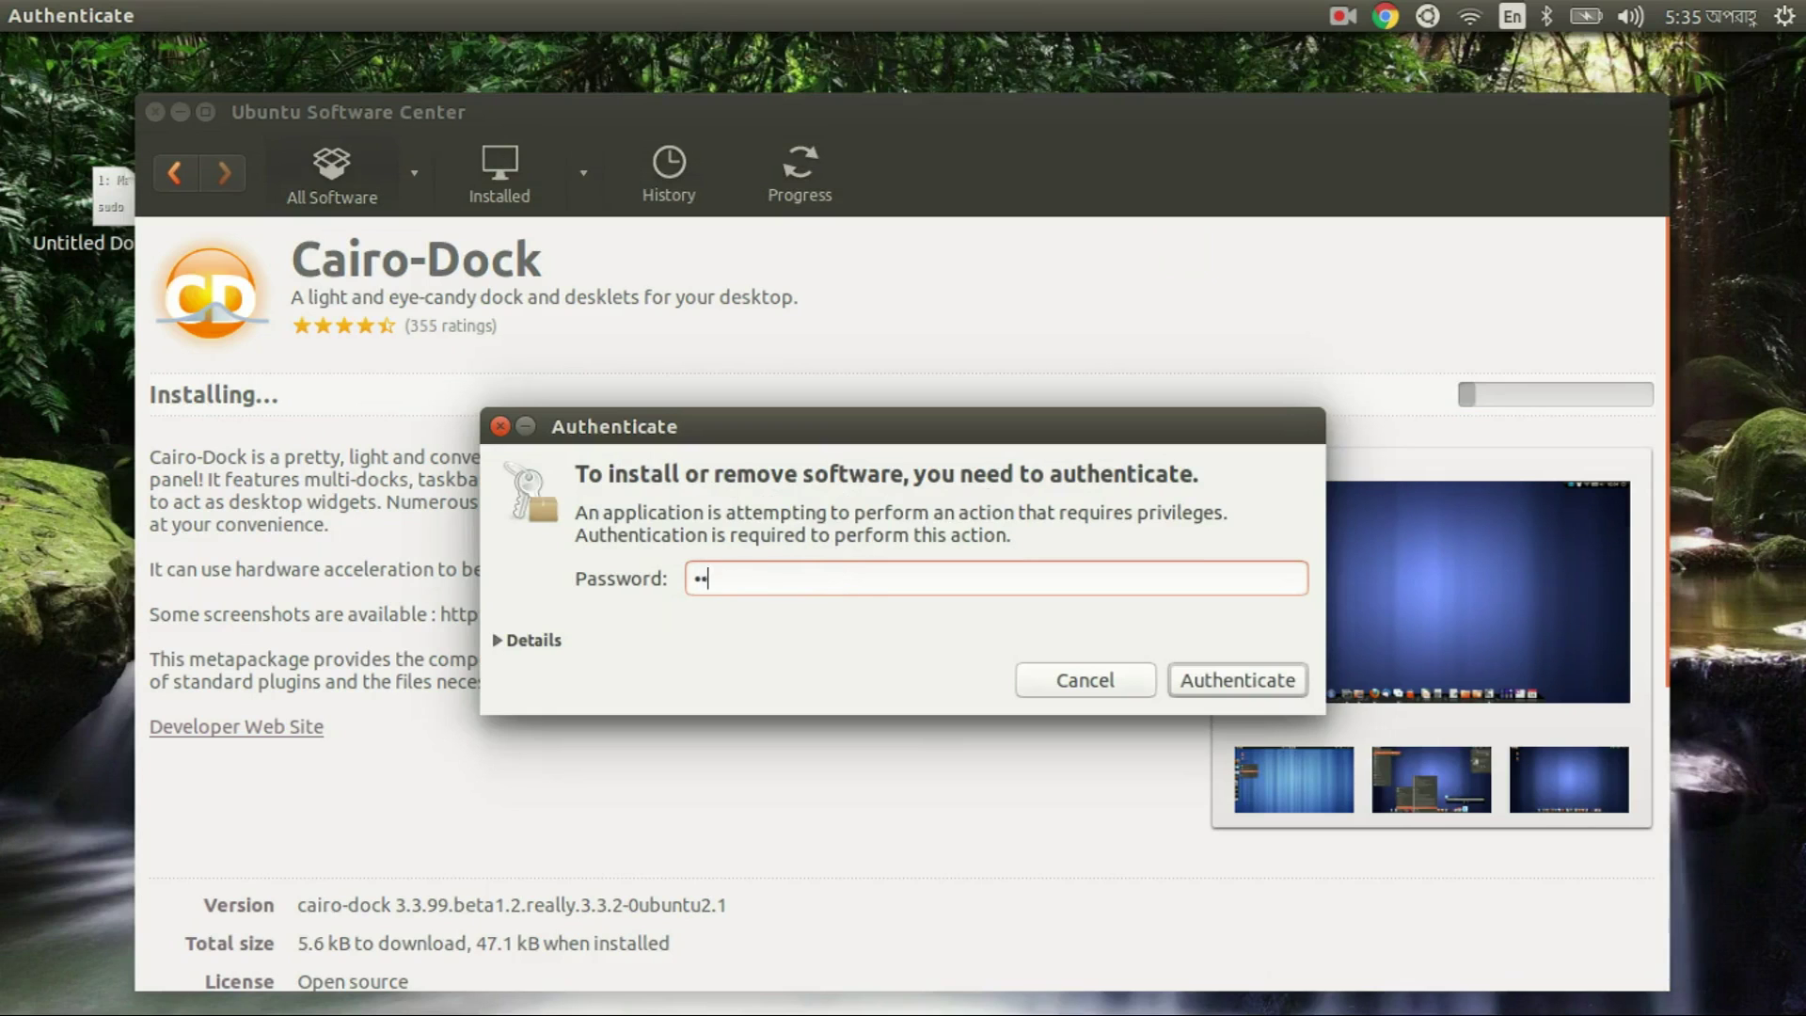
key("Return")
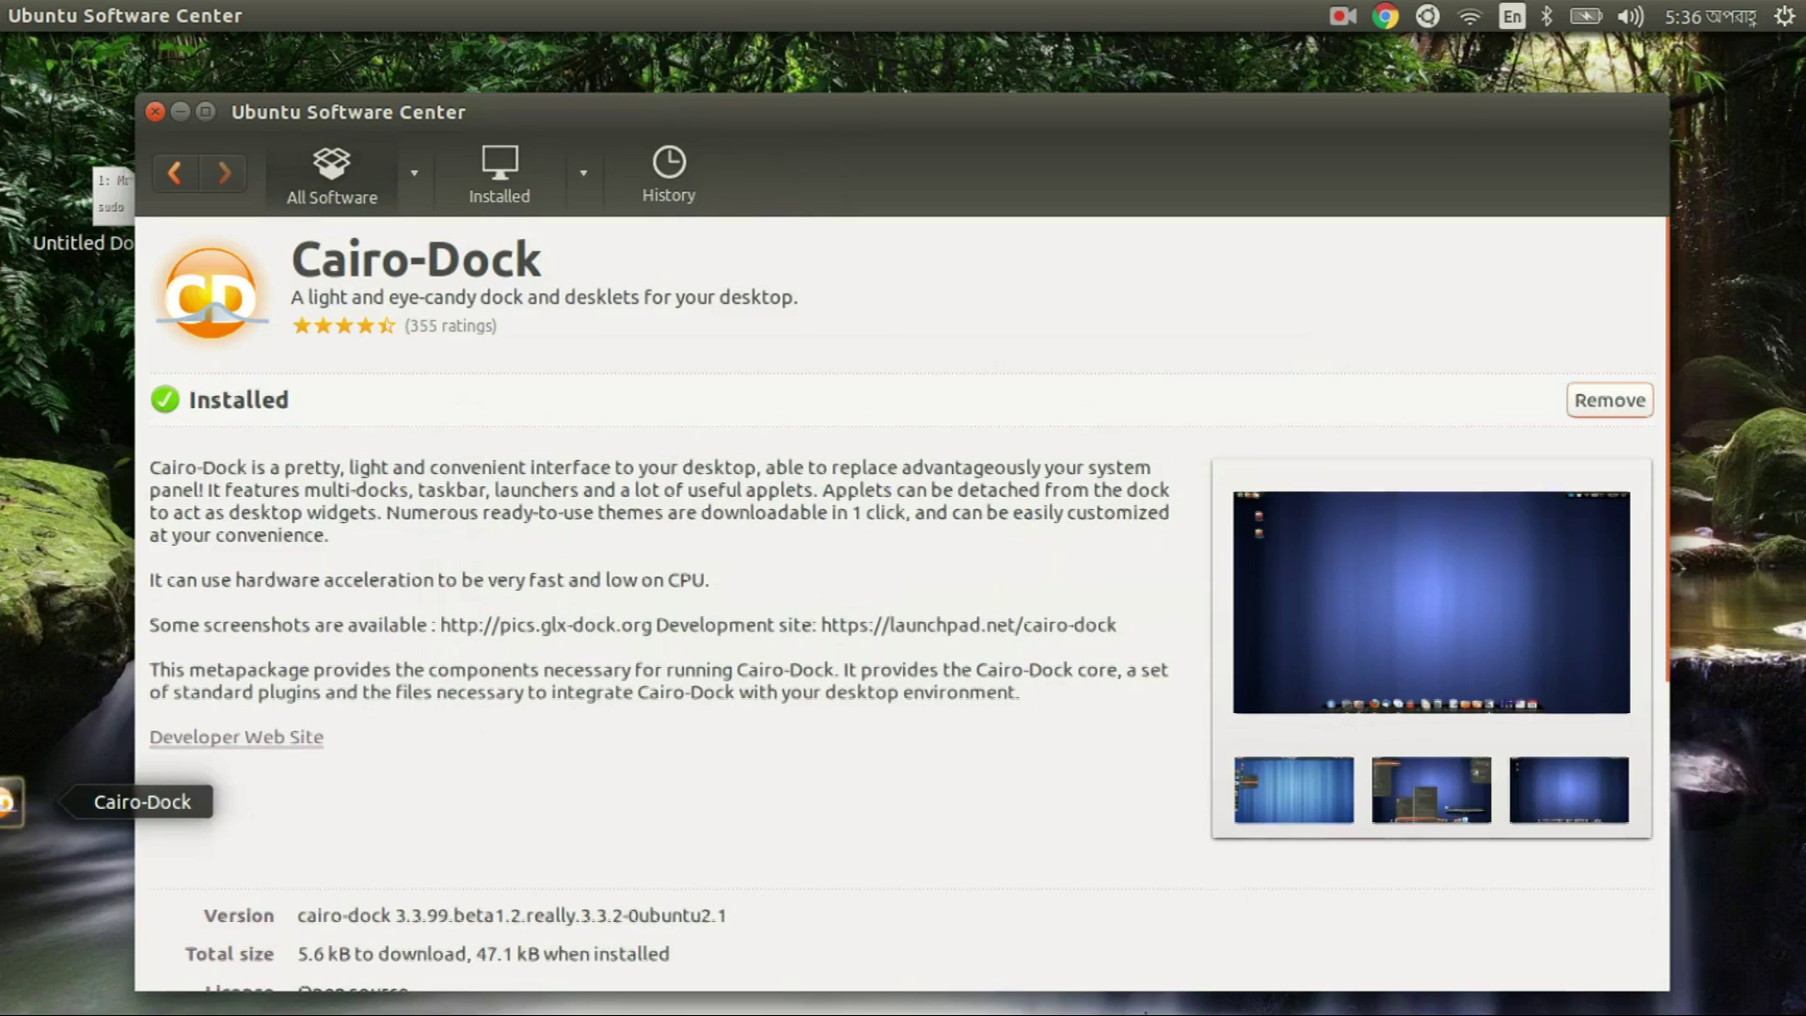
Step: Close Software Center and start Cairo-Dock from the Dash search for 'cairo'
left_click(154, 111)
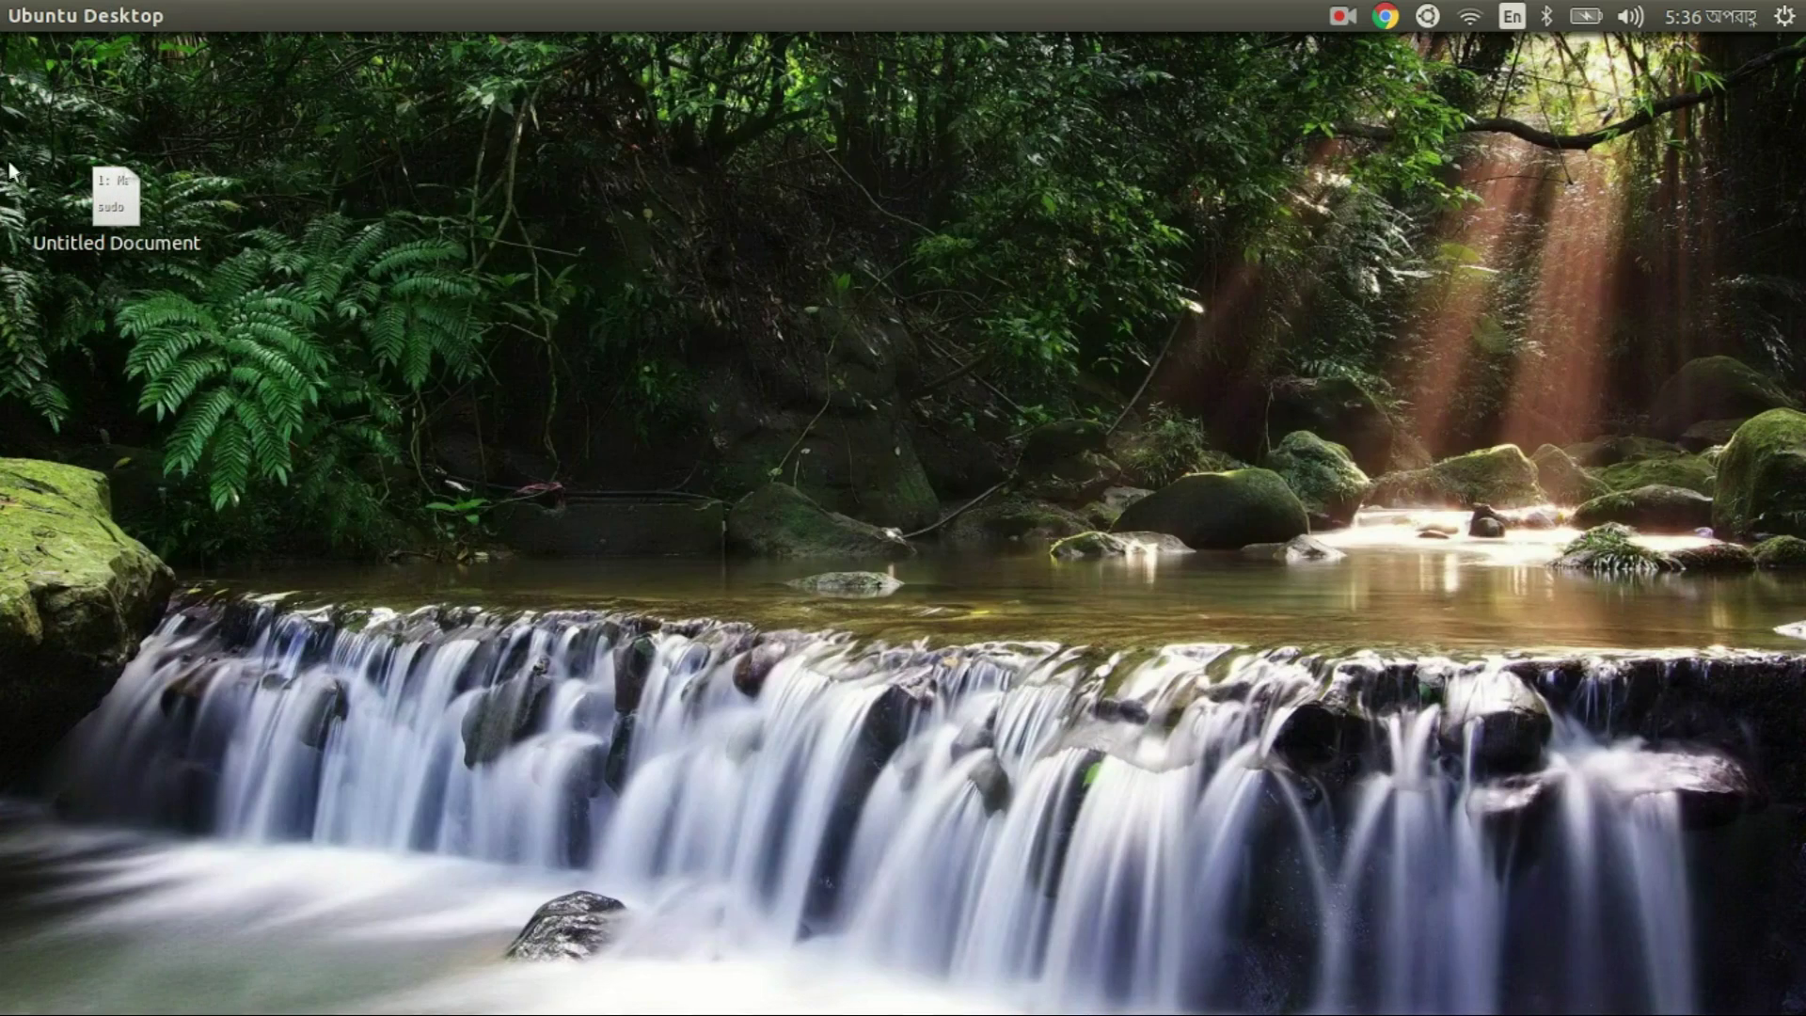
key("super")
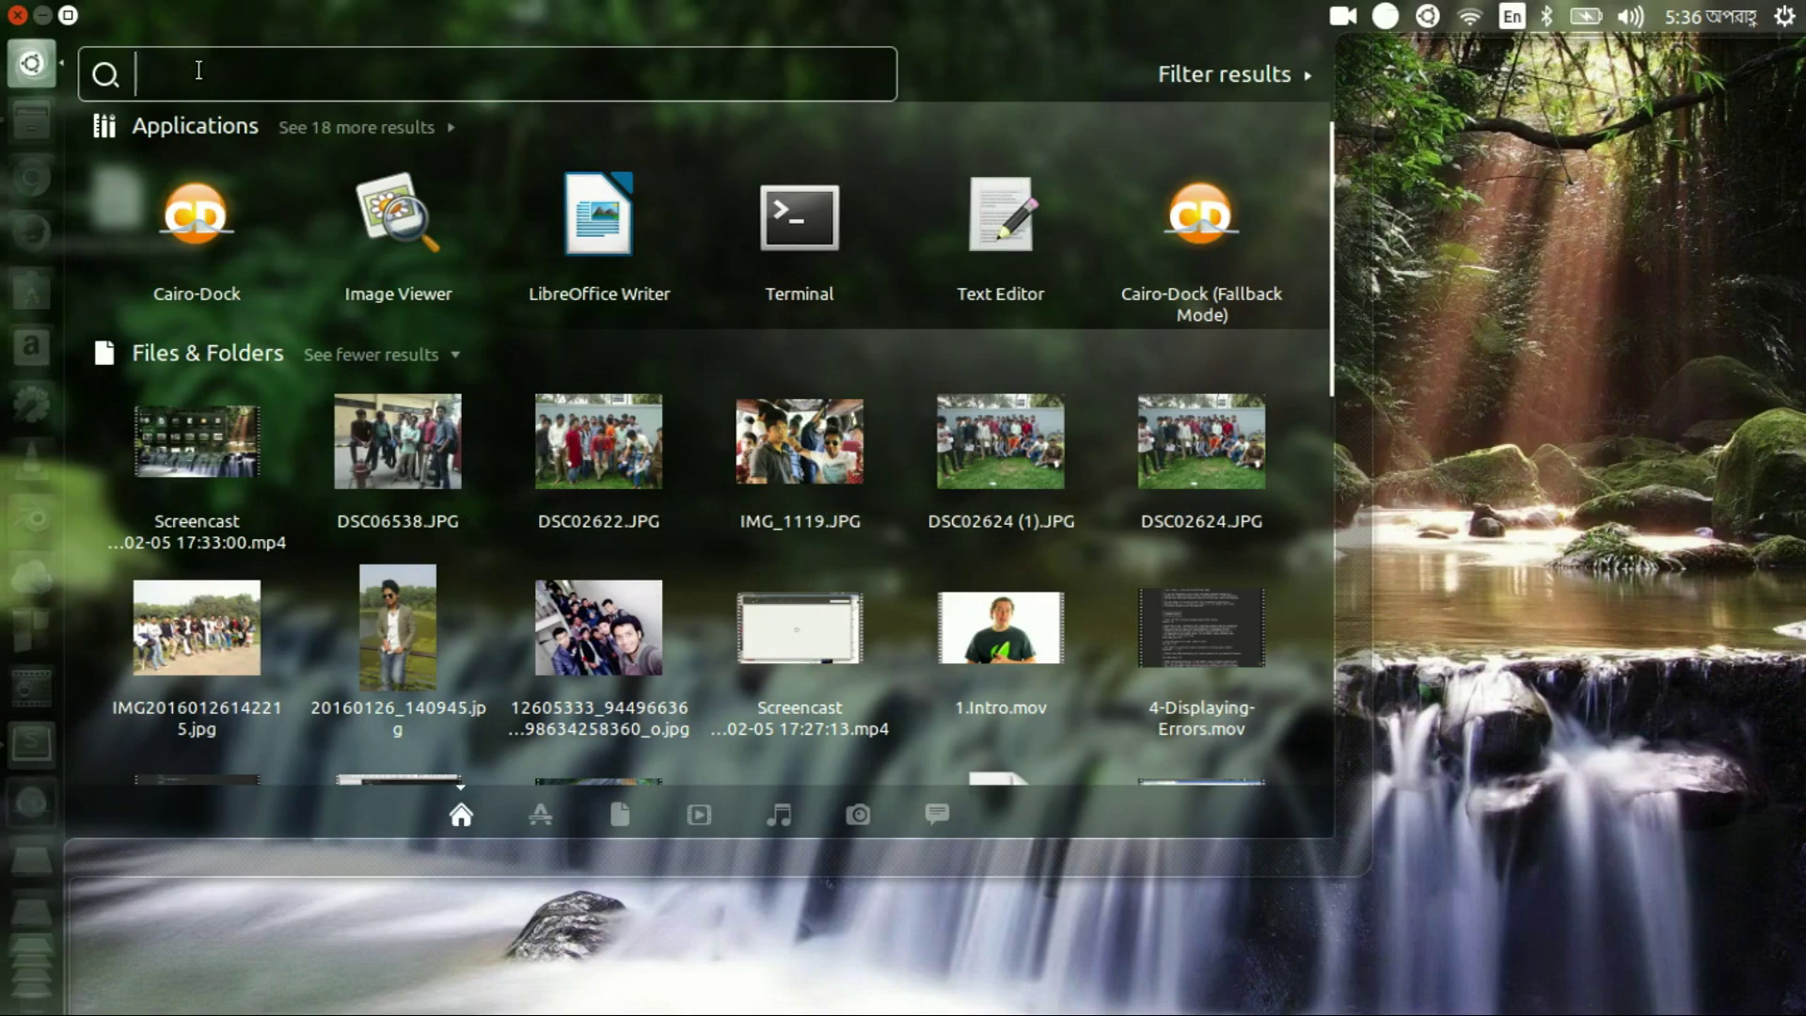
type("cairo")
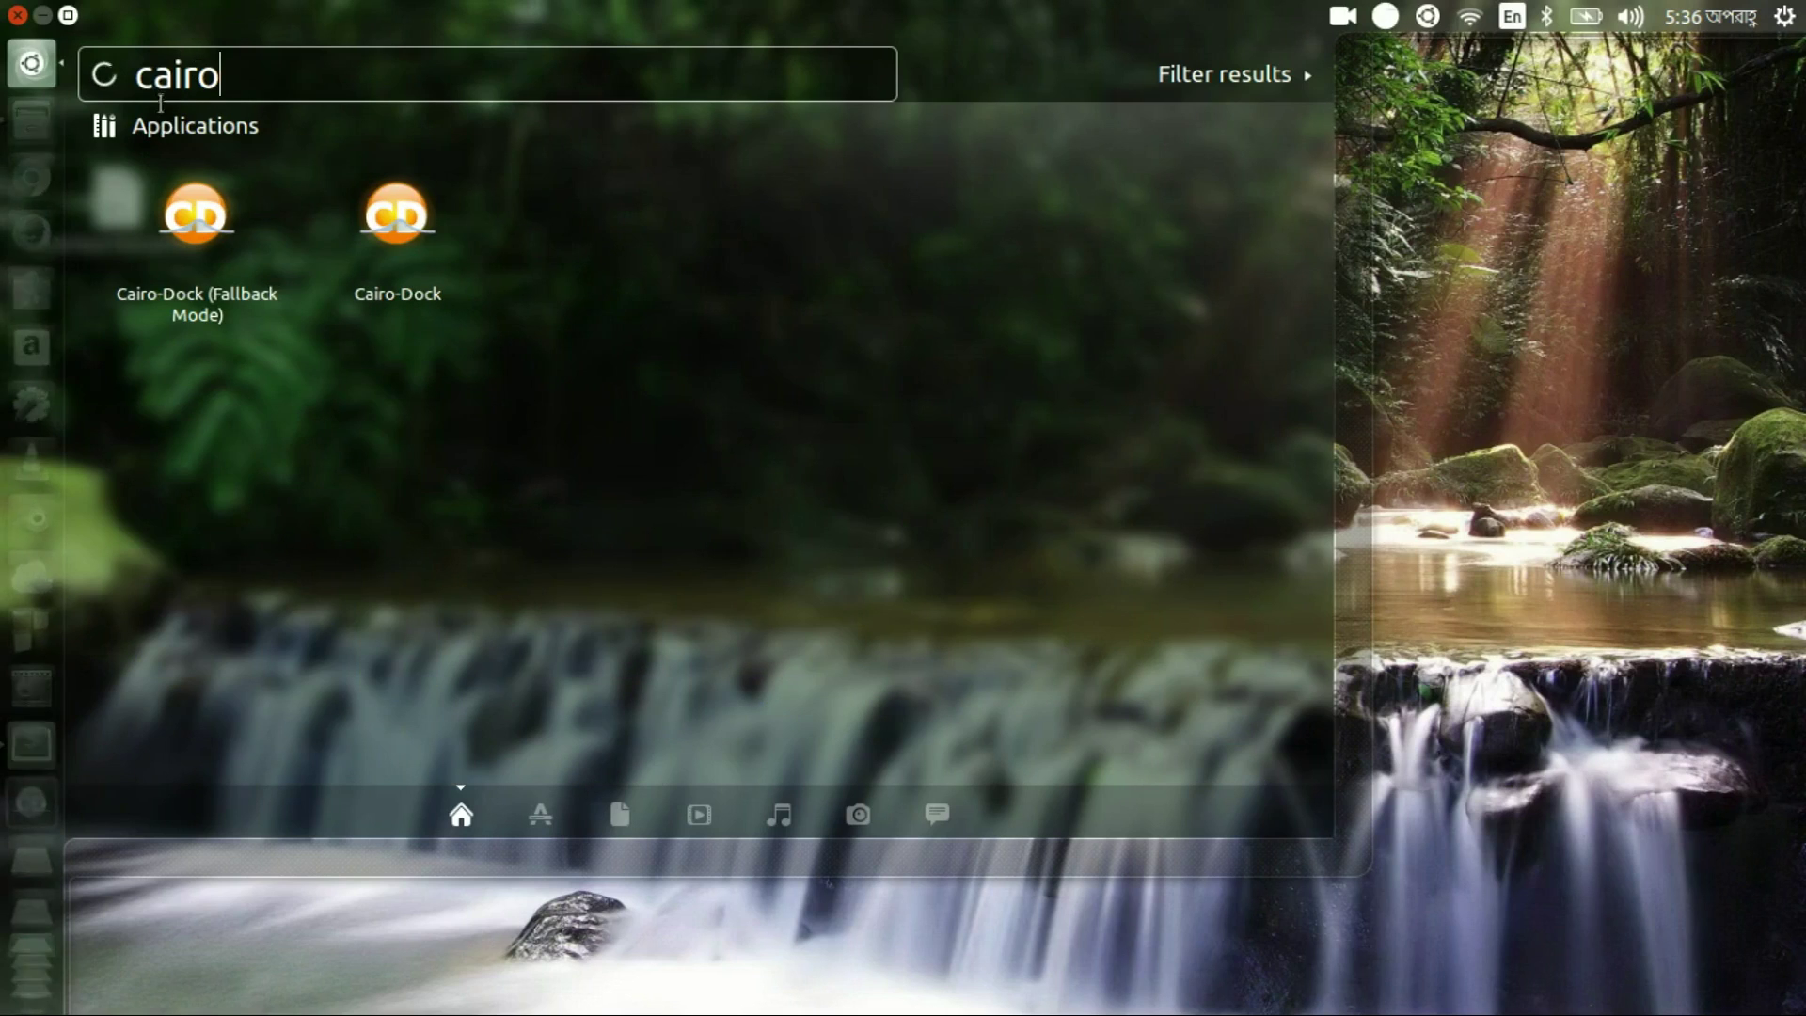
left_click(399, 212)
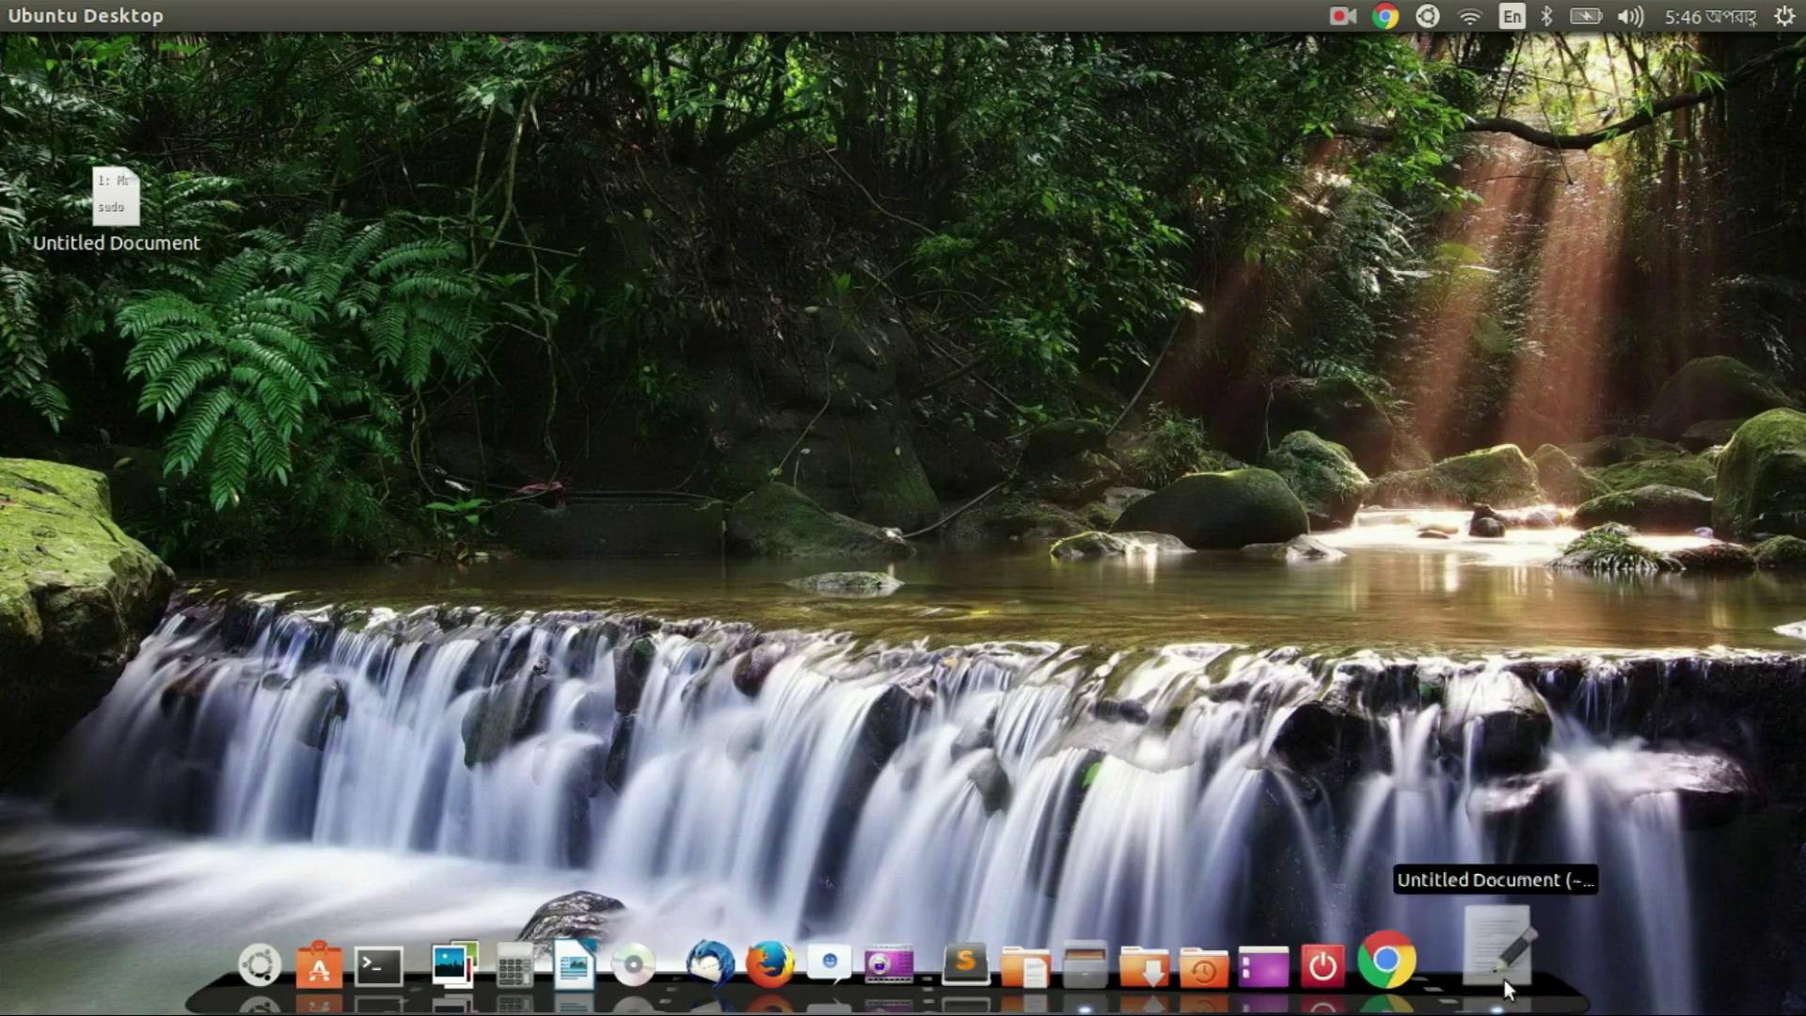
Step: Restore the gedit notes of Mac theme commands and open a Terminal with Ctrl+Alt+T
left_click(1505, 969)
left_click(70, 286)
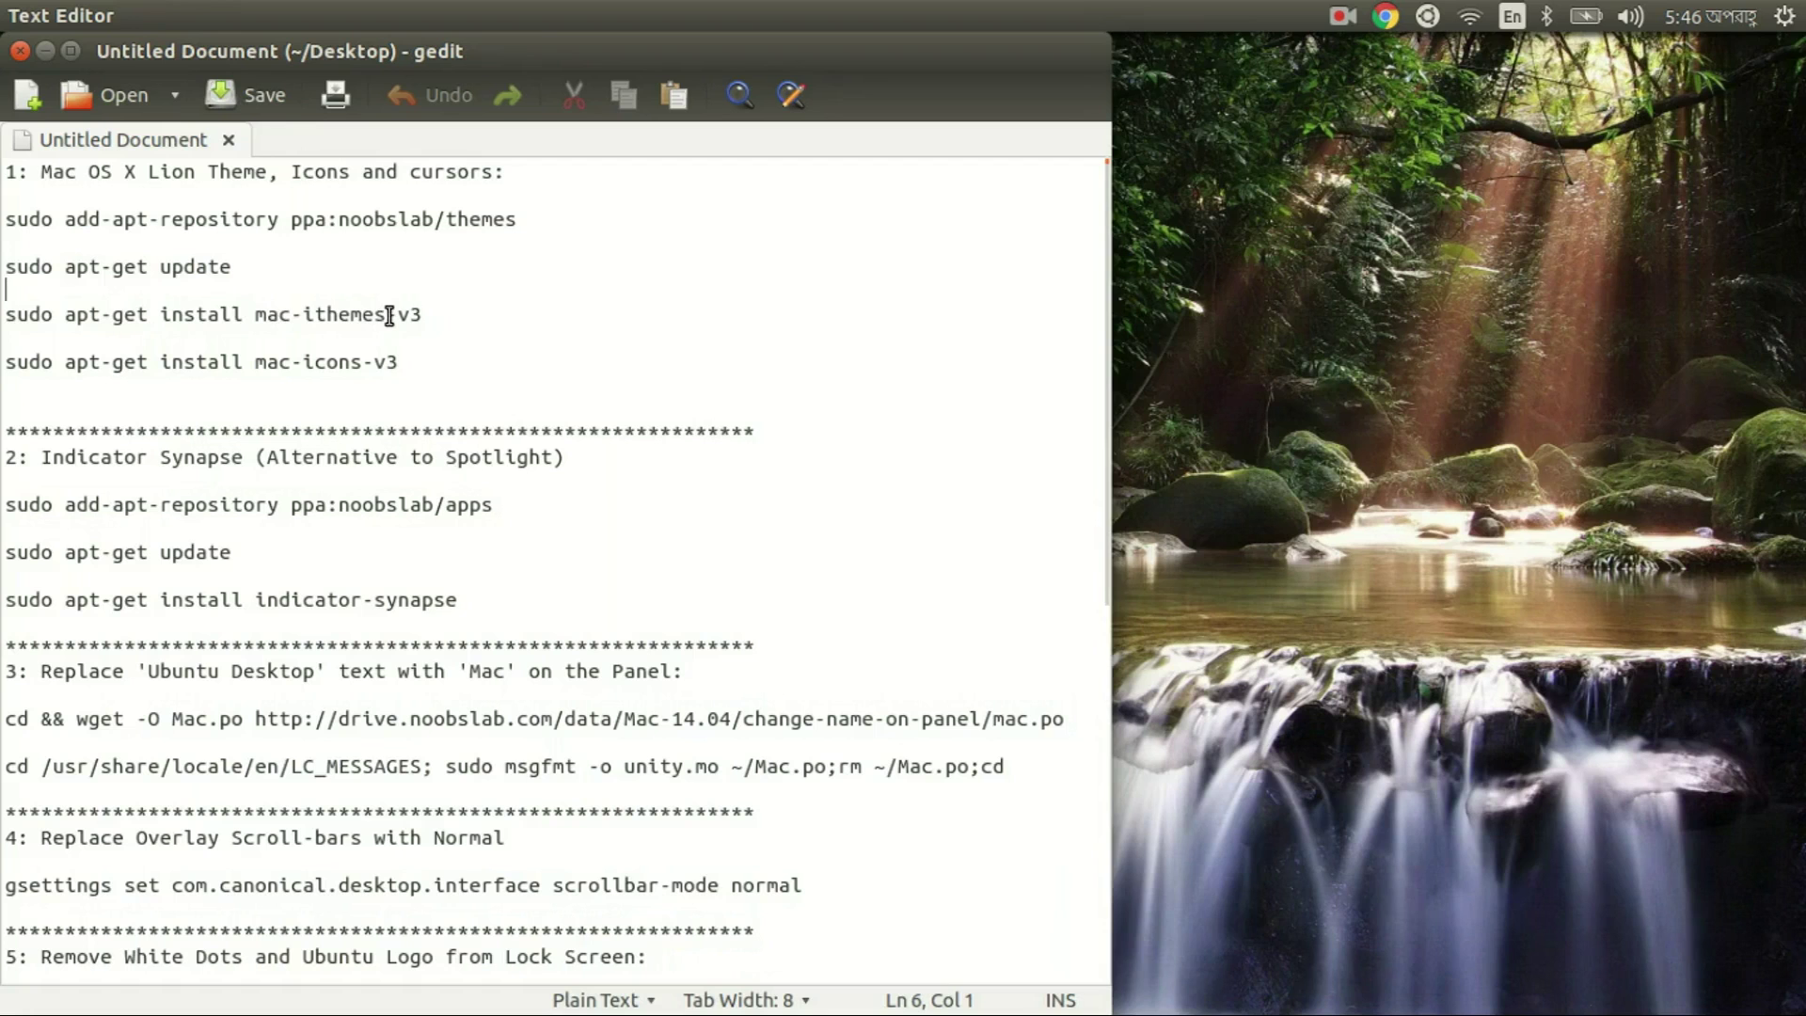
scroll(669, 415, "down", 5)
scroll(657, 487, "up", 5)
key("ctrl+alt+t")
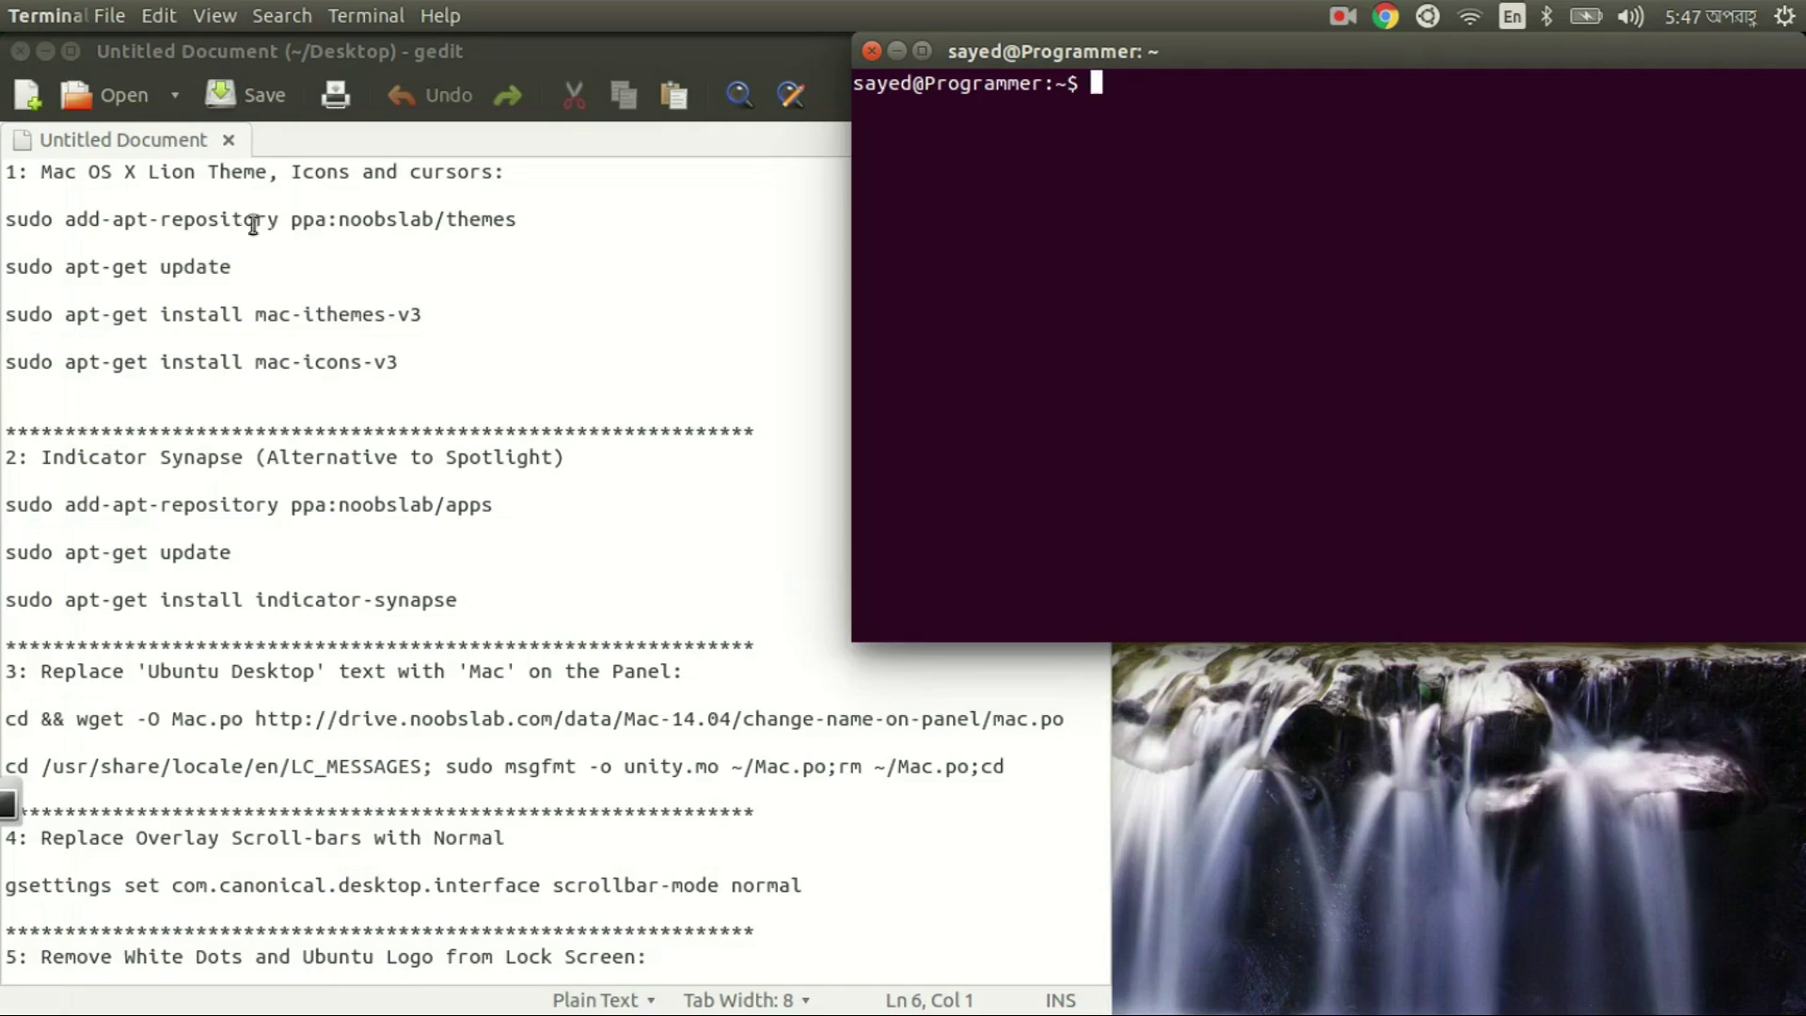
Step: Copy the 'sudo add-apt-repository ppa:noobslab/themes' line from the gedit notes
left_click(346, 267)
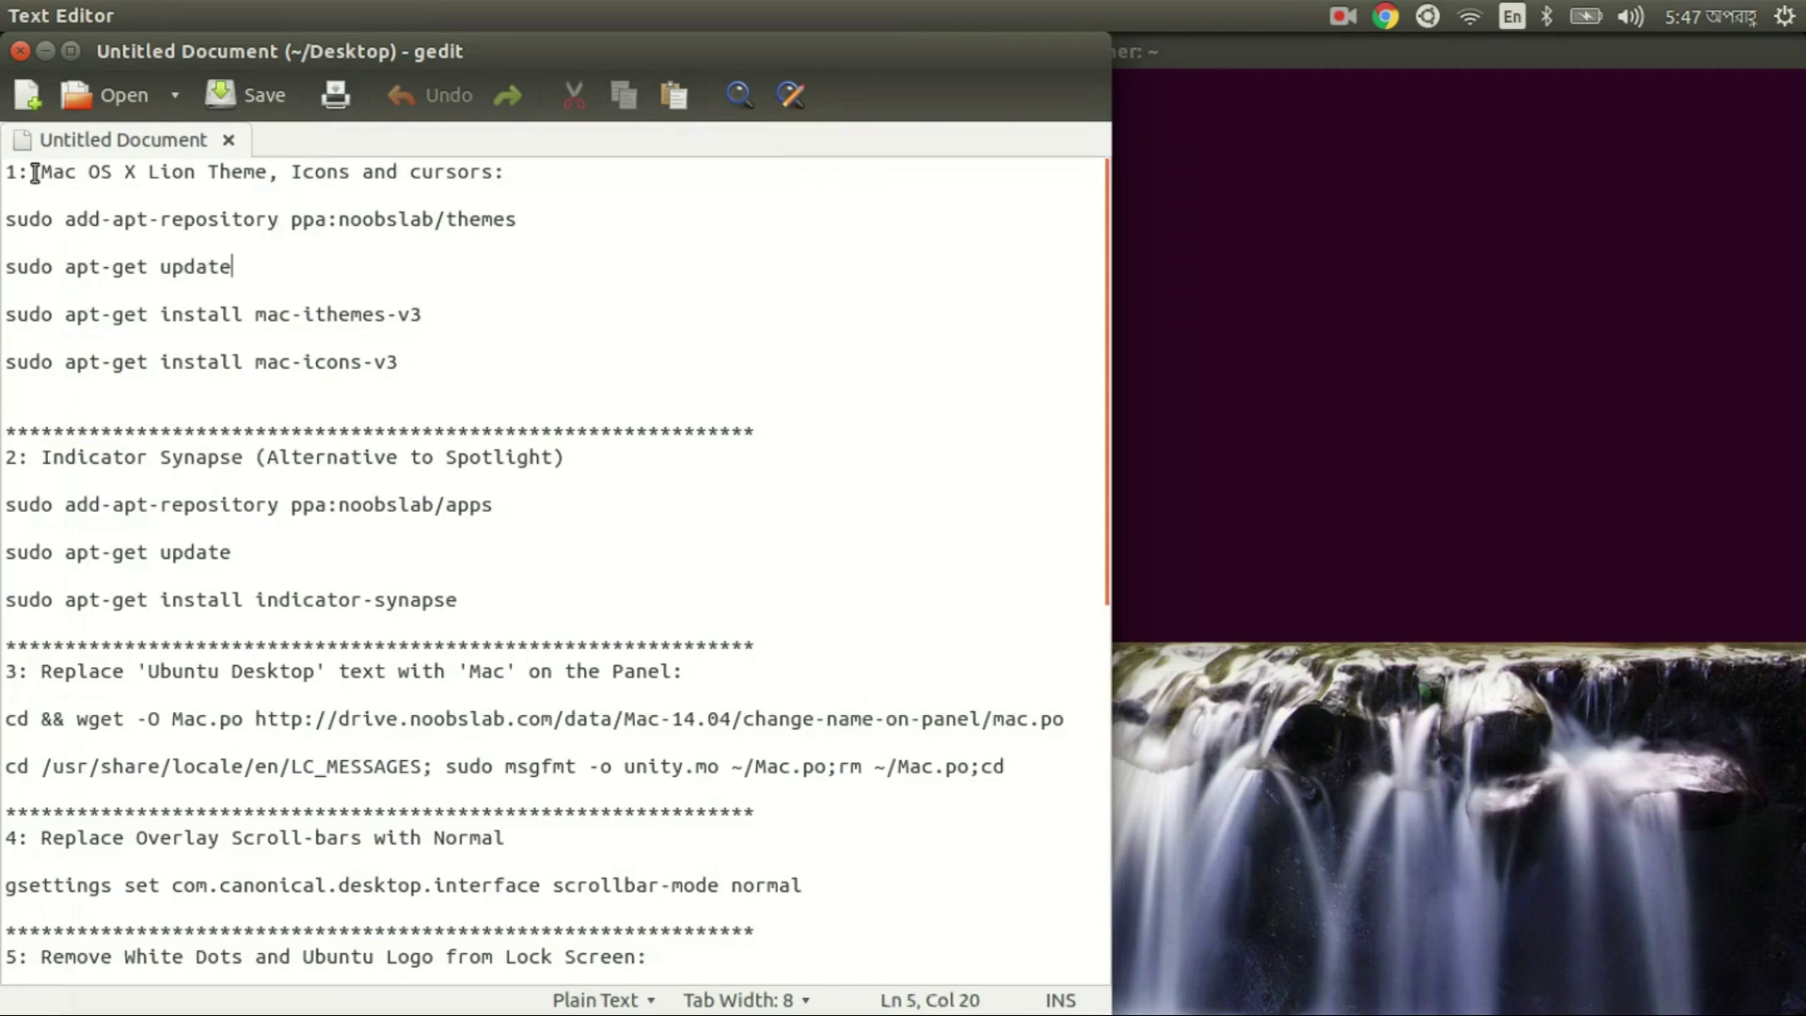
left_click_drag(40, 171, 506, 171)
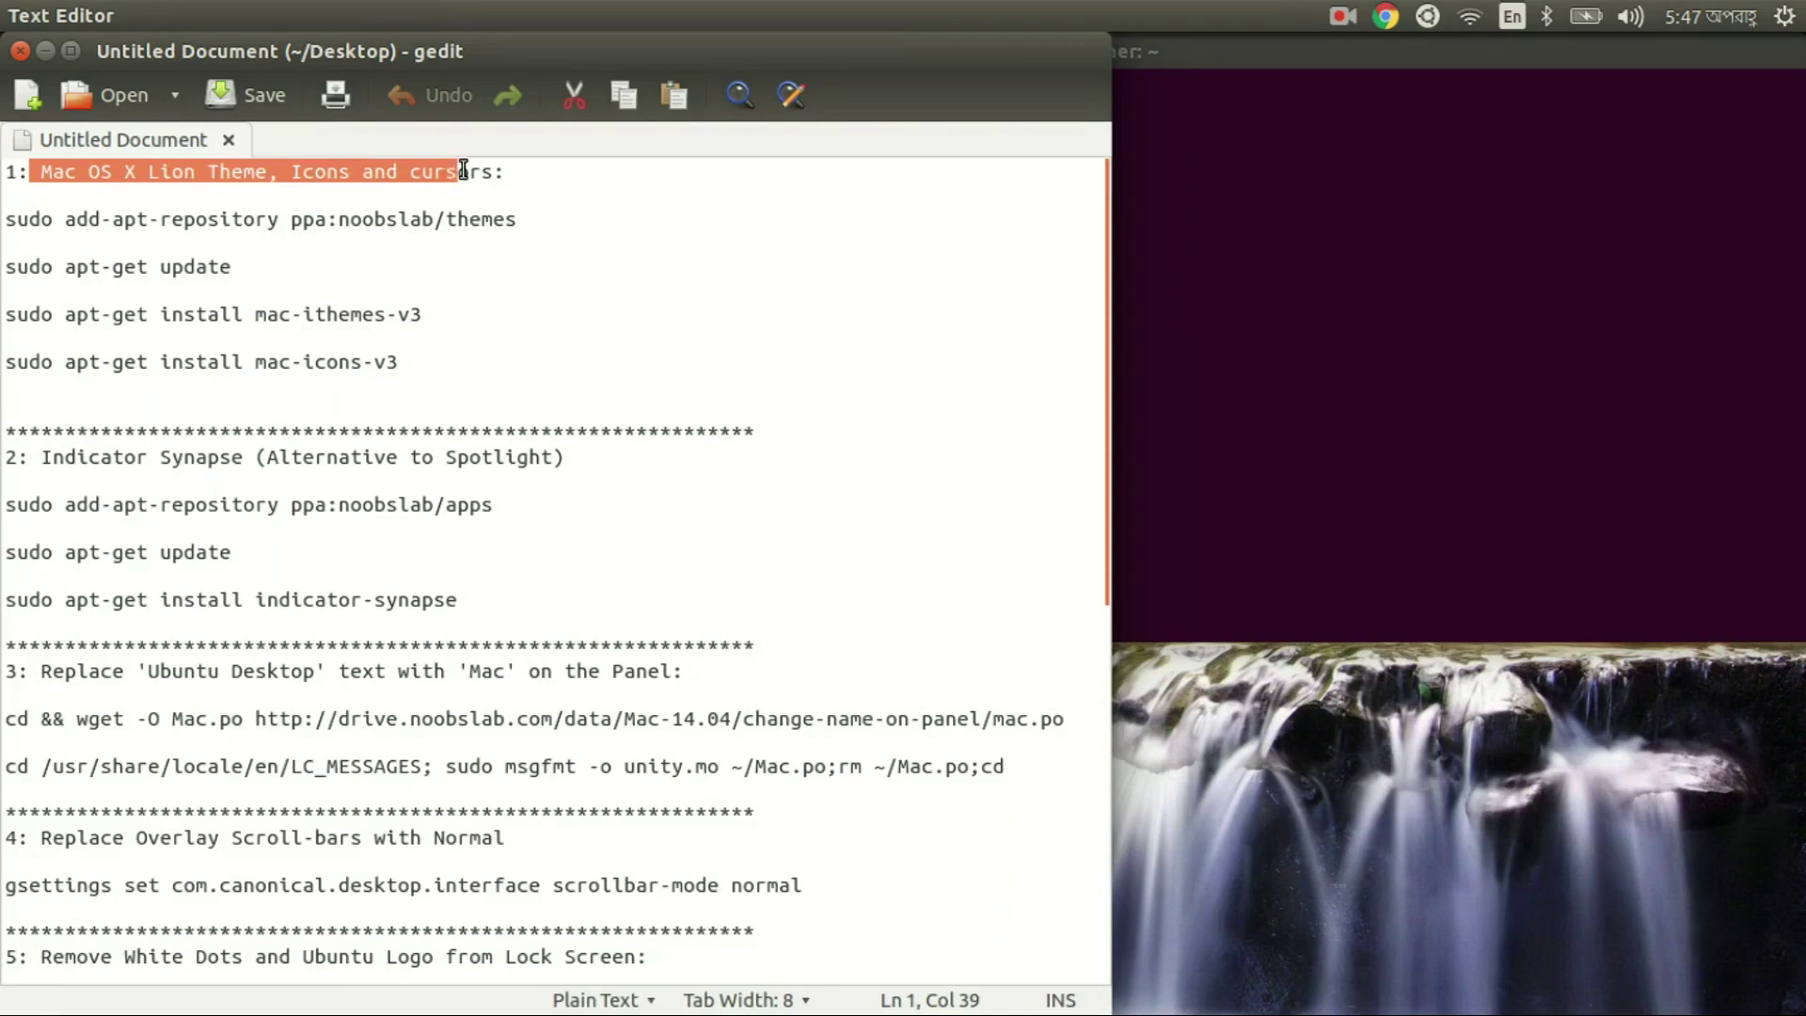
left_click(29, 218)
mouse_move(7, 219)
left_mouse_down()
mouse_move(541, 235)
mouse_move(522, 226)
left_mouse_up()
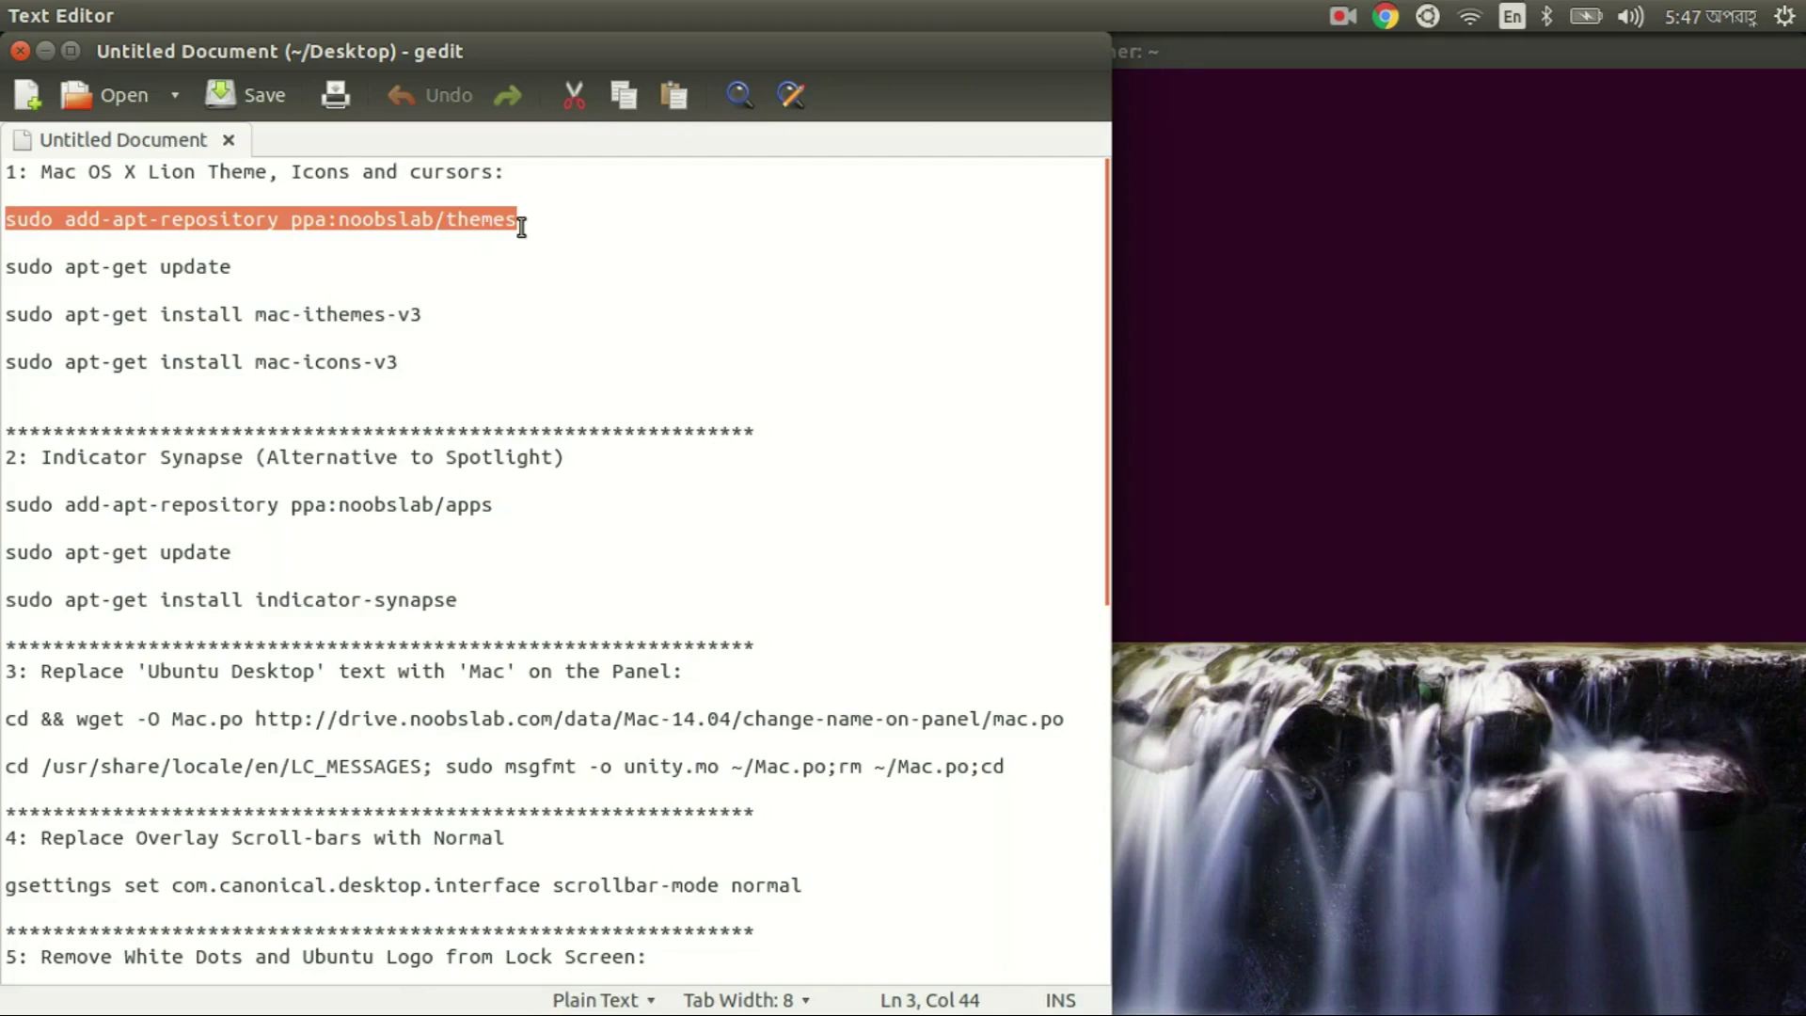
right_click(522, 225)
left_click(549, 326)
Step: Paste and run the command in Terminal, confirming the noobslab themes repository addition
left_click(1231, 232)
right_click(1127, 108)
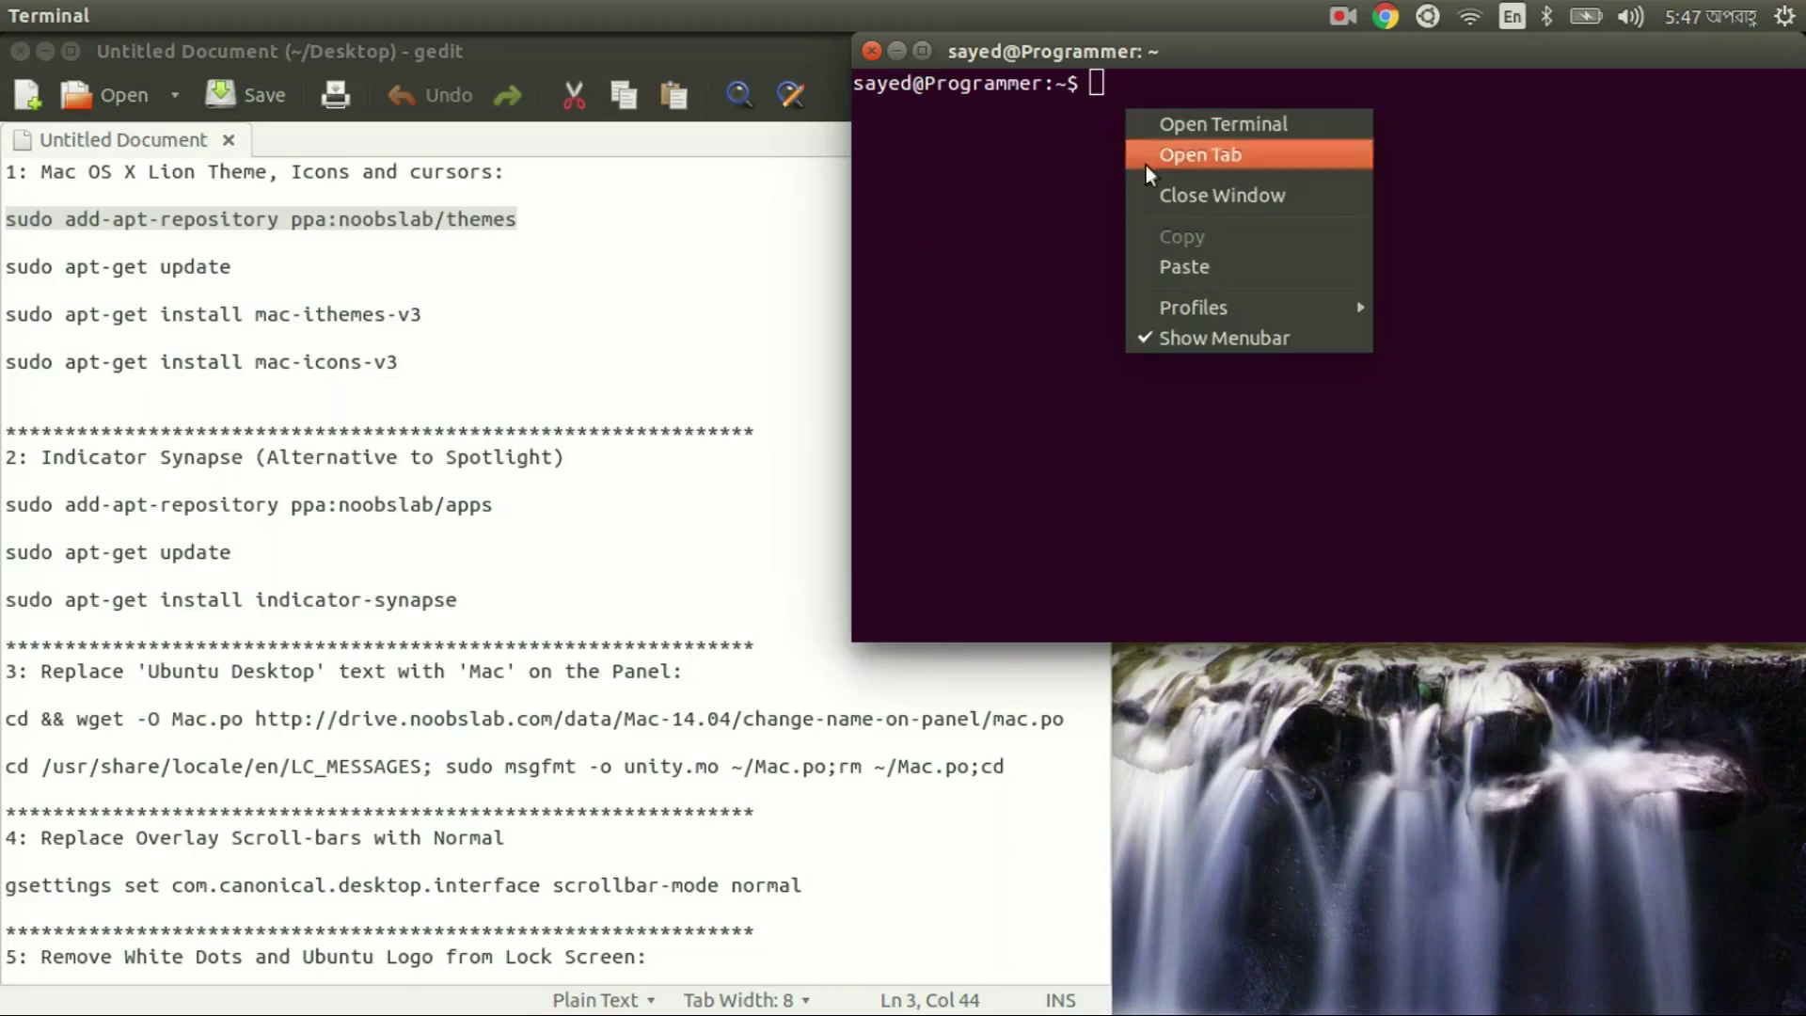
left_click(1182, 265)
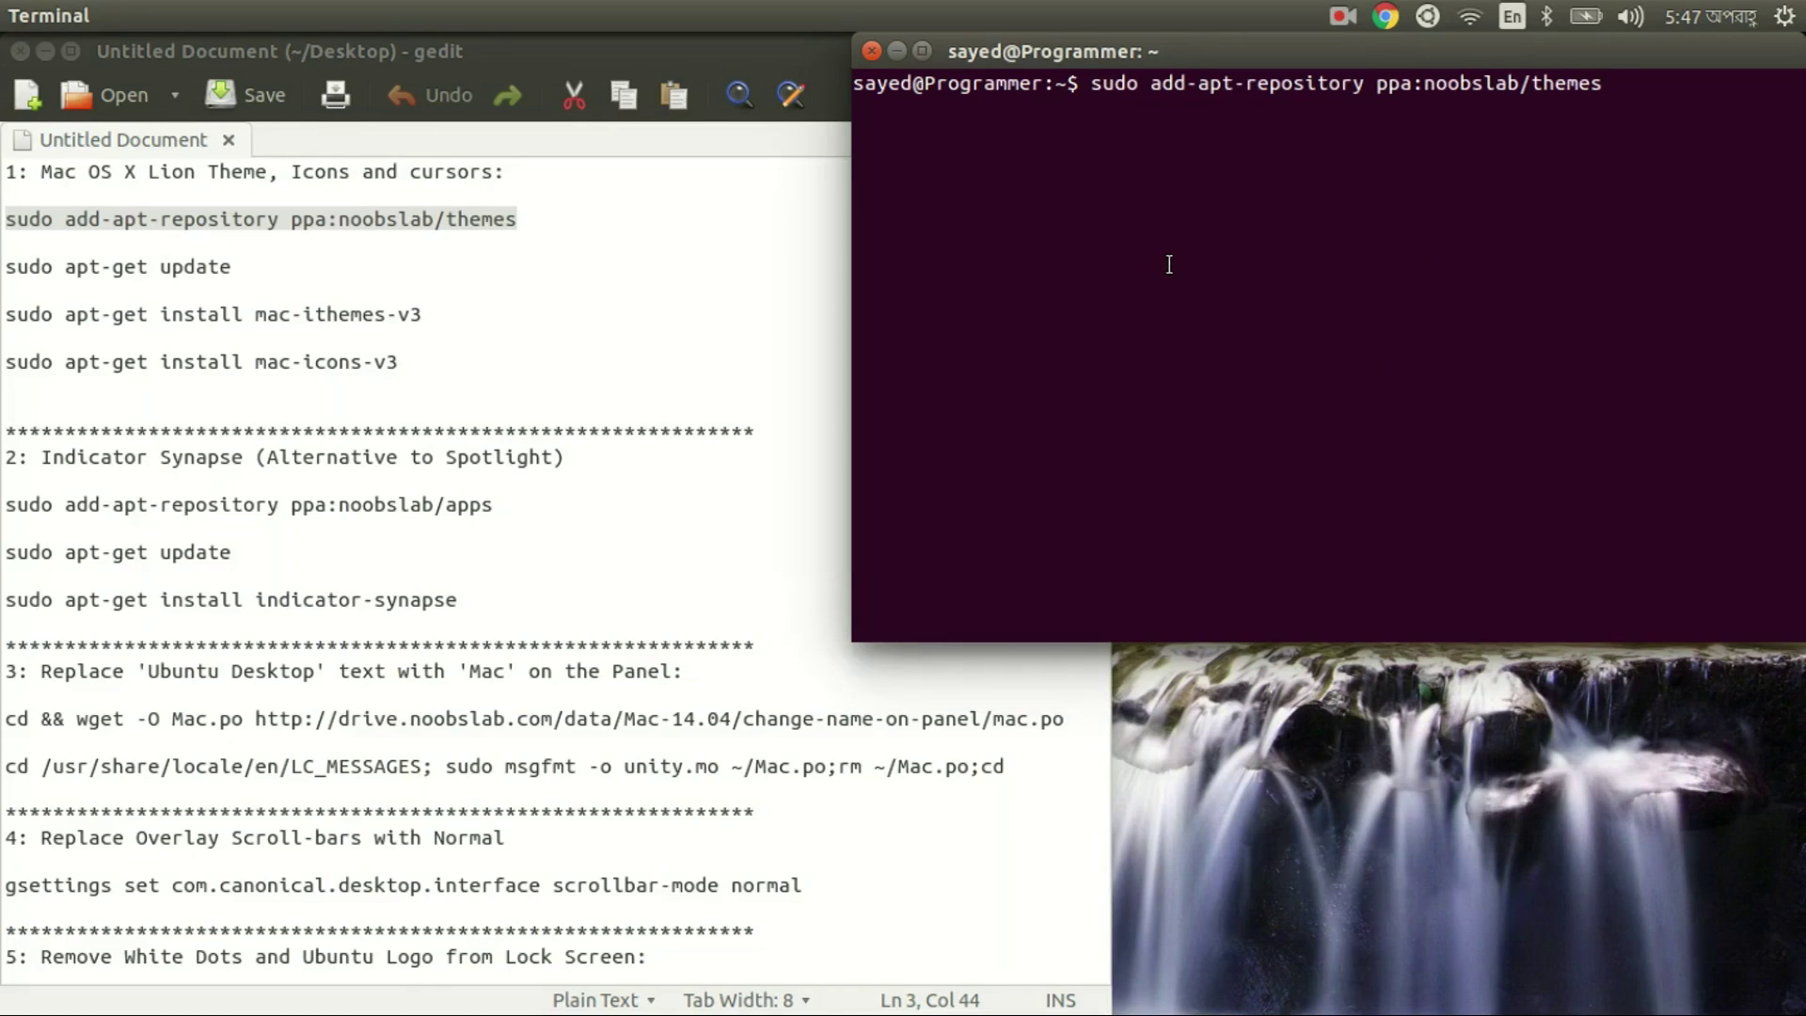
key("Return")
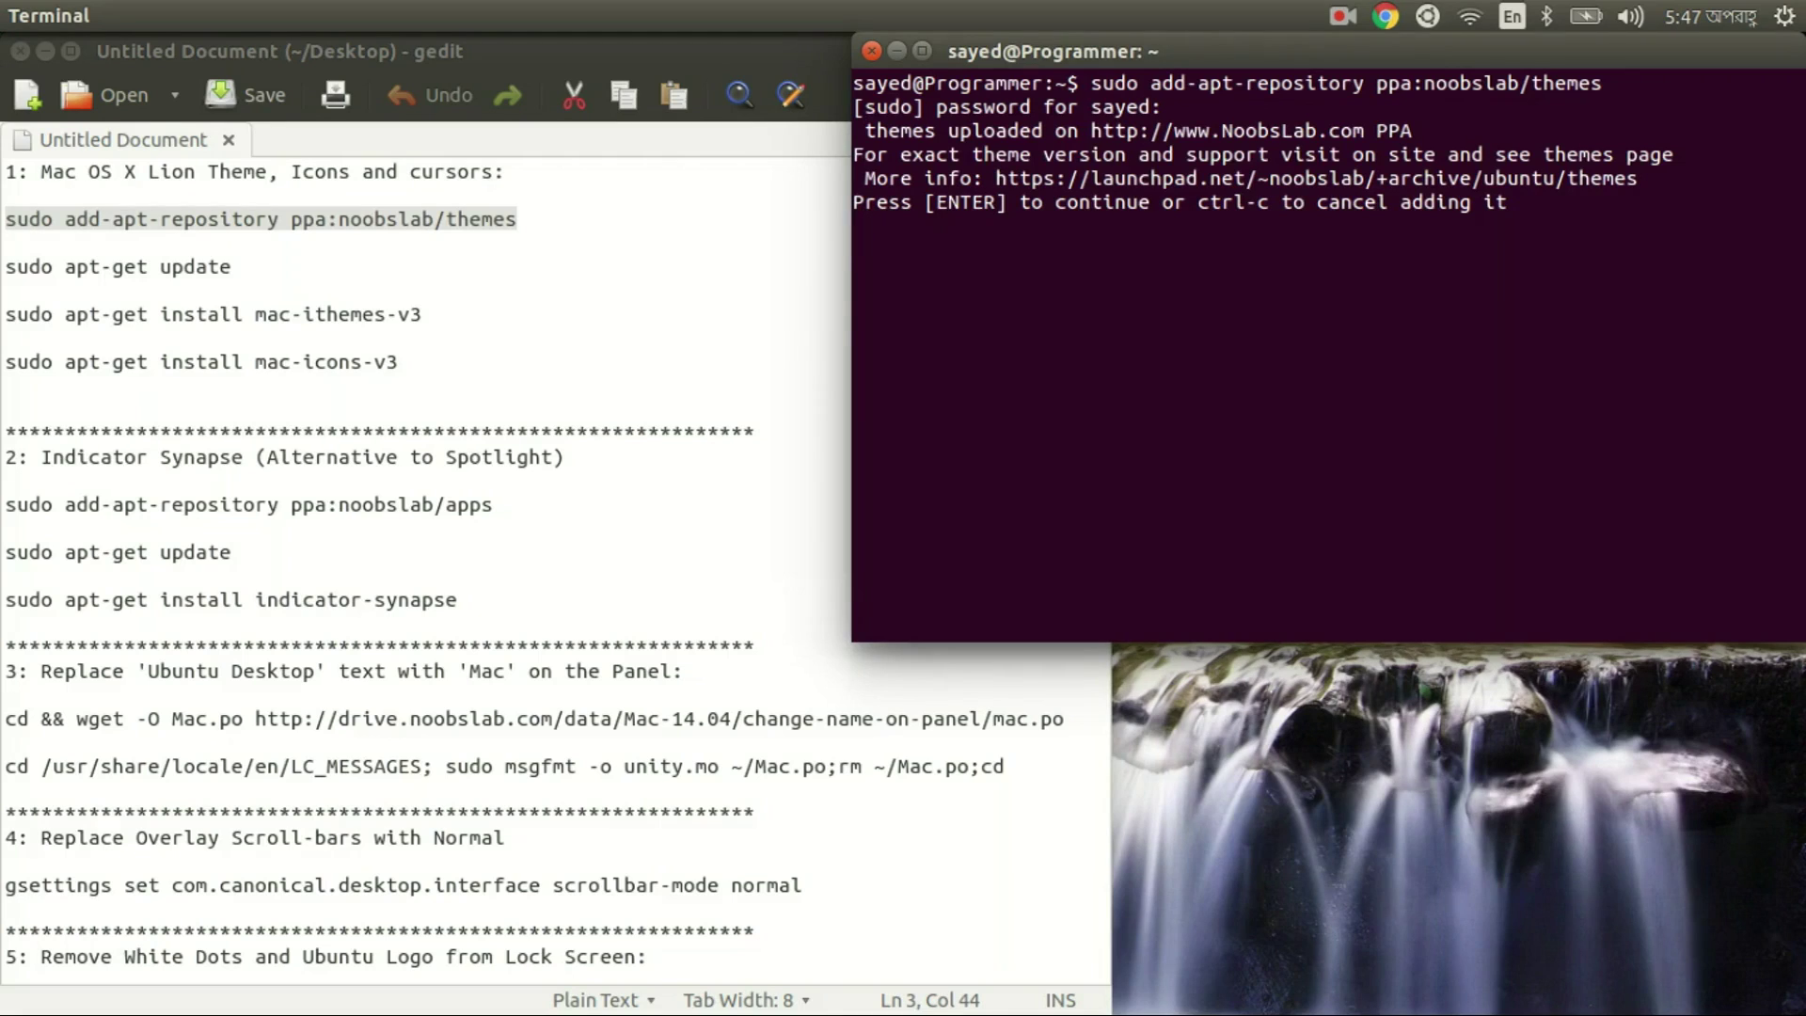
key("Return")
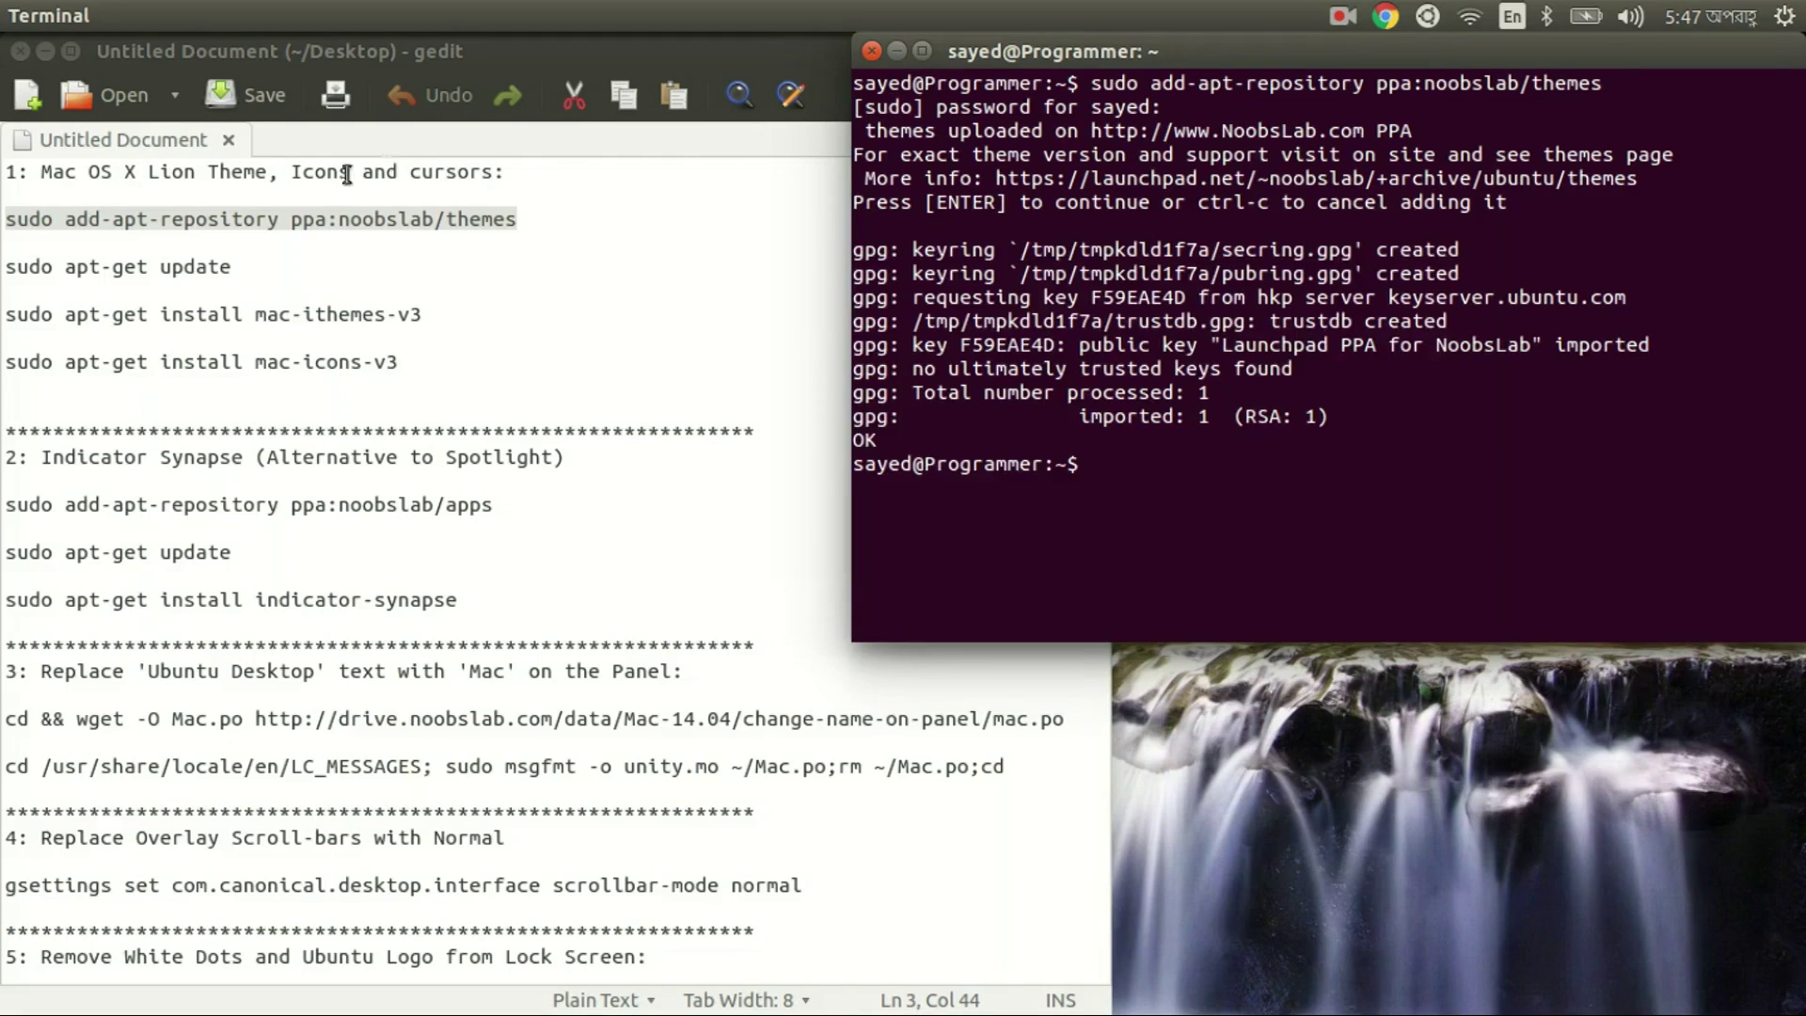
Step: Copy 'sudo apt-get update' from the notes and run it in Terminal
left_click(230, 268)
left_click_drag(230, 266, 7, 266)
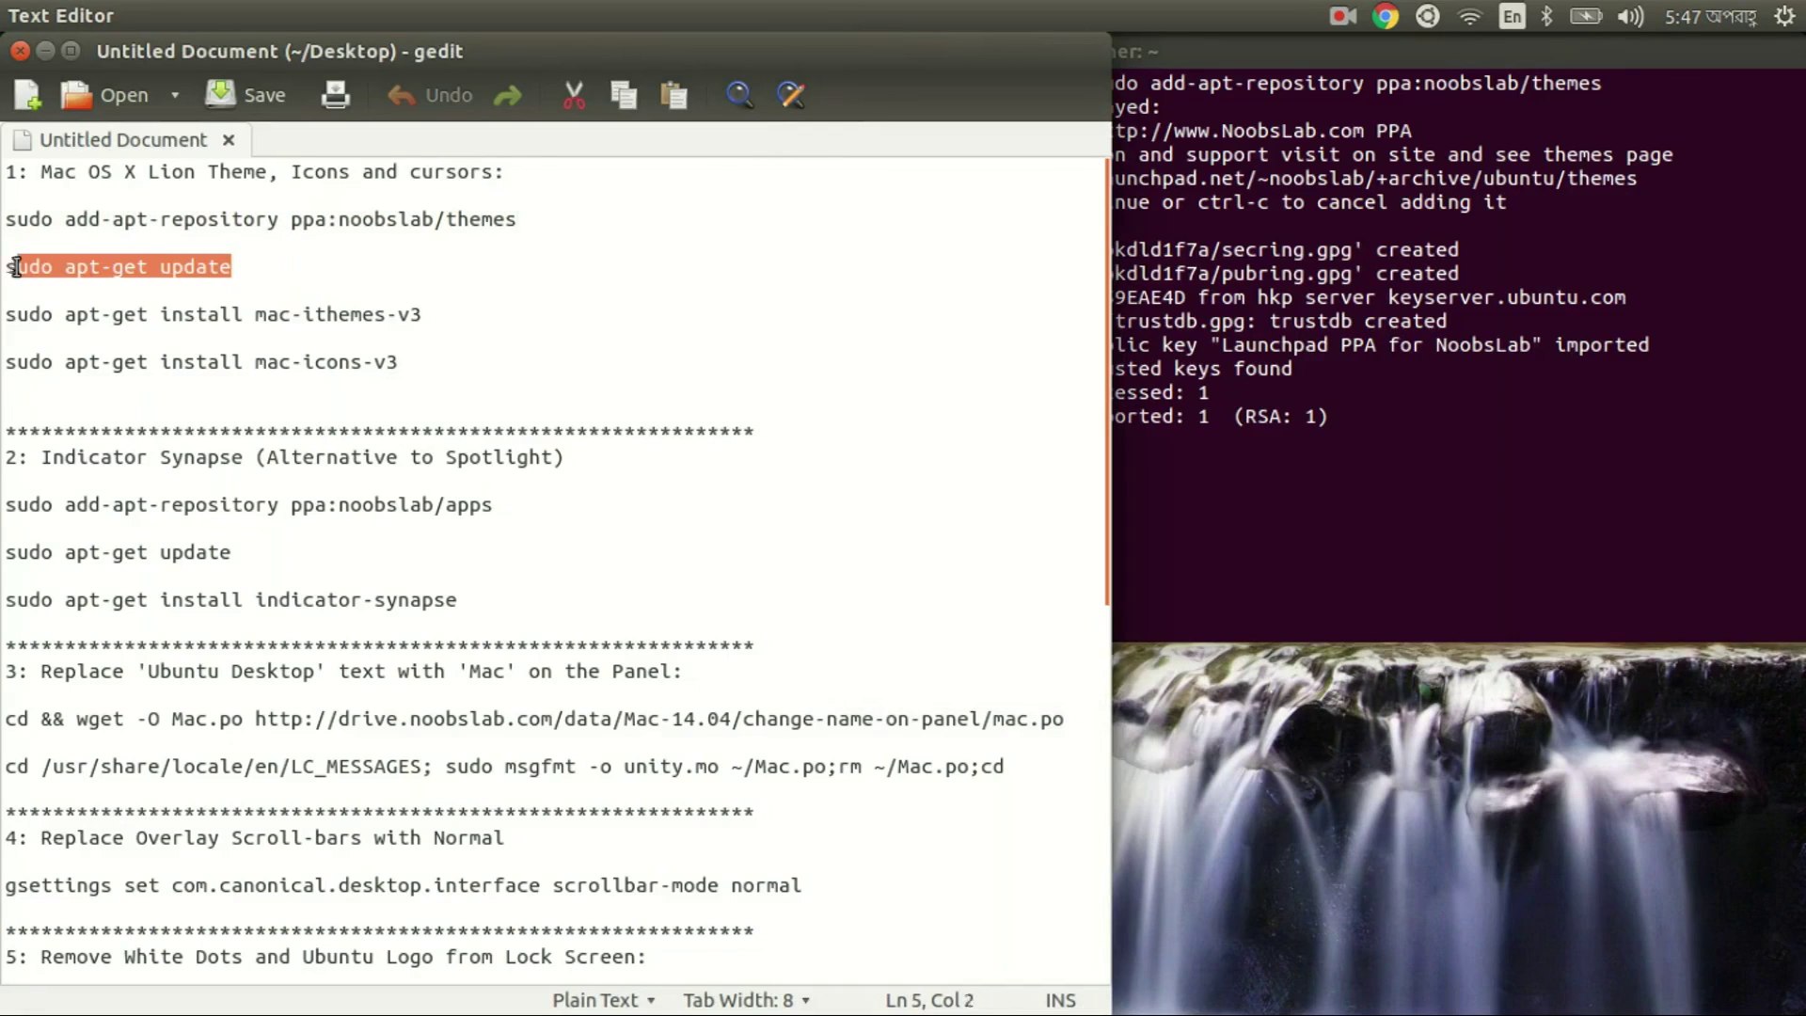
key("ctrl+c")
left_click(1360, 467)
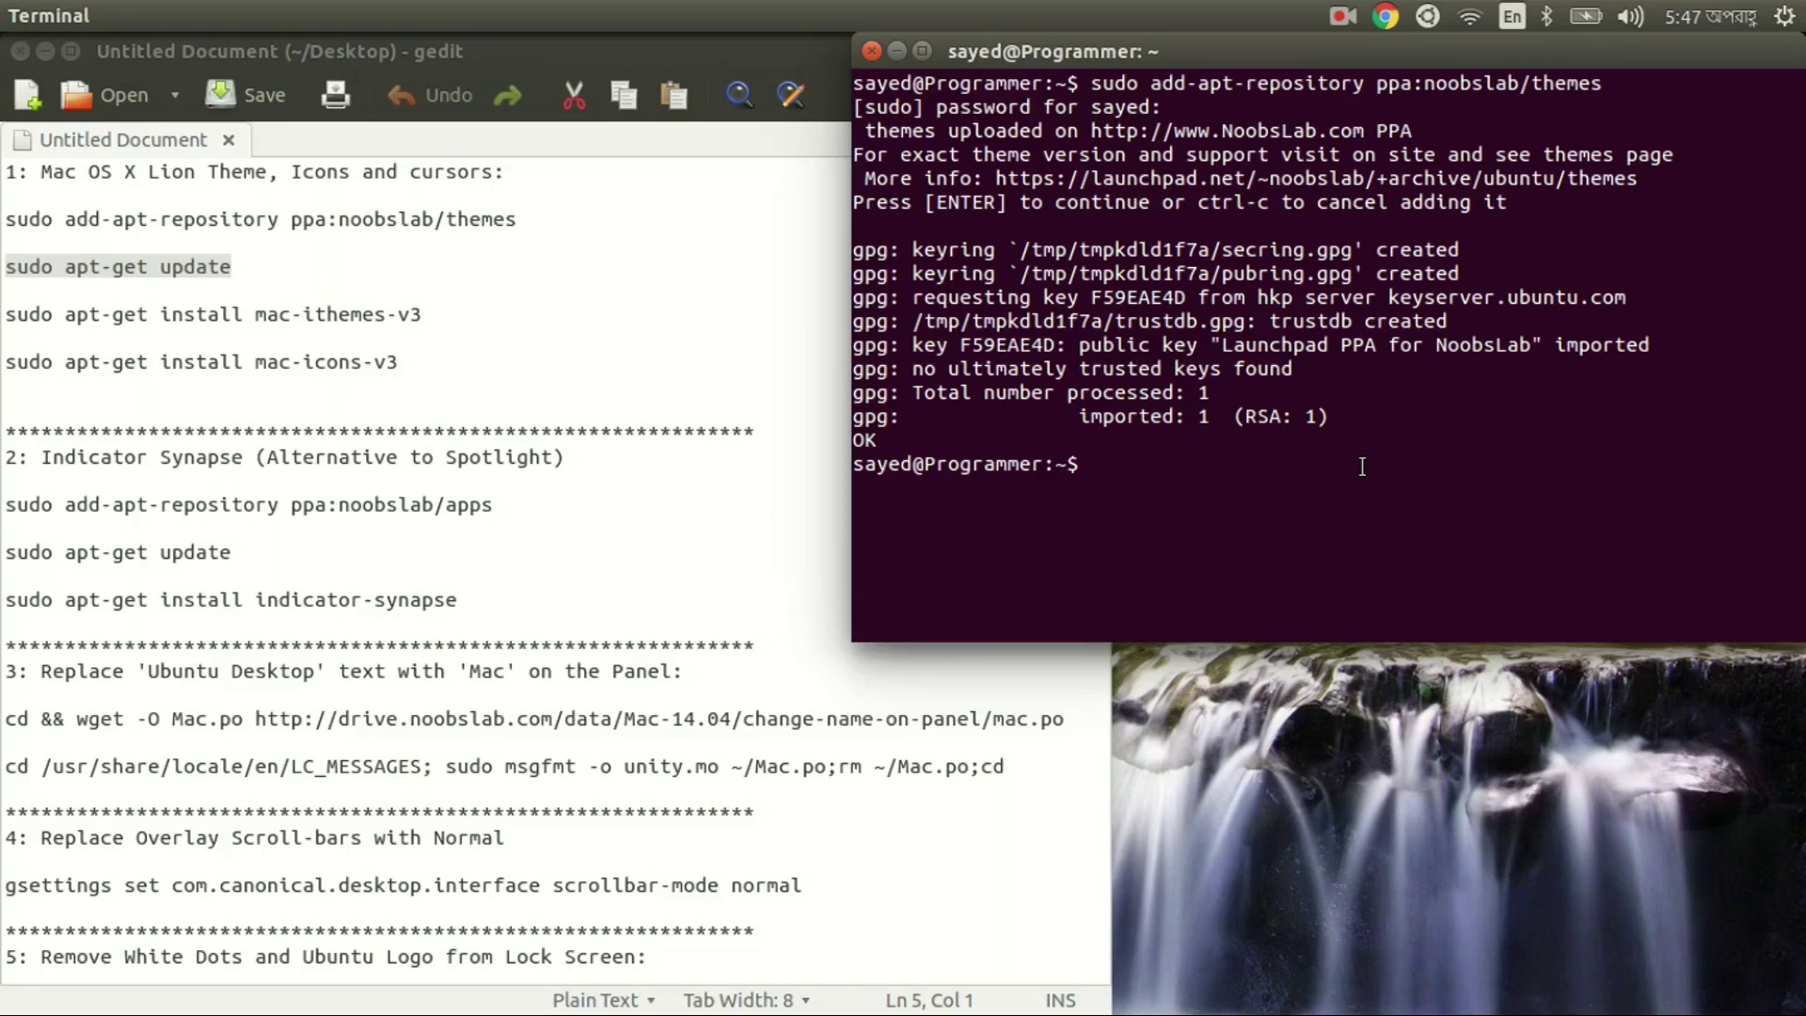
key("ctrl+shift+v")
key("Return")
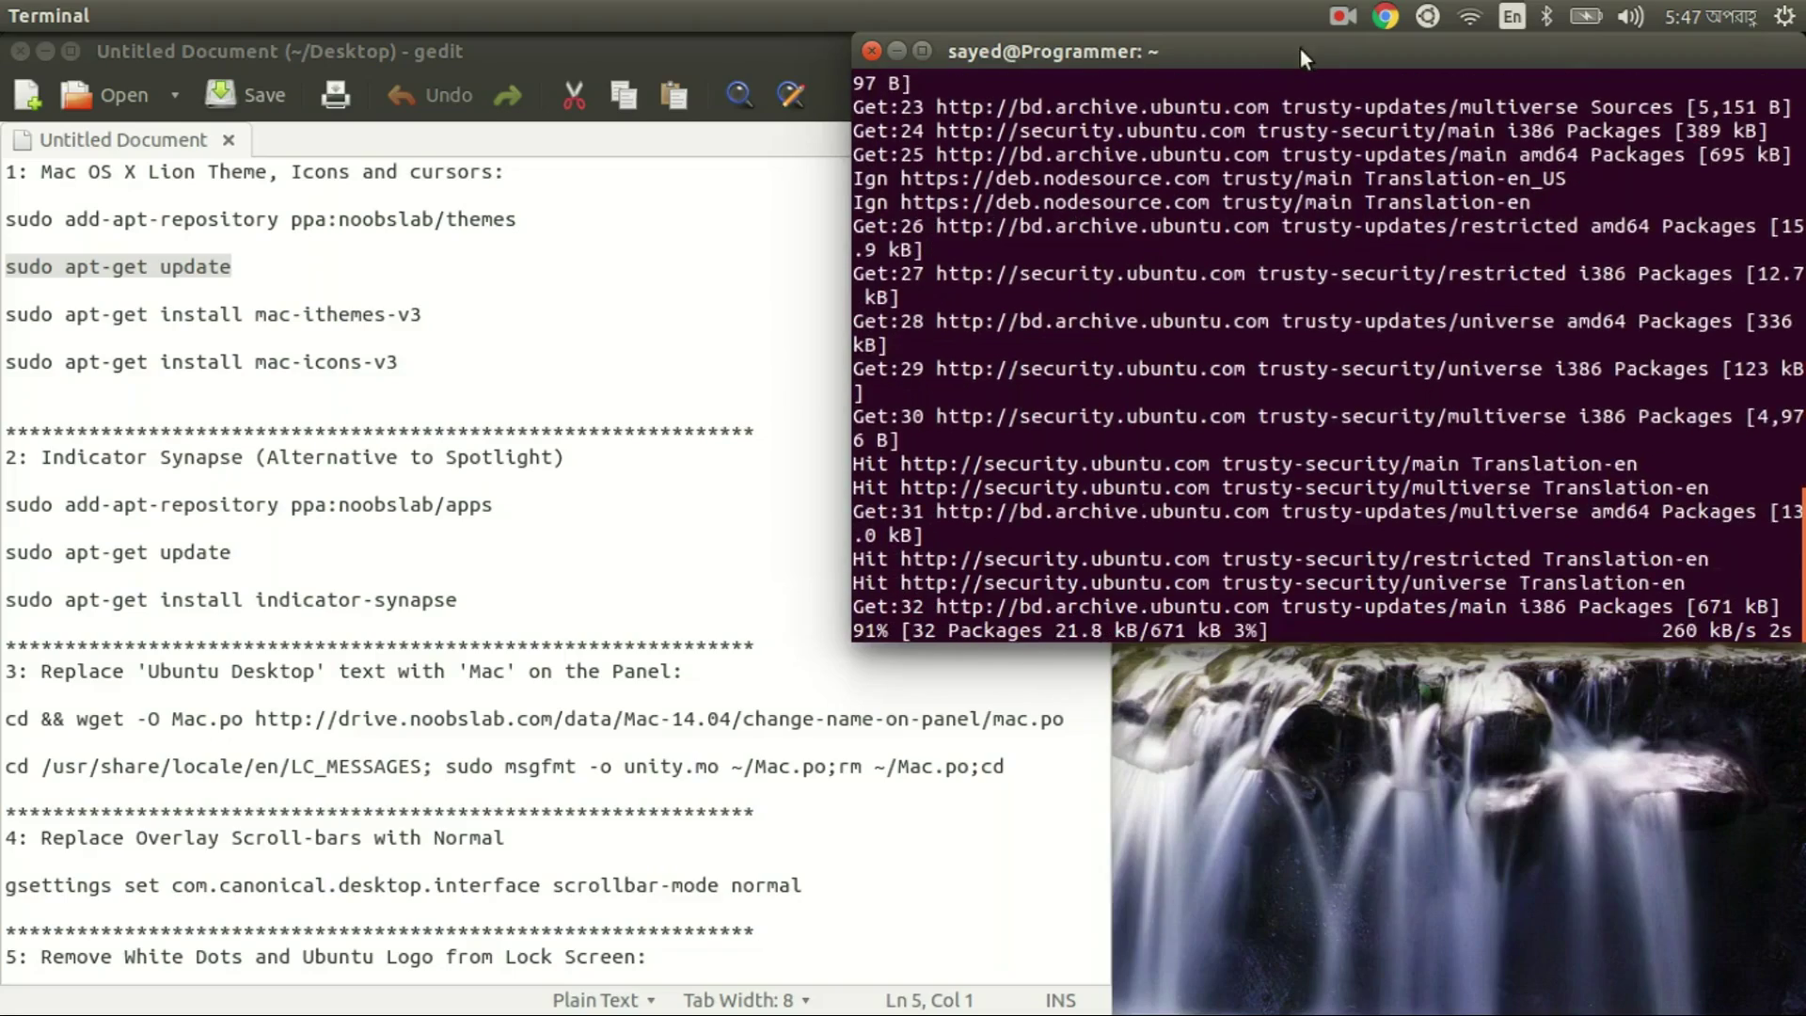
left_click_drag(1298, 51, 1268, 49)
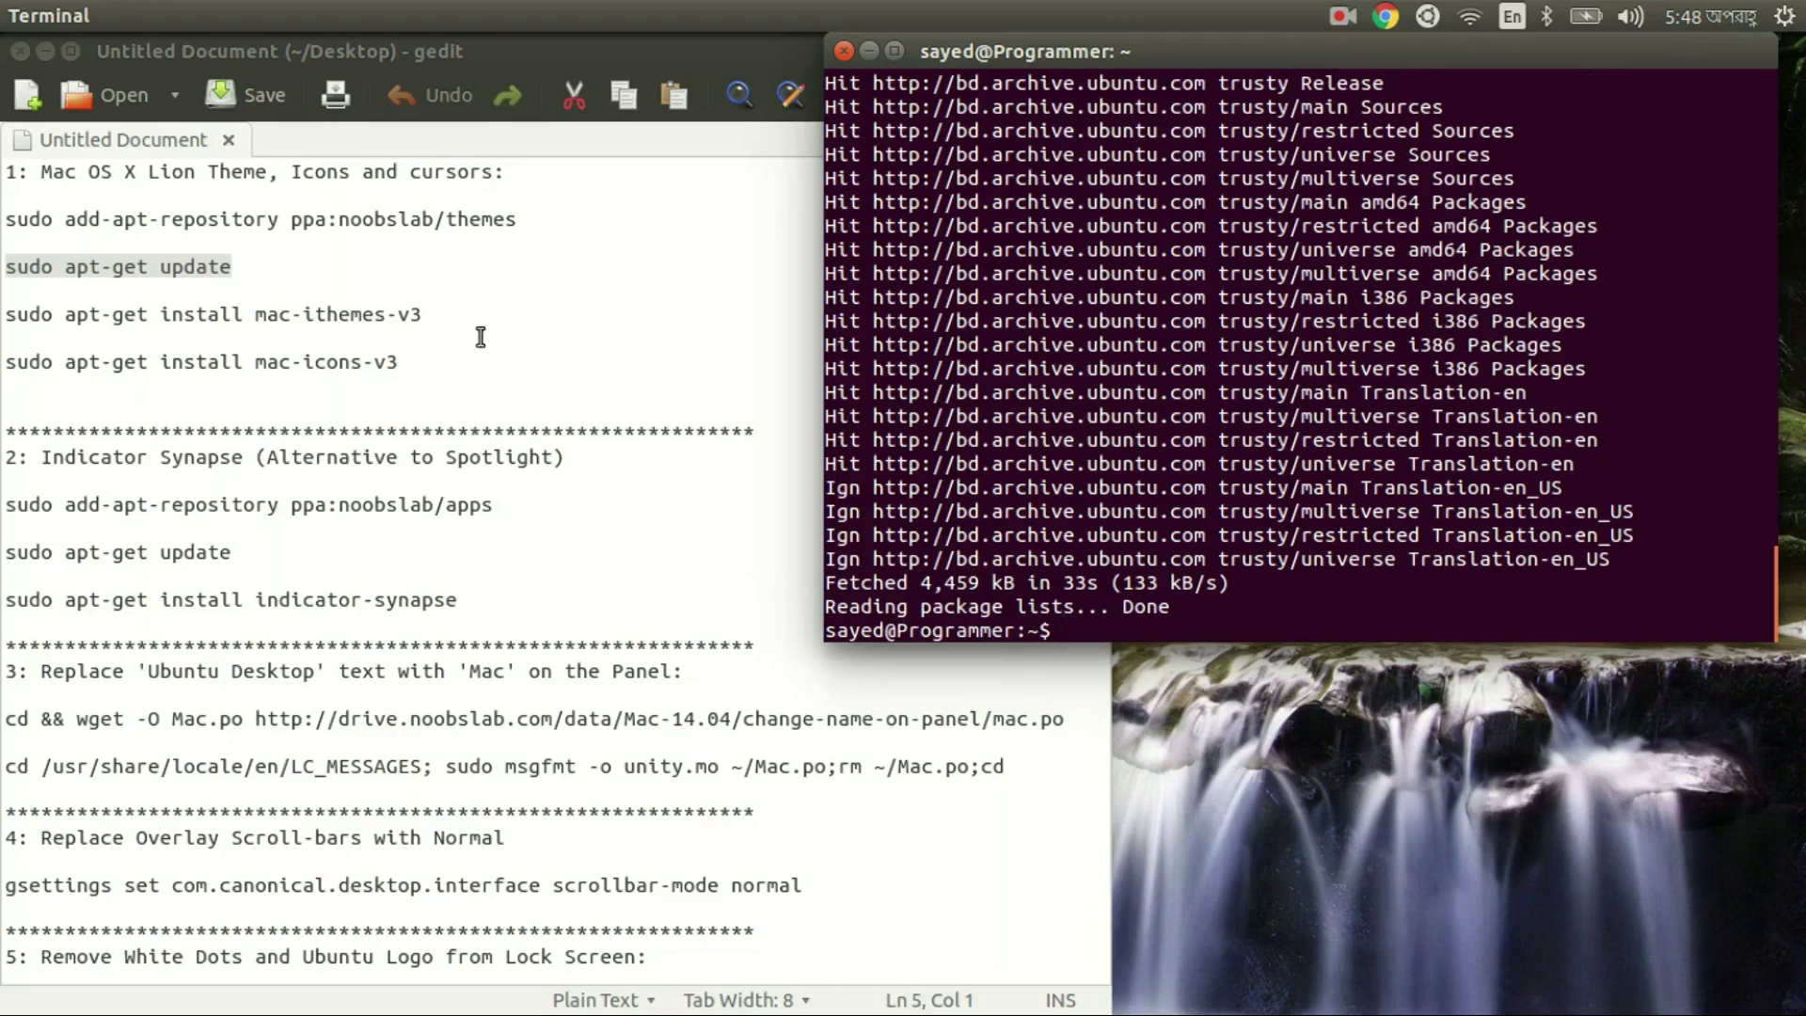
Step: Run the mac-ithemes-v3 install command from the notes in Terminal, answering y
left_click(429, 317)
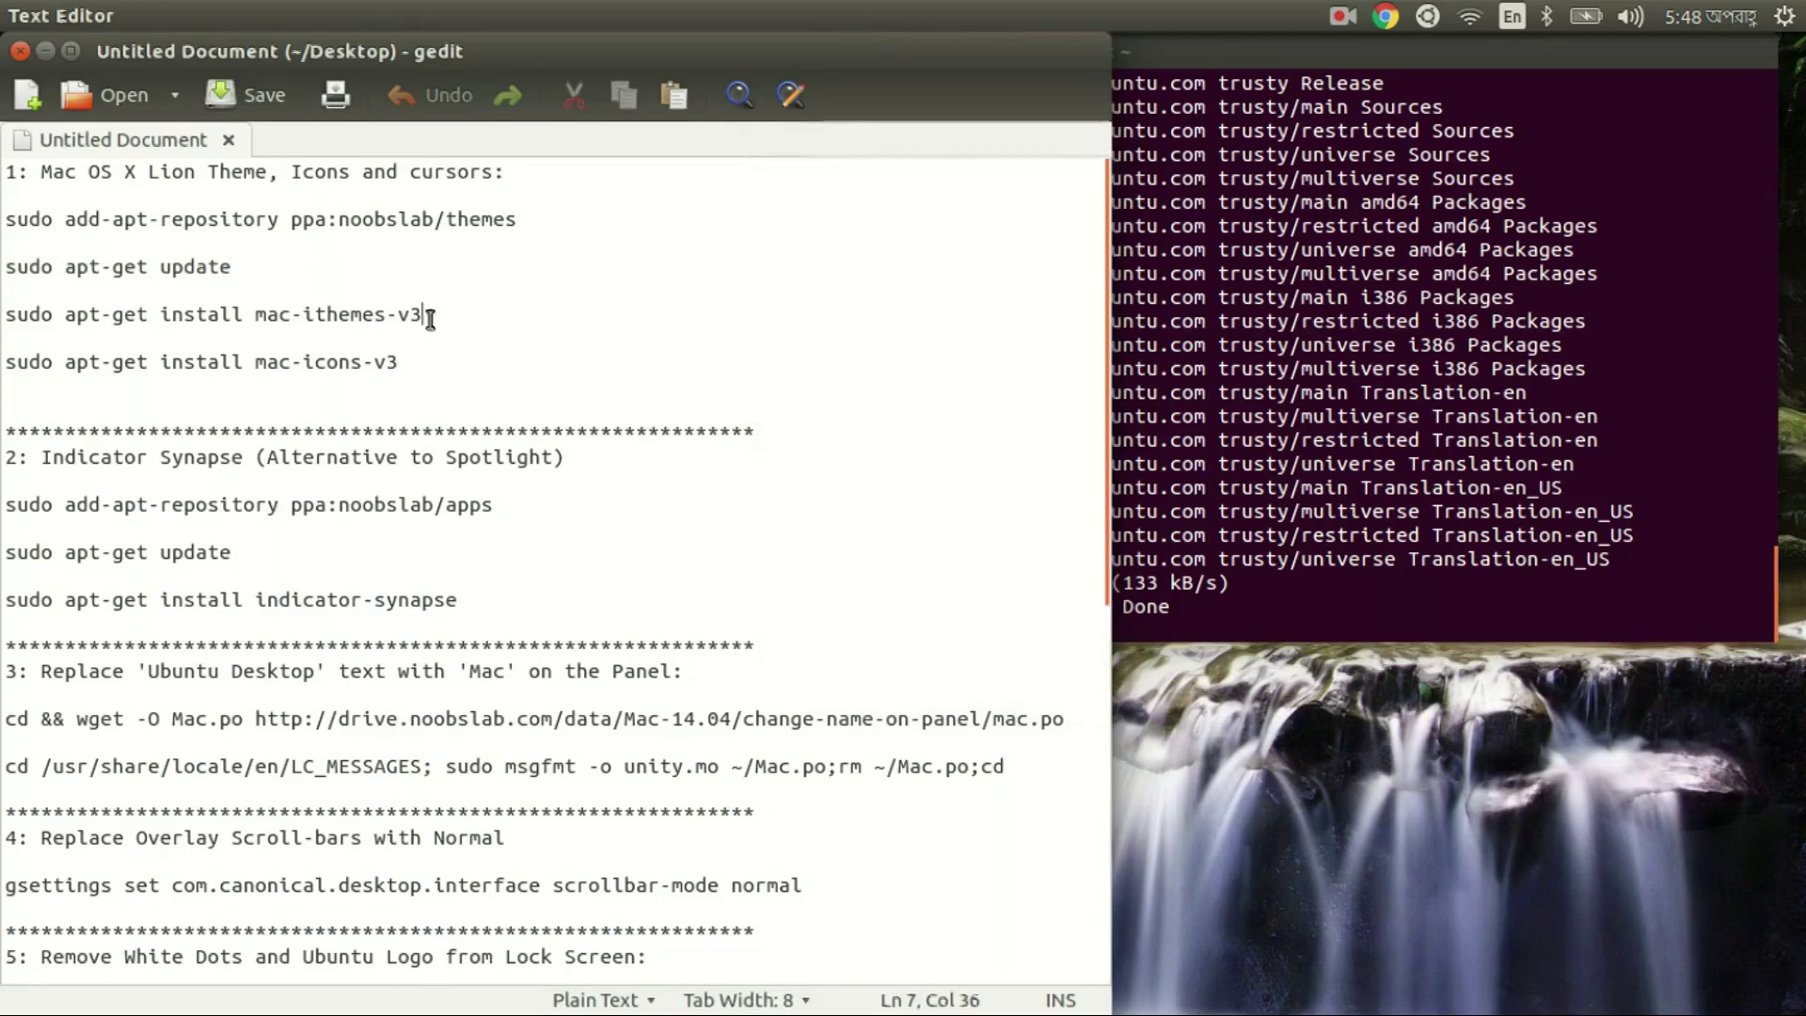
left_click_drag(431, 317, 6, 319)
key("ctrl+c")
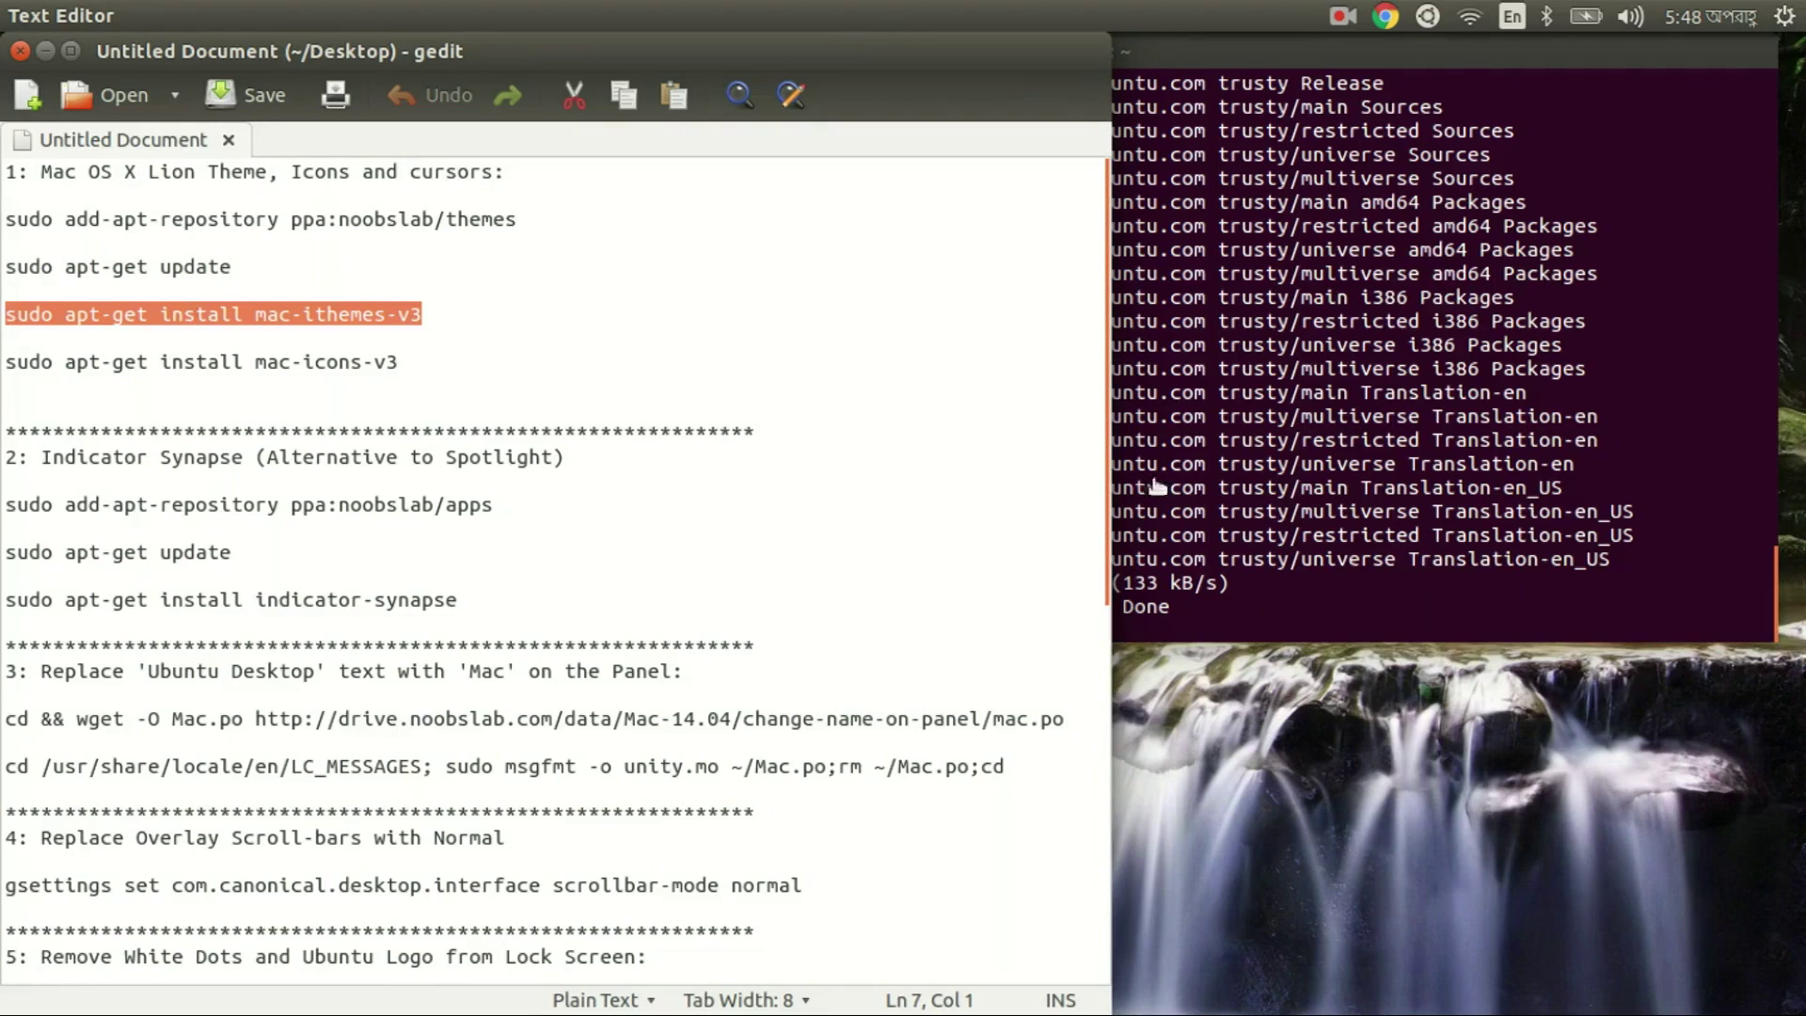
left_click(1343, 631)
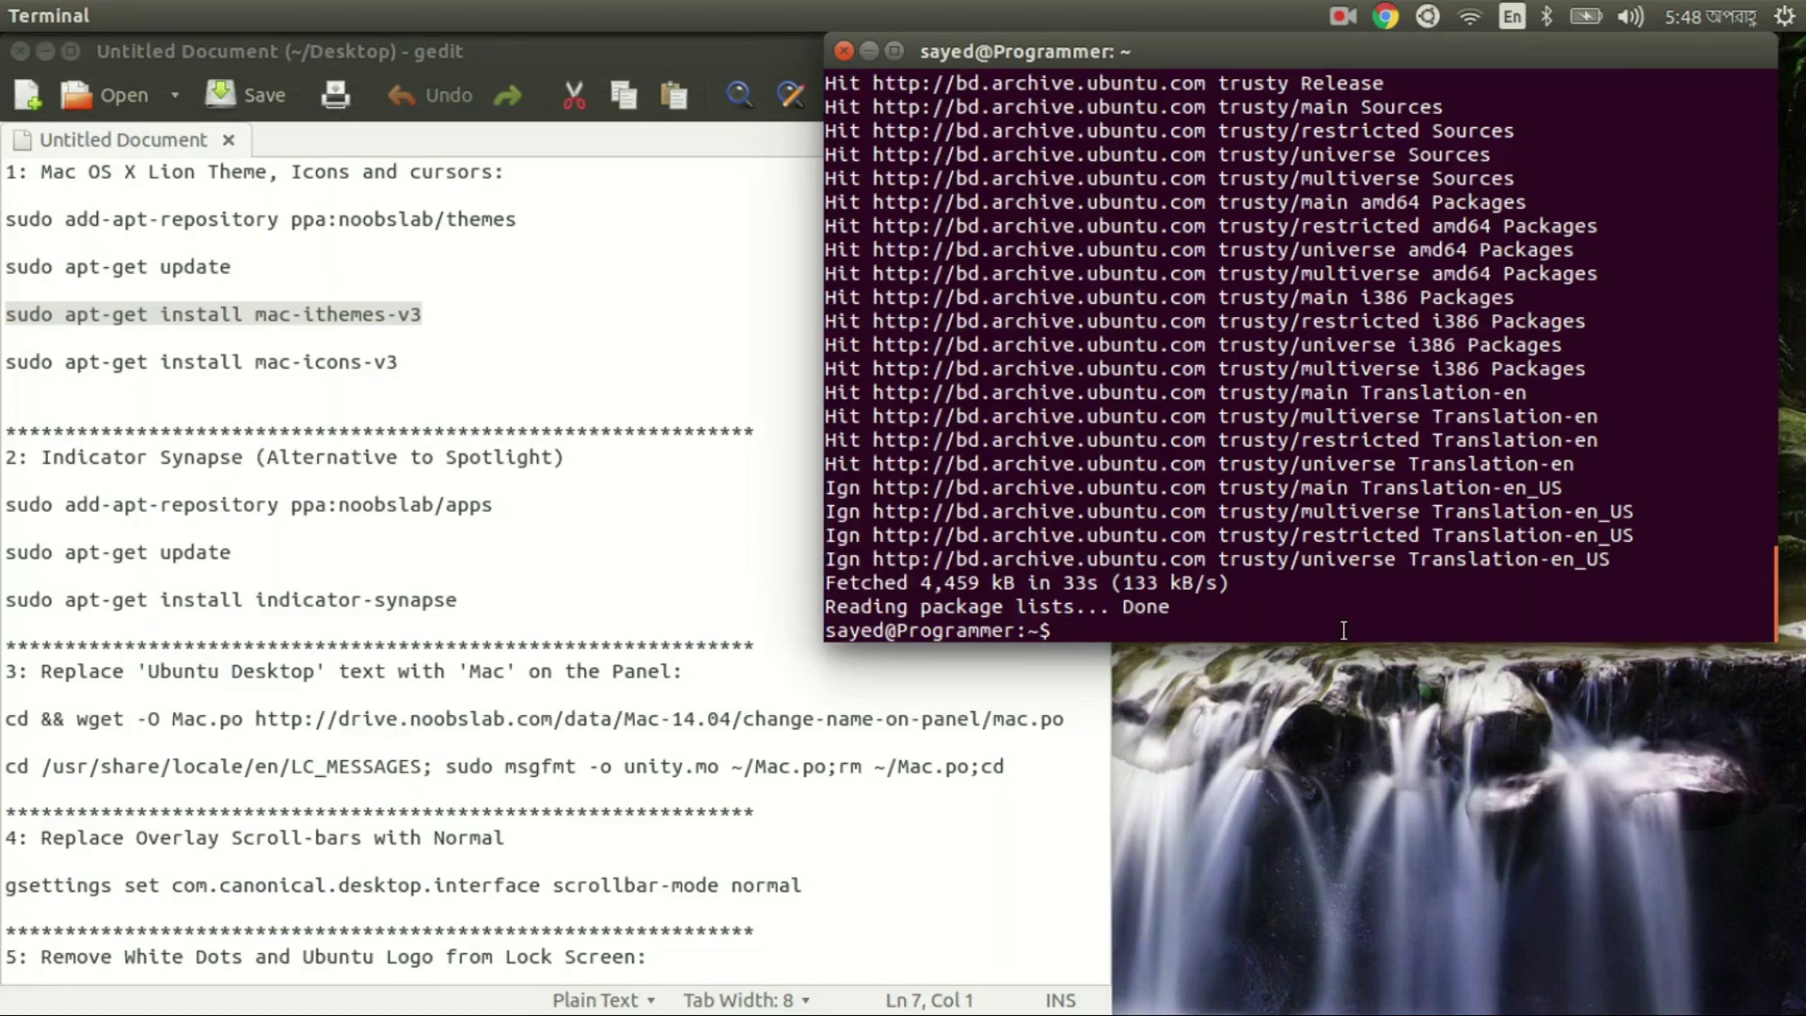
middle_click(1343, 630)
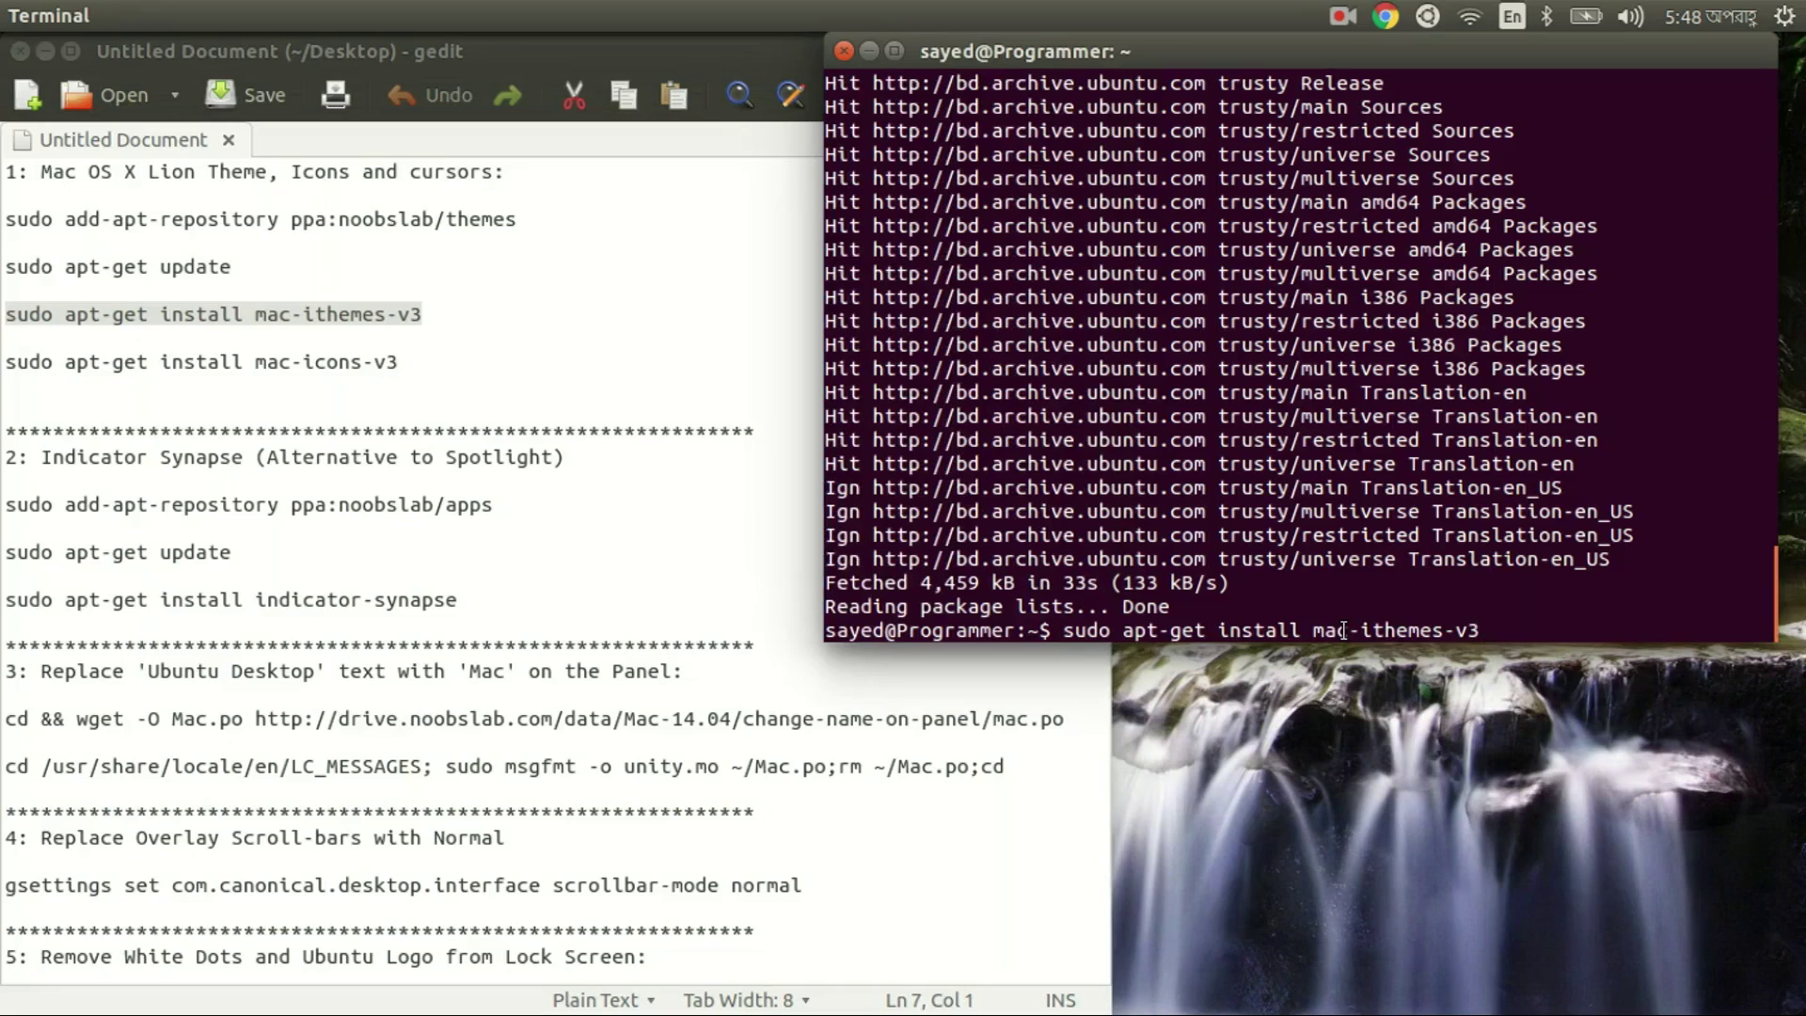
key("Return")
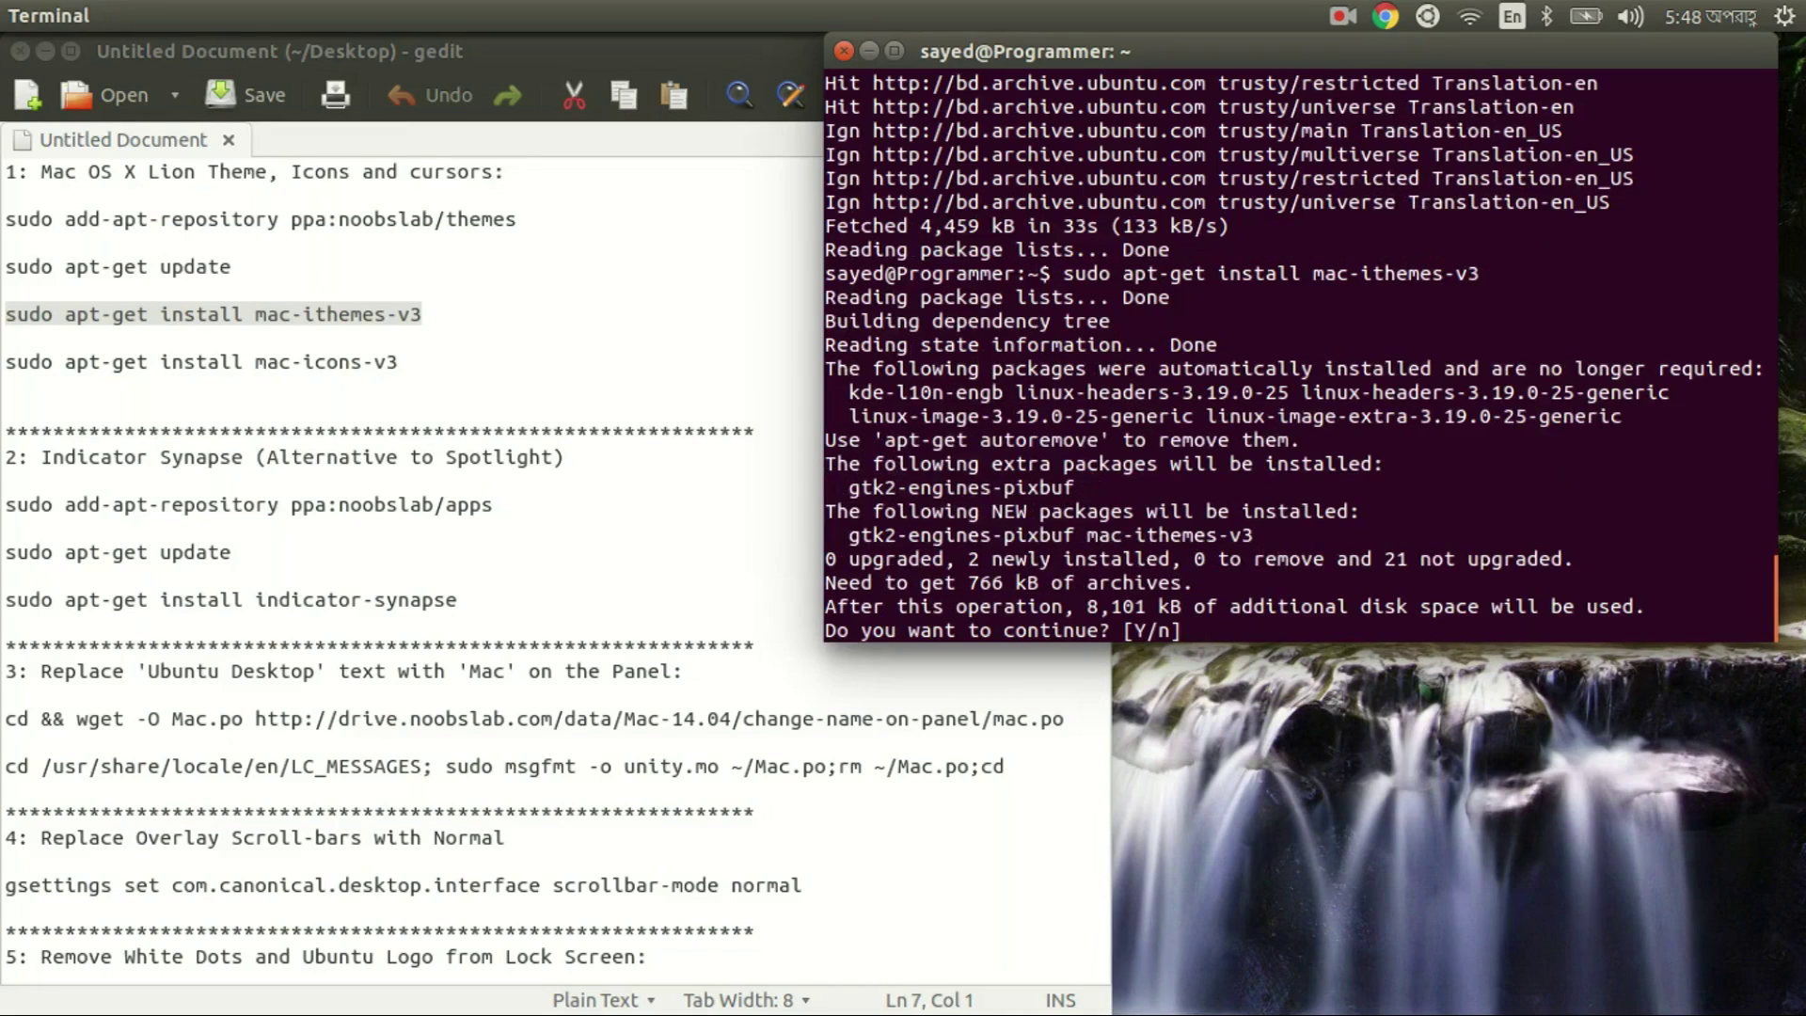
type("y")
key("Return")
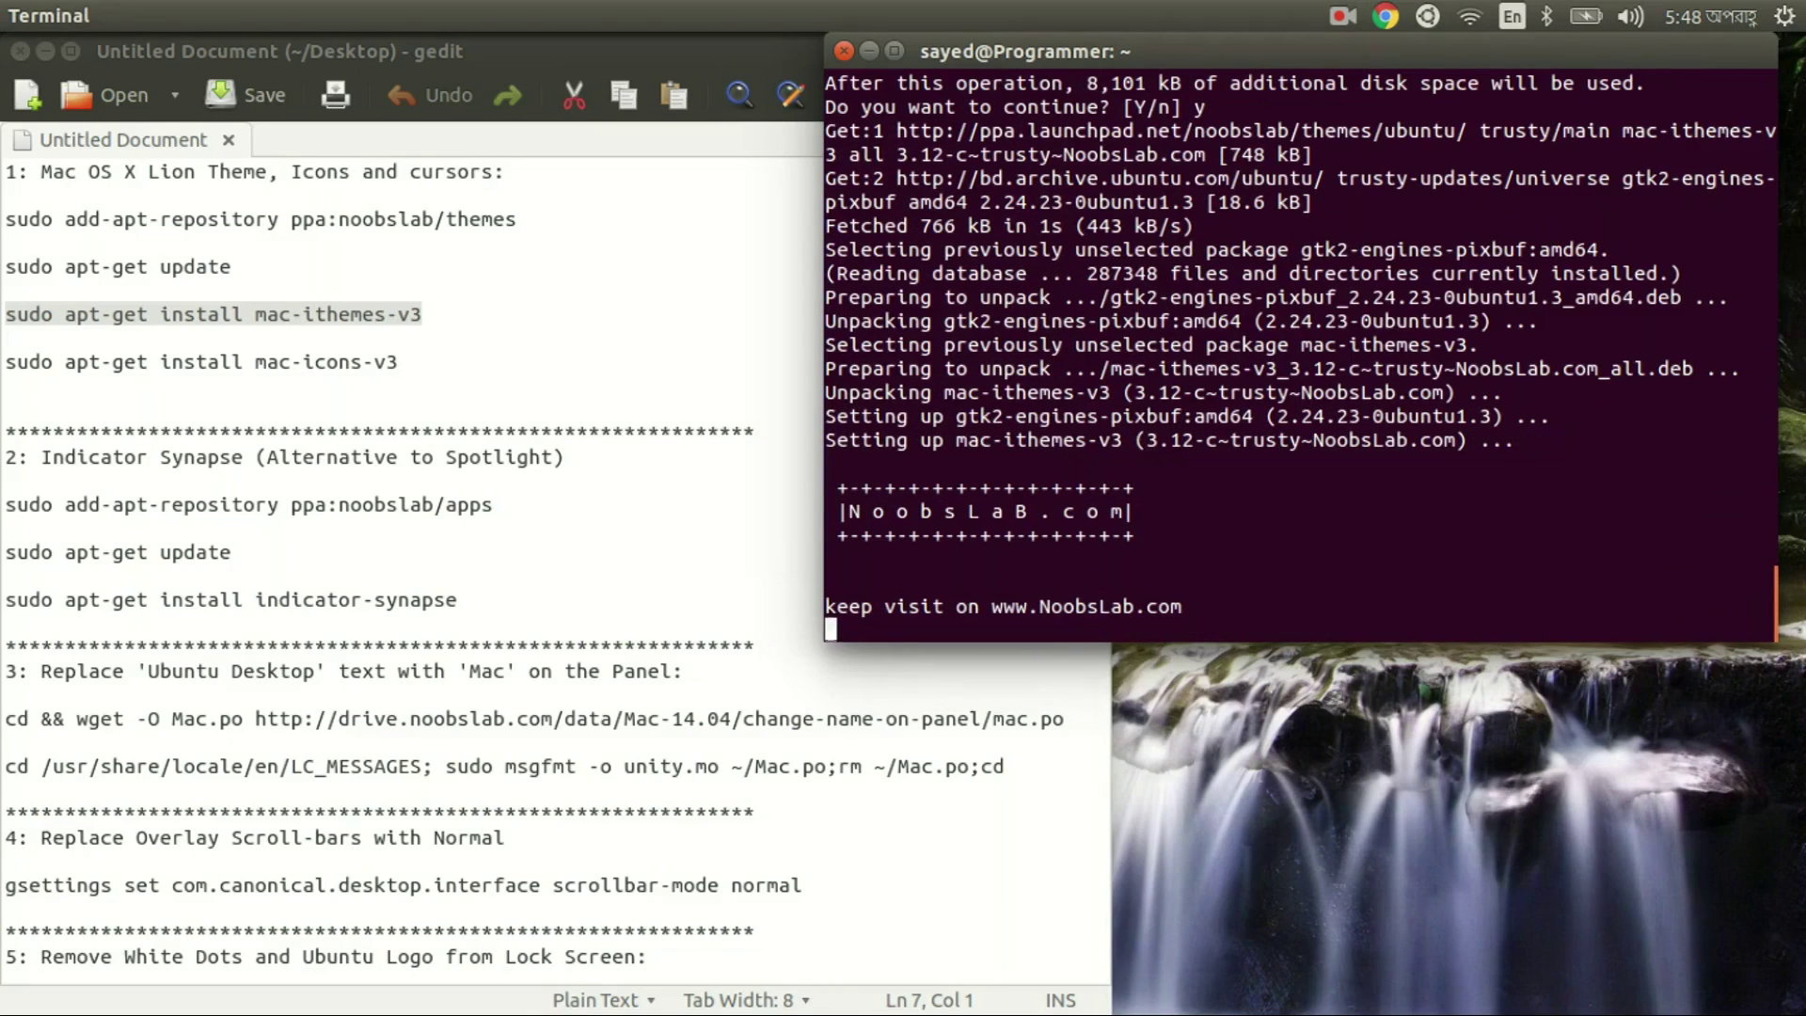
Step: Paste the mac-icons-v3 install command from the notes into Terminal and run it
left_click(404, 362)
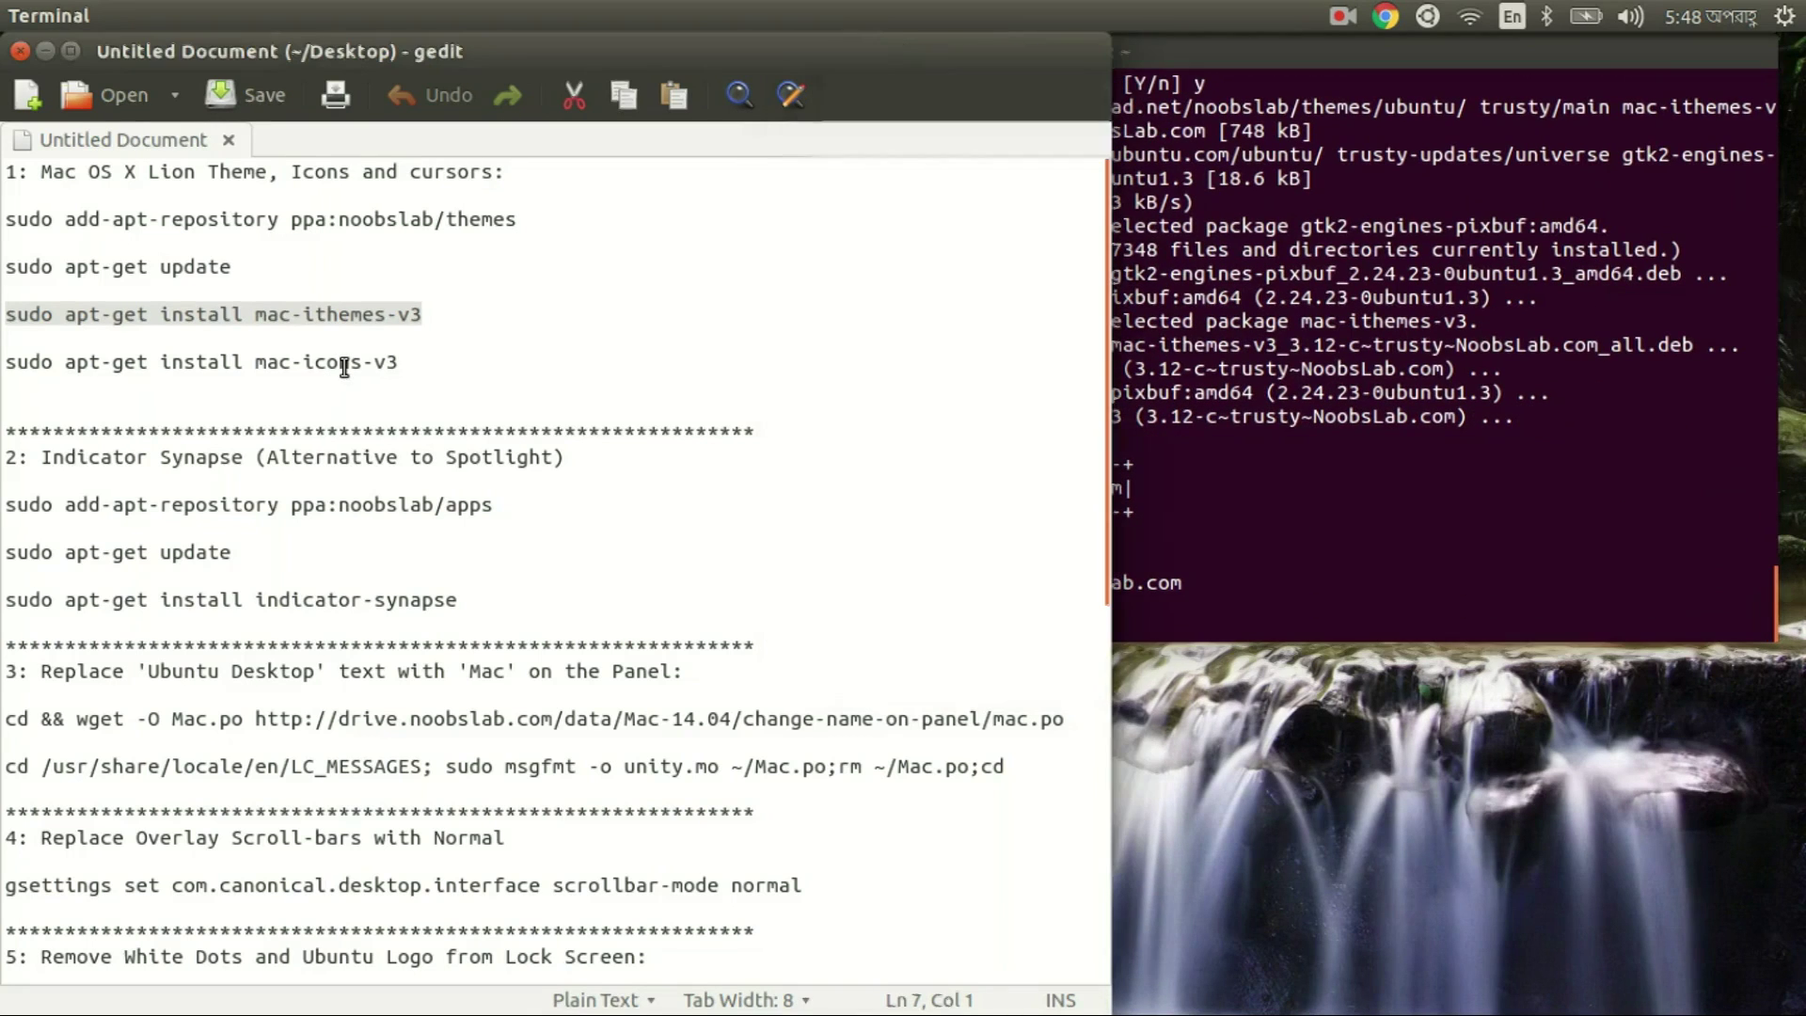
left_click_drag(405, 362, 8, 364)
key("ctrl+c")
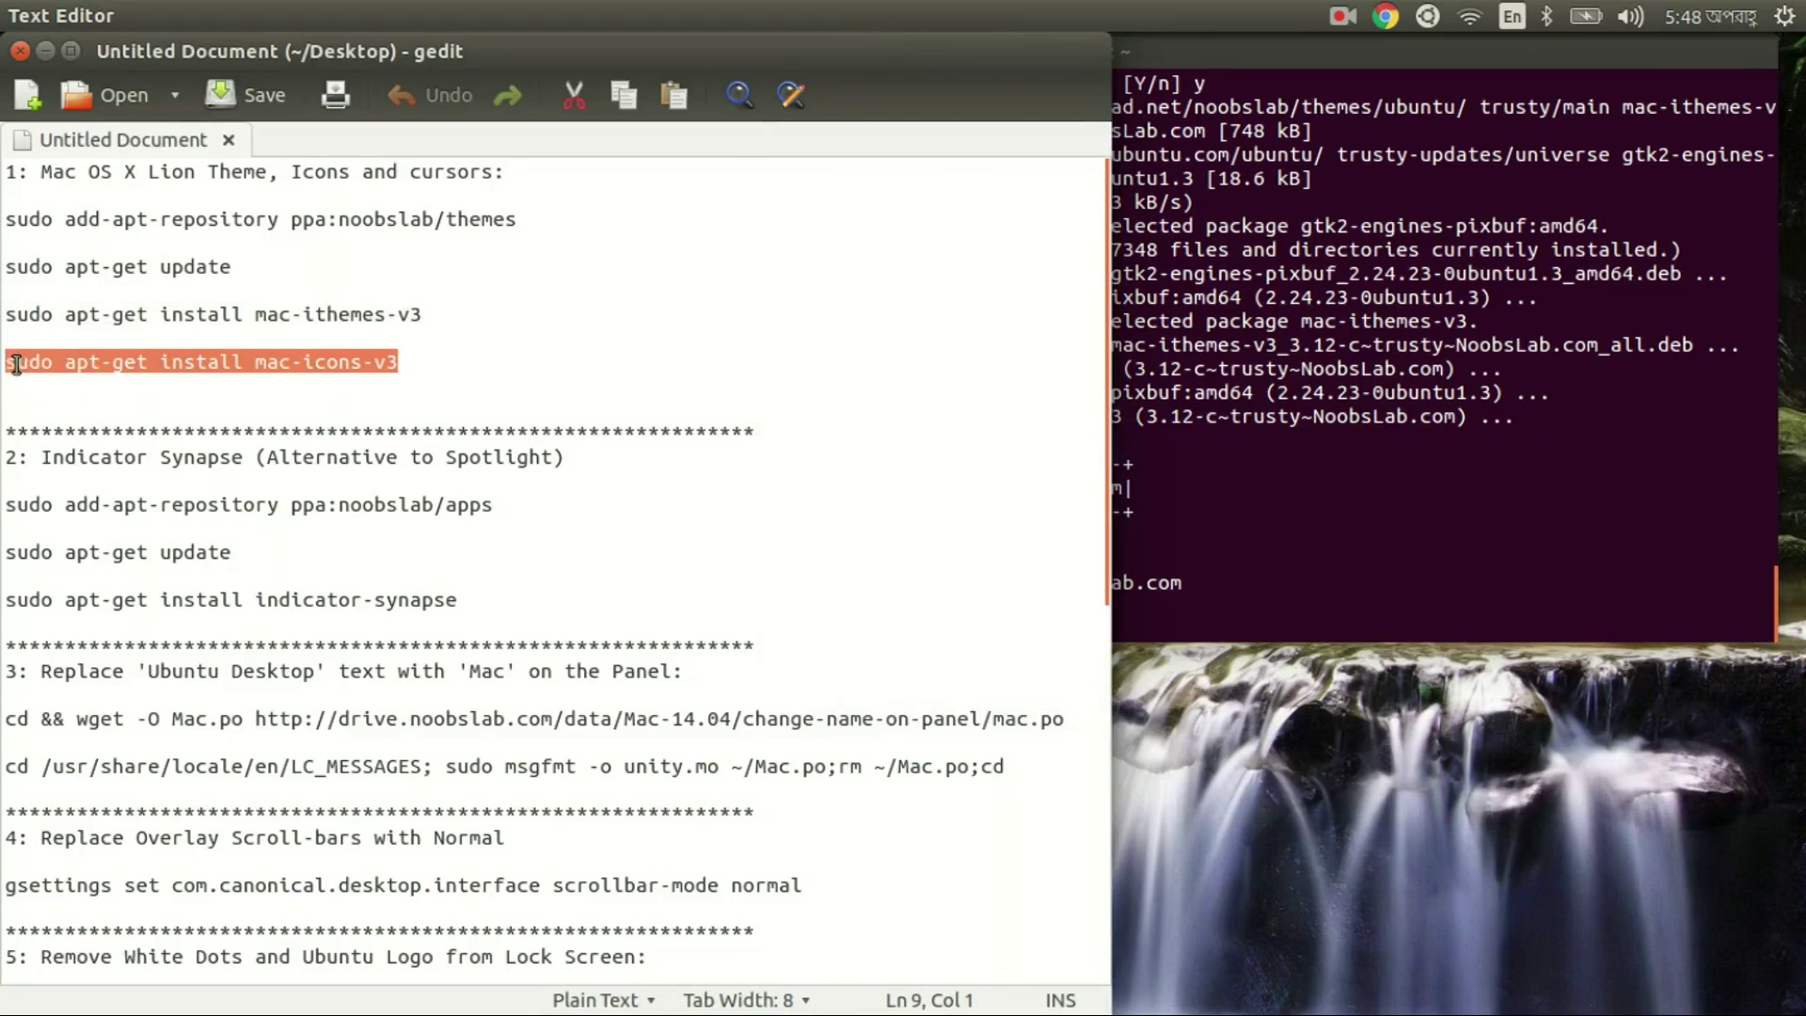
left_click(1255, 598)
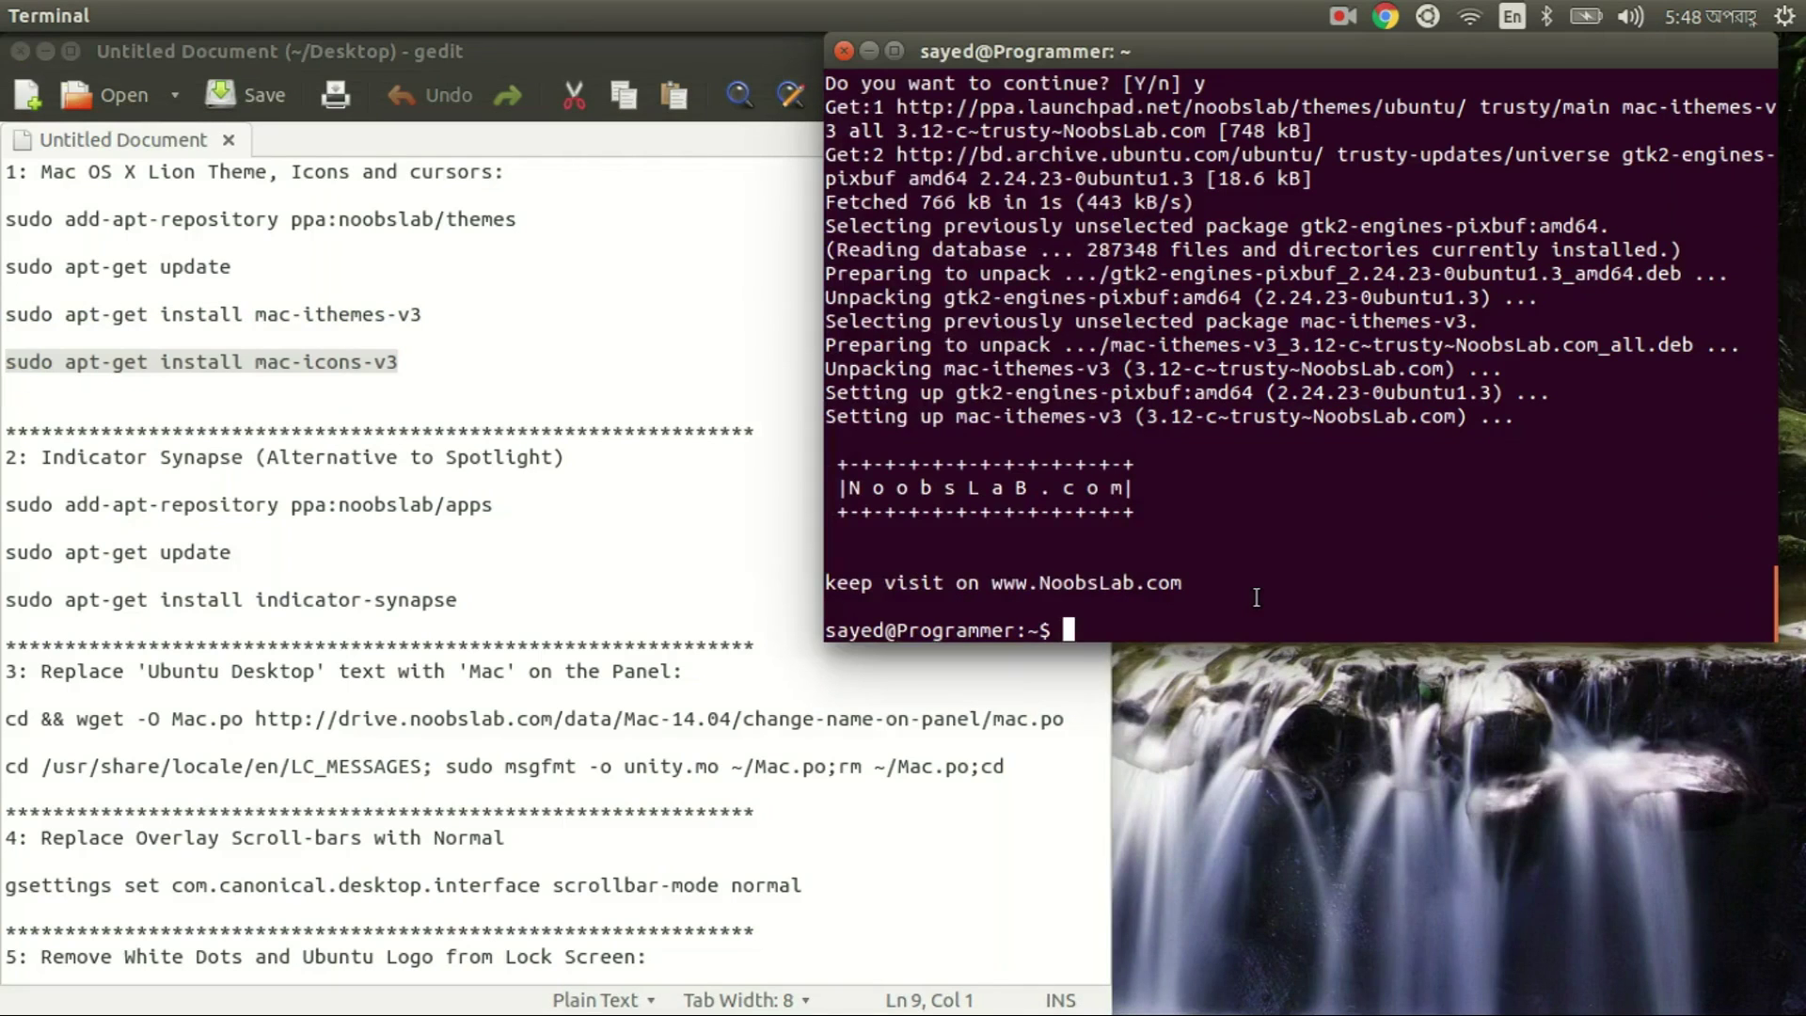
middle_click(1253, 599)
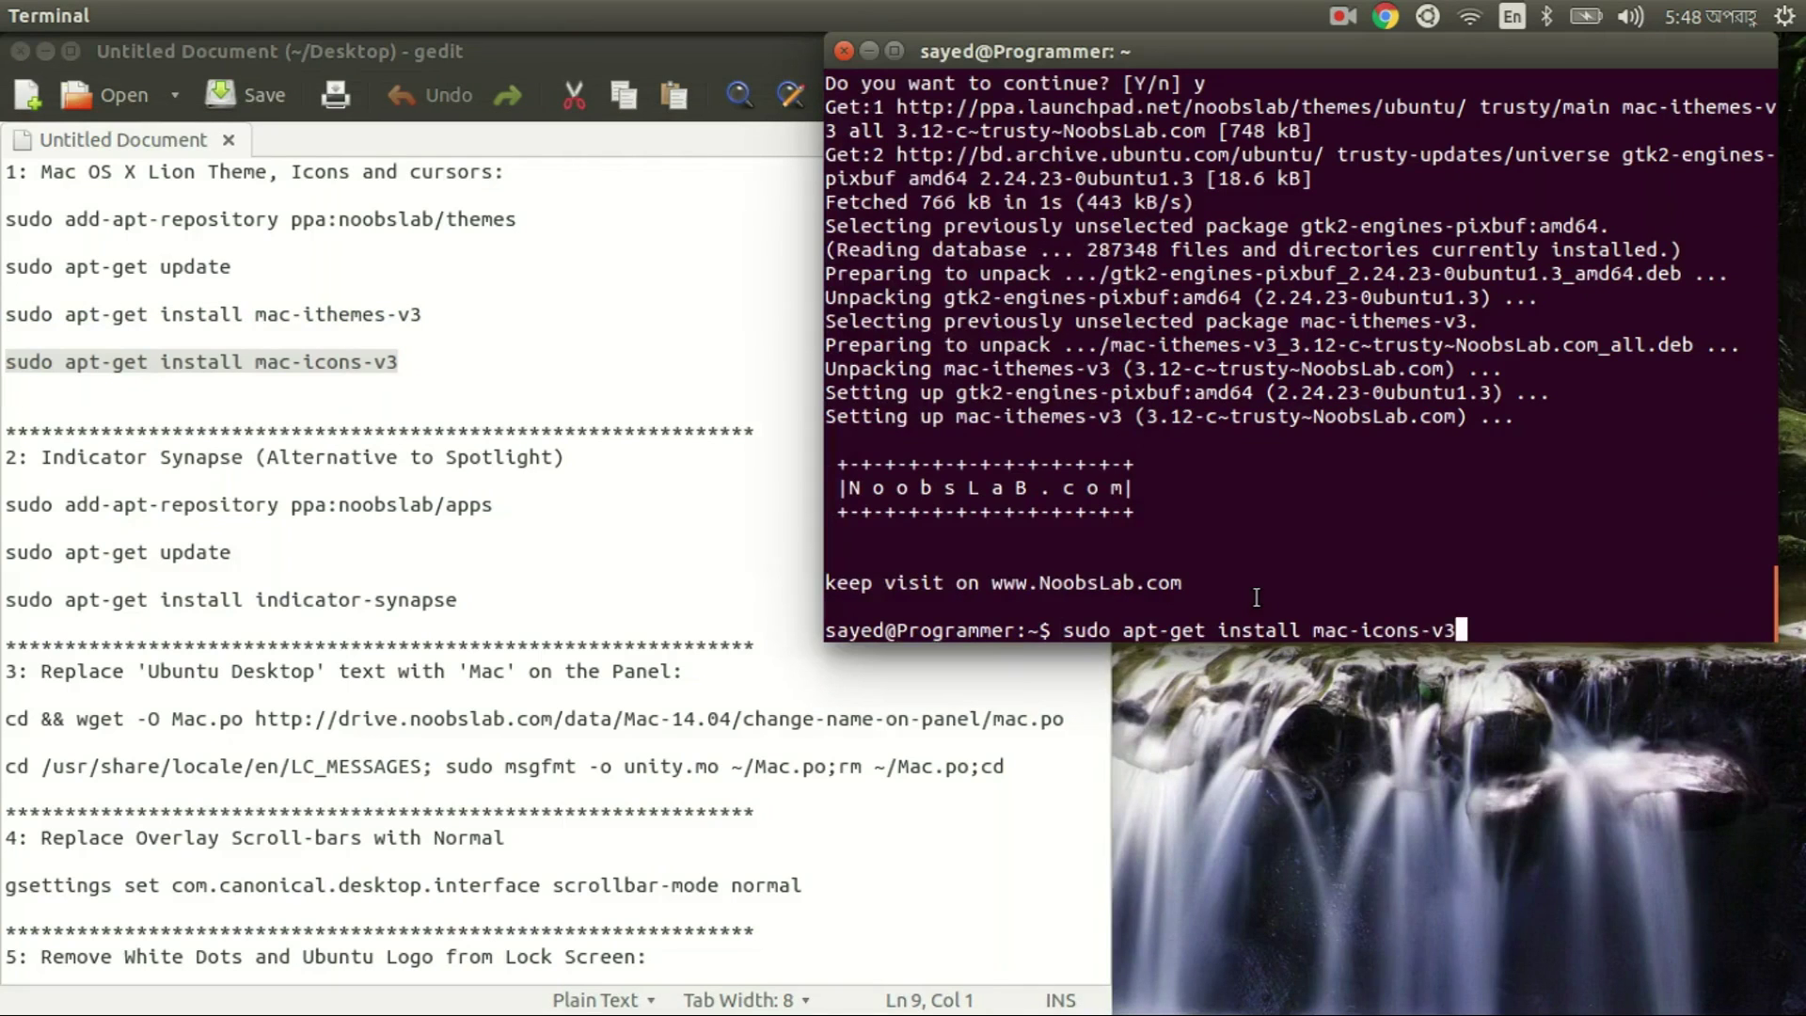
key("Return")
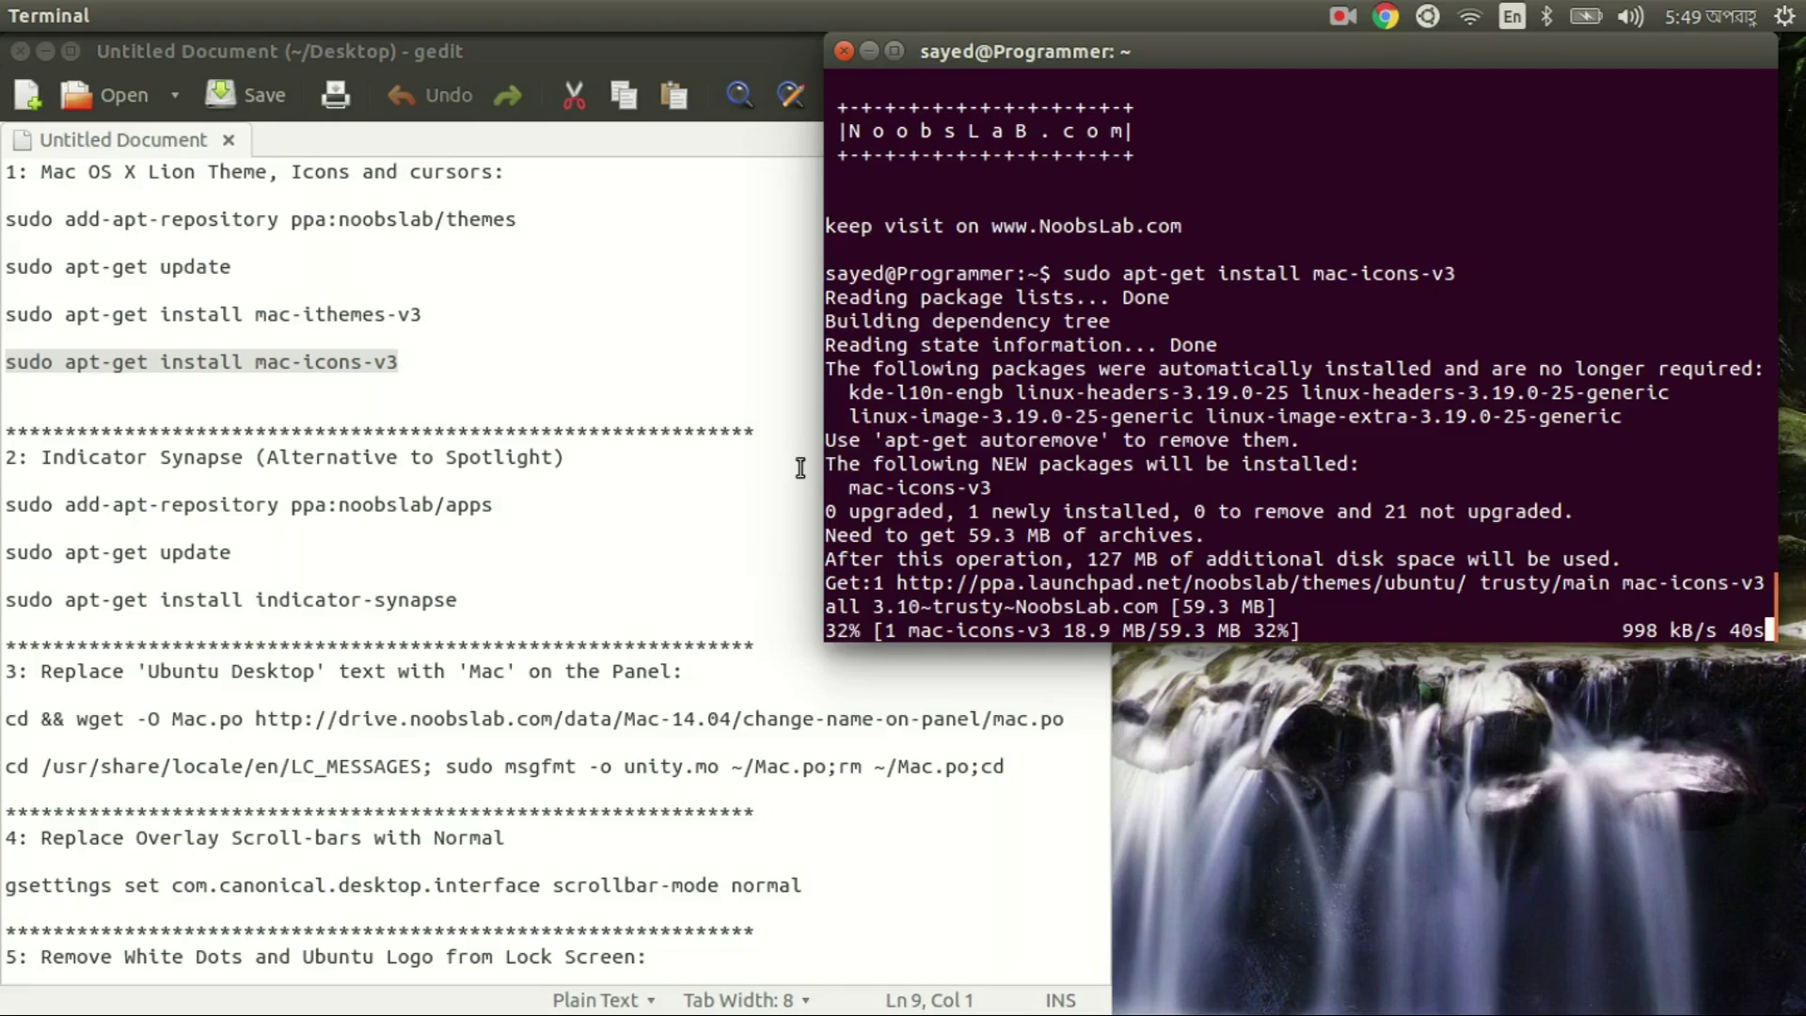
left_click(1341, 22)
left_click(1383, 81)
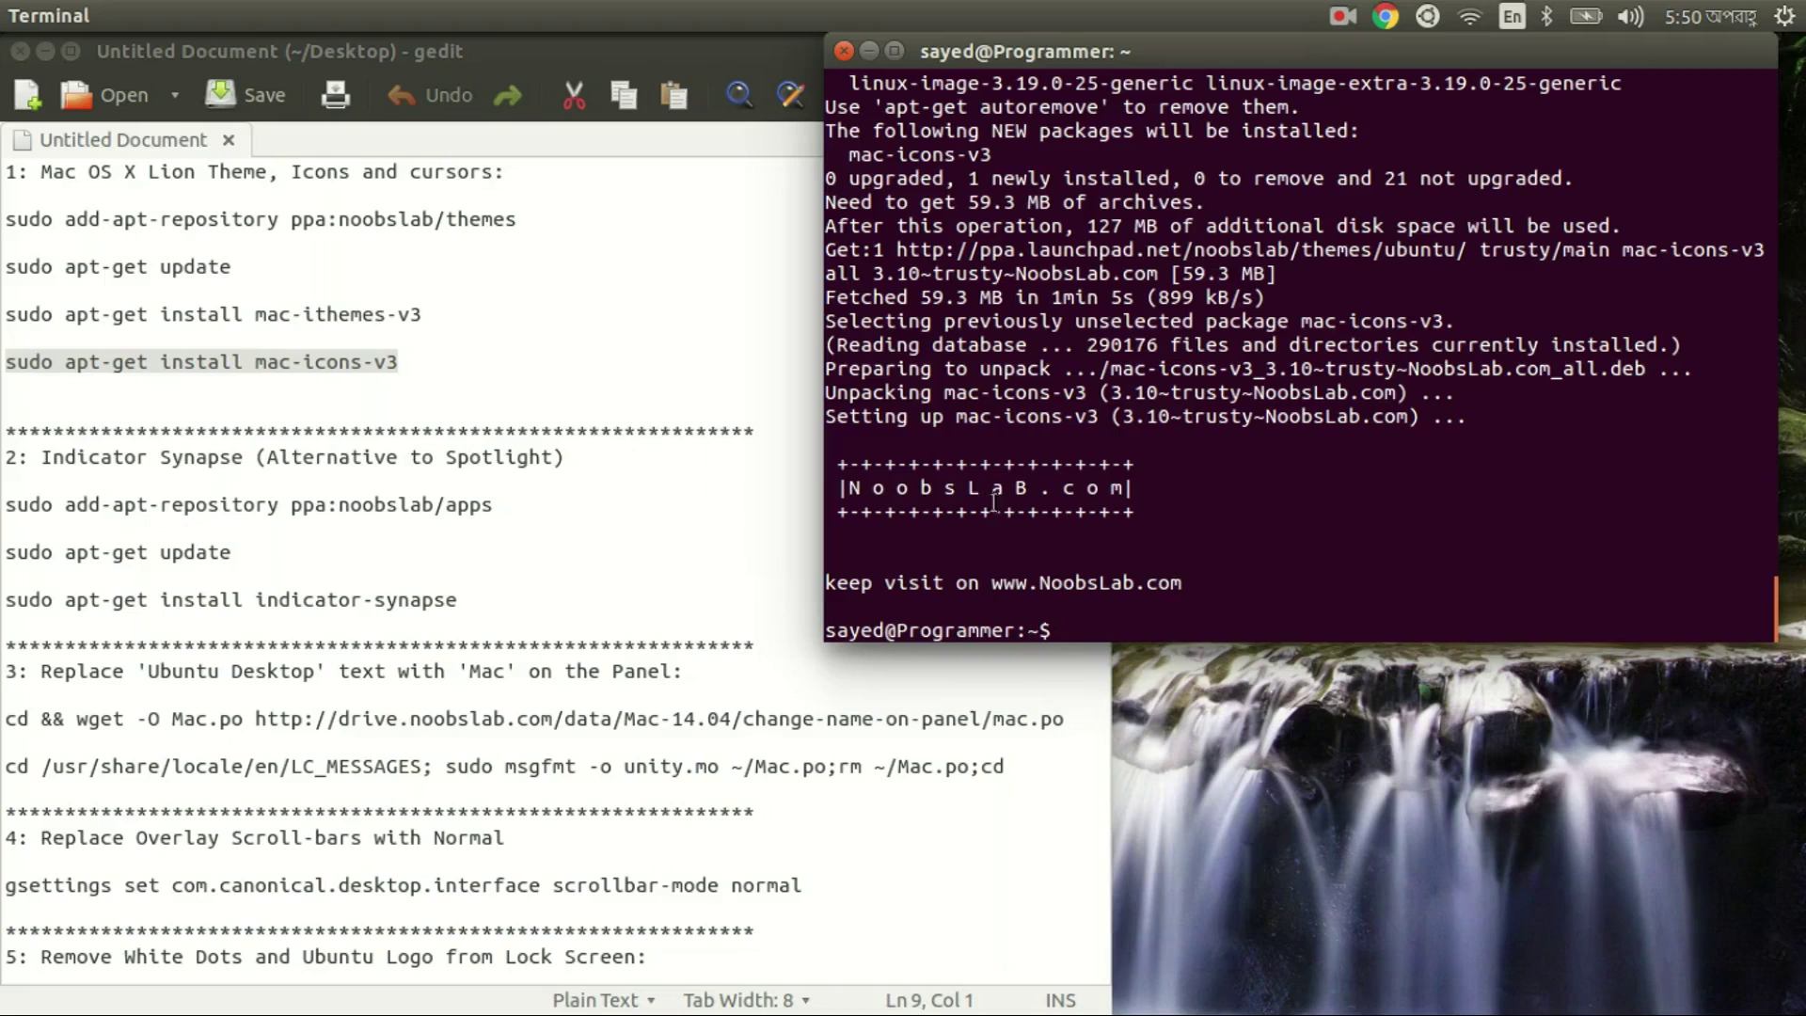
left_click(12, 515)
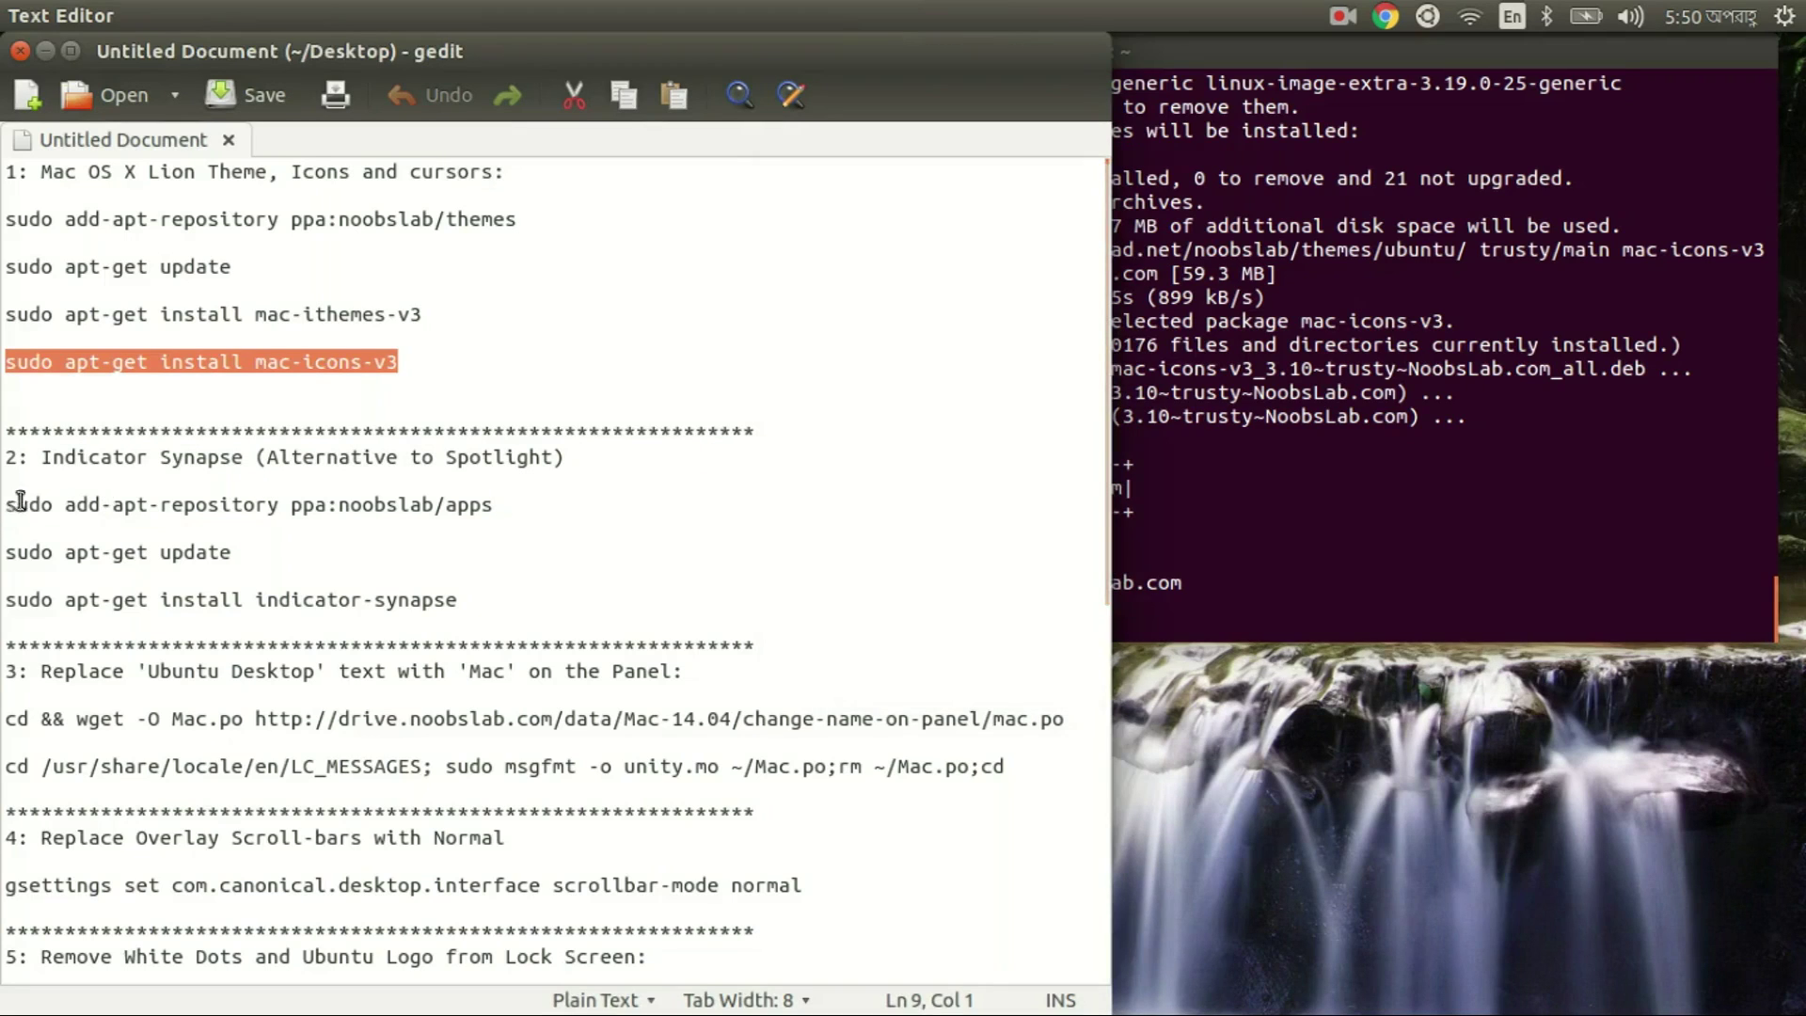
Step: Add the ppa:noobslab/apps repository in Terminal, confirming with Enter
left_click_drag(7, 504, 493, 506)
key("ctrl+c")
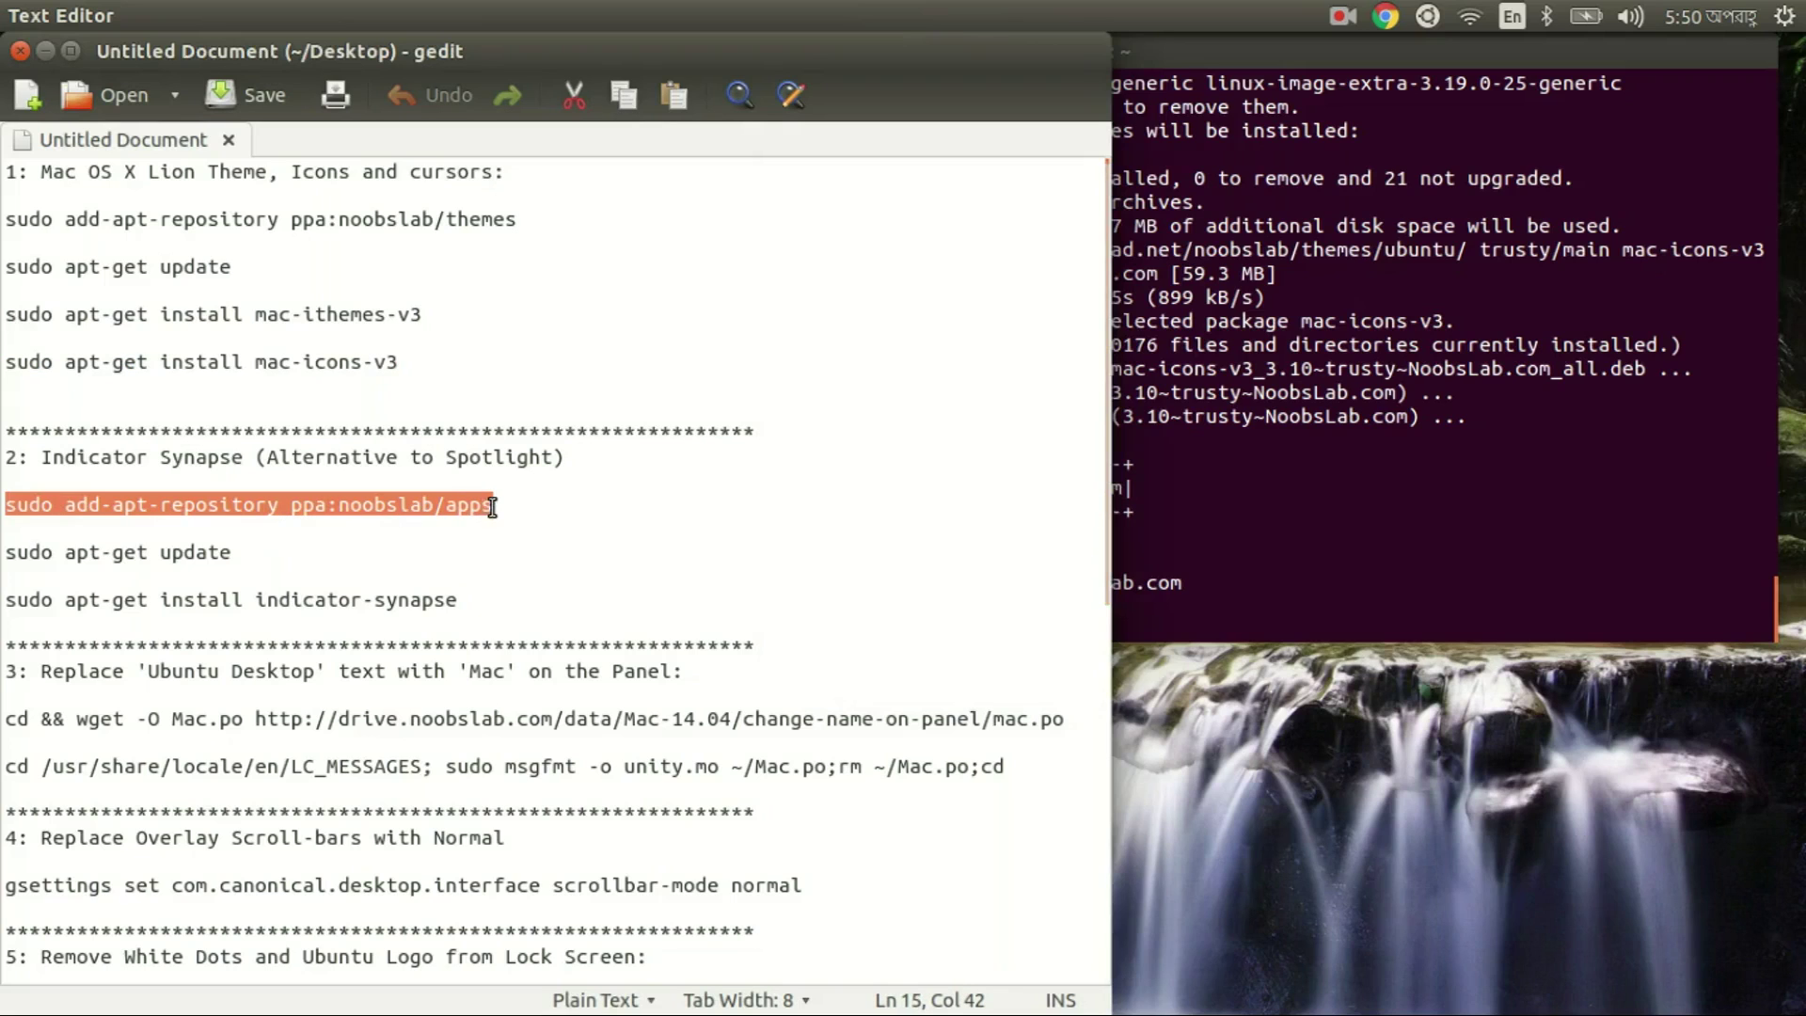
left_click(1266, 625)
middle_click(1241, 610)
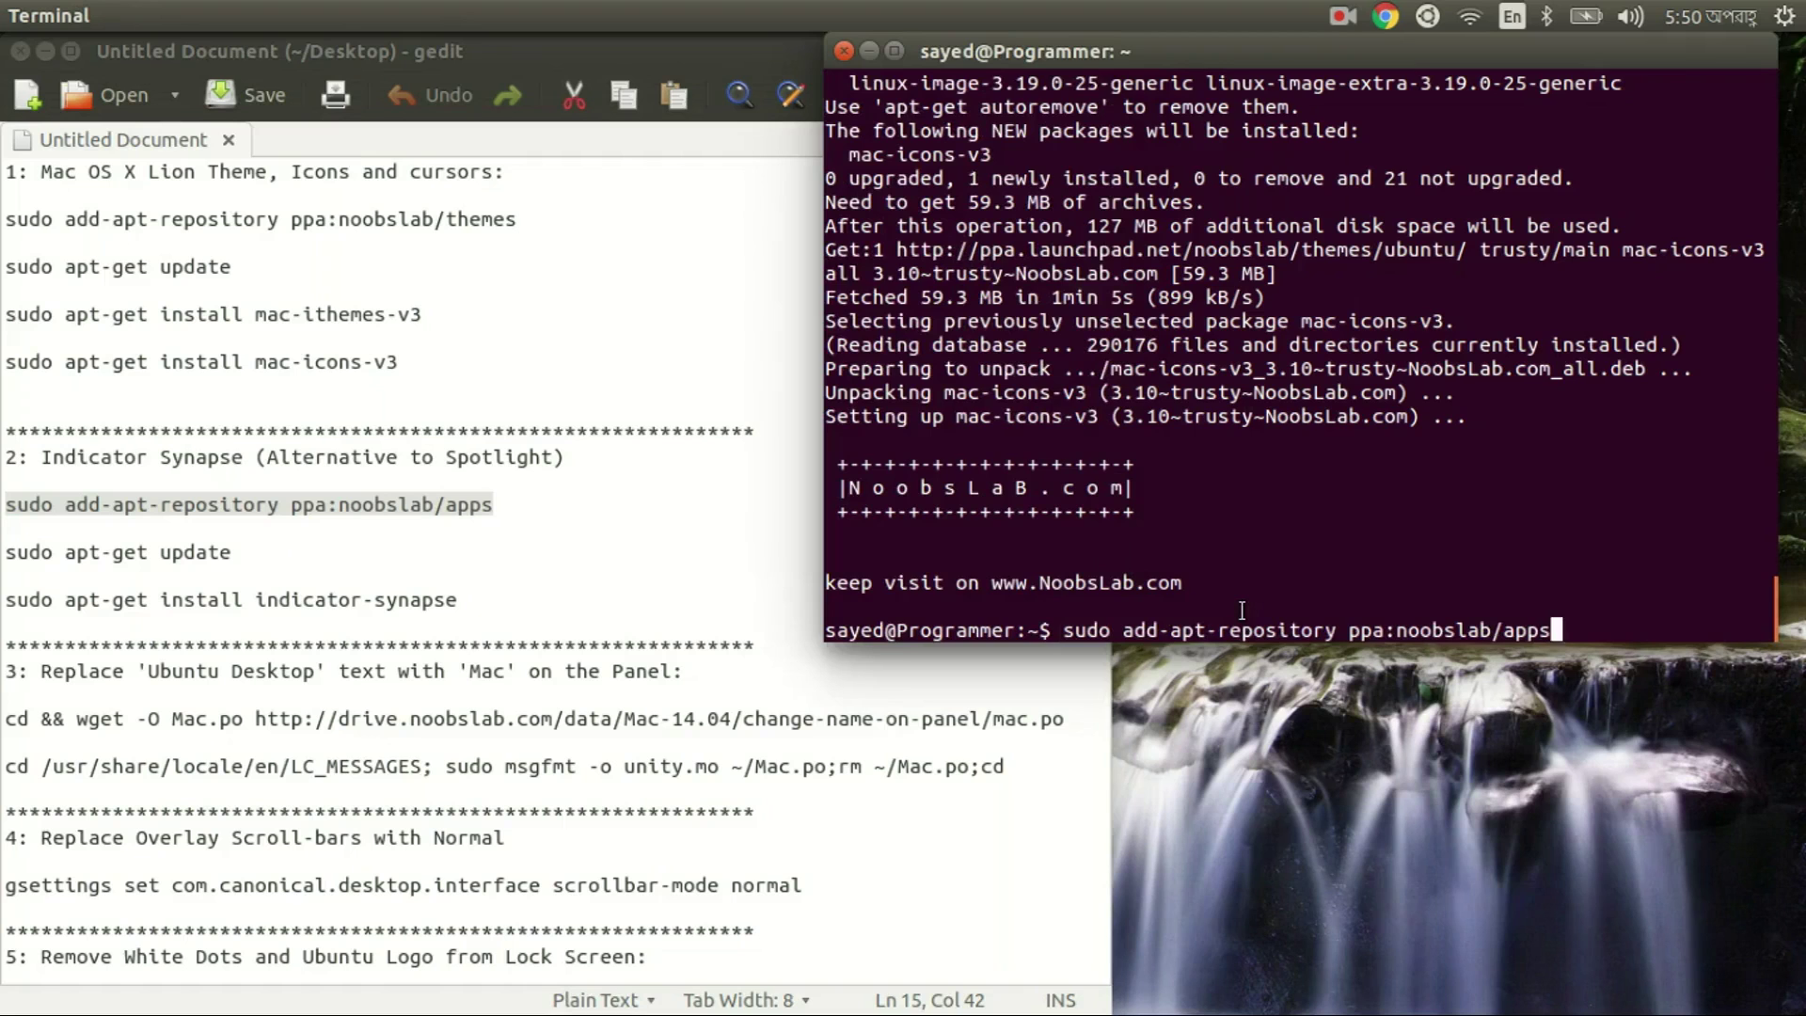
key("Return")
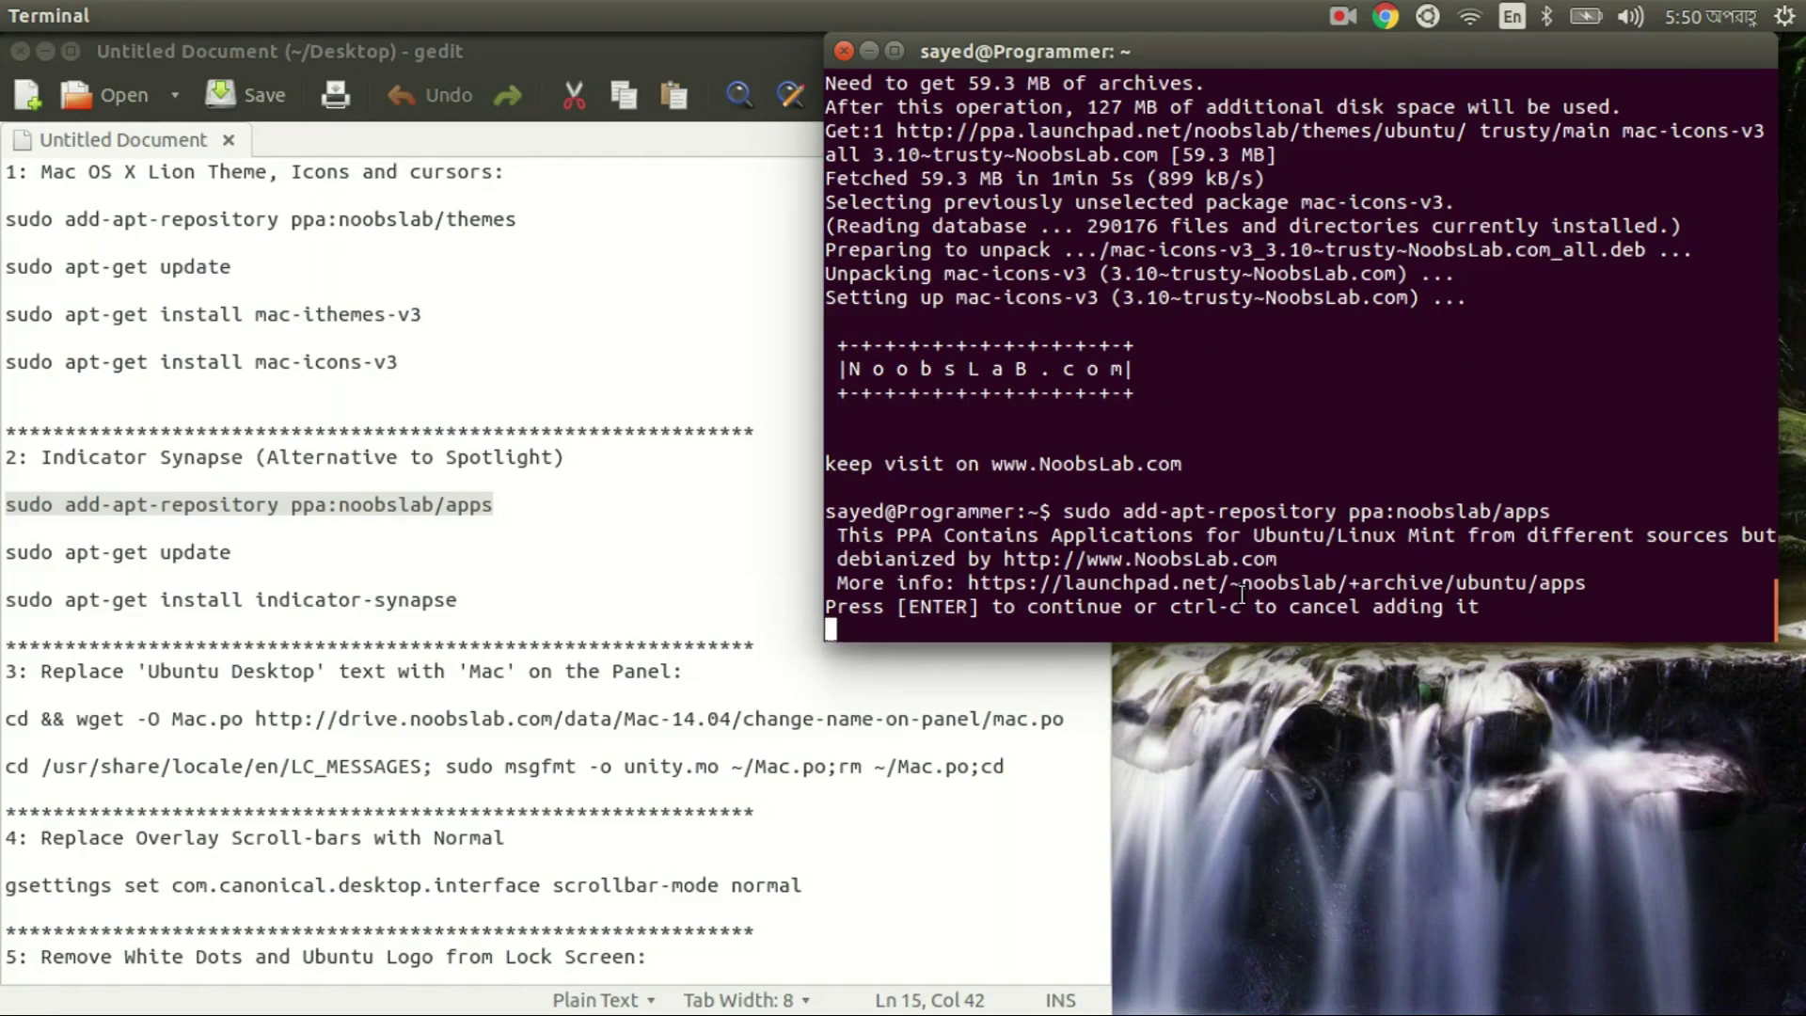
key("Return")
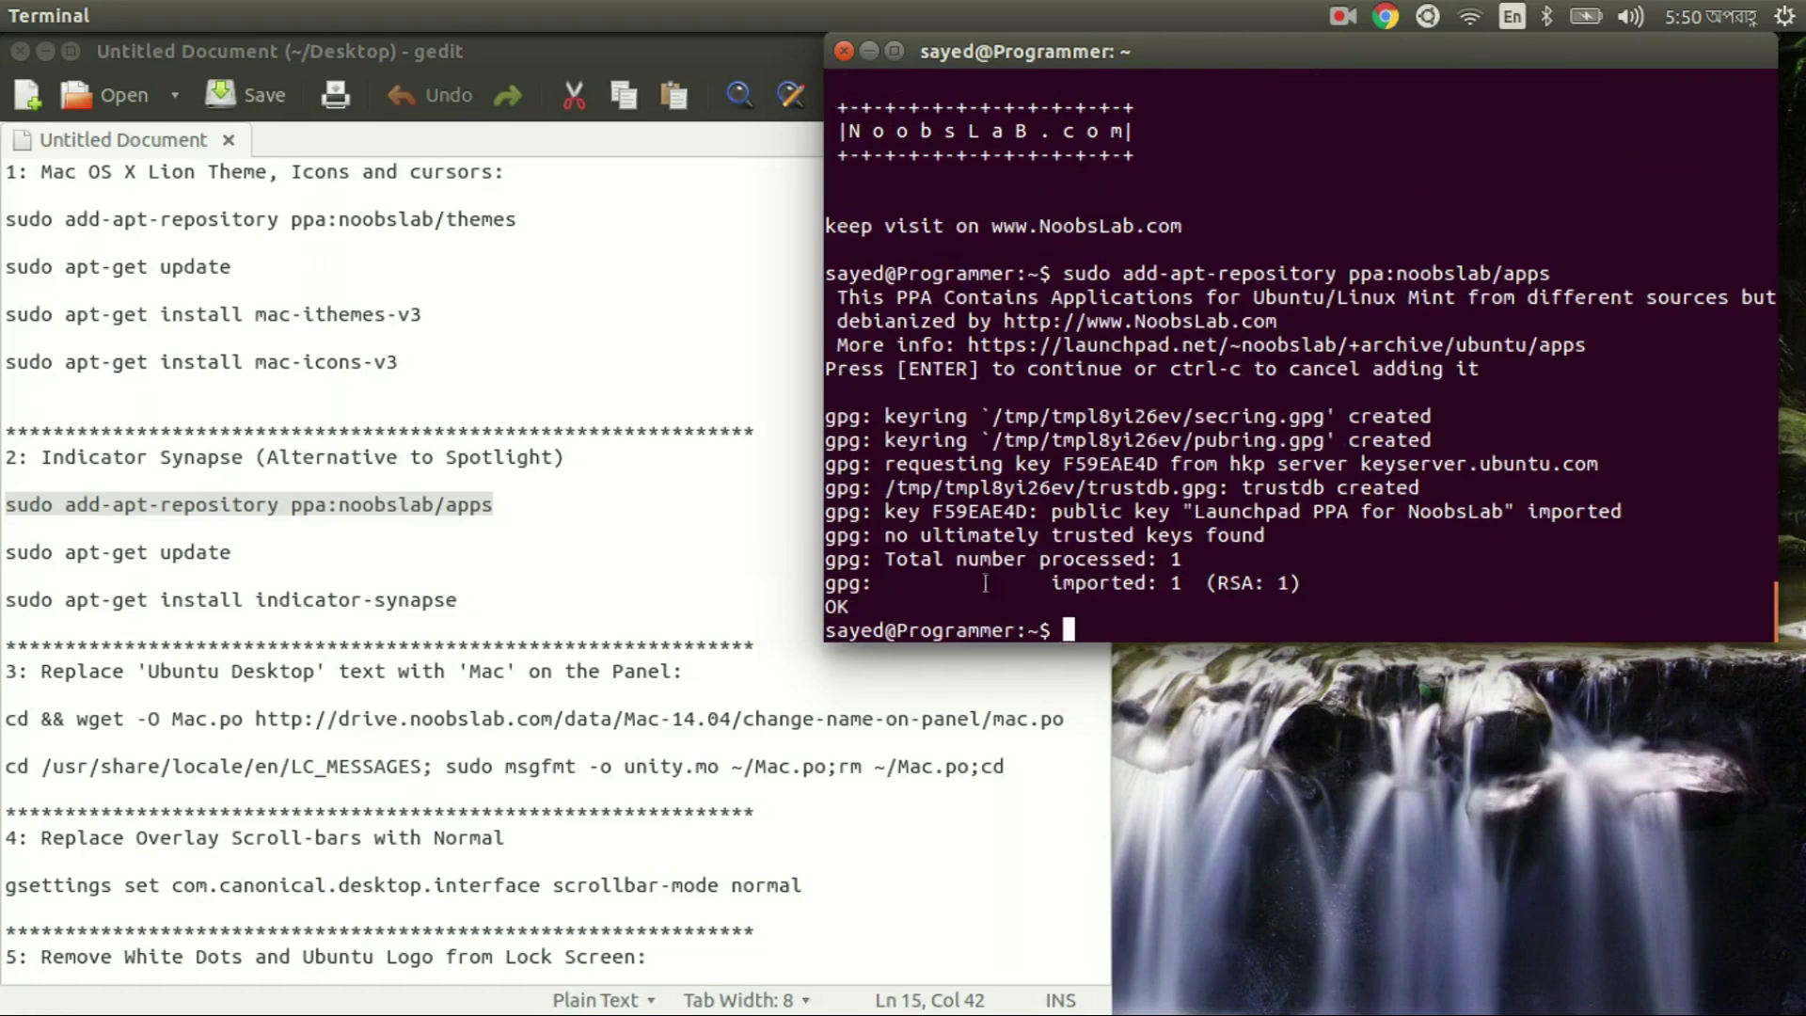
Step: Paste 'sudo apt-get update' from the notes into Terminal and run it
left_click_drag(235, 552, 7, 551)
key("ctrl+c")
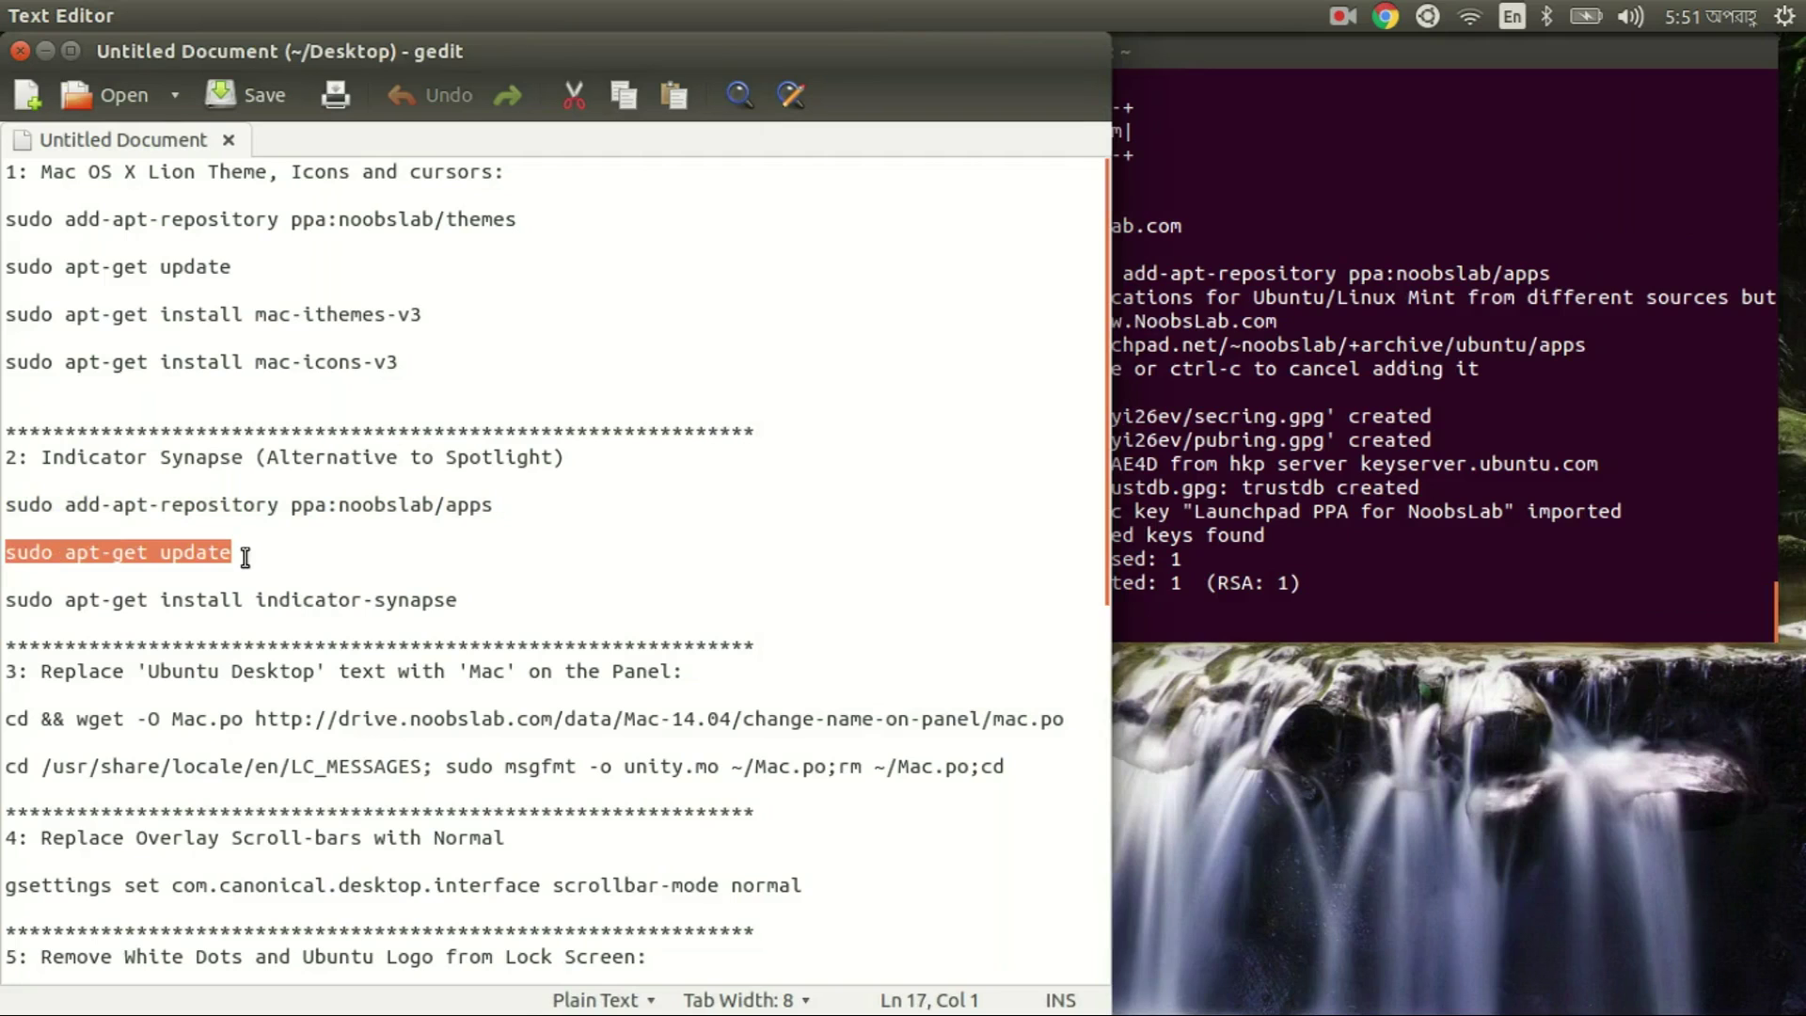
left_click(1192, 621)
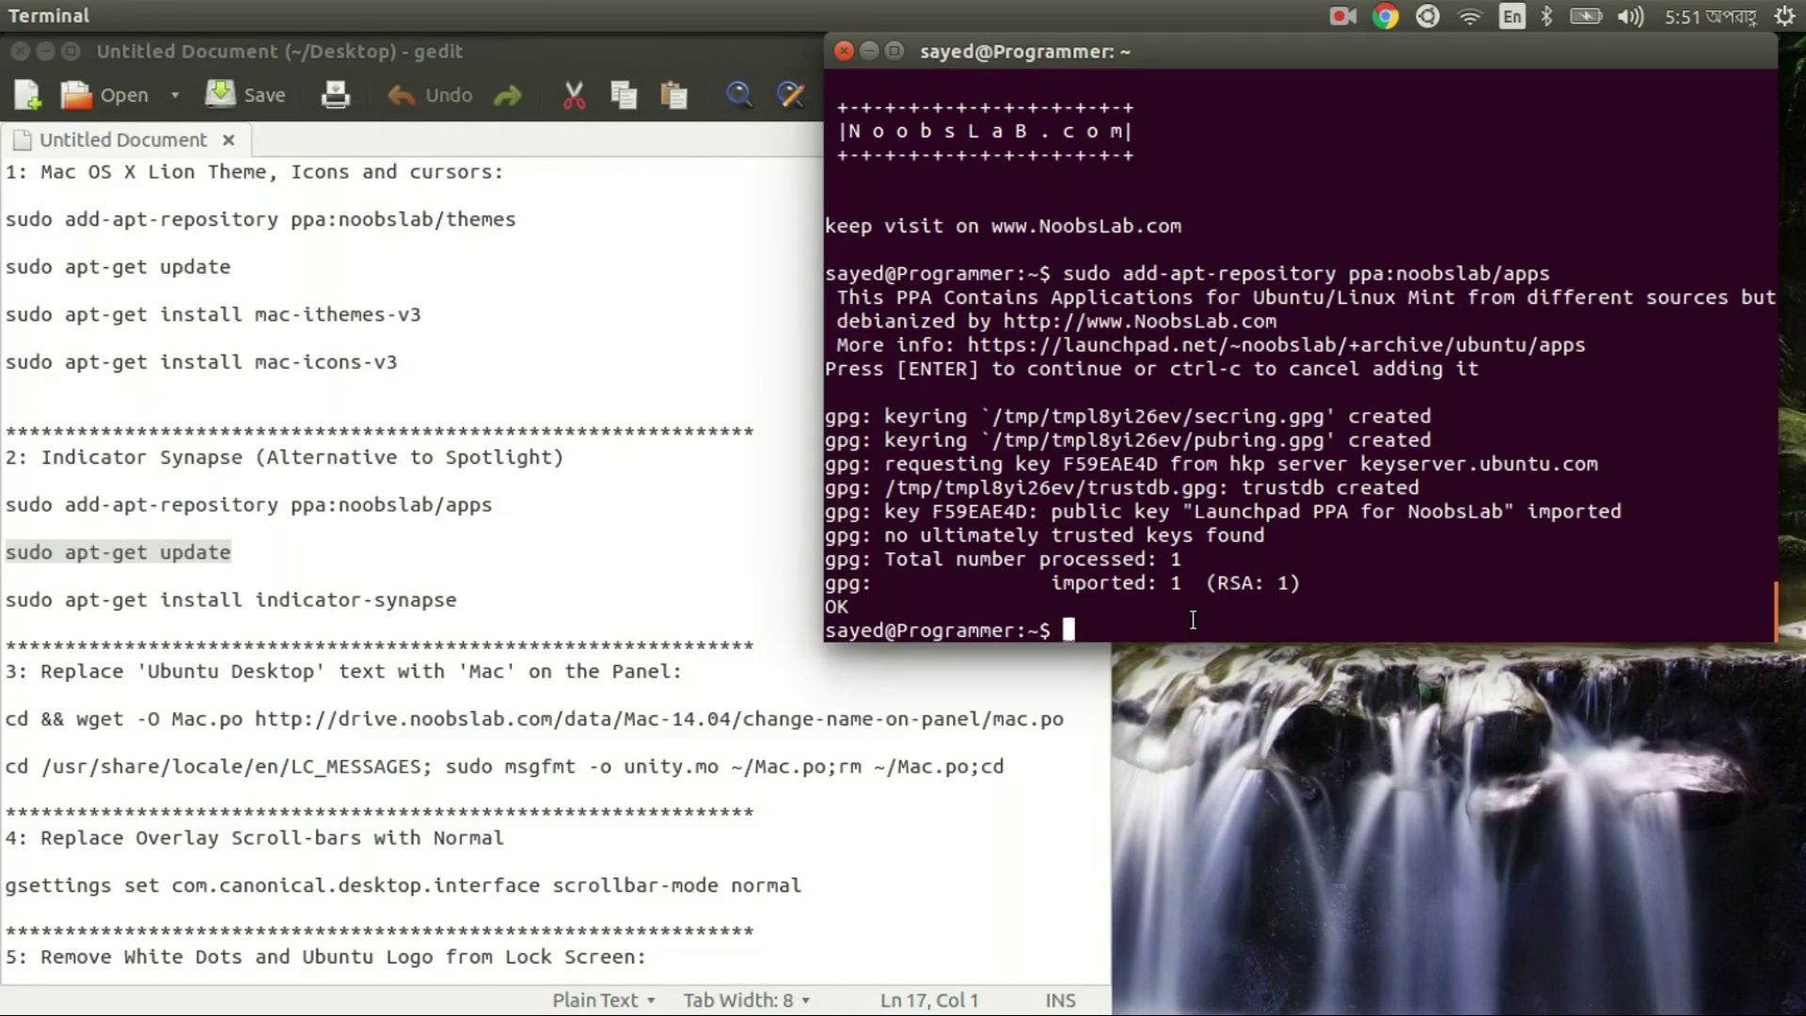
middle_click(1192, 621)
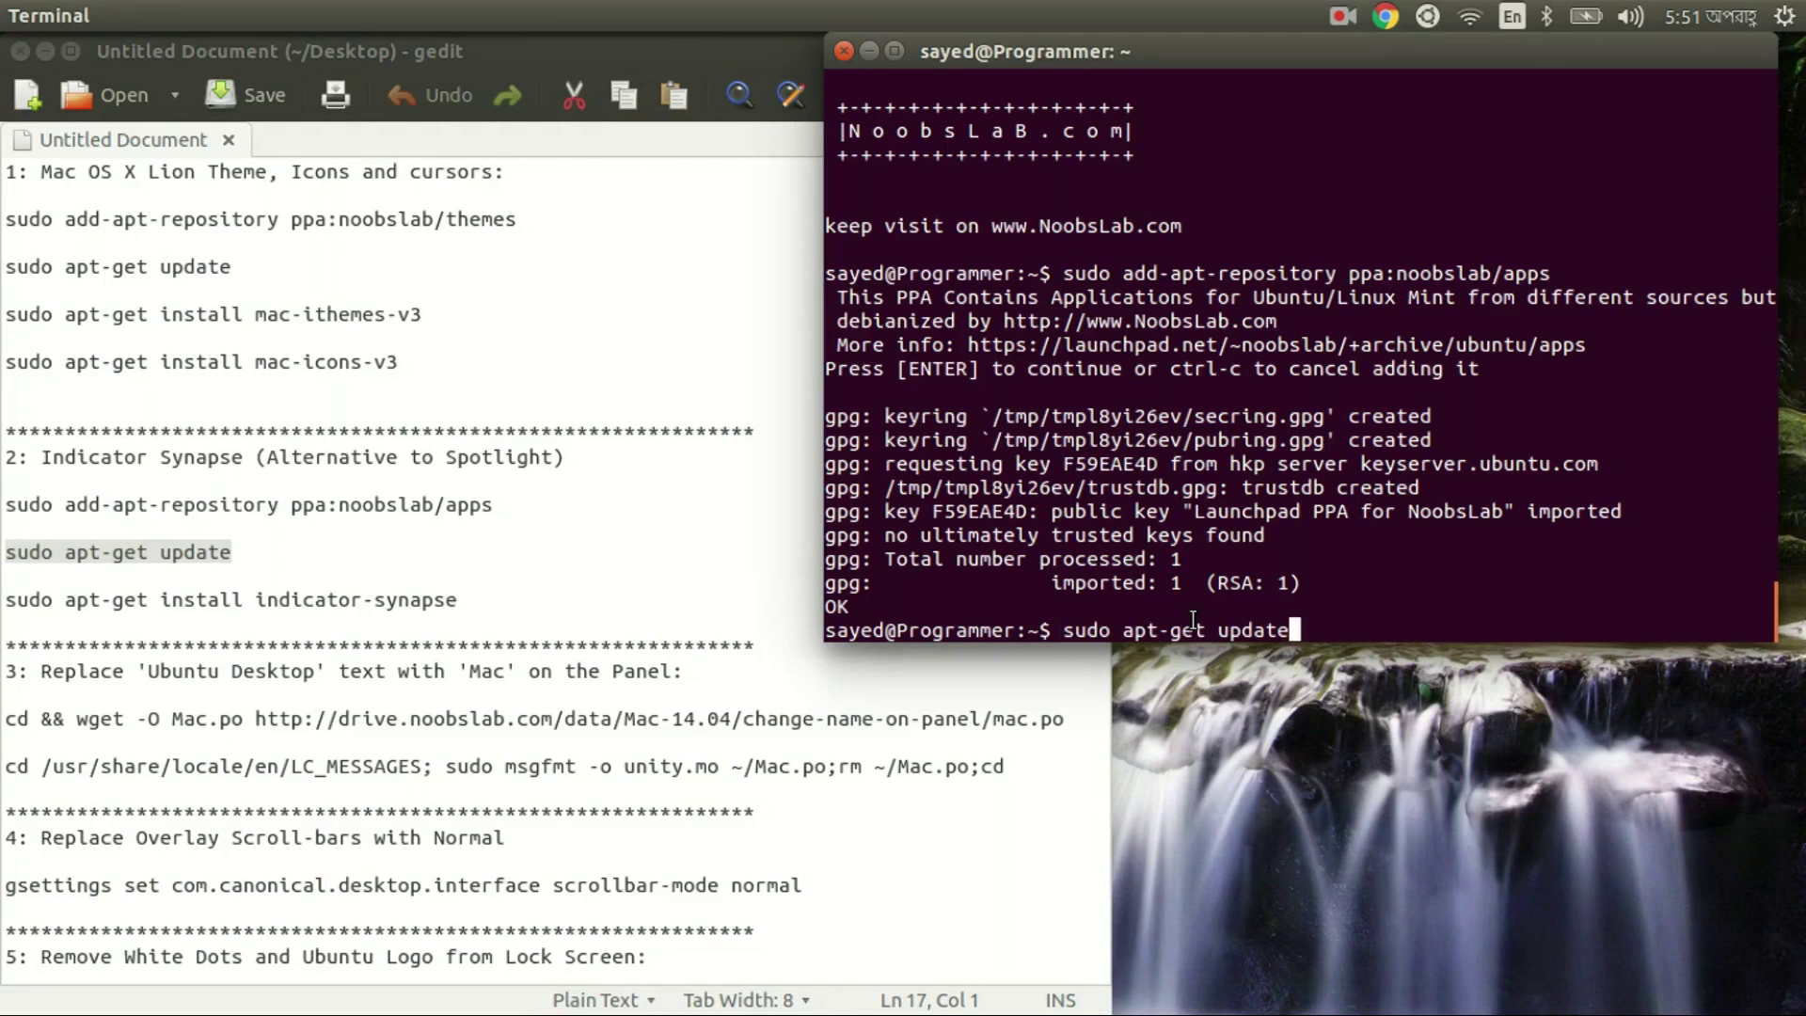
key("Return")
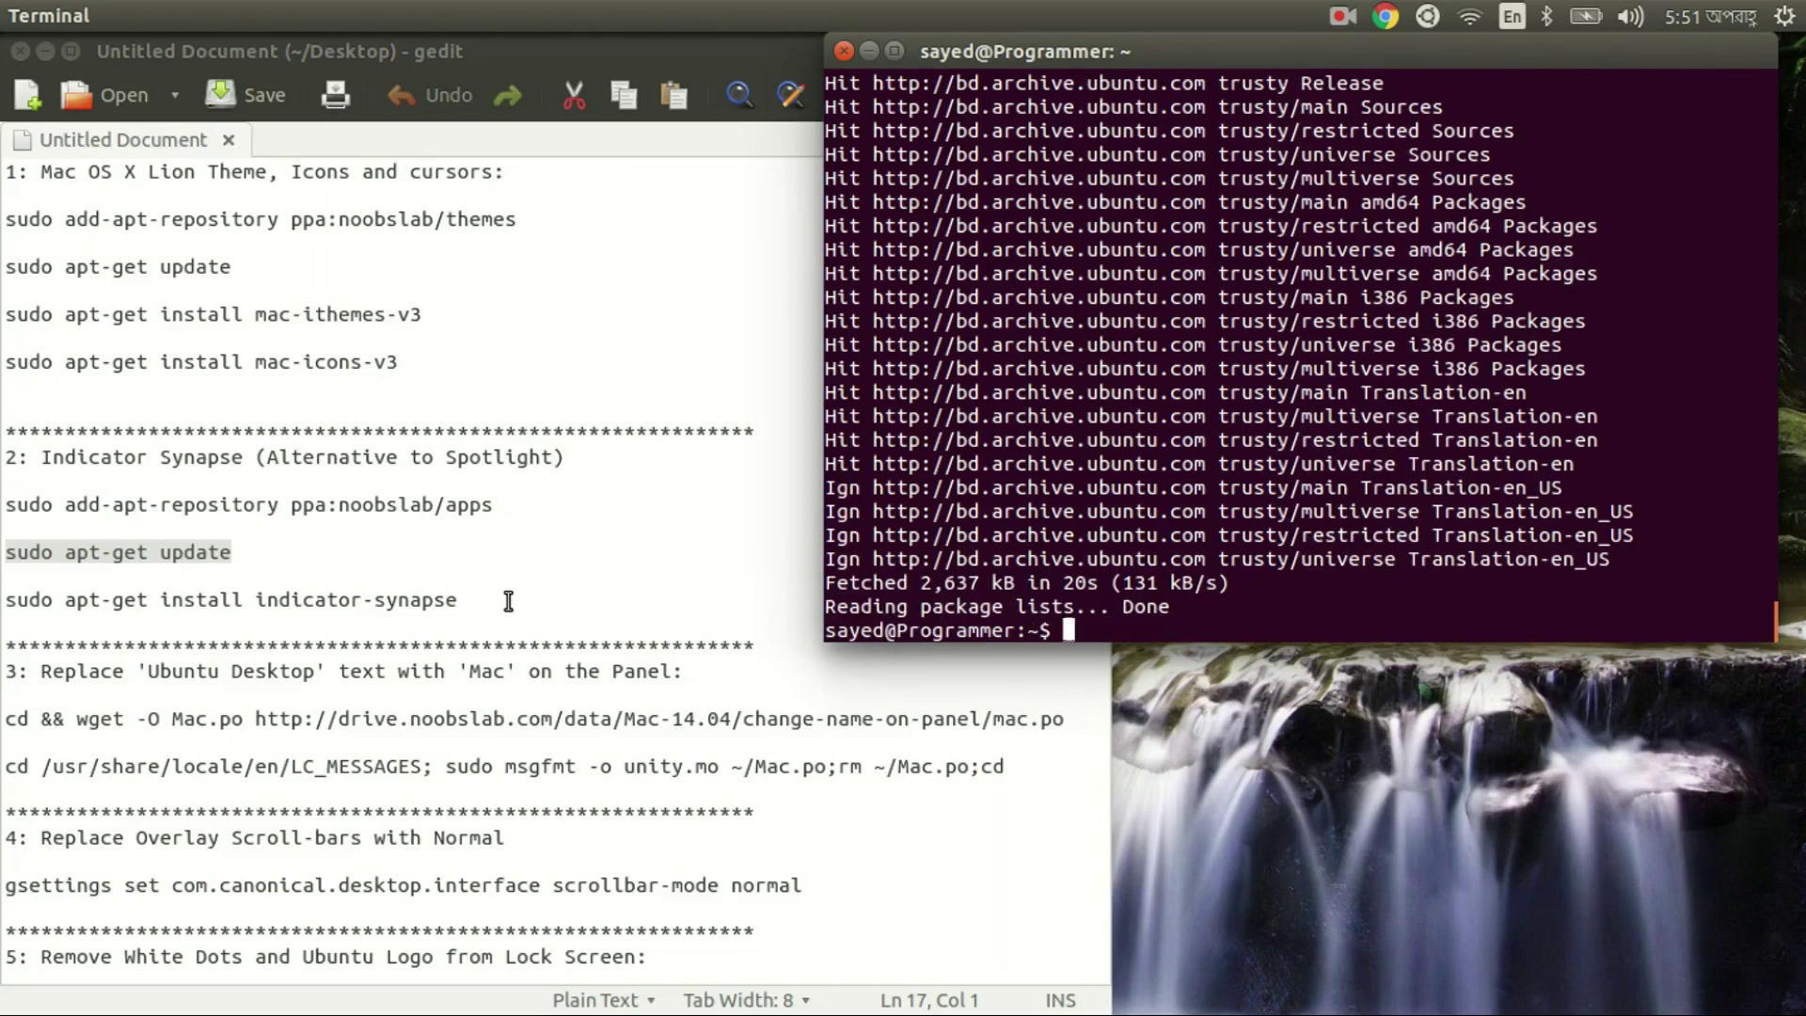
Step: Run 'sudo apt-get install indicator-synapse' from the notes in Terminal and confirm installation
key("alt+Tab")
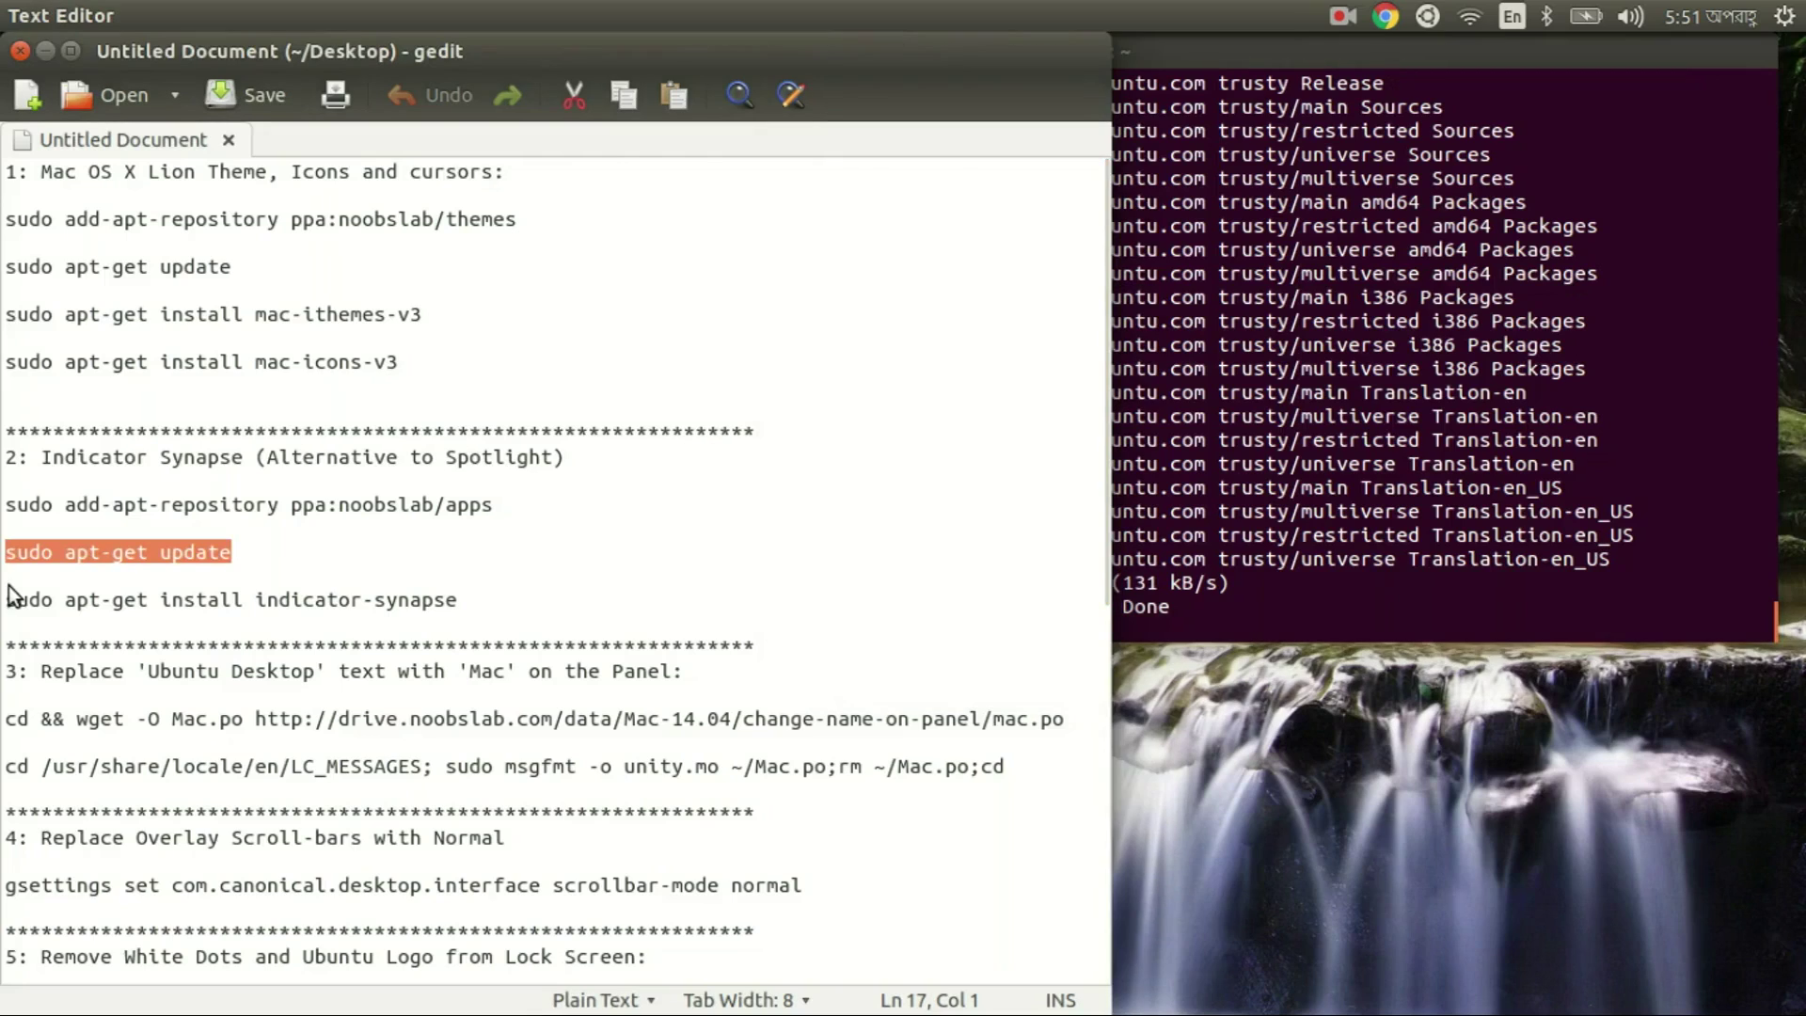
left_click_drag(6, 599, 476, 600)
key("ctrl+c")
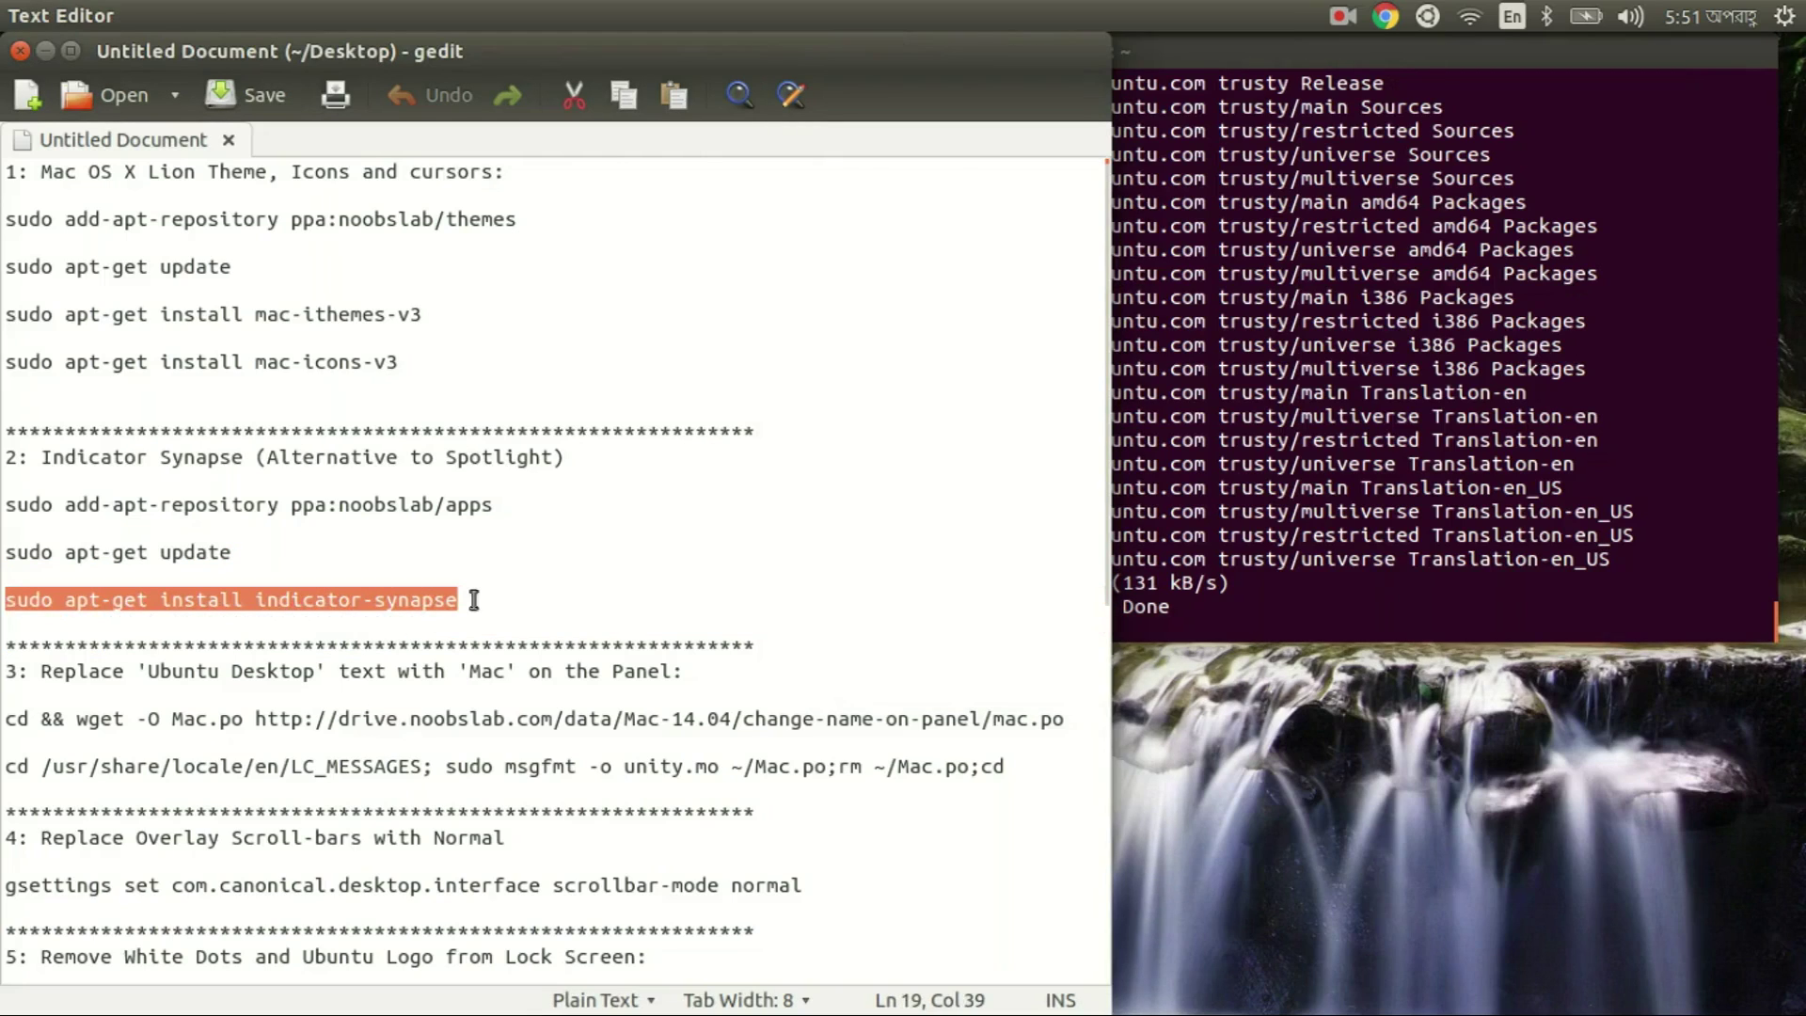
left_click(1195, 623)
middle_click(1195, 623)
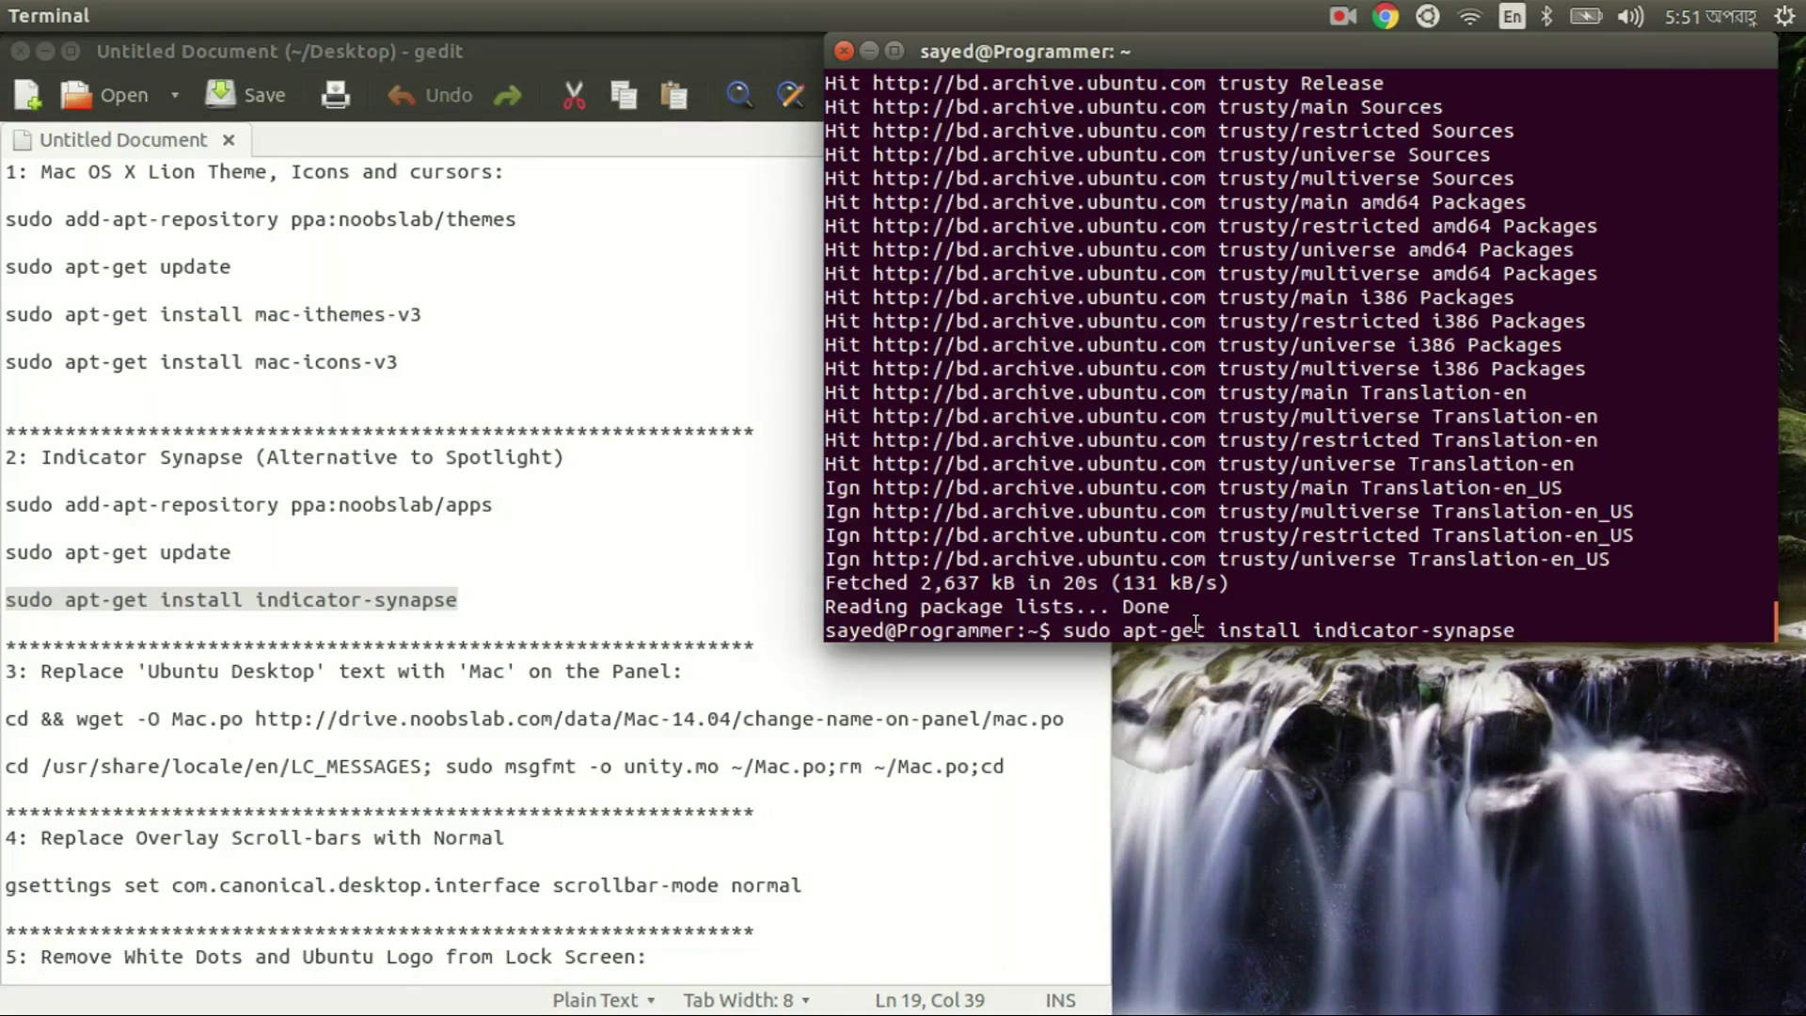
left_click(1341, 18)
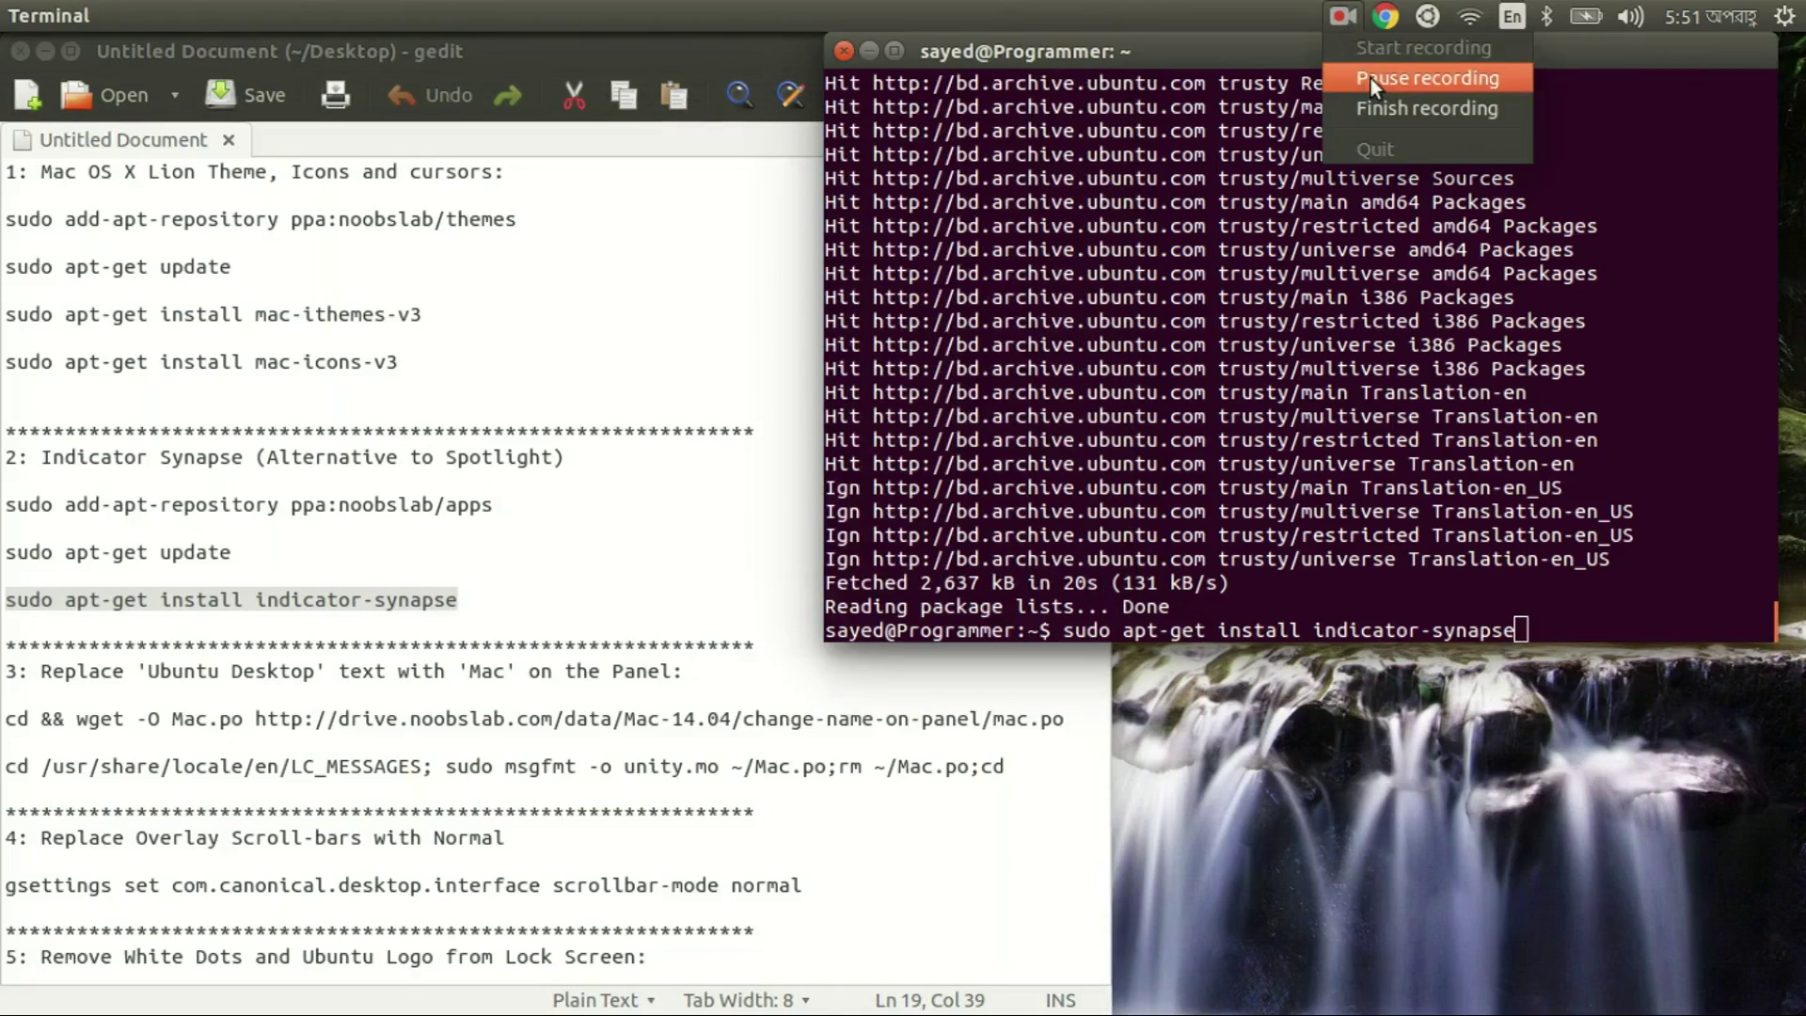
left_click(1370, 77)
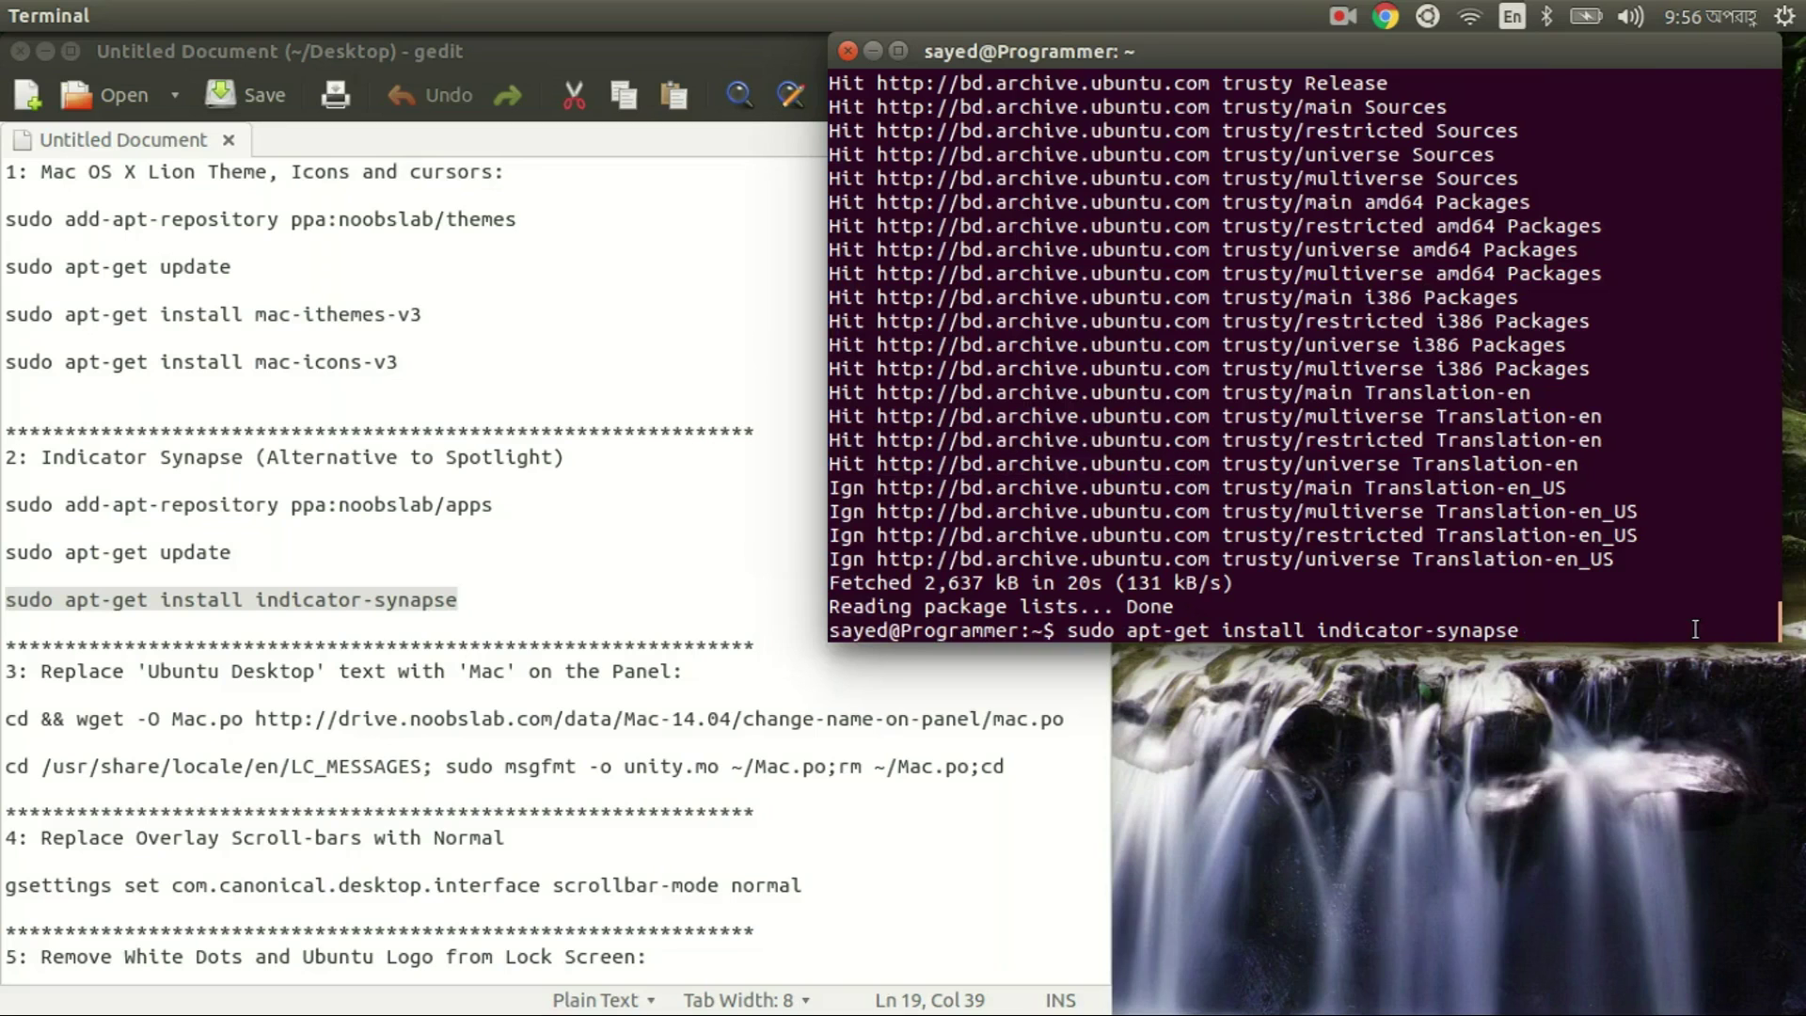
key("Return")
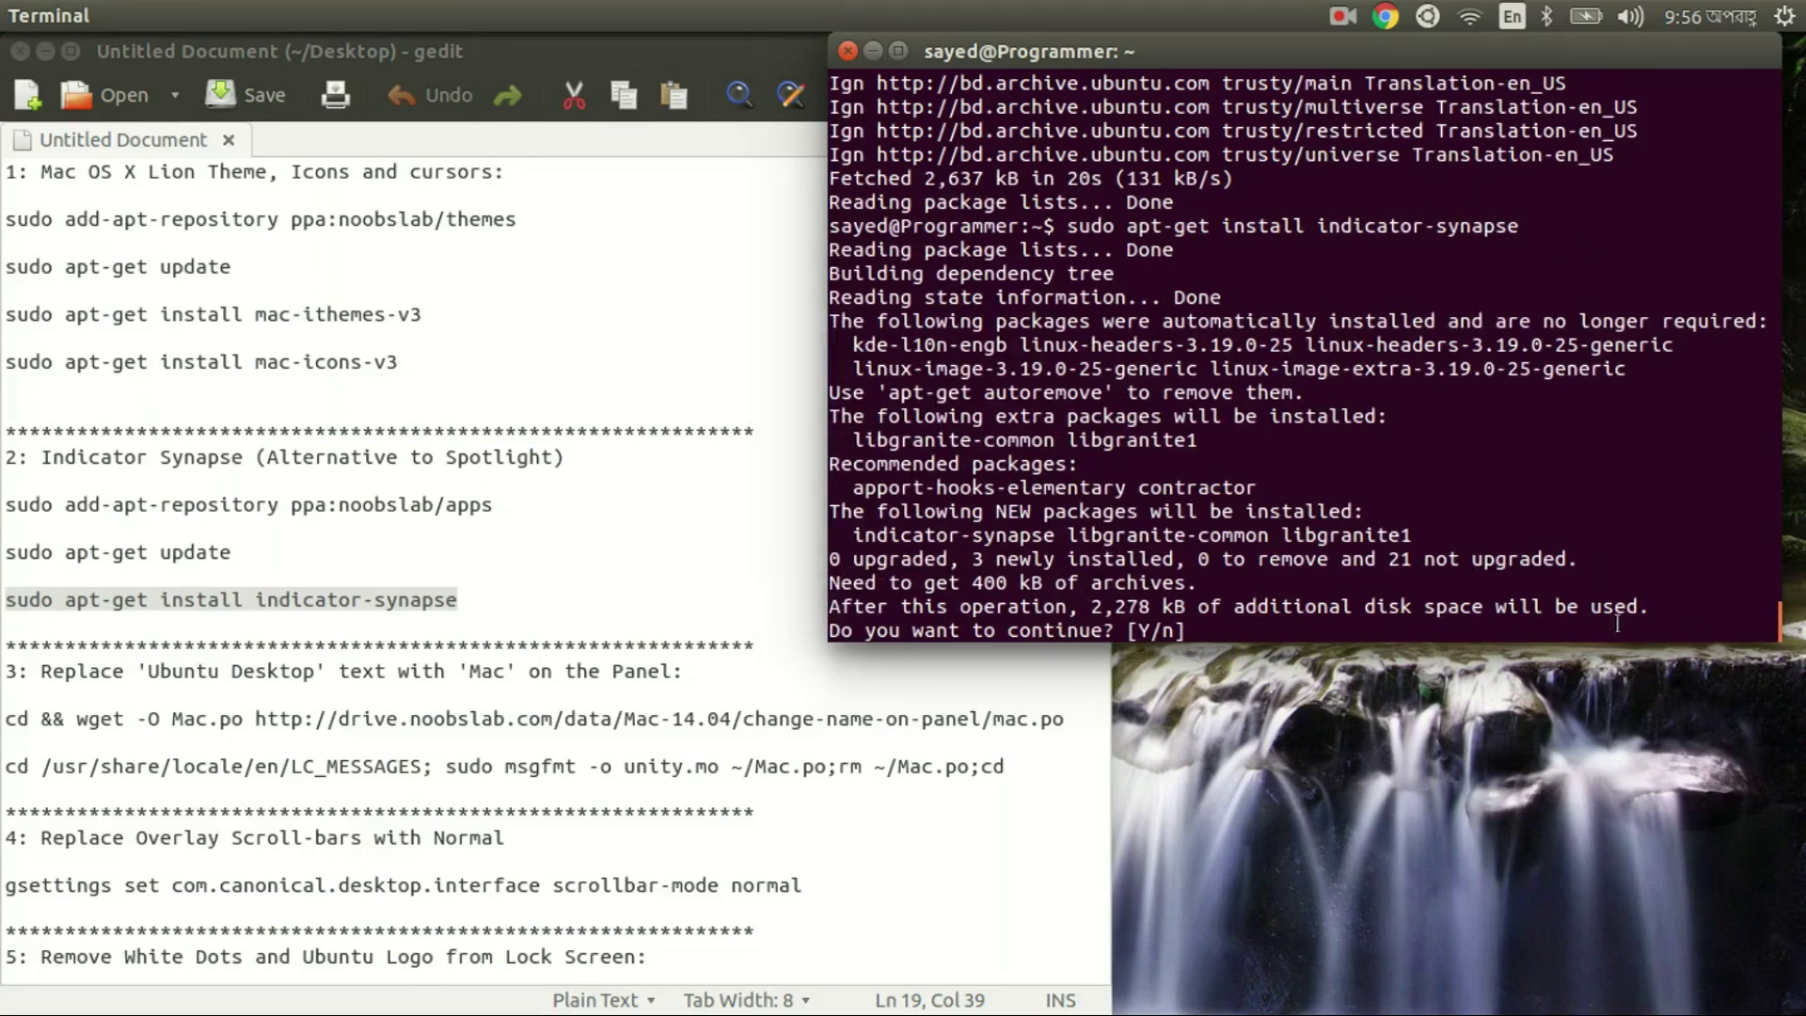
type("y")
key("Return")
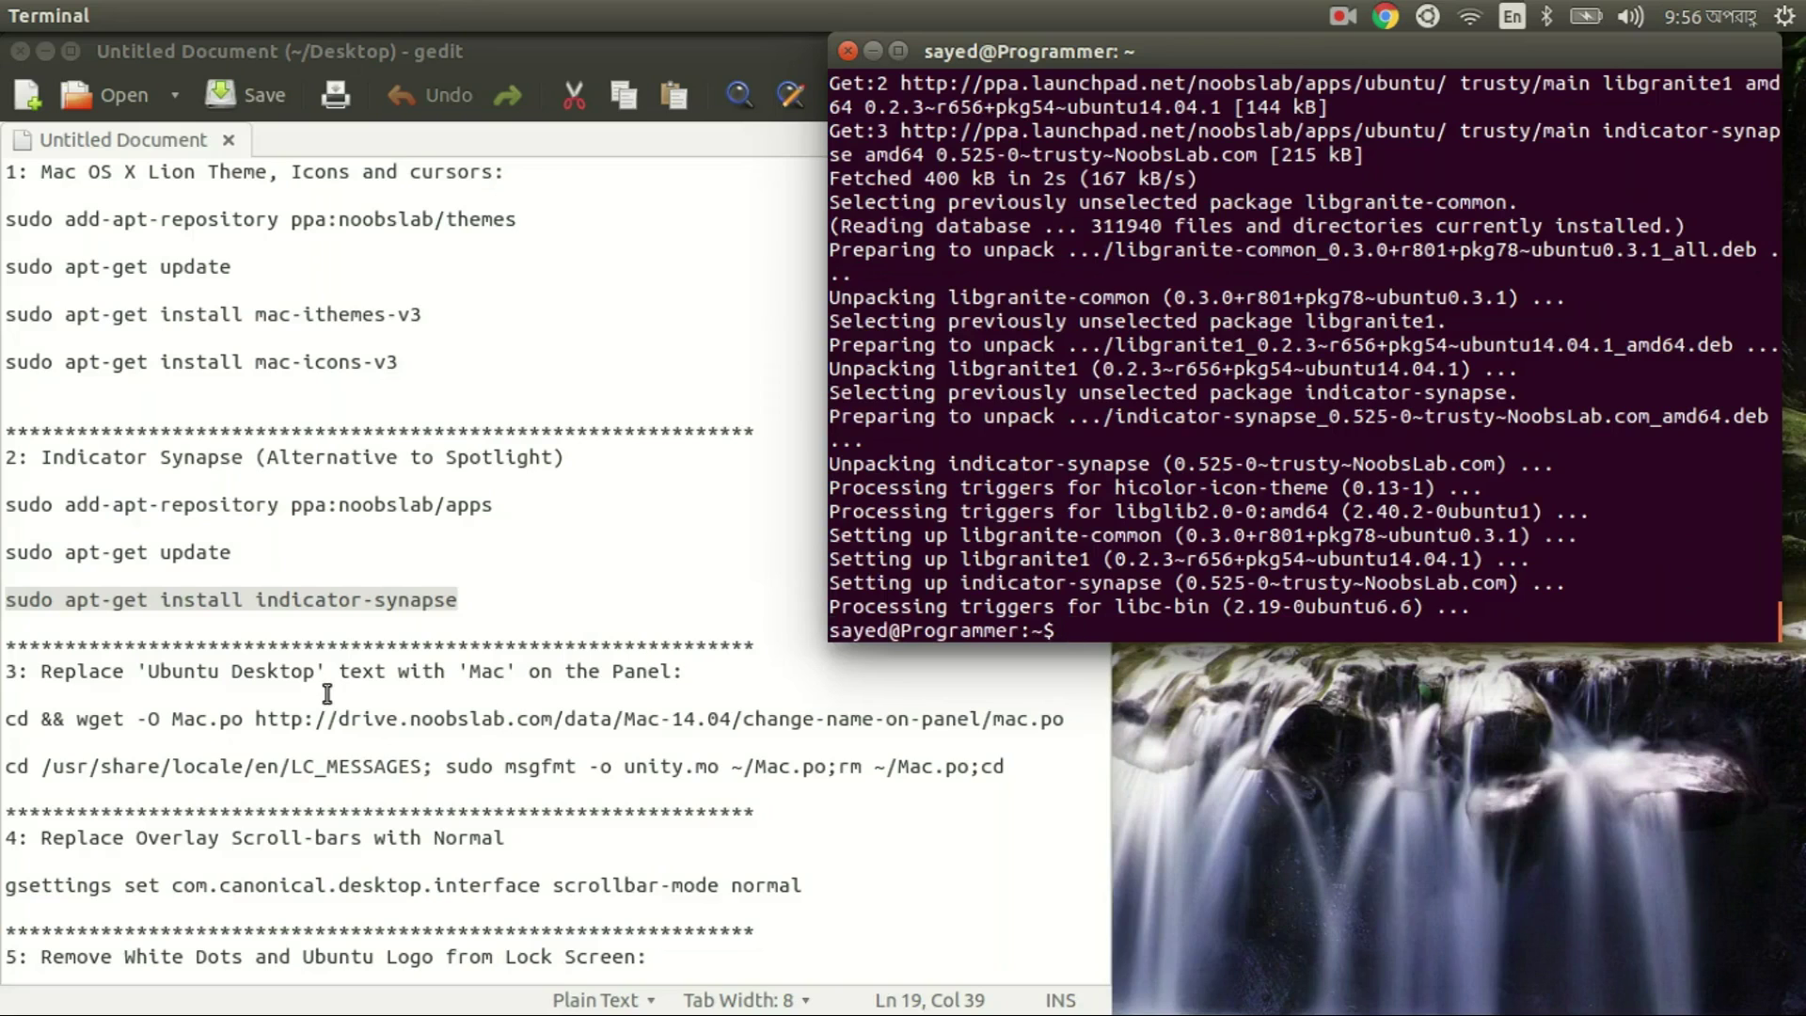
Step: Download Mac.po by running the wget command copied from the setup notes
left_click(224, 671)
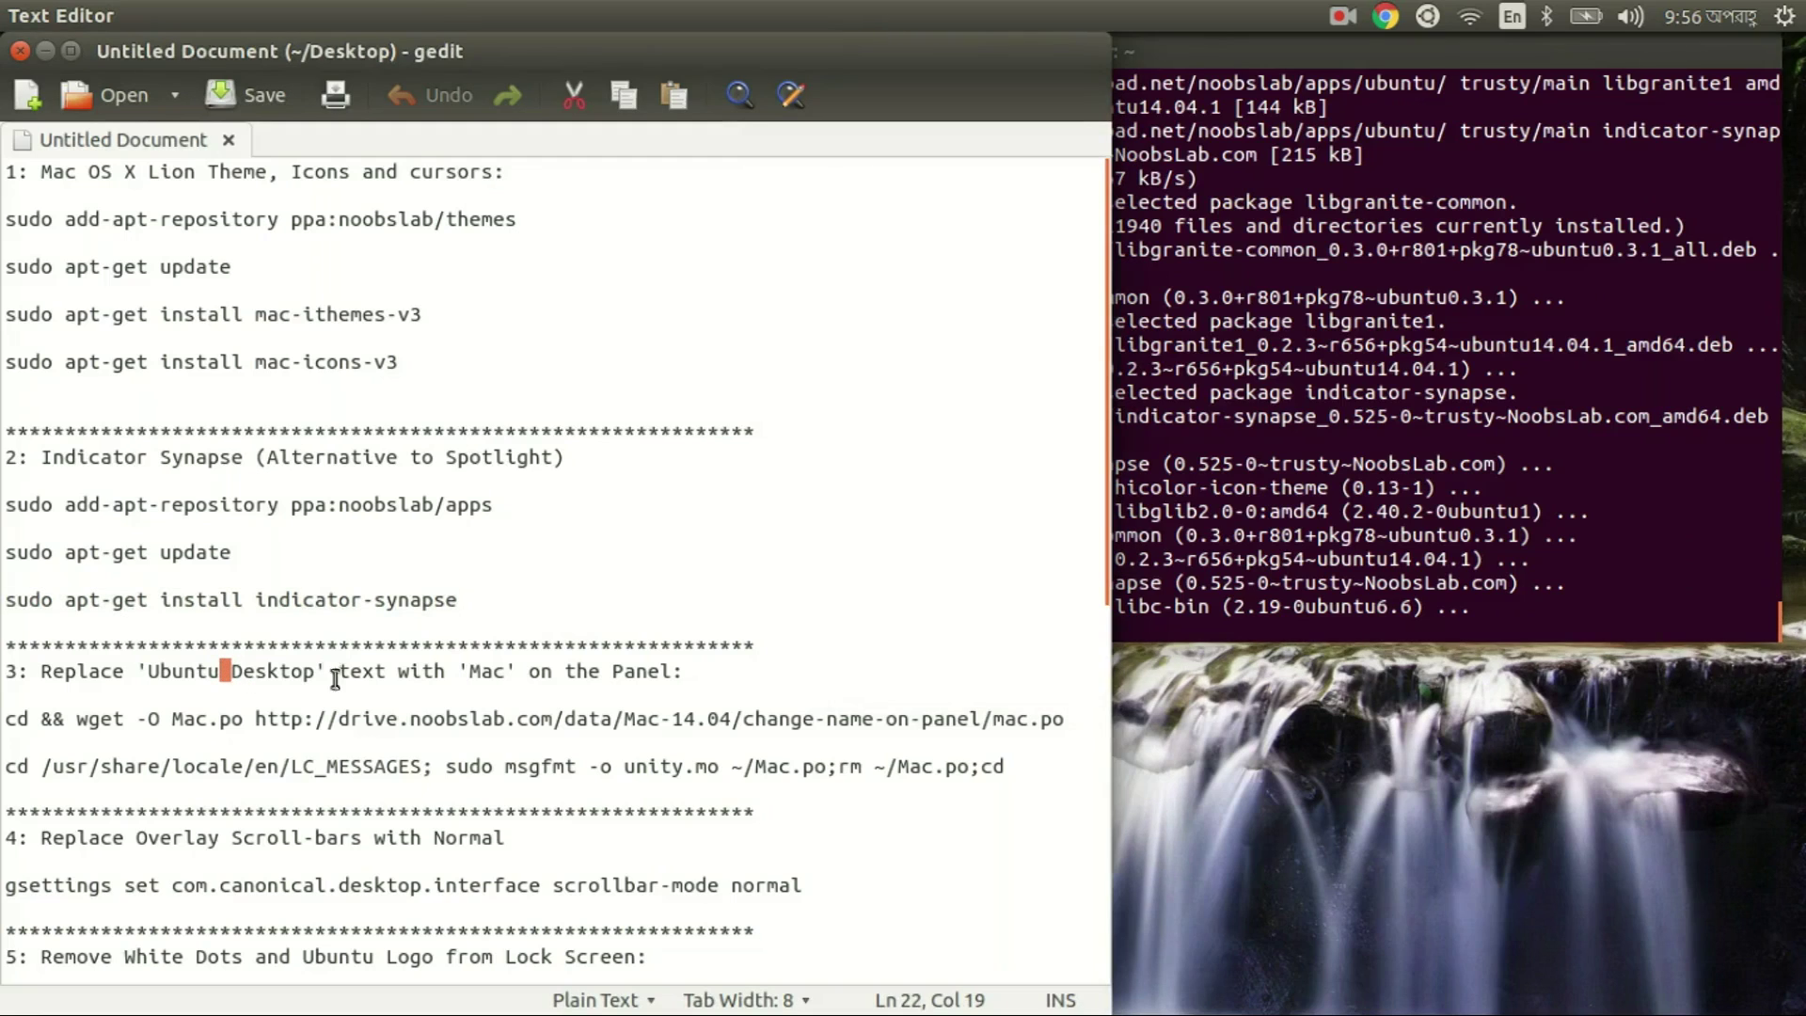
left_click_drag(471, 672, 581, 695)
left_click(277, 718)
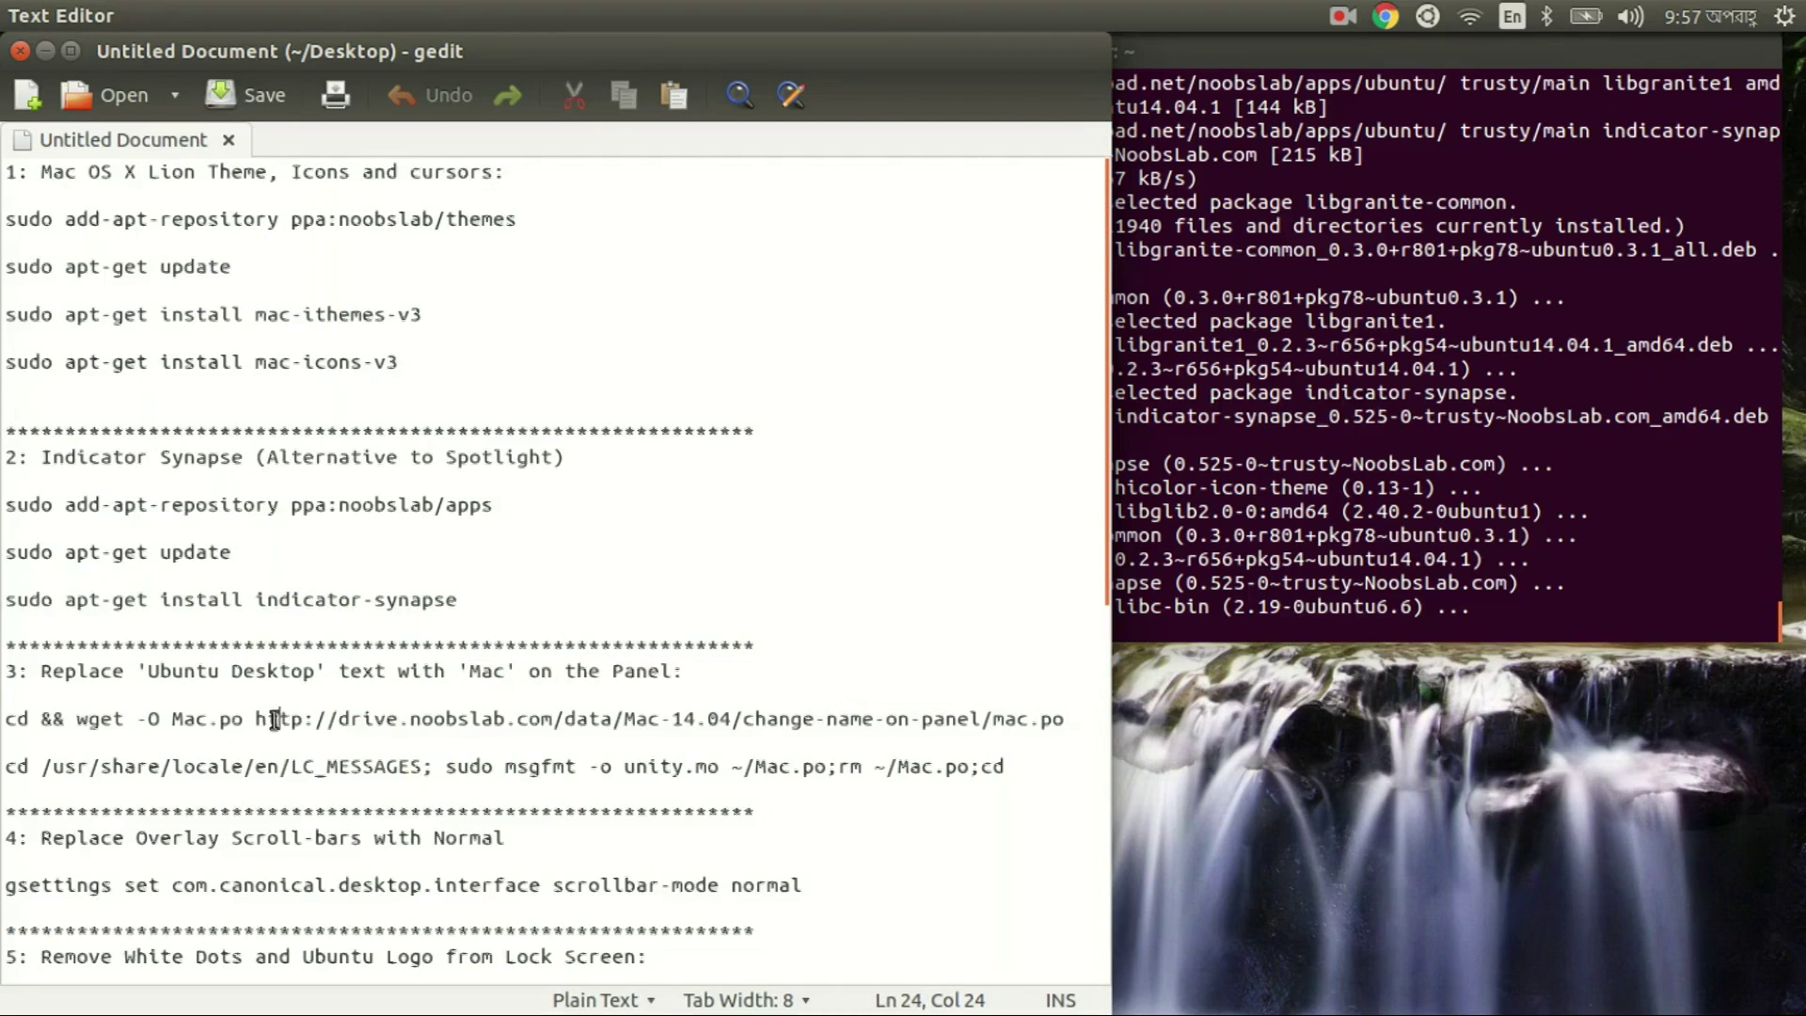
scroll(579, 724, "down", 1)
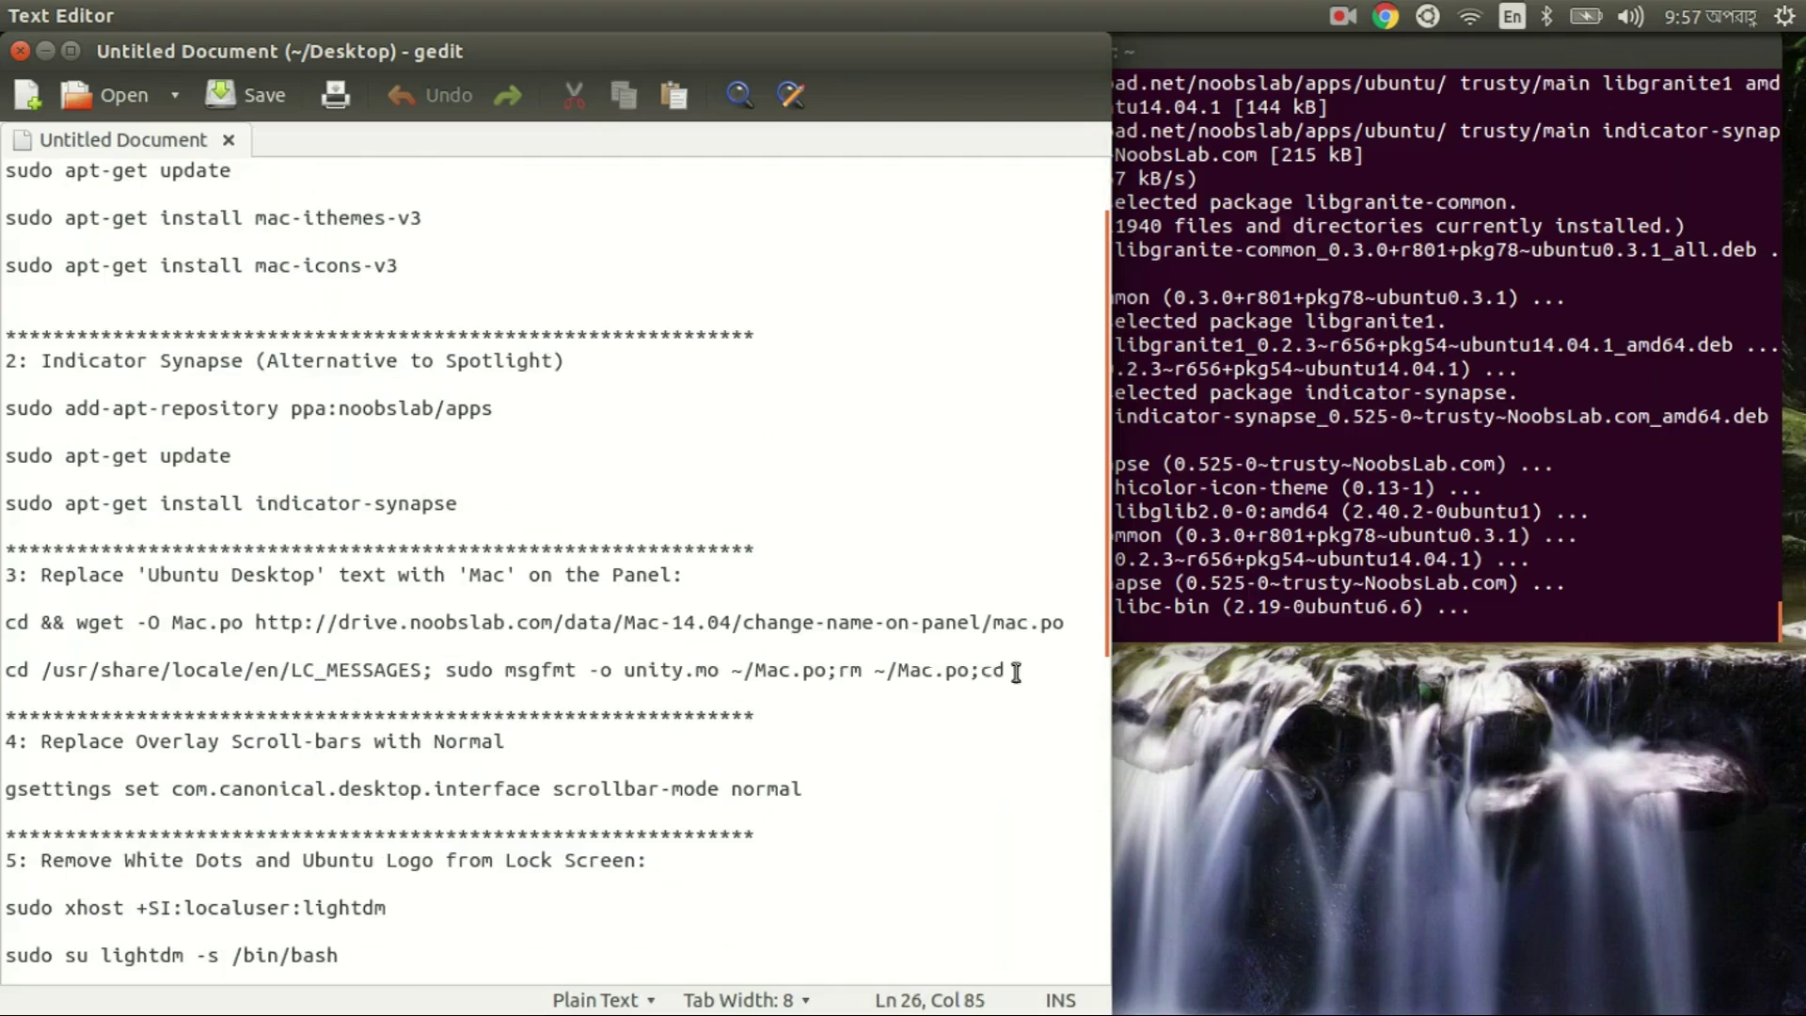
left_click_drag(1015, 669, 12, 625)
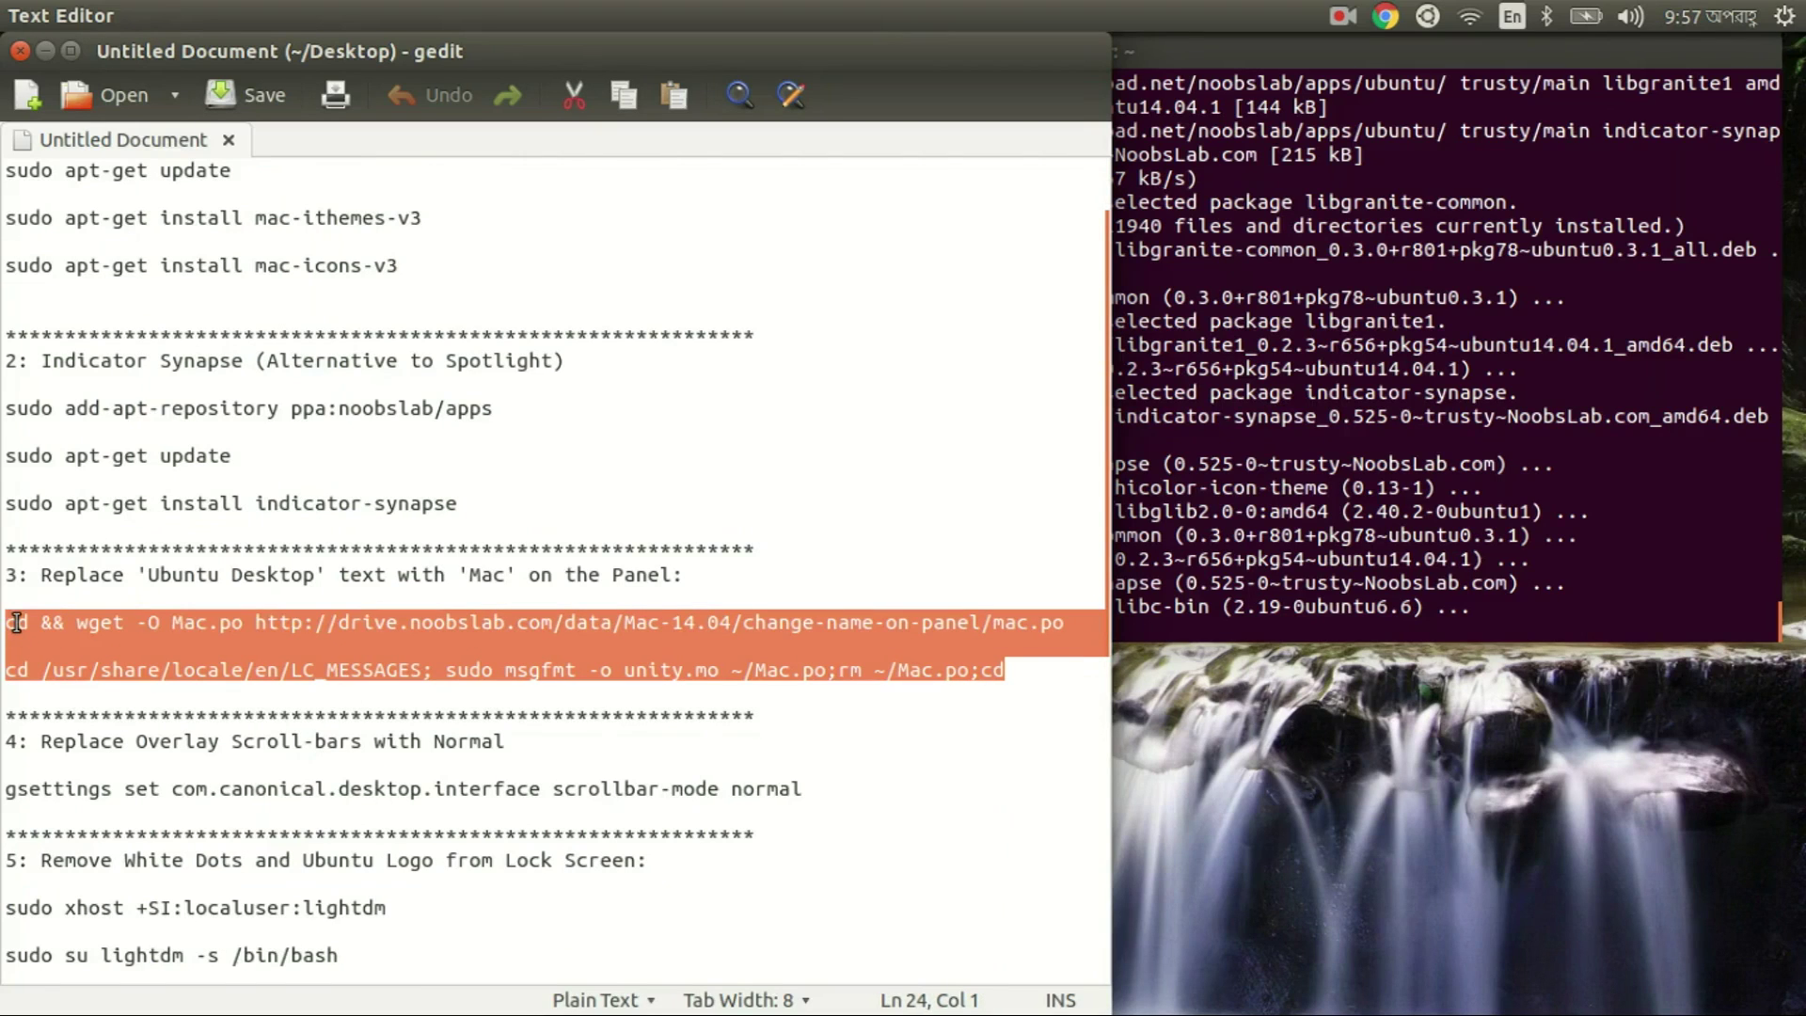
left_click(134, 614)
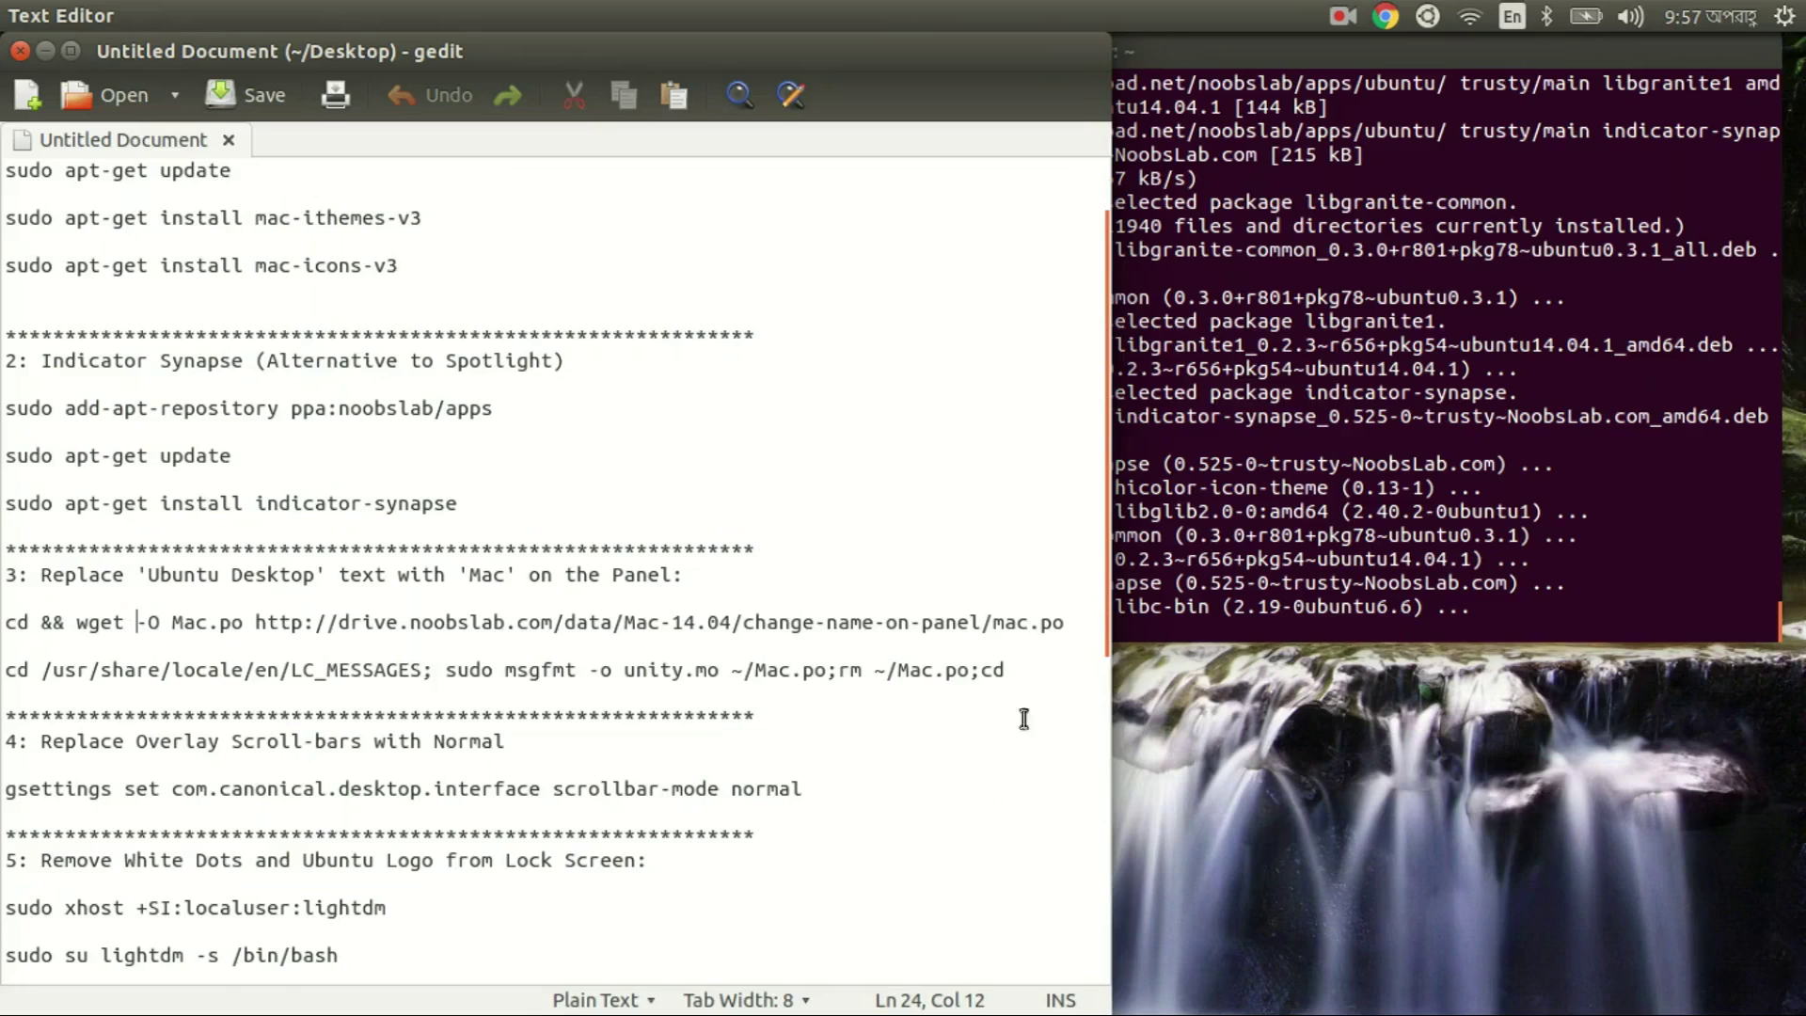
left_click(1066, 623)
left_click_drag(1067, 622, 14, 620)
key("ctrl+c")
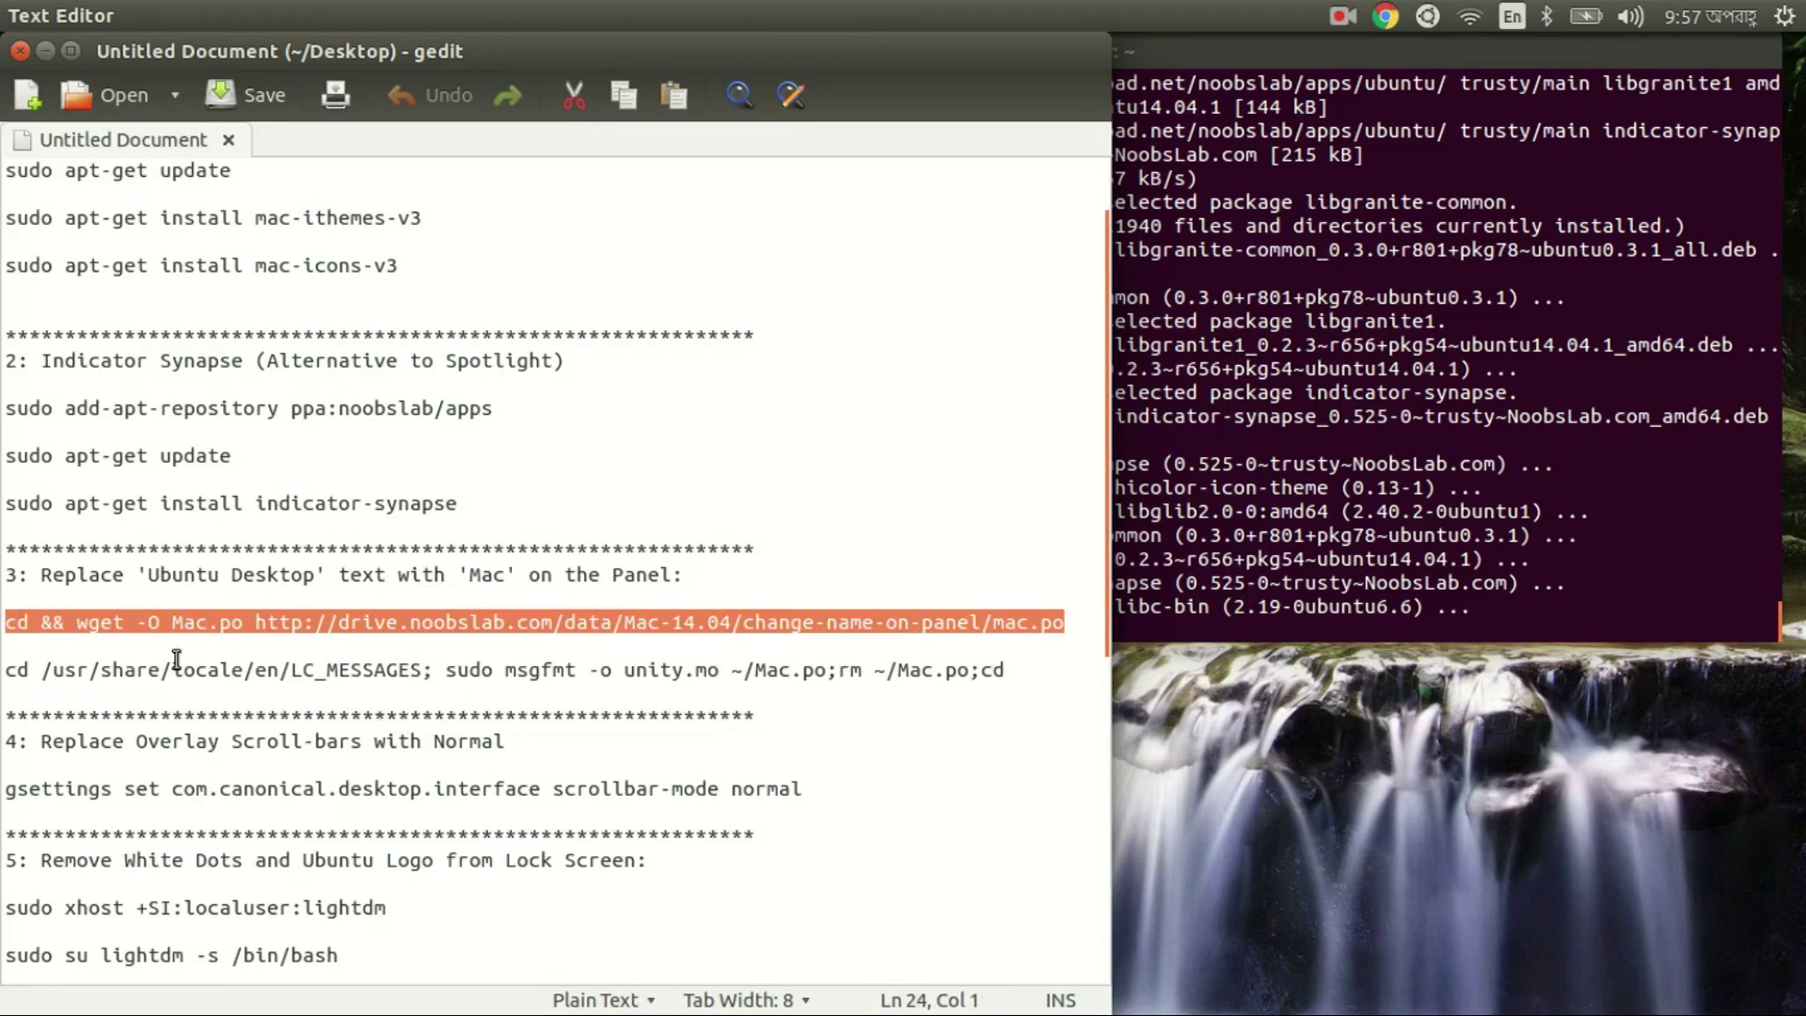
left_click(1208, 629)
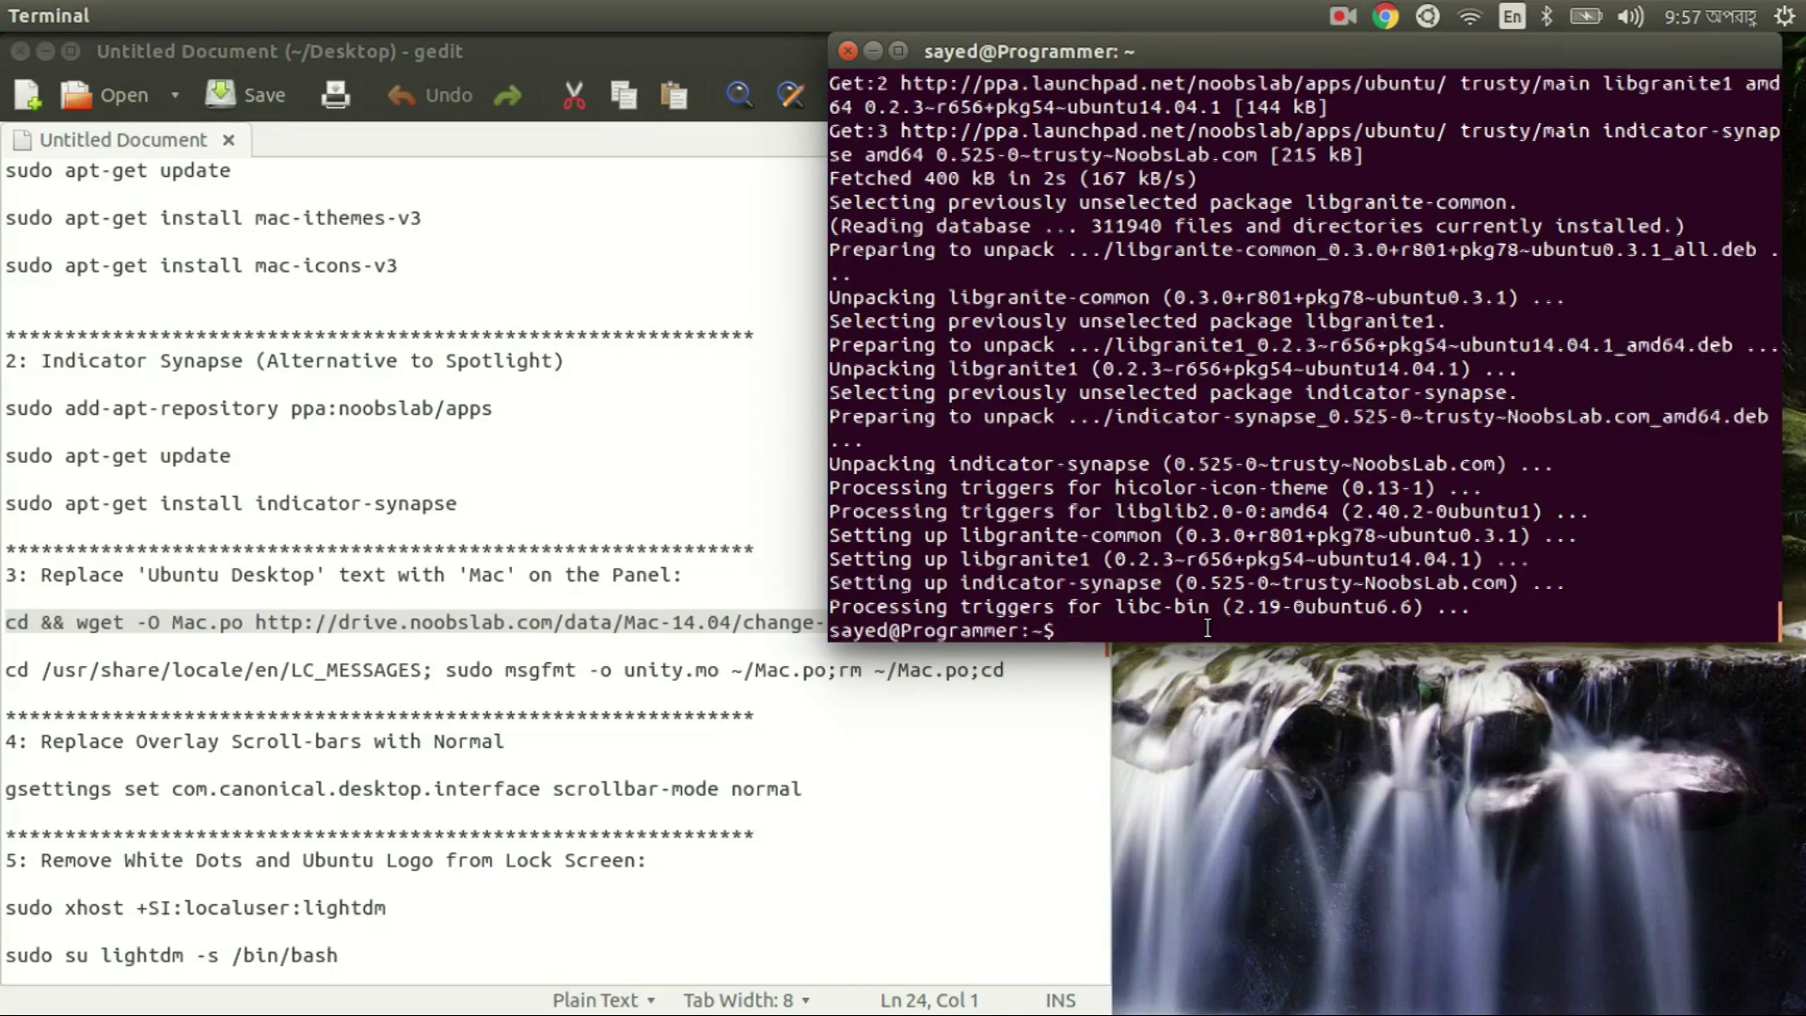
key("ctrl+shift+v")
key("Return")
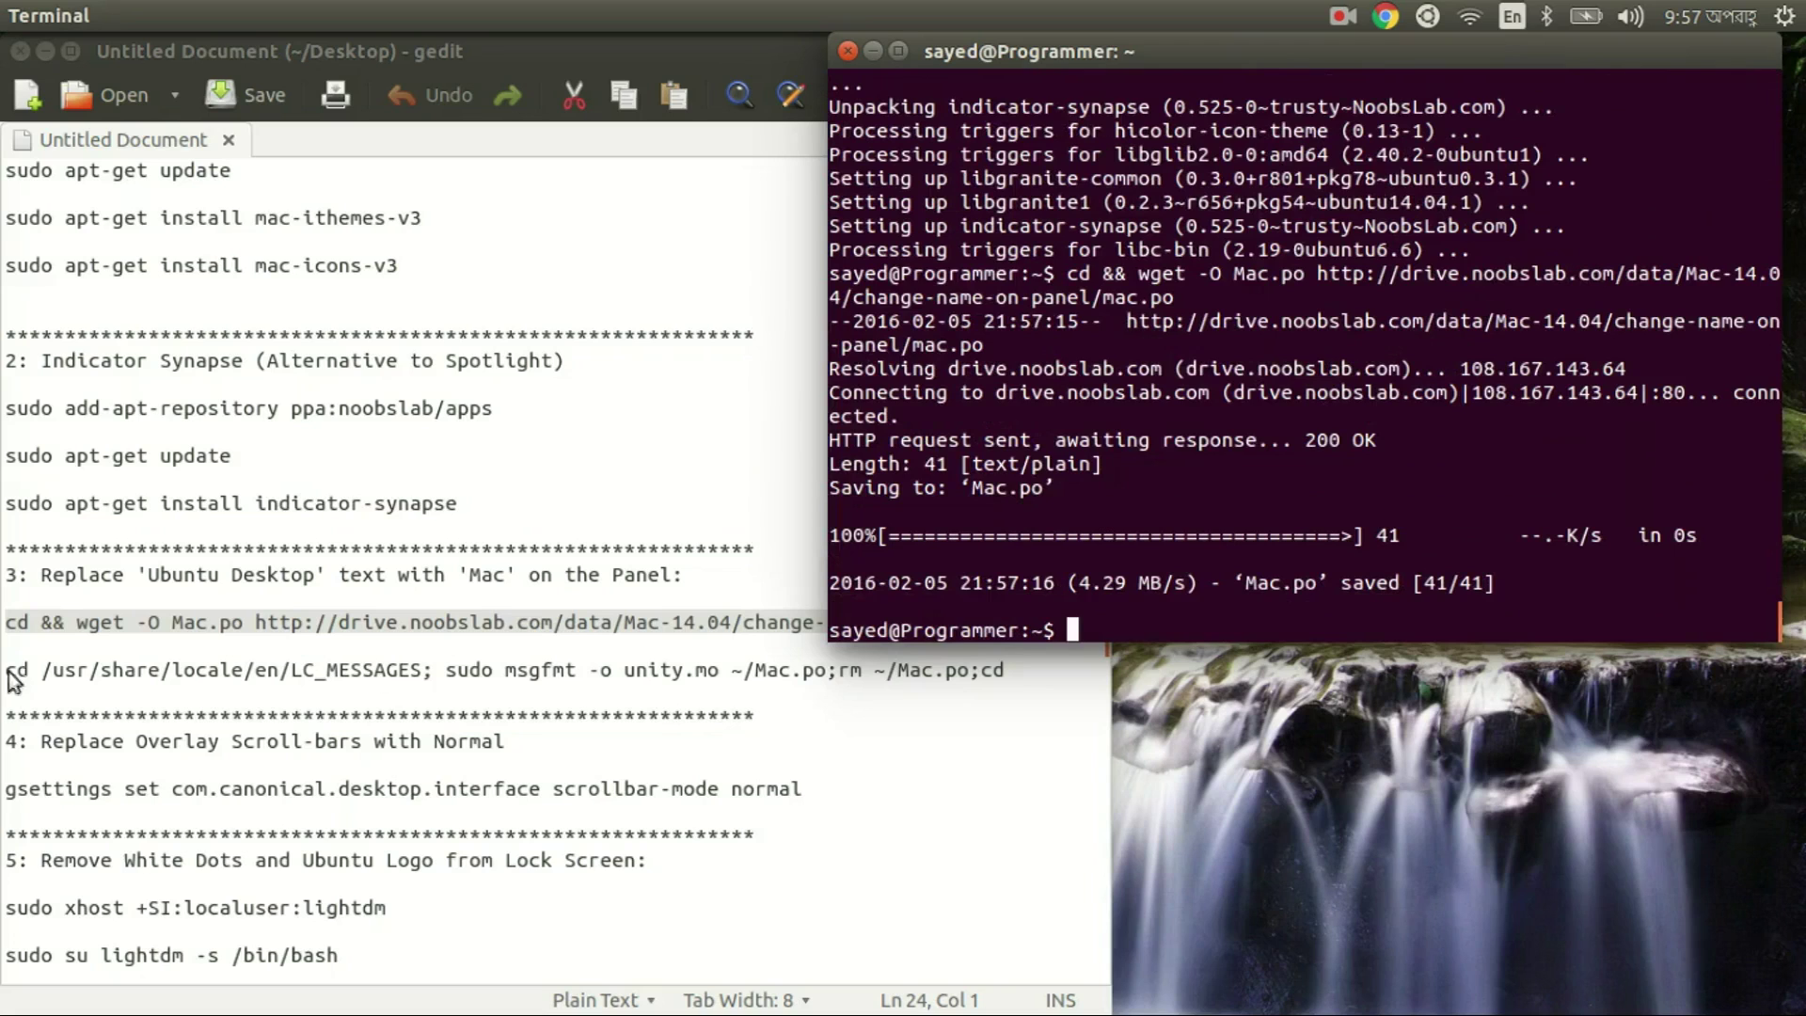
Step: Compile Mac.po into unity.mo with the locale msgfmt command
left_click_drag(7, 671, 1012, 677)
key("ctrl+c")
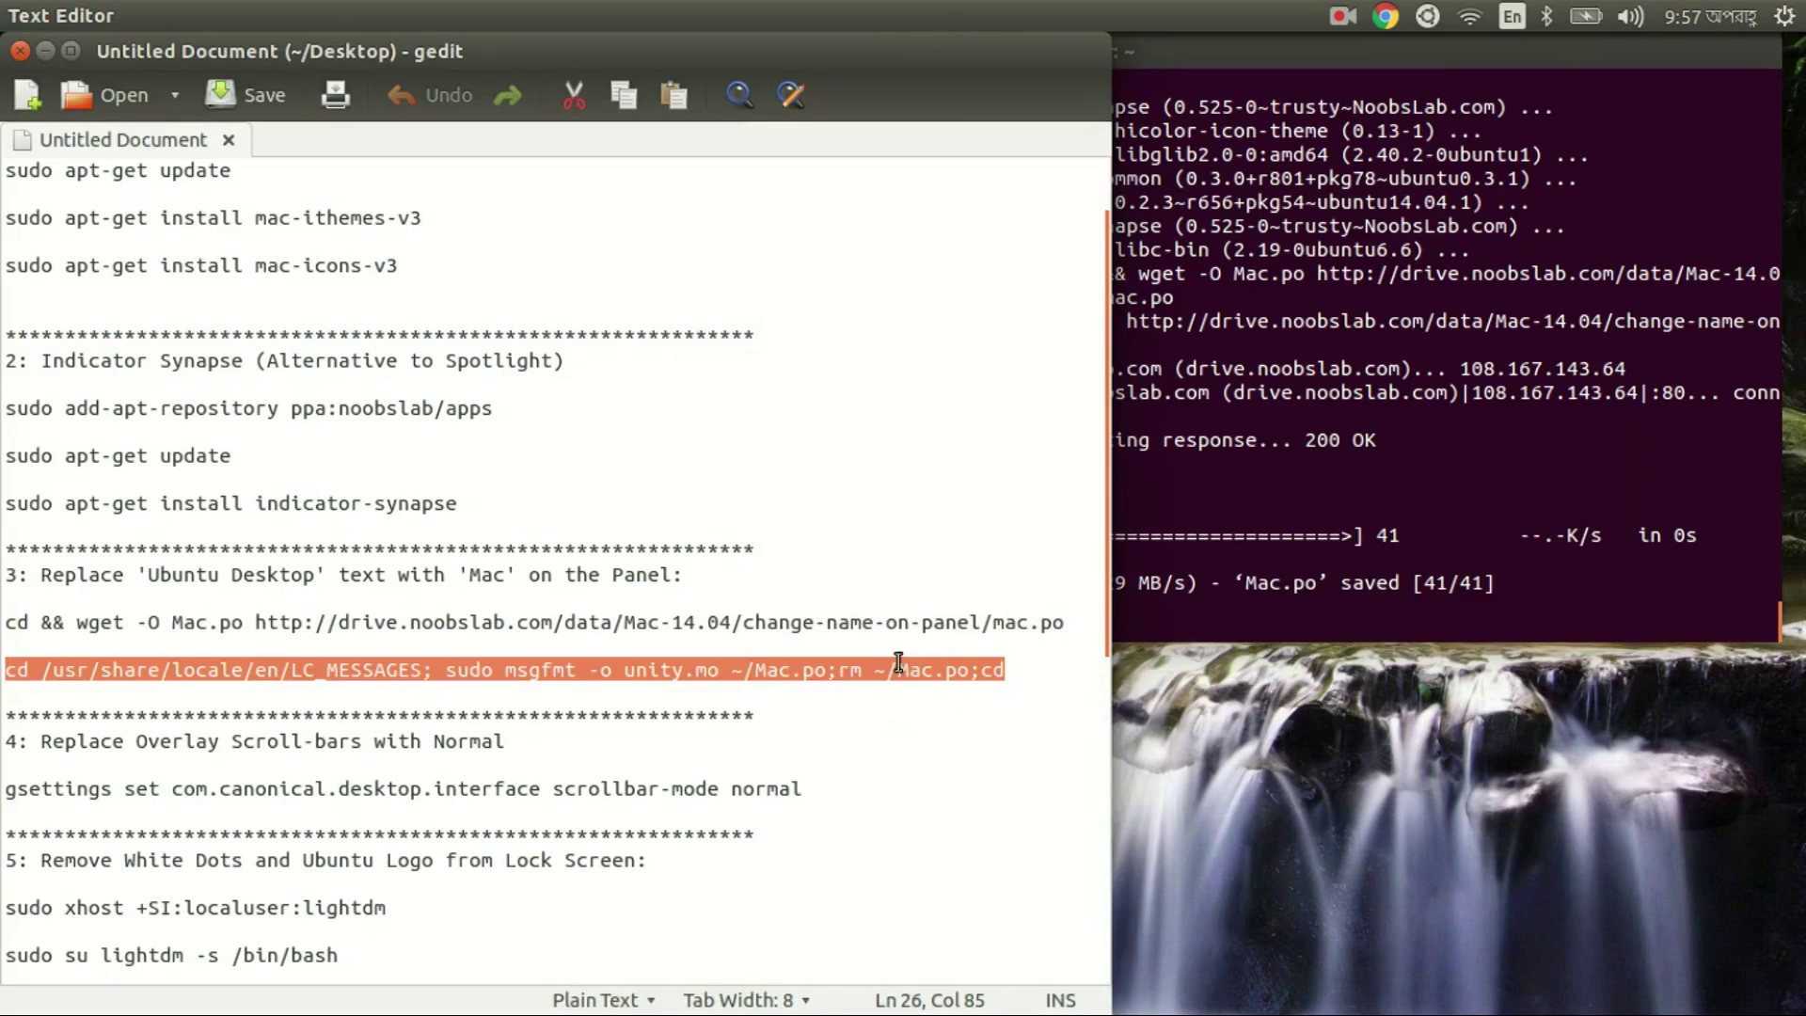
left_click(1366, 625)
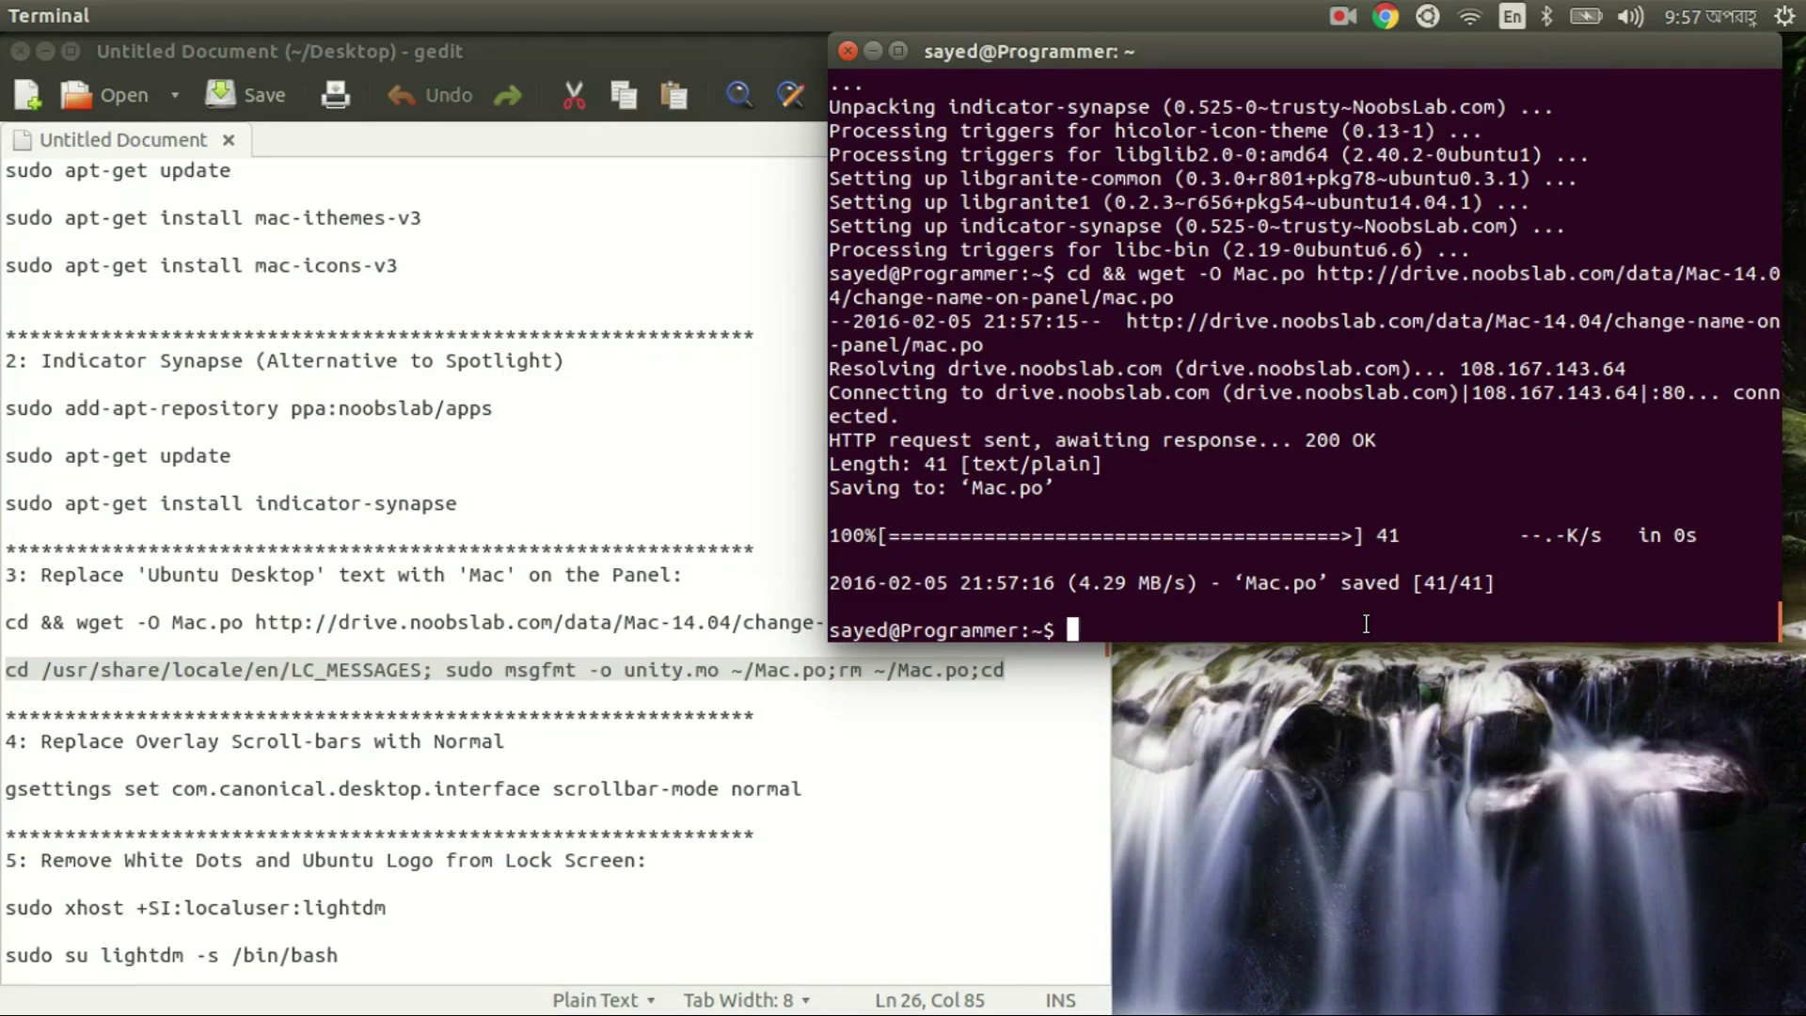
middle_click(1366, 625)
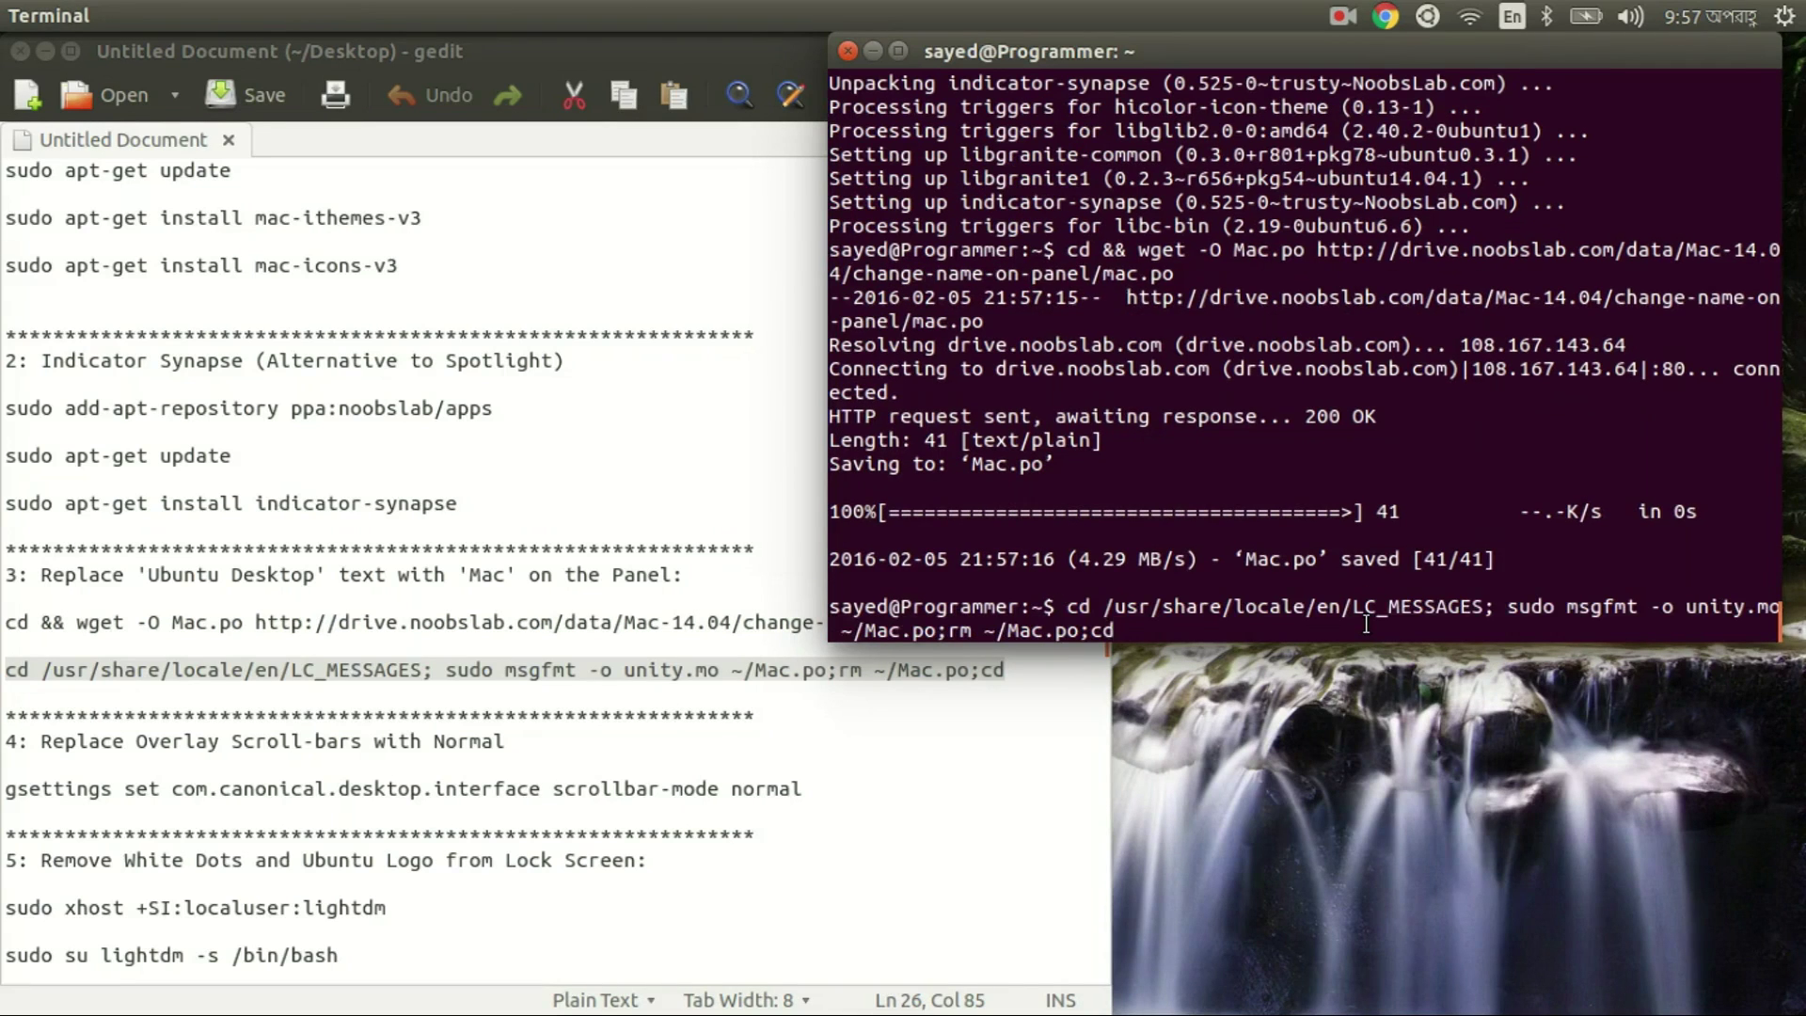
key("Return")
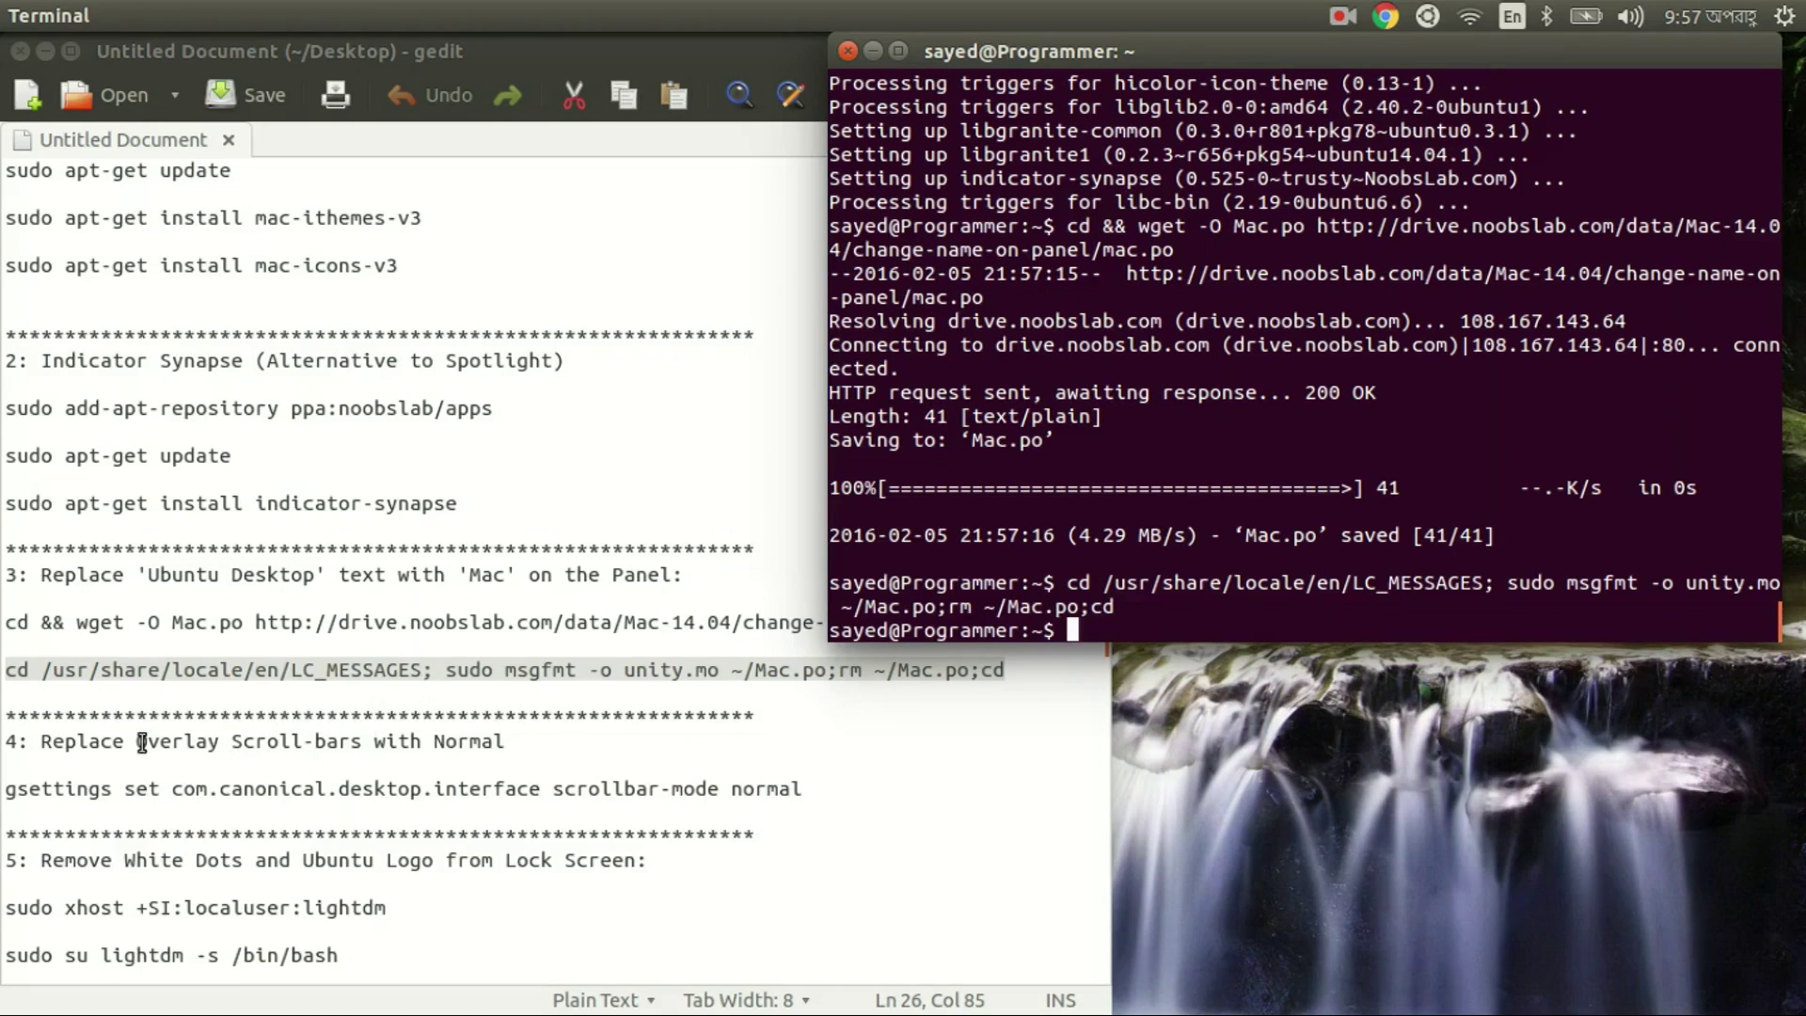
left_click(79, 742)
scroll(509, 789, "down", 1)
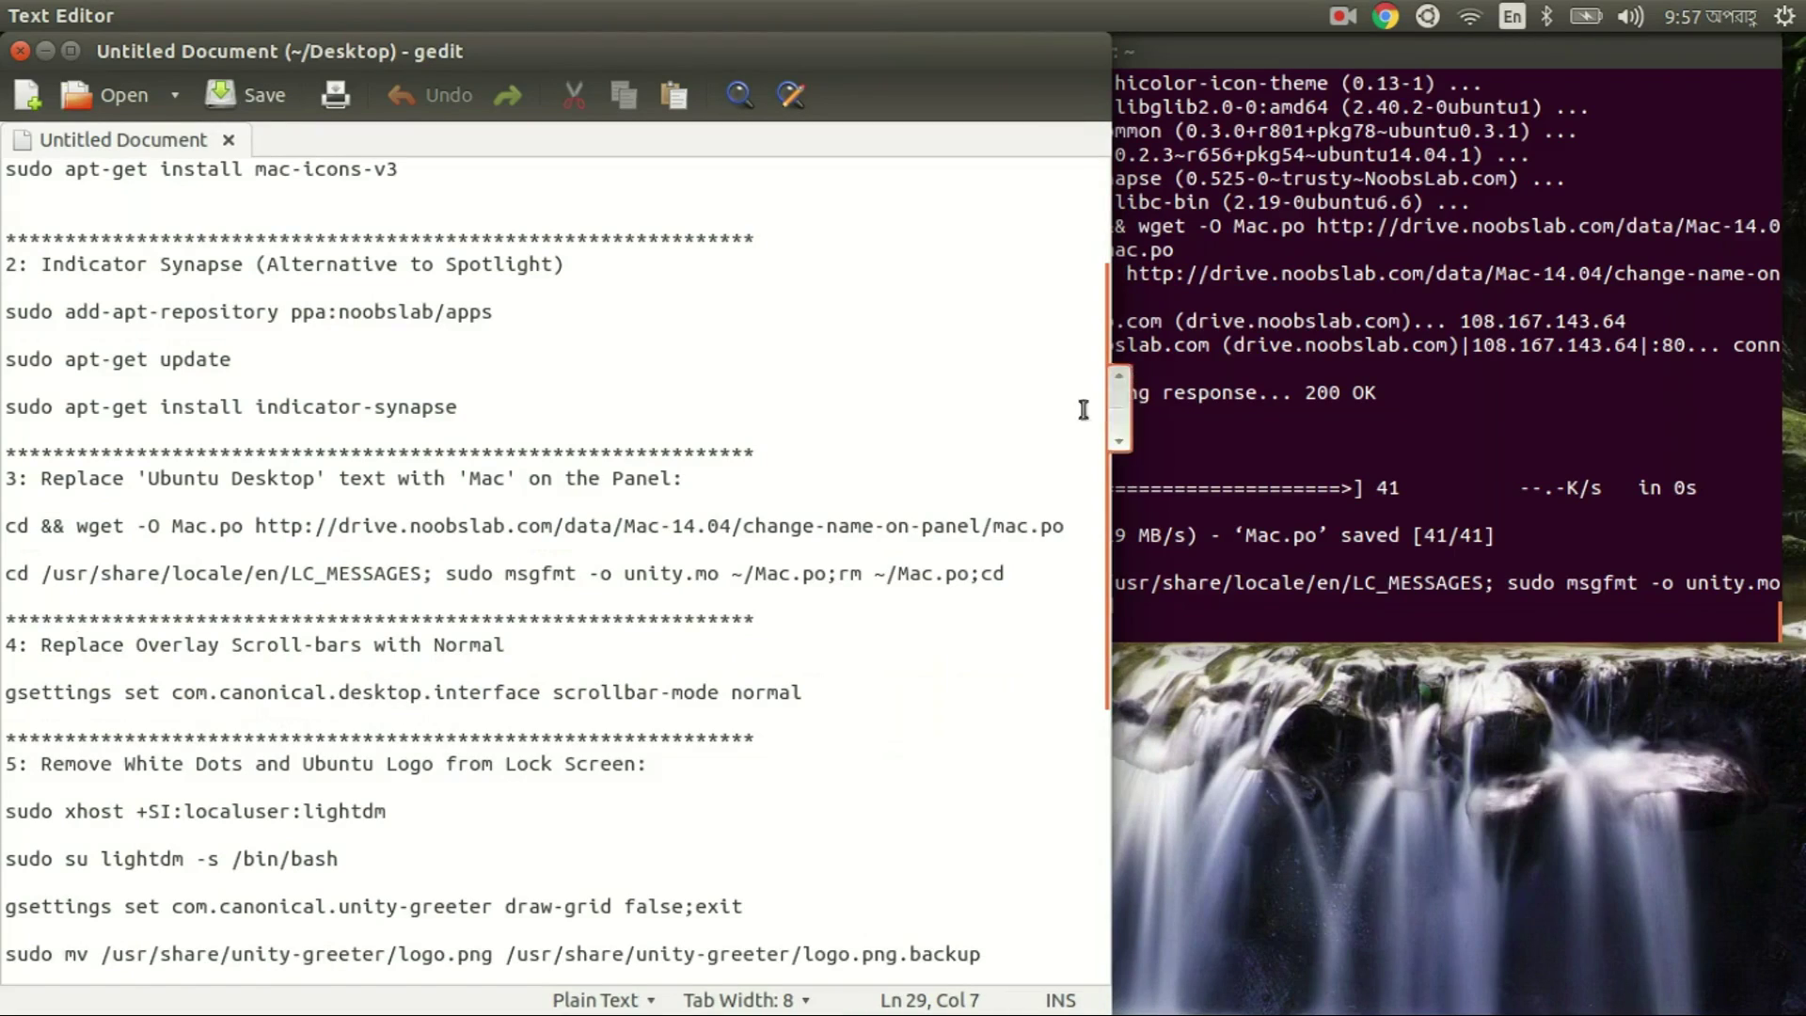
mouse_move(1118, 410)
left_mouse_down()
mouse_move(1122, 318)
mouse_move(1145, 445)
left_mouse_up()
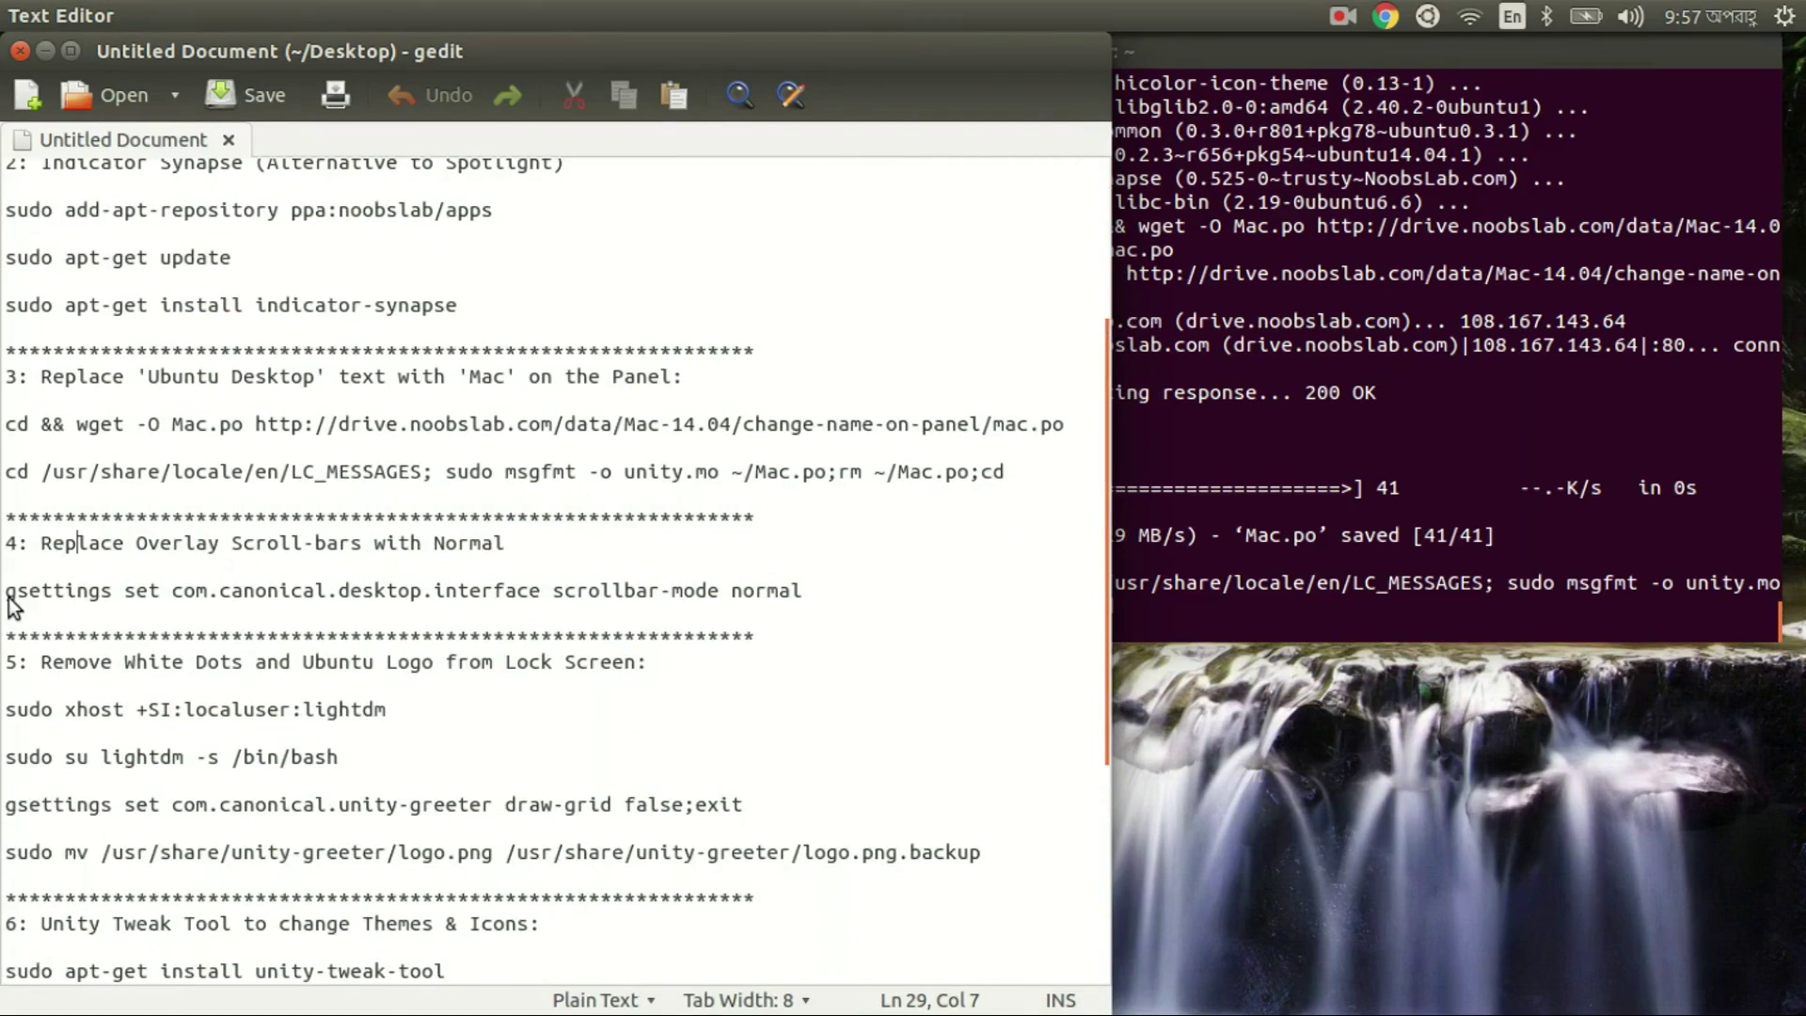
left_click_drag(6, 590, 881, 590)
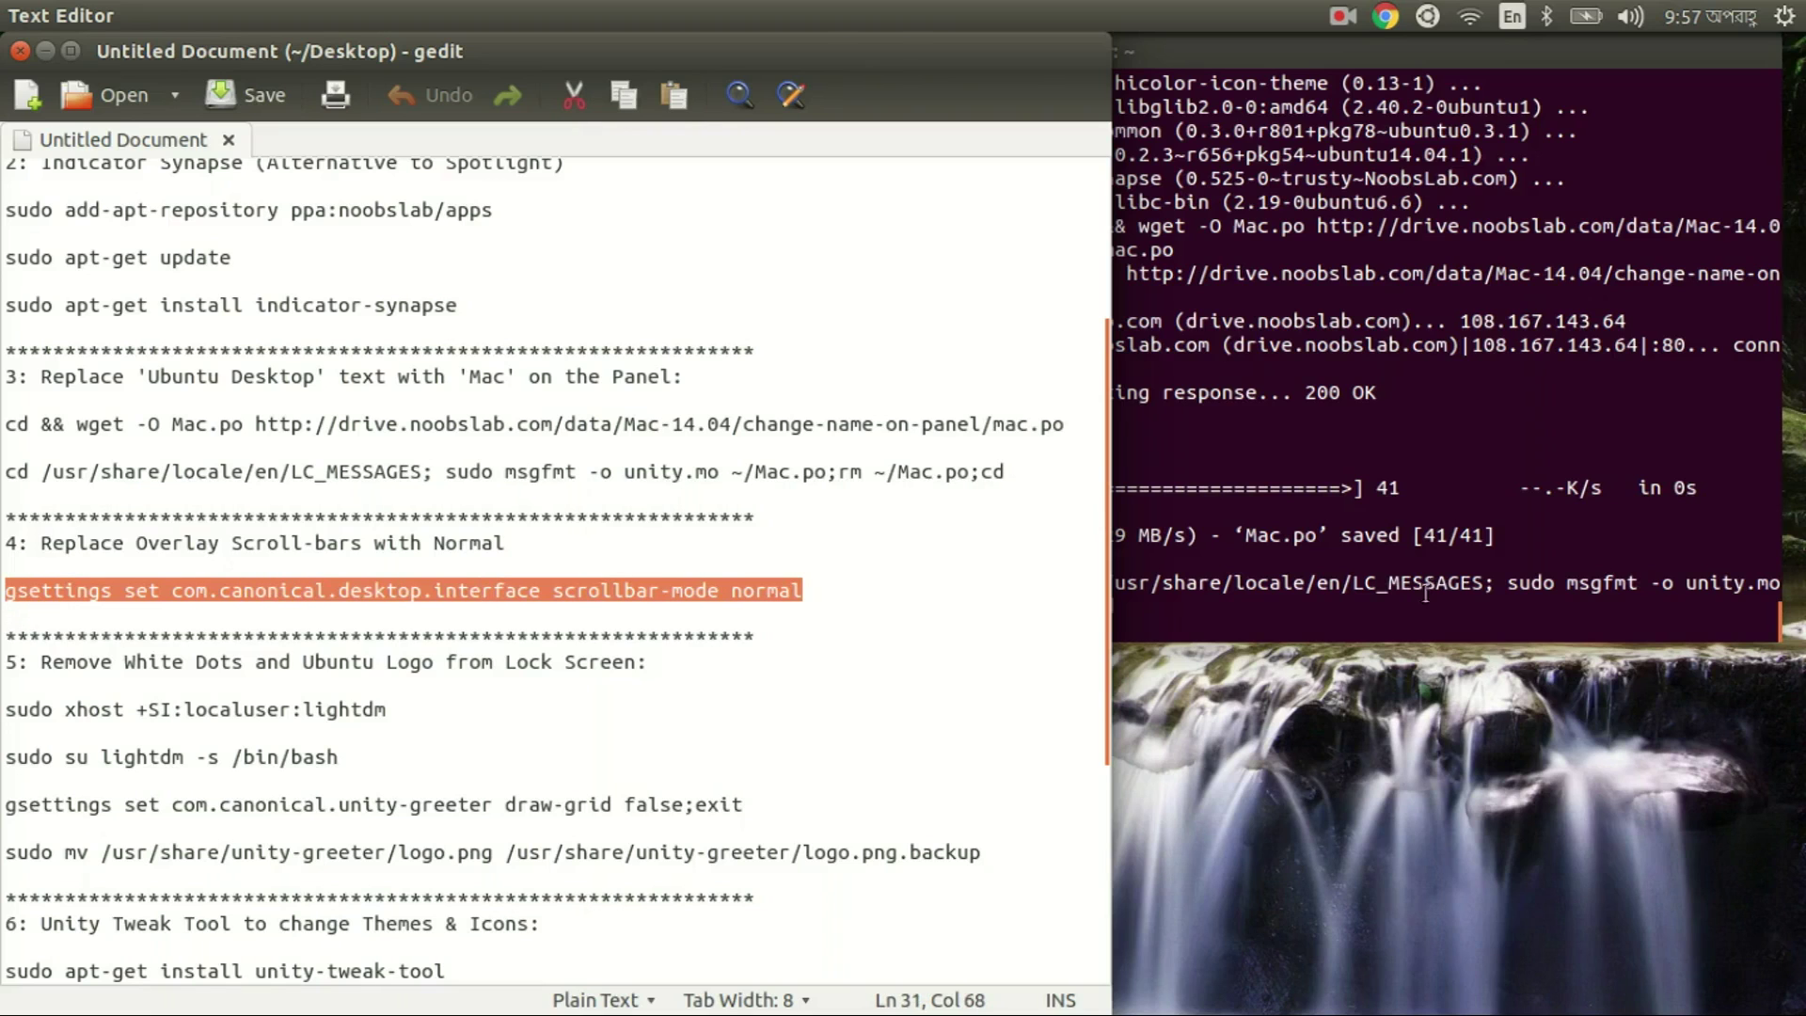
Step: Run the gsettings command setting scrollbar-mode to normal
left_click(1301, 613)
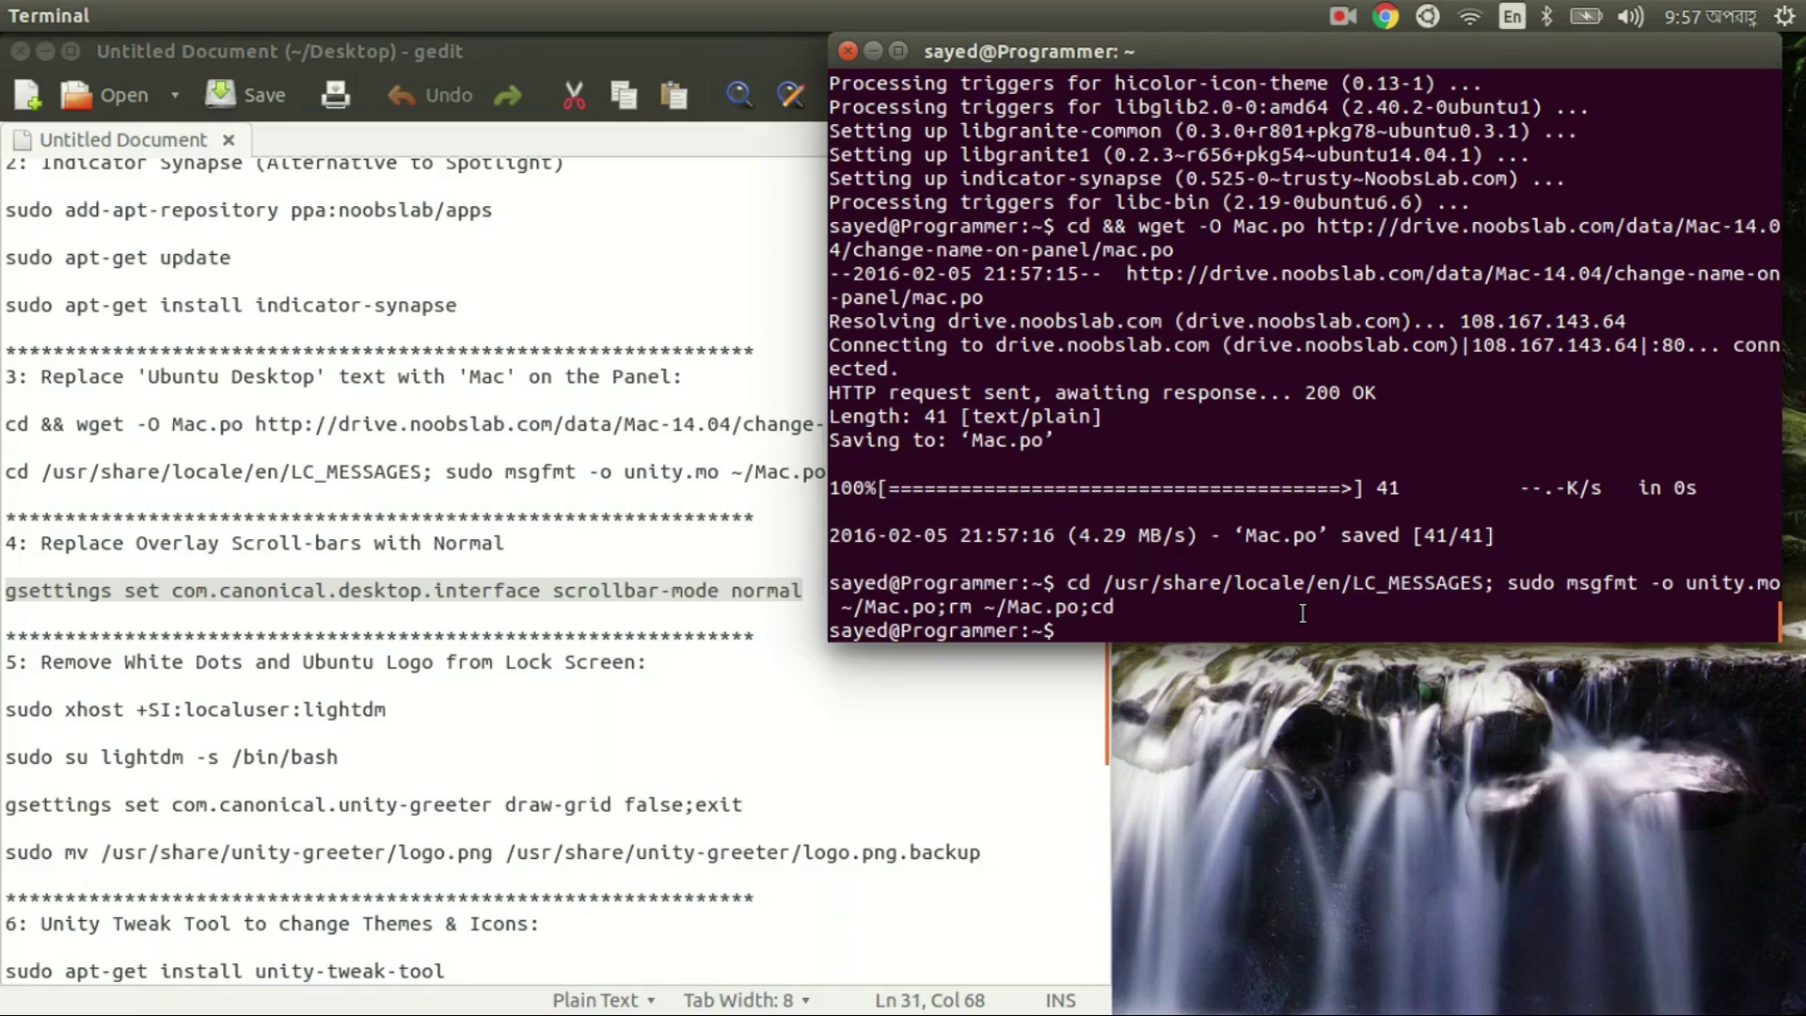
middle_click(1302, 612)
key("Return")
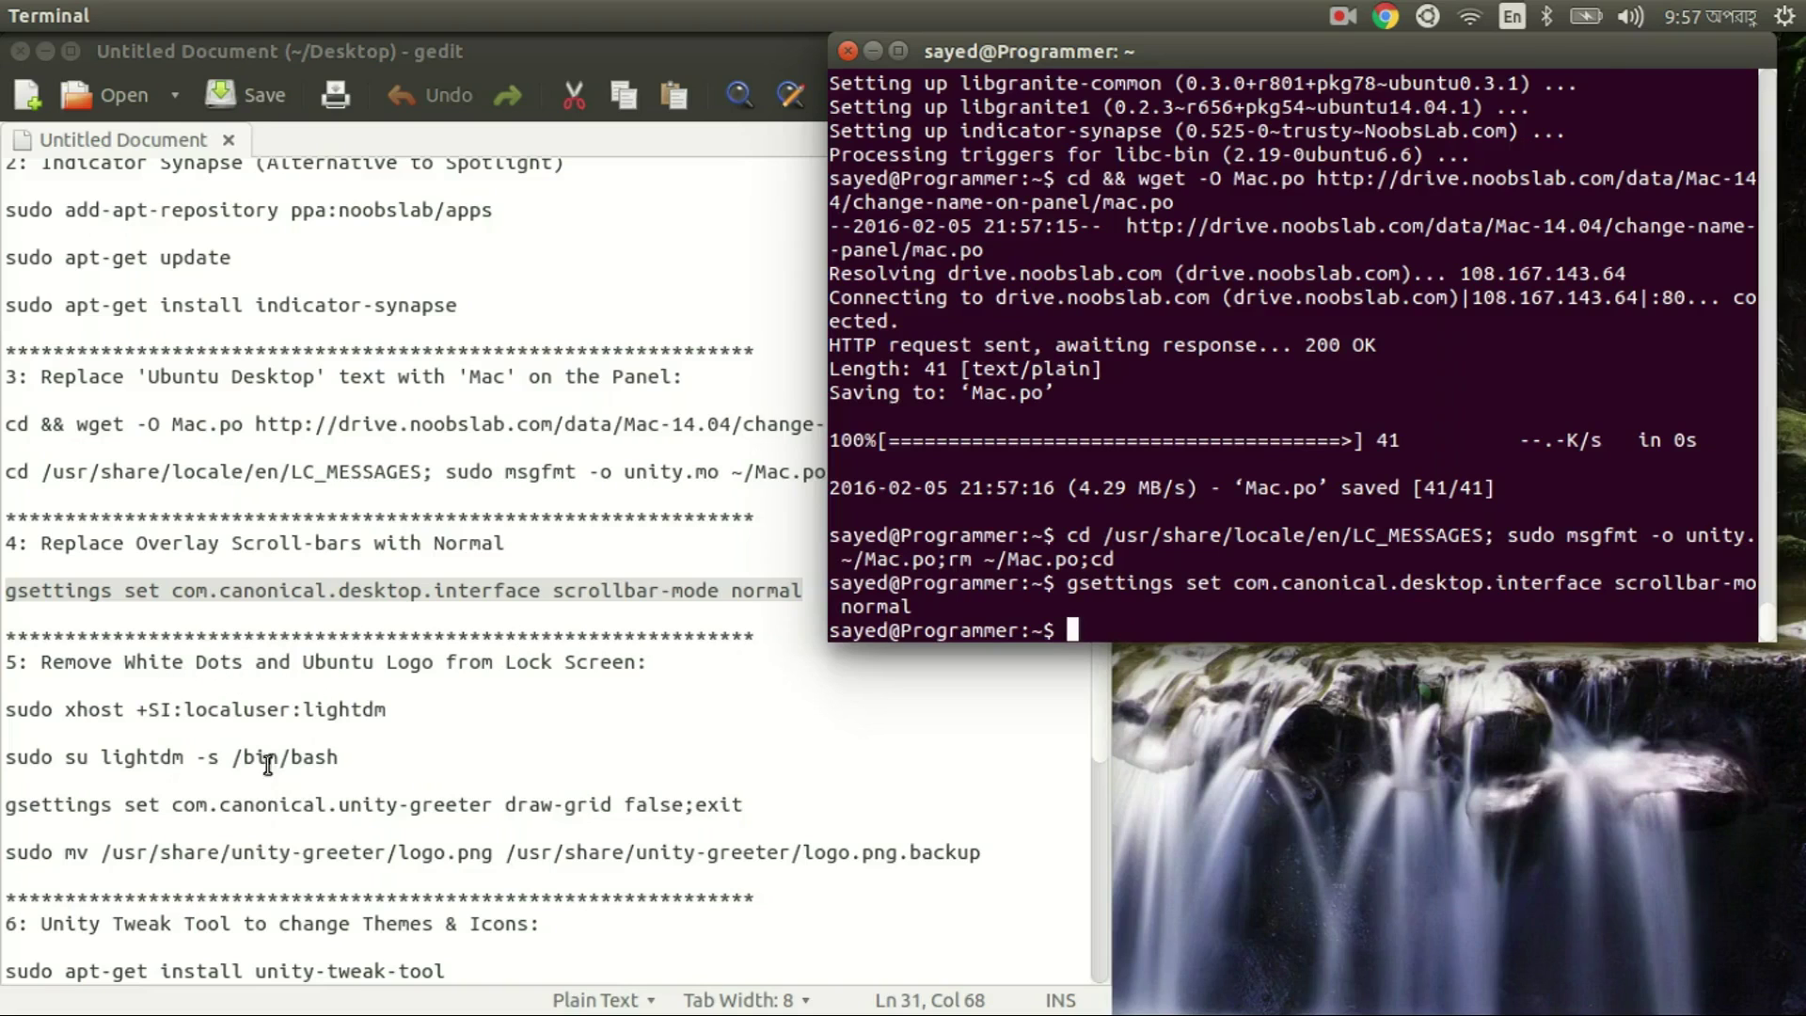
Step: Grant xhost access and open a shell as the lightdm user
left_click(255, 712)
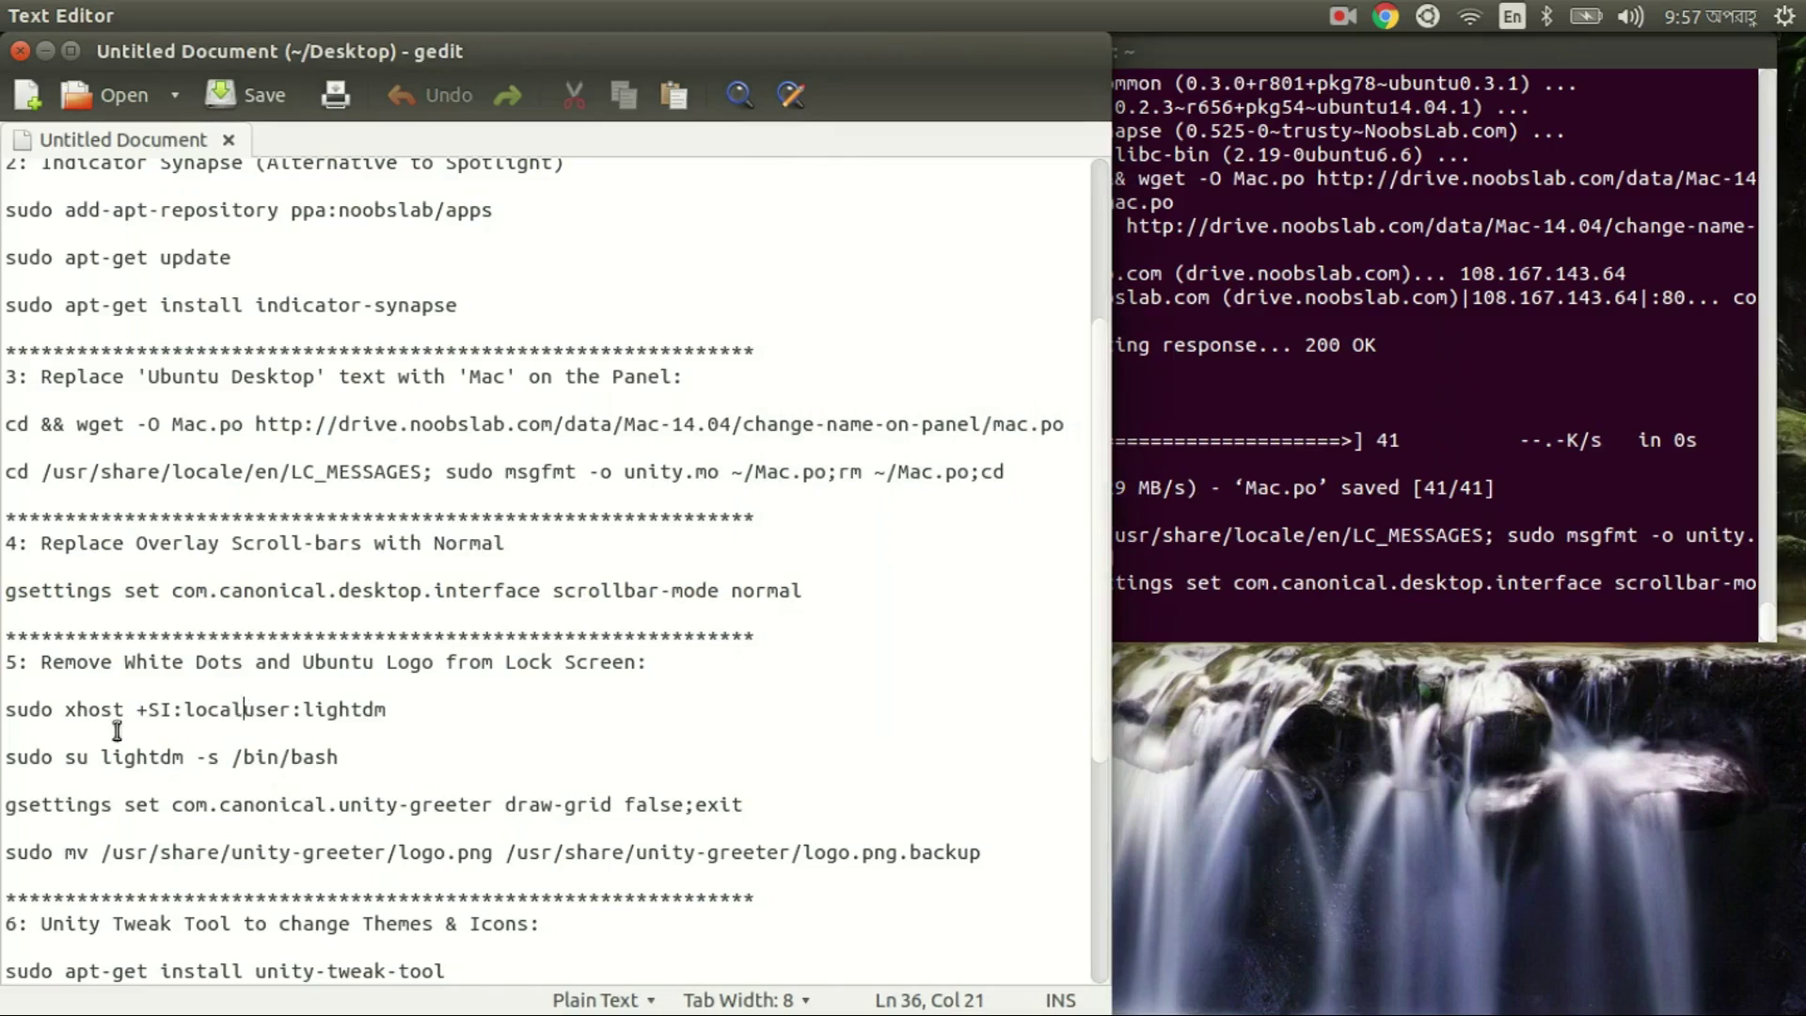
left_click_drag(8, 710, 420, 713)
key("ctrl+c")
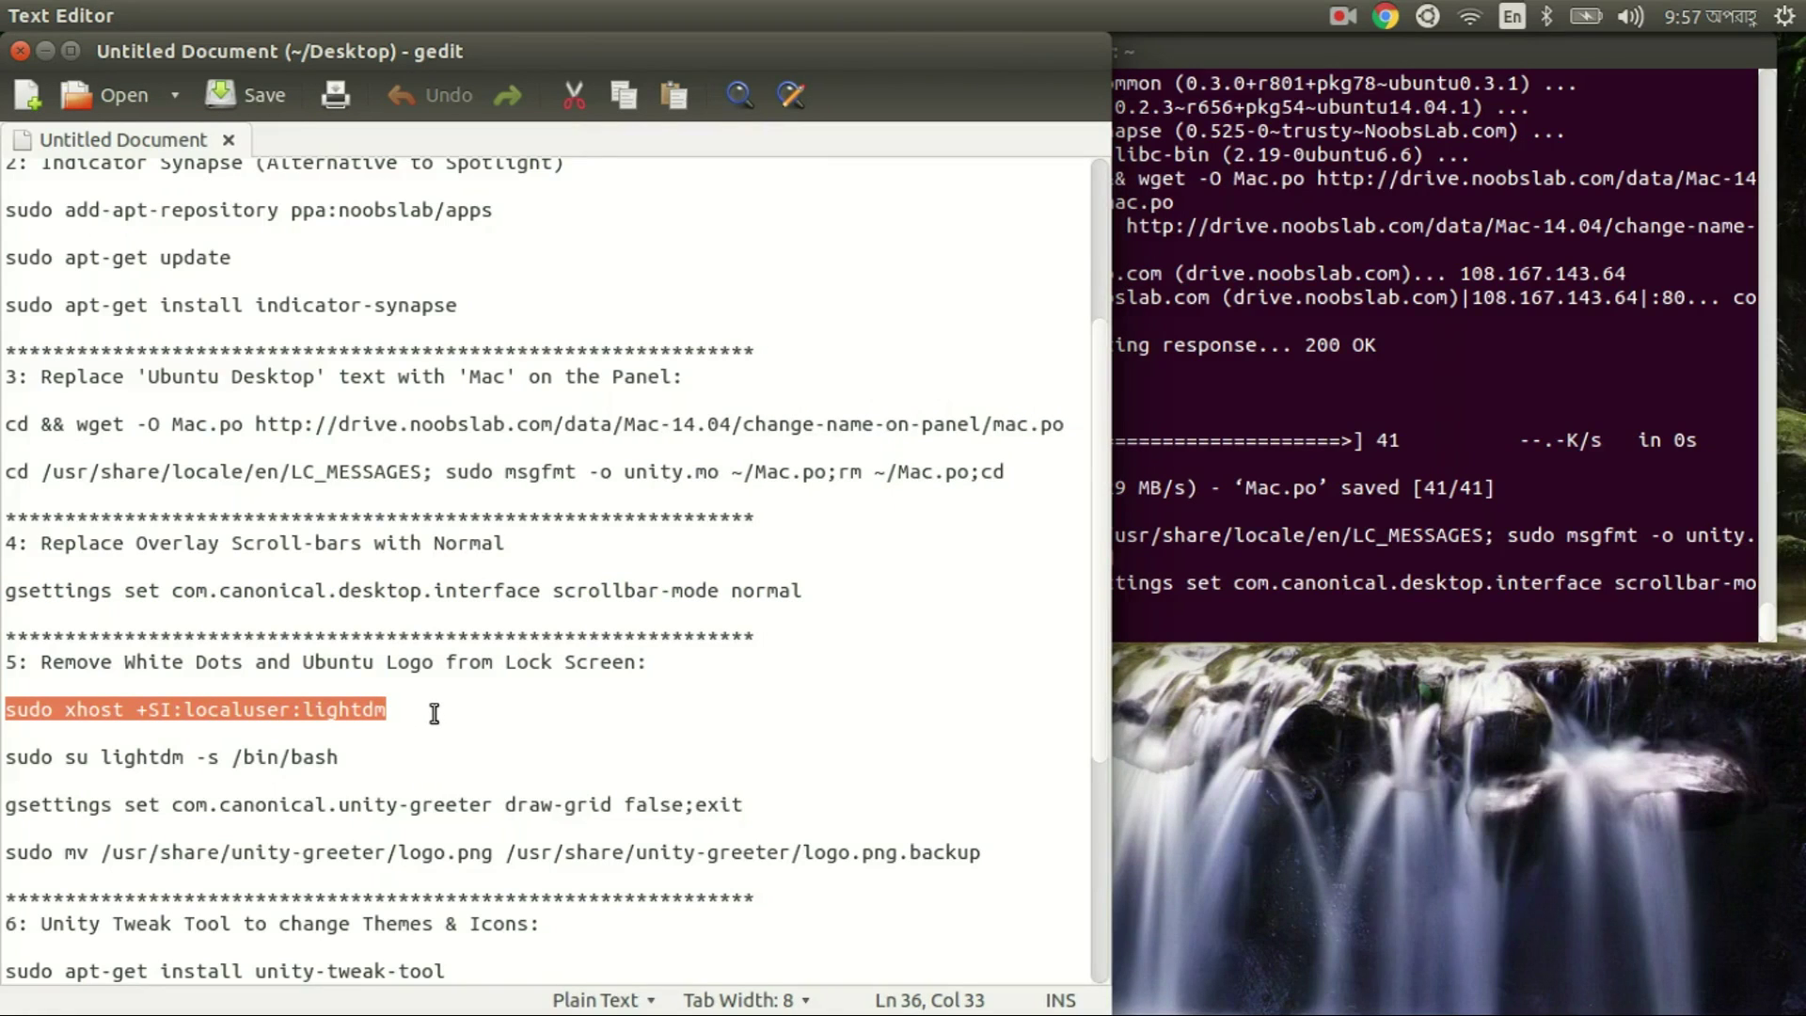
left_click(1217, 615)
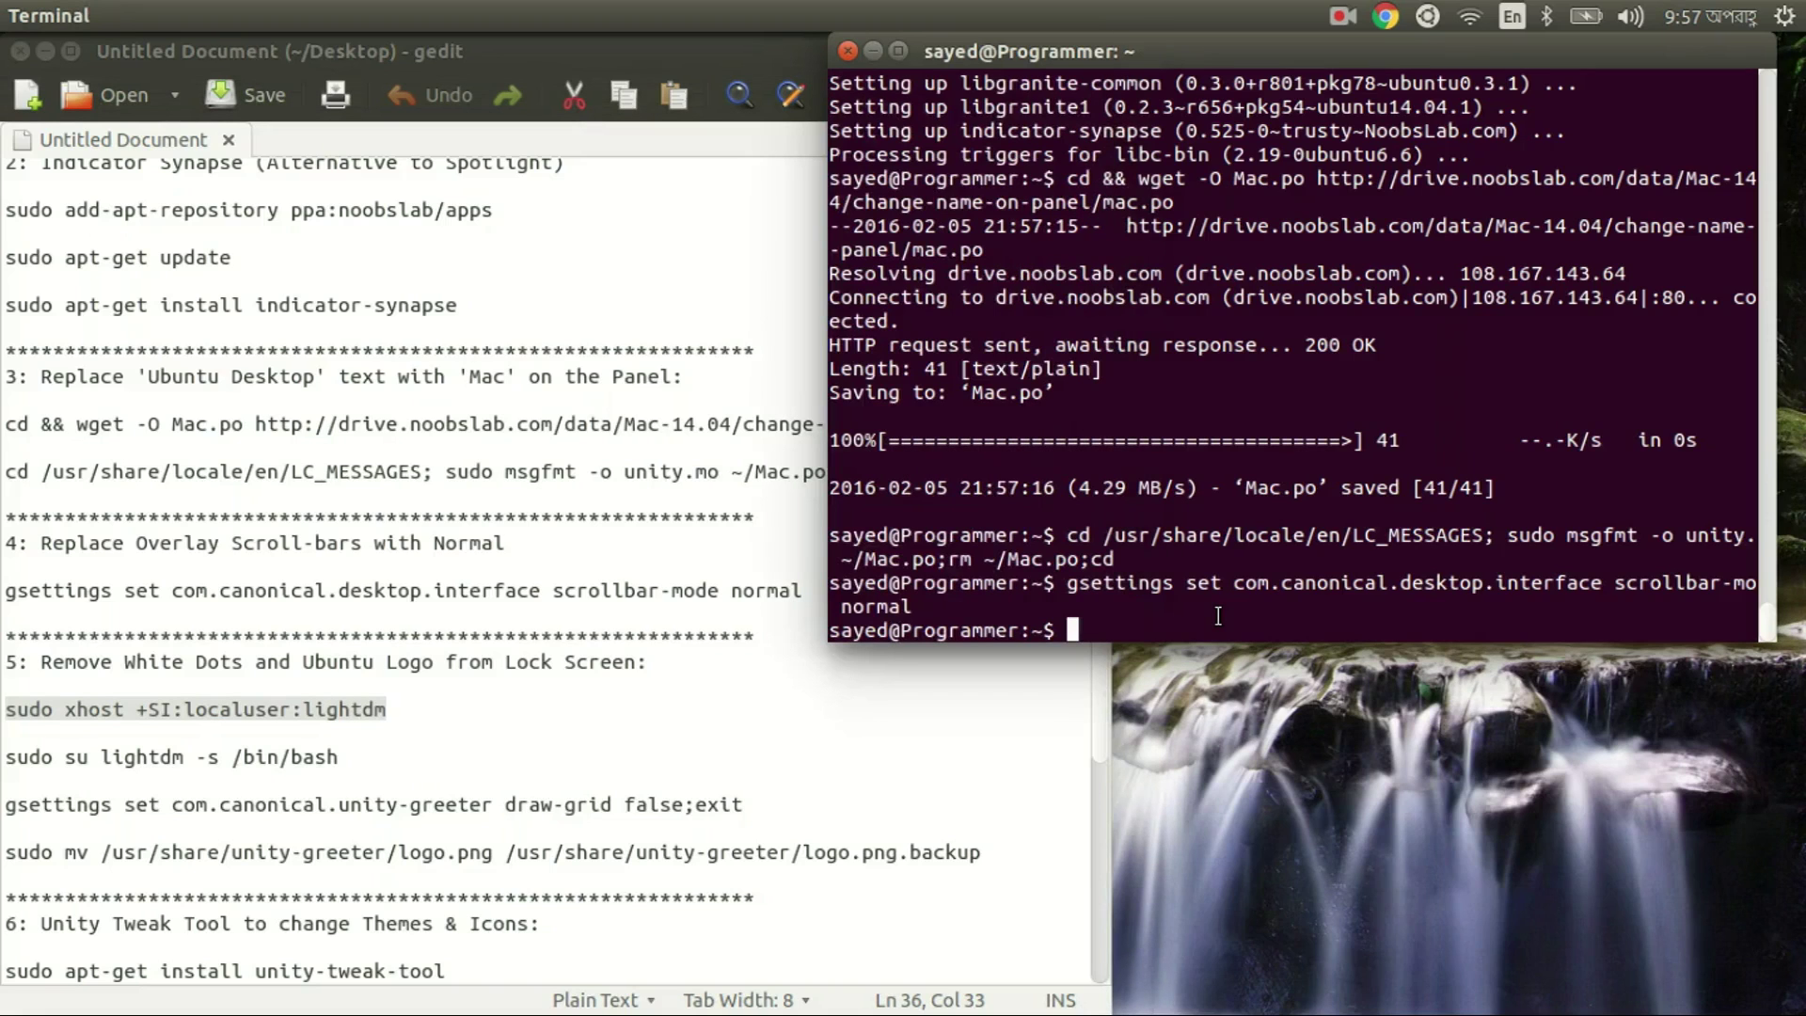
middle_click(1218, 616)
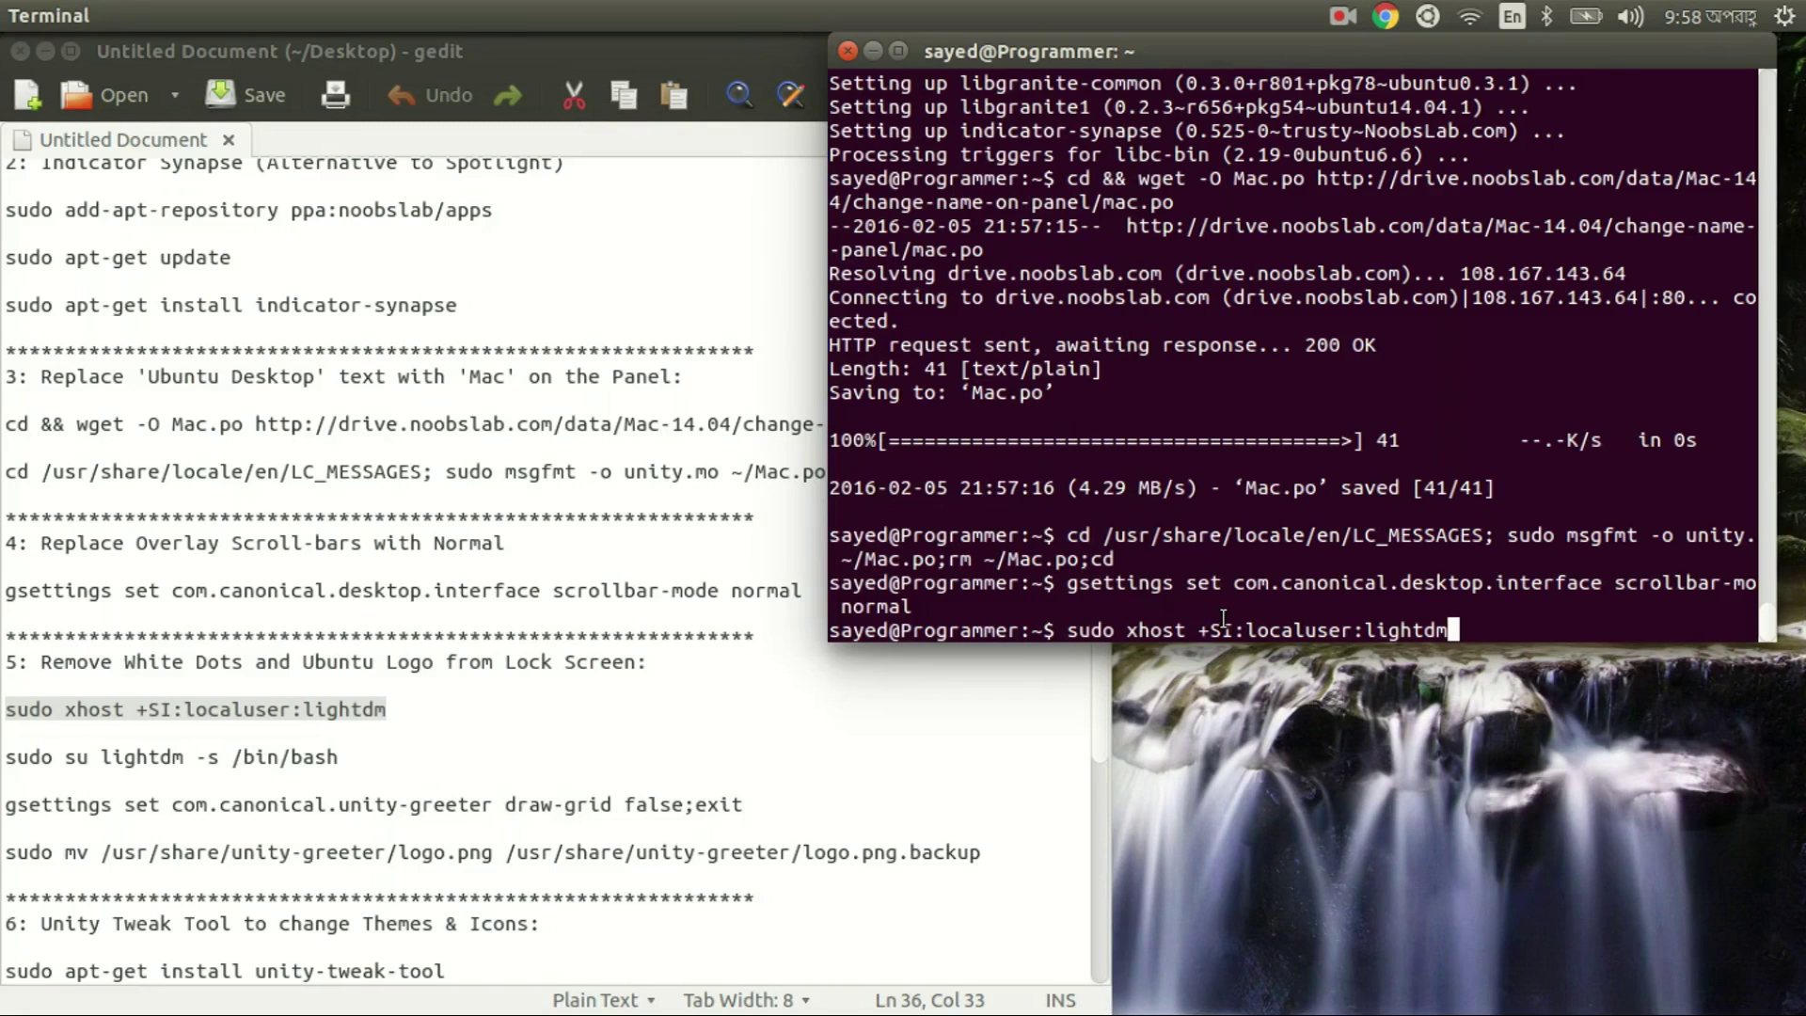
key("Return")
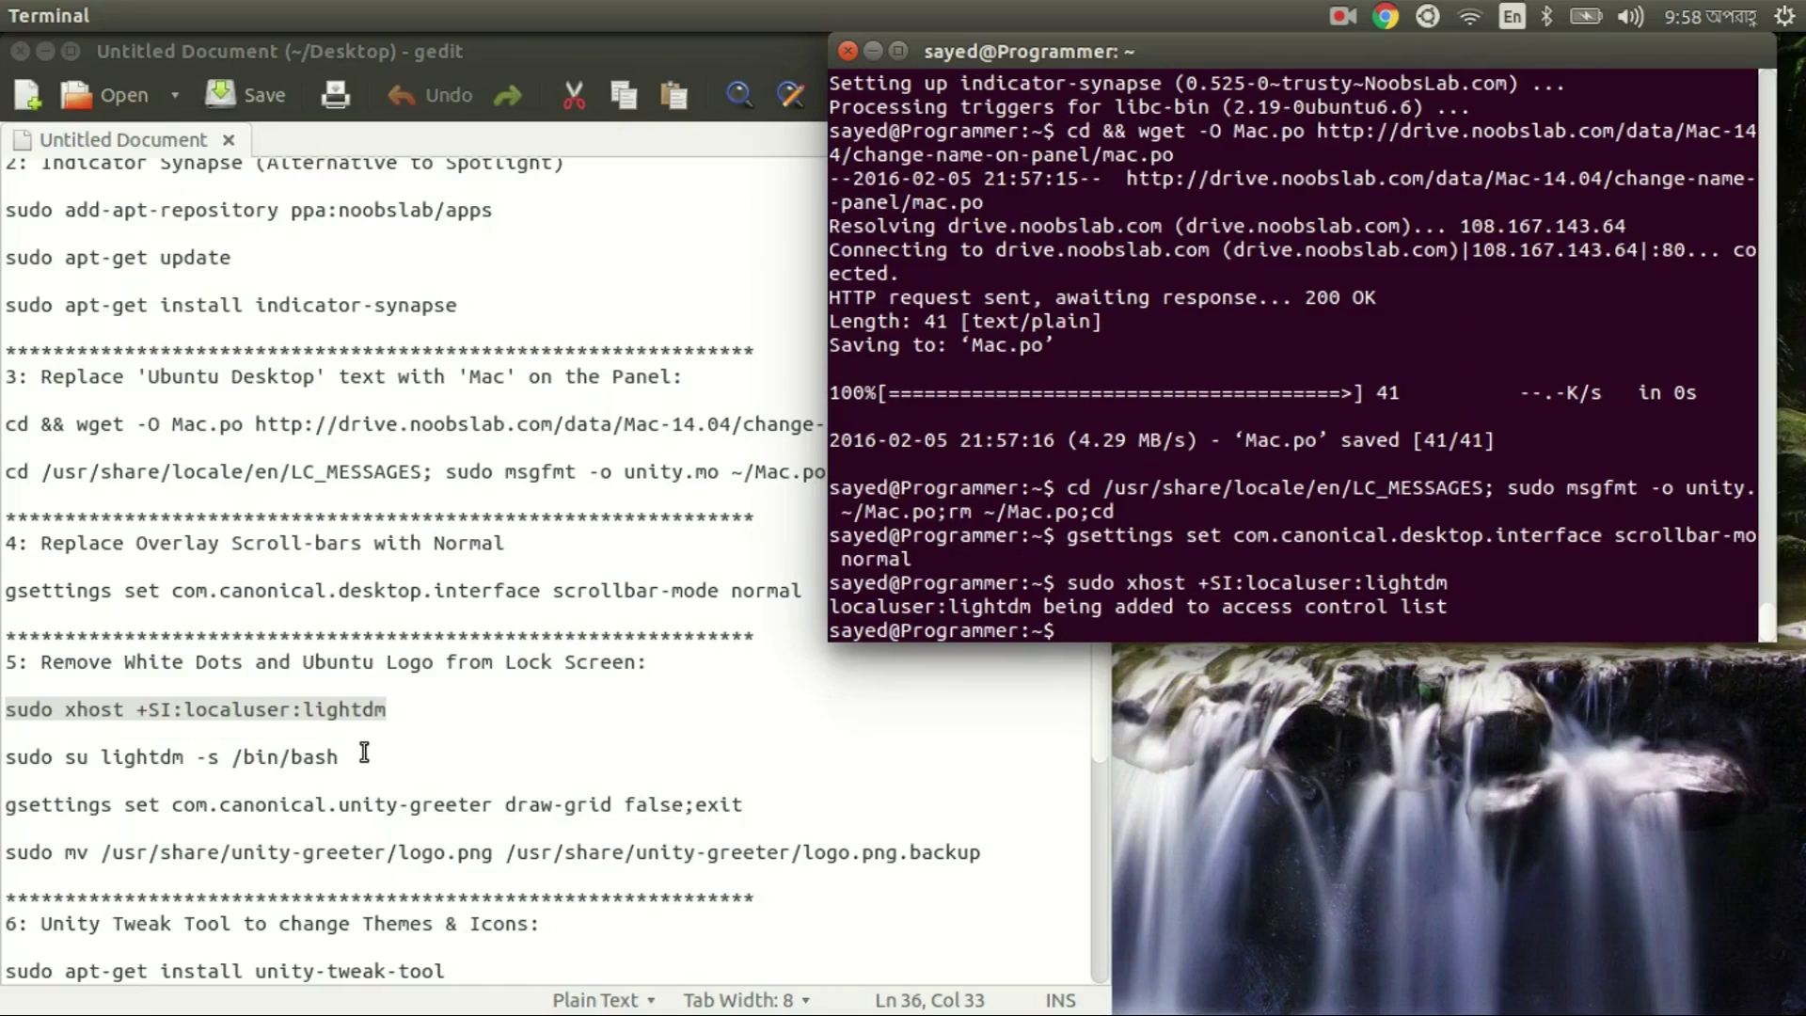
left_click_drag(341, 757, 8, 757)
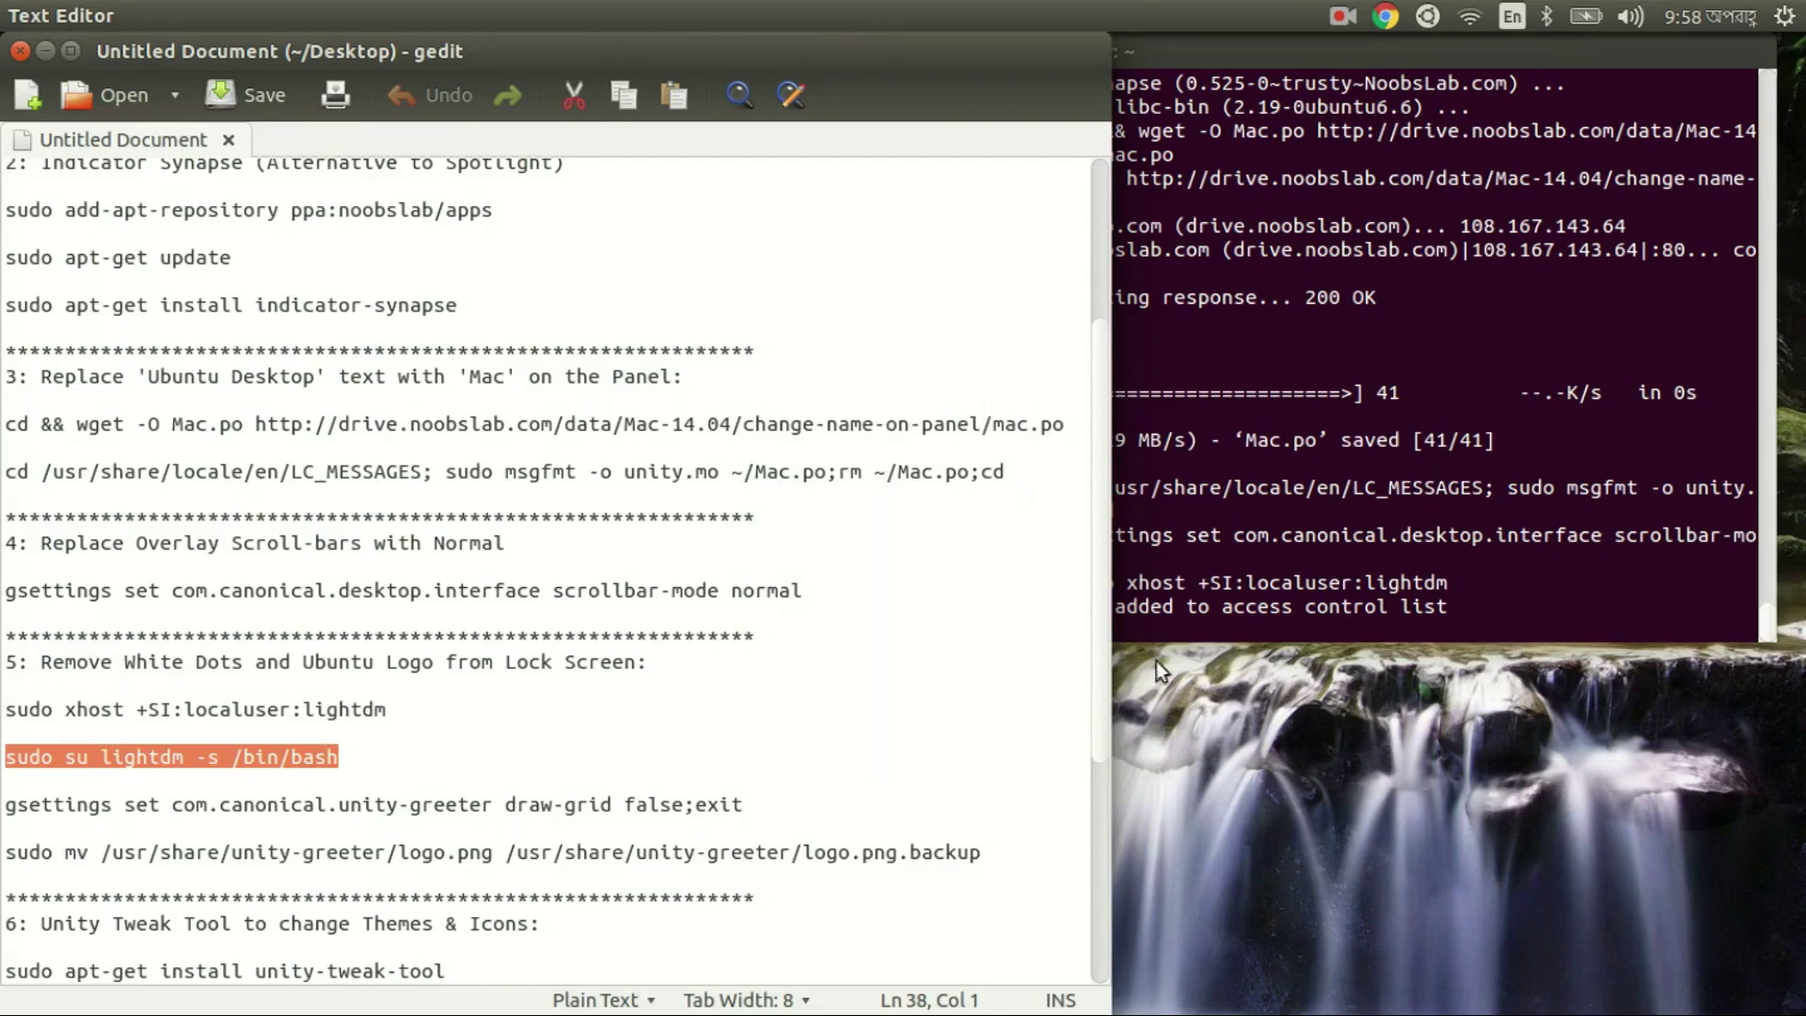
left_click(1187, 630)
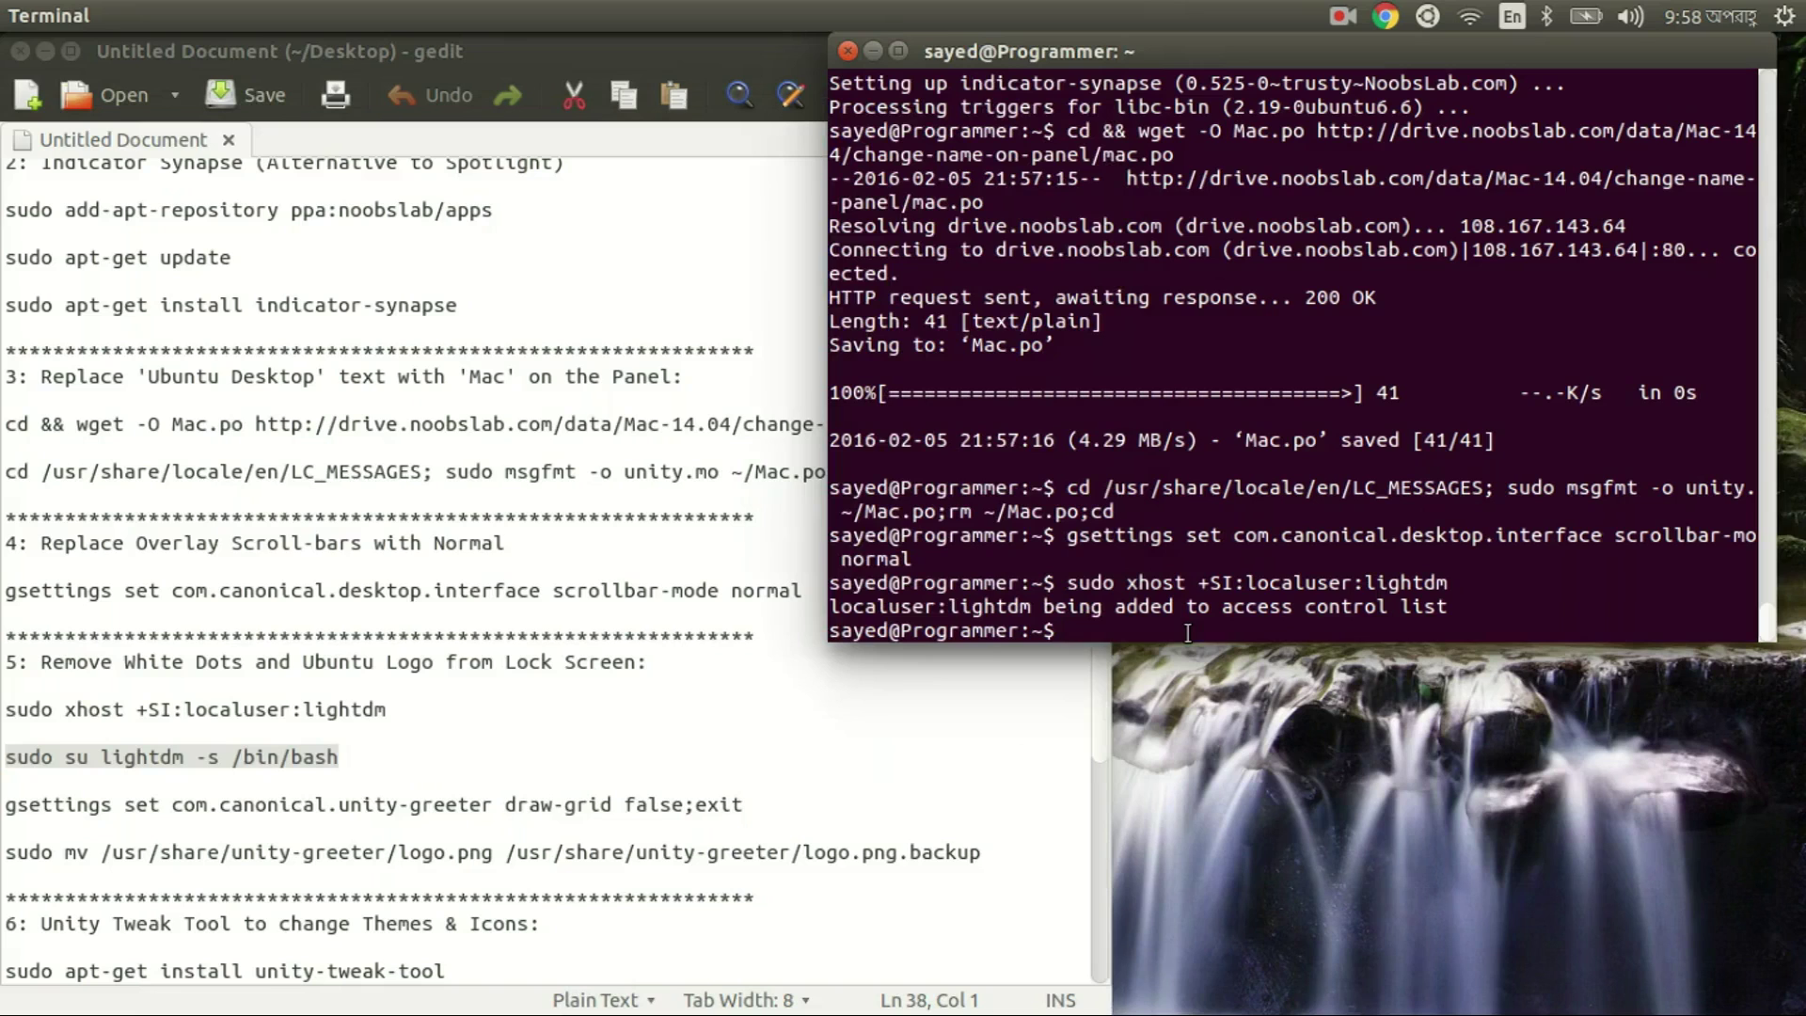
middle_click(1186, 630)
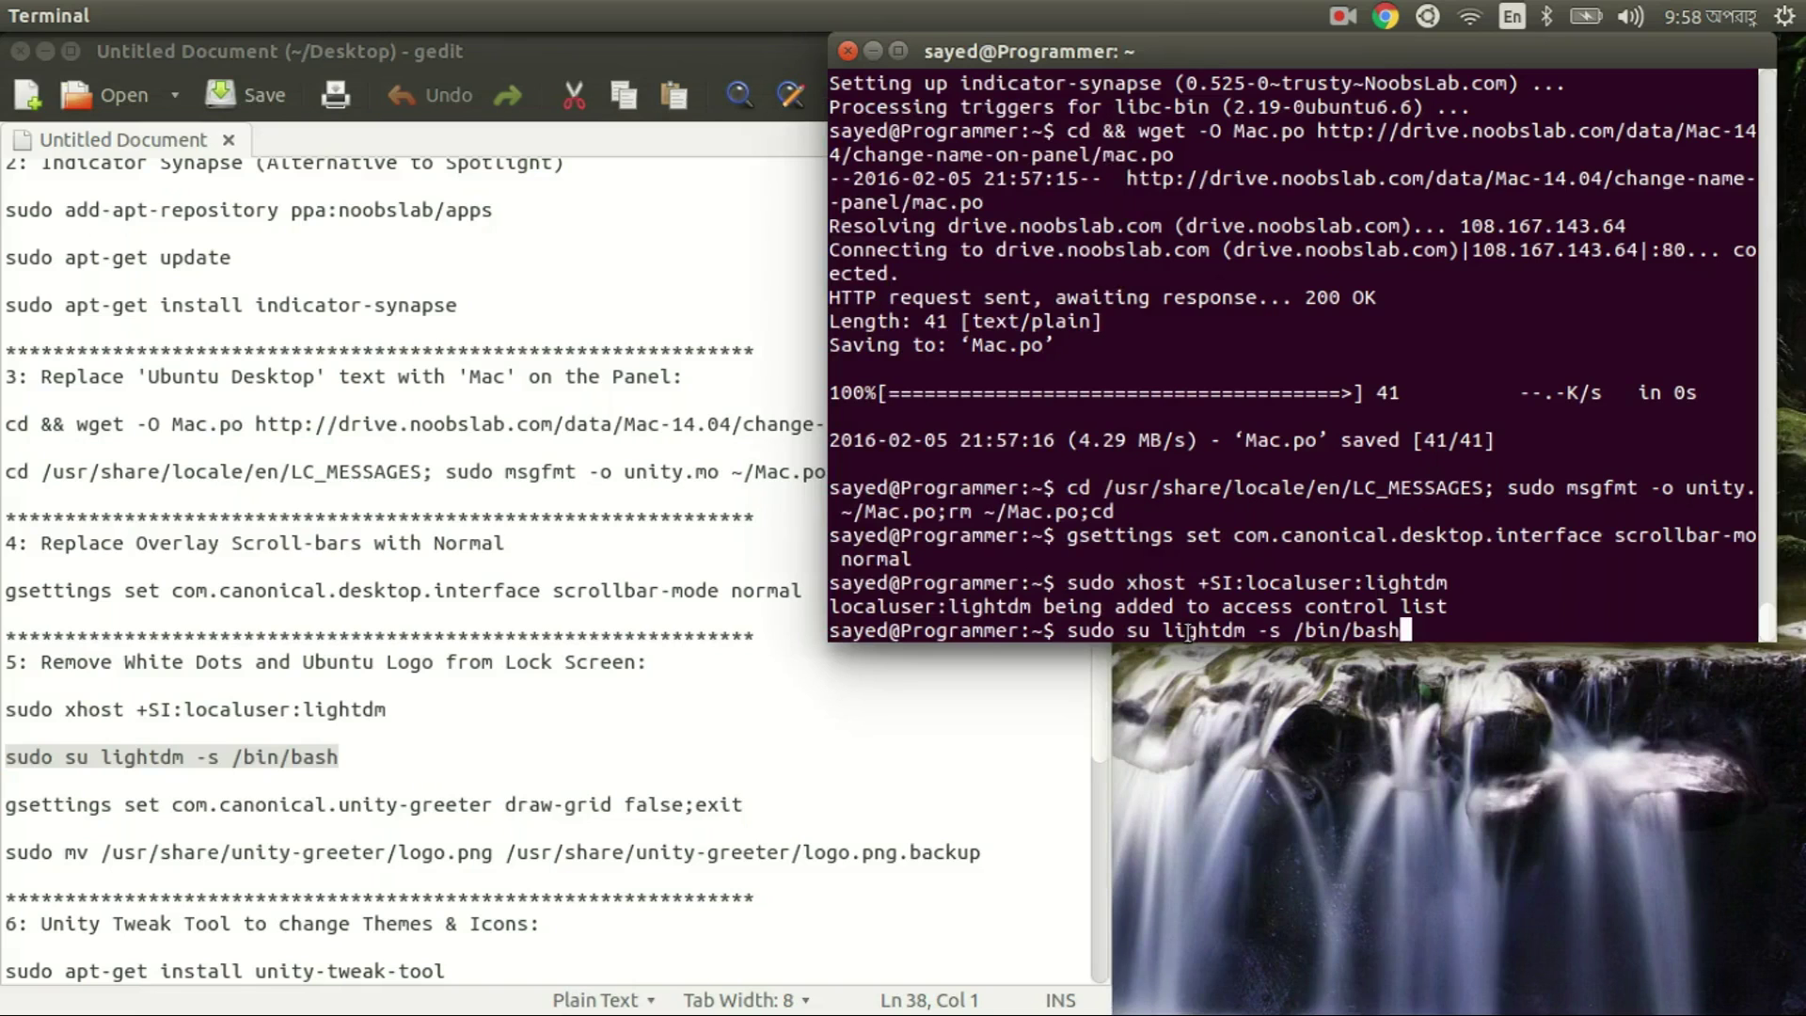
key("Return")
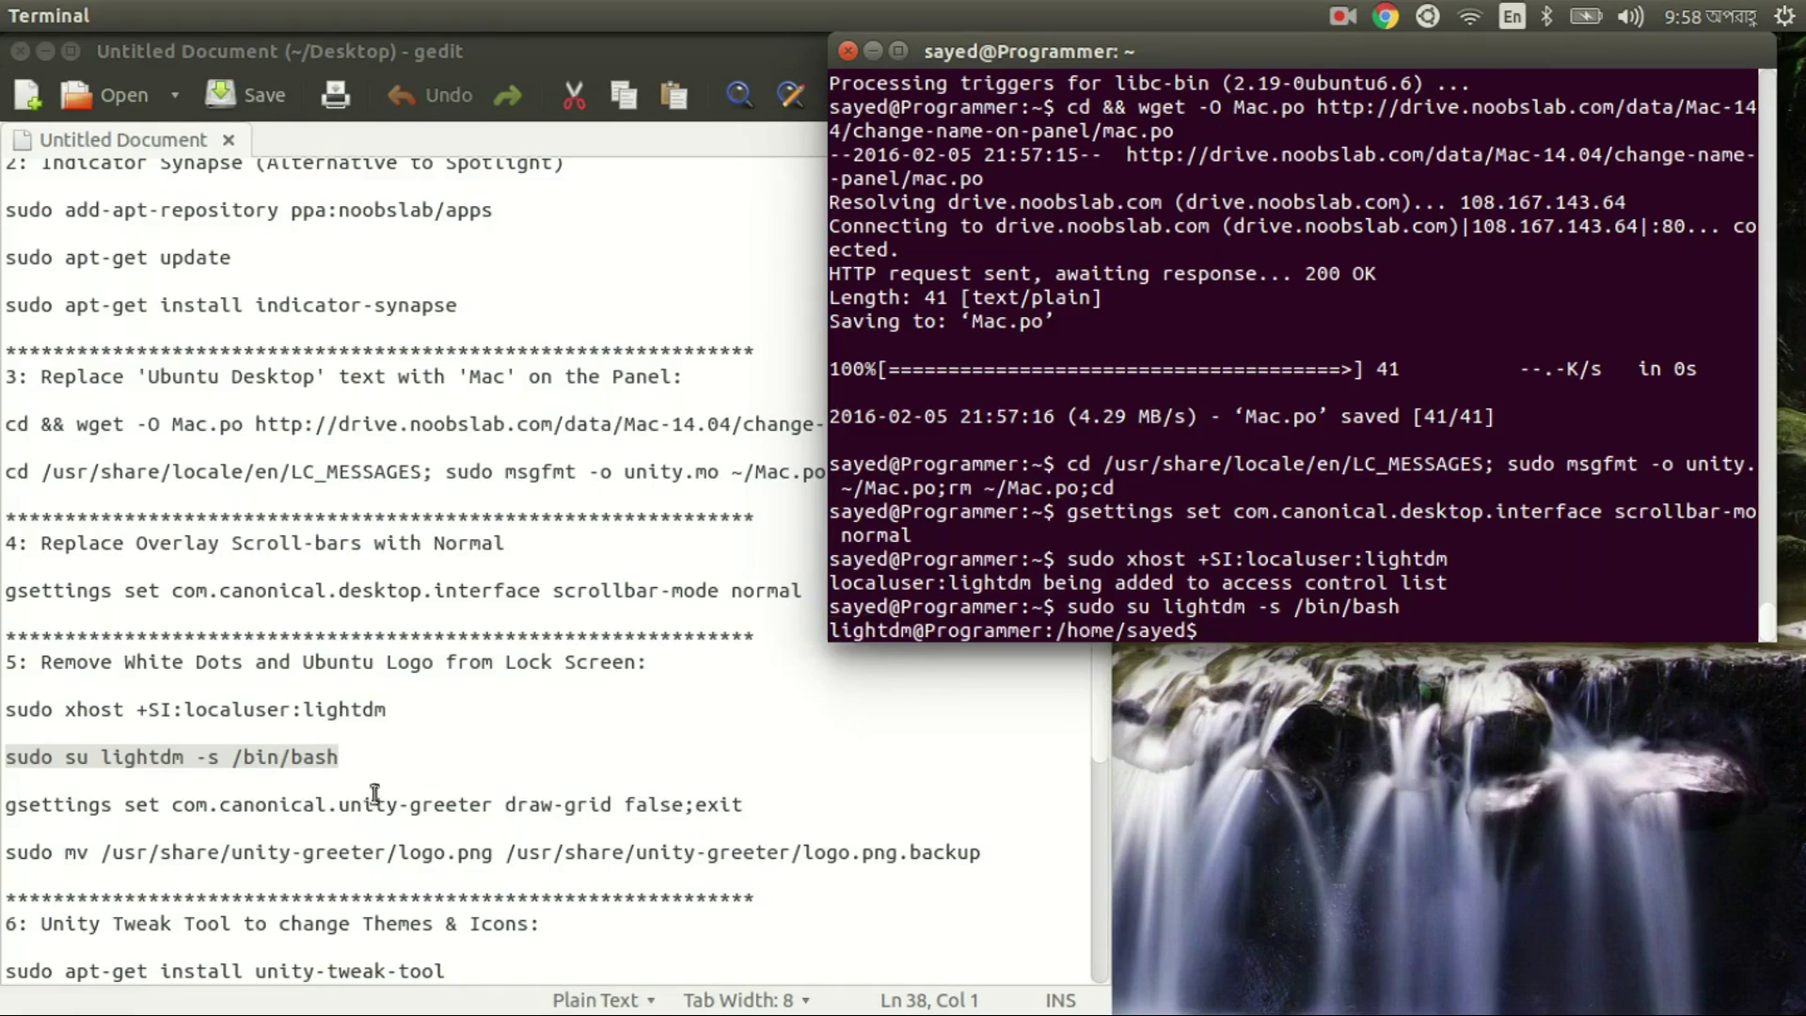
Step: Set the unity-greeter draw-grid setting to false from the lightdm shell
left_click(12, 804)
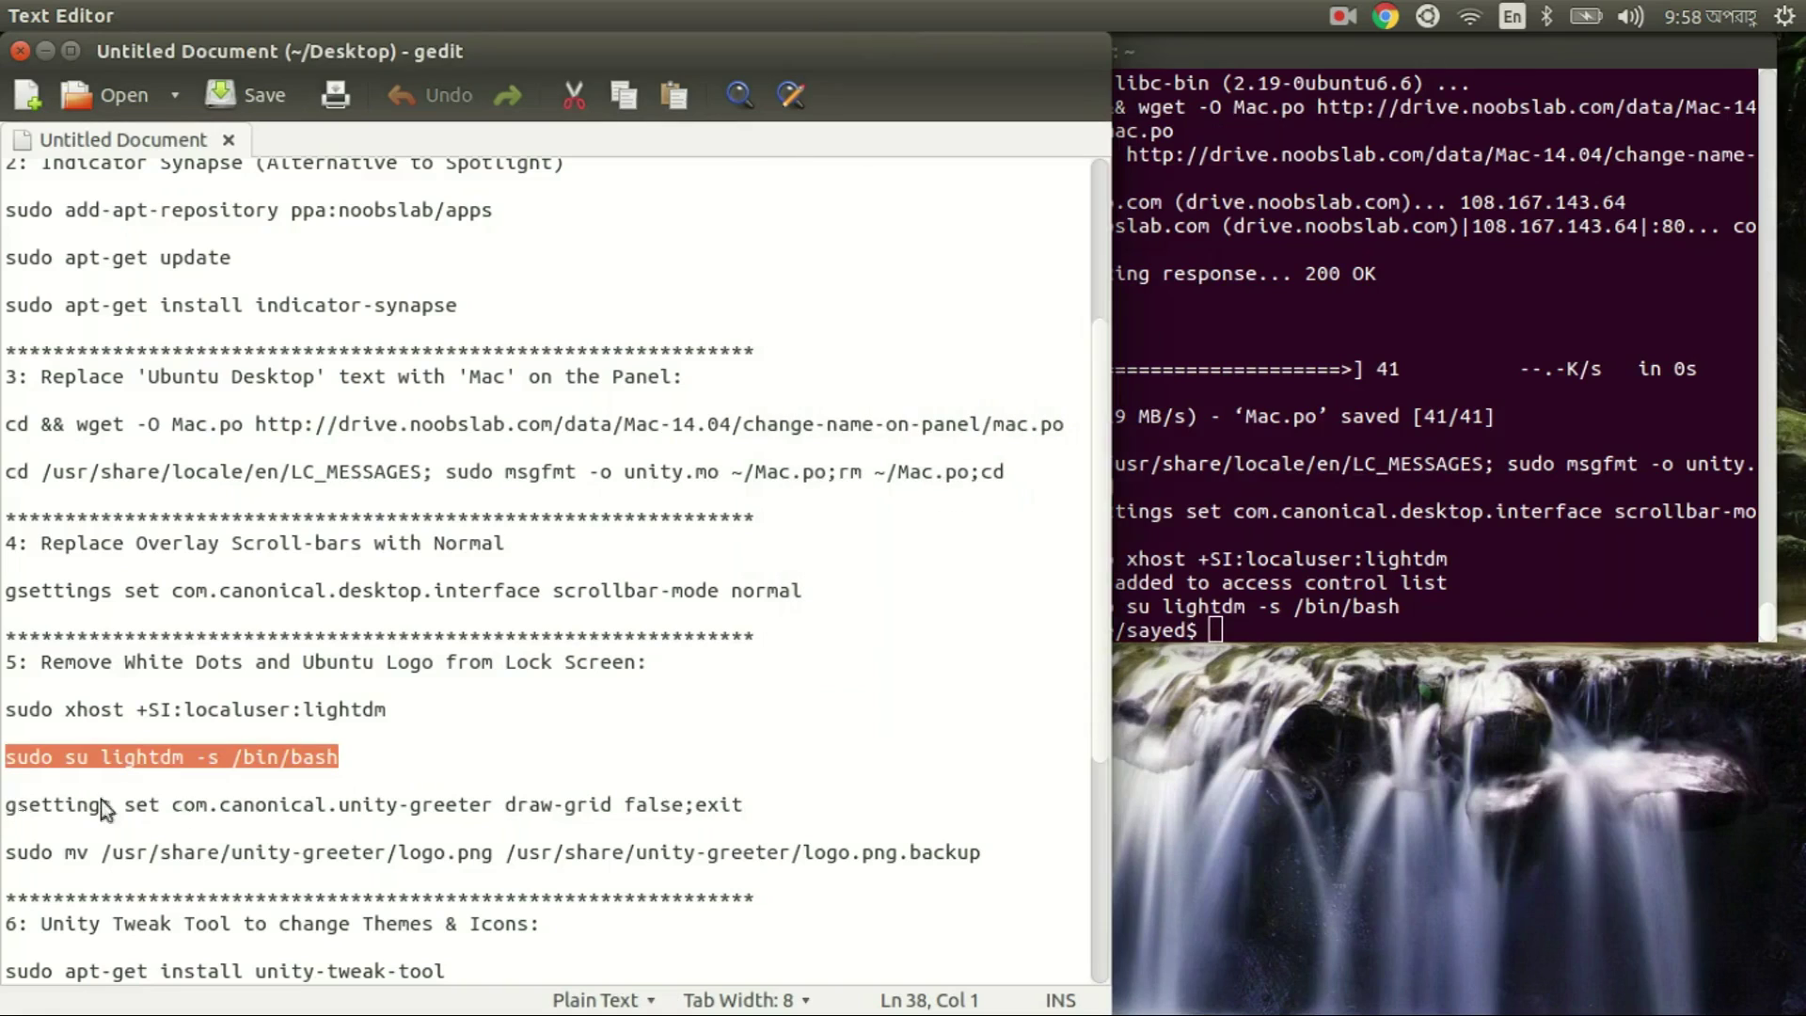
left_click(797, 805)
left_click_drag(757, 802, 8, 807)
key("ctrl+c")
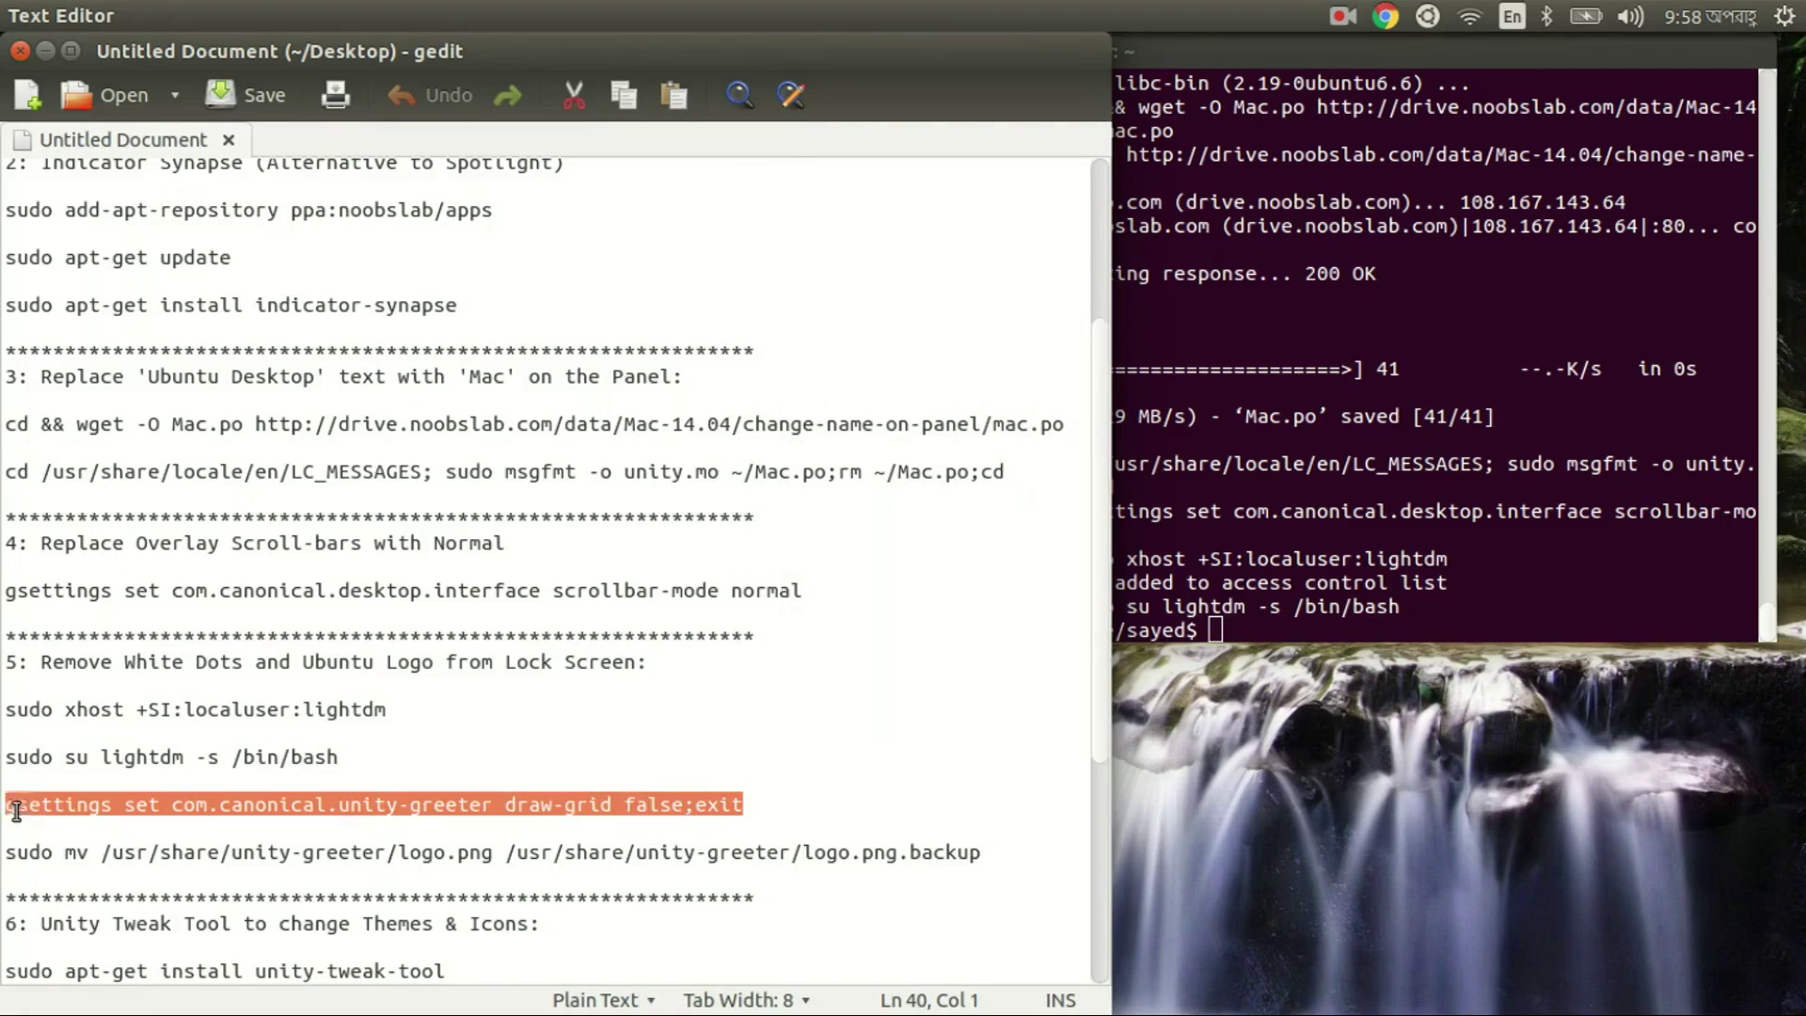
left_click(1260, 629)
middle_click(1260, 629)
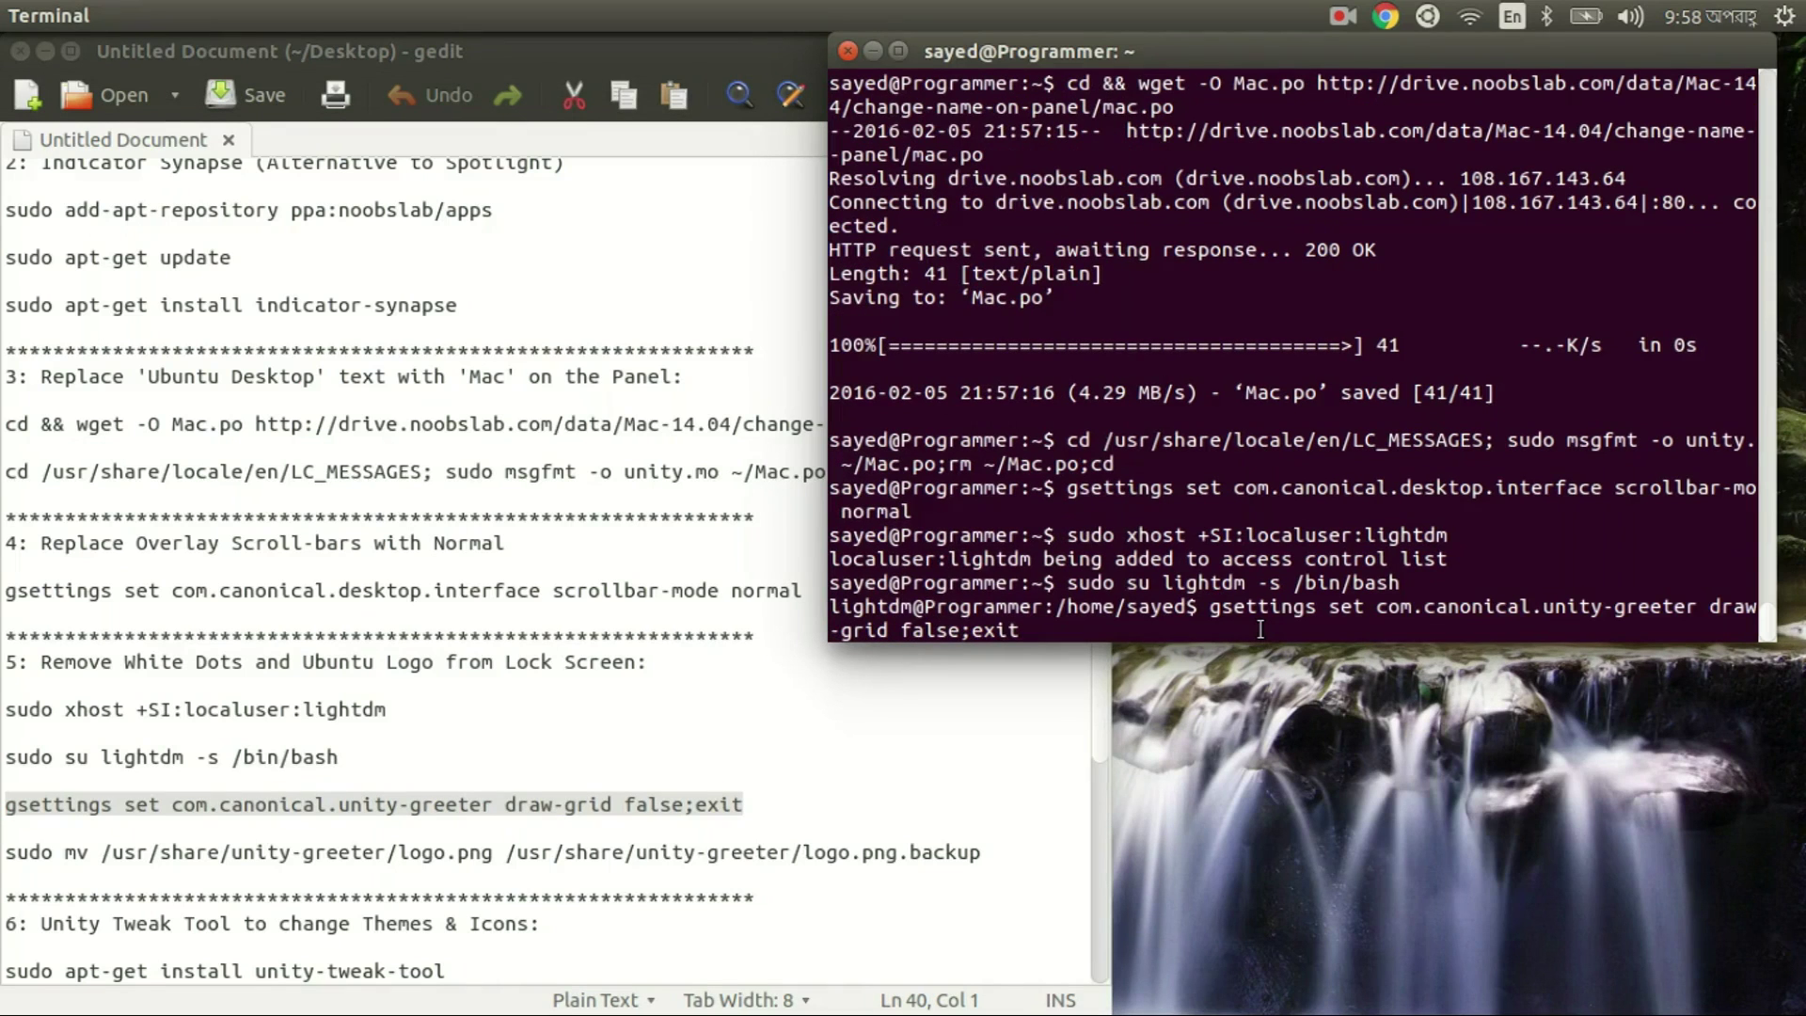
key("Return")
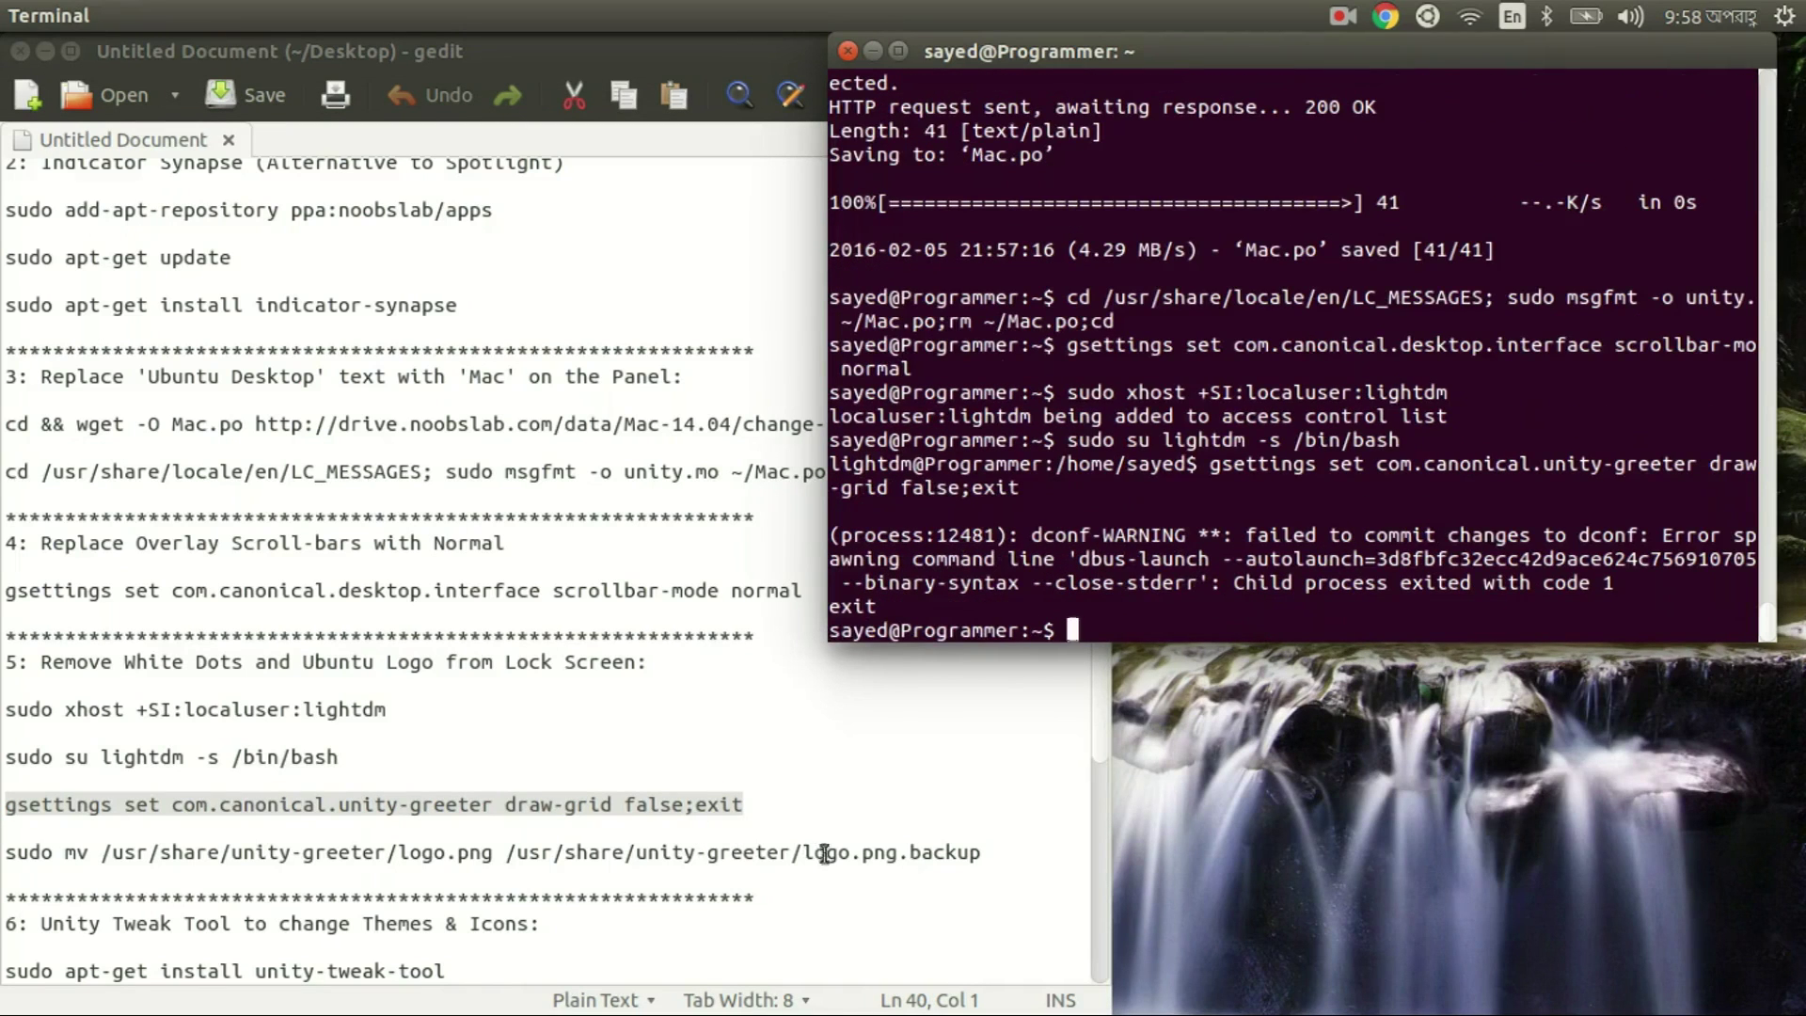
Step: Rename the greeter's logo.png to logo.png.backup with sudo mv
left_click_drag(981, 858, 8, 858)
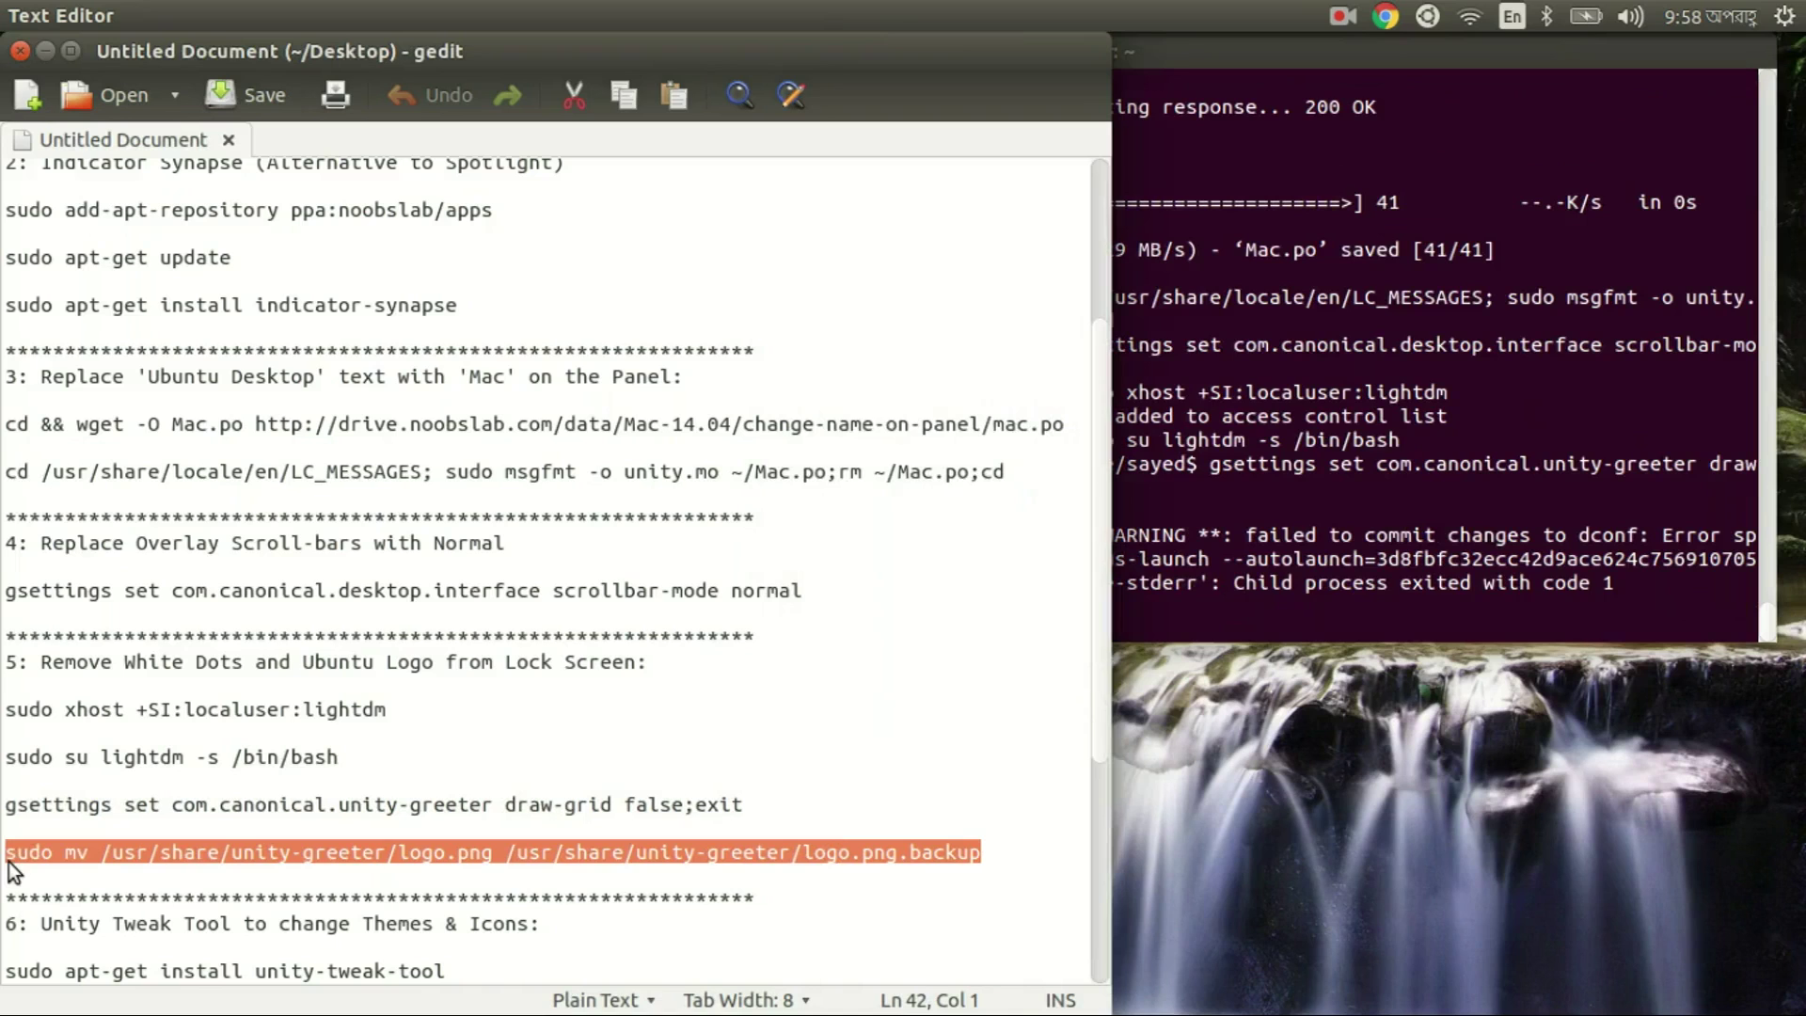
left_click(1283, 622)
type("sudo mv /usr/share/unity-greeter/logo.png /usr/share/unity-greeter/logo.png.backup")
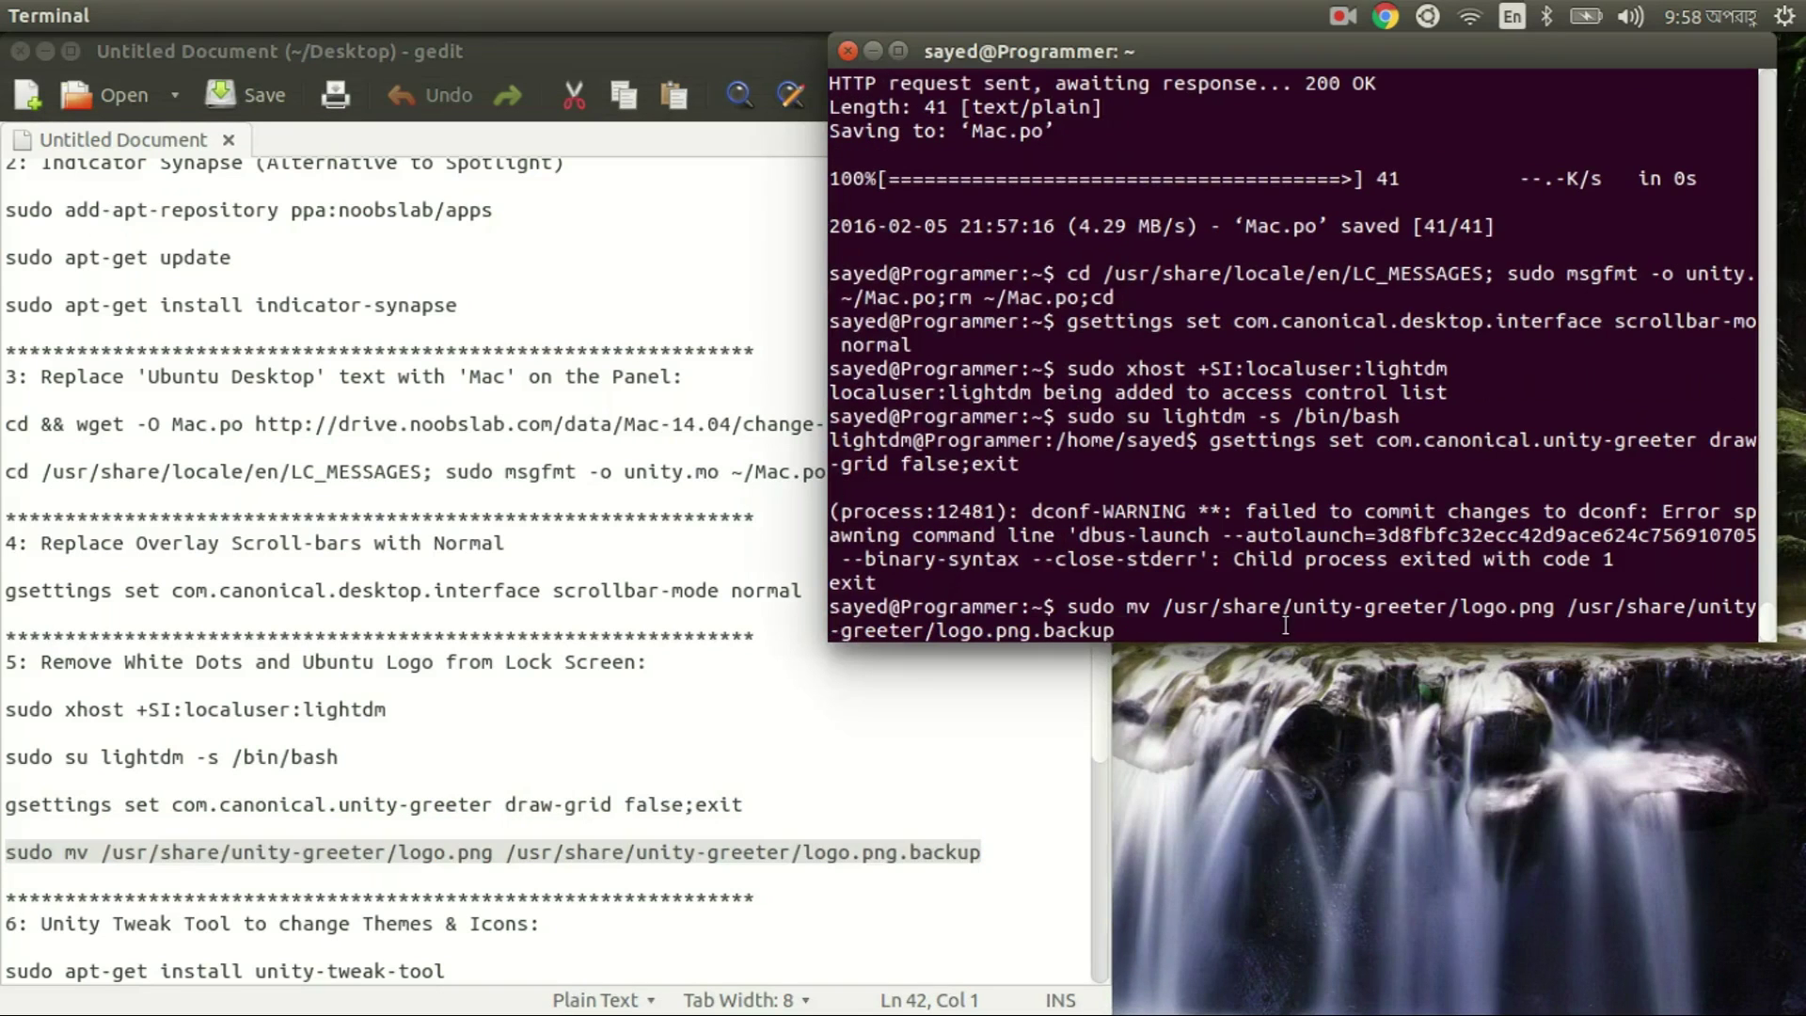
key("Return")
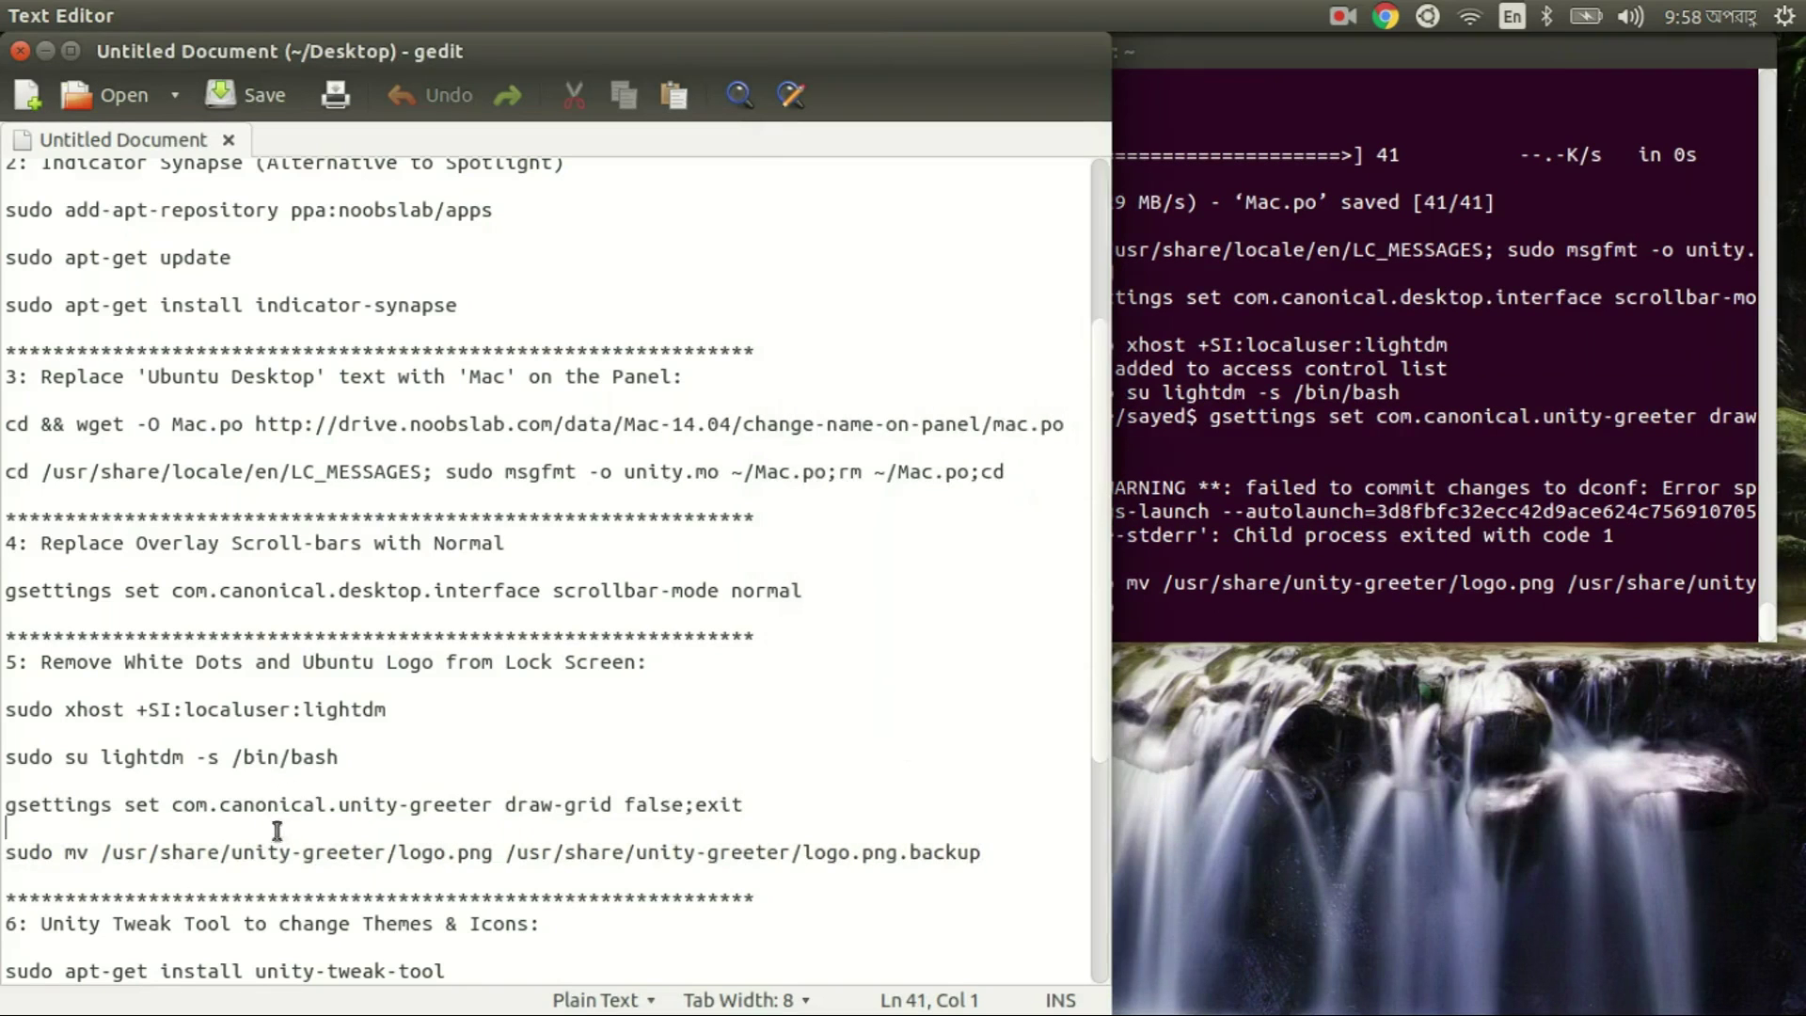
Step: Install unity-tweak-tool with apt-get and decline launching it immediately
left_click(279, 834)
scroll(332, 756, "down", 2)
scroll(486, 783, "down", 2)
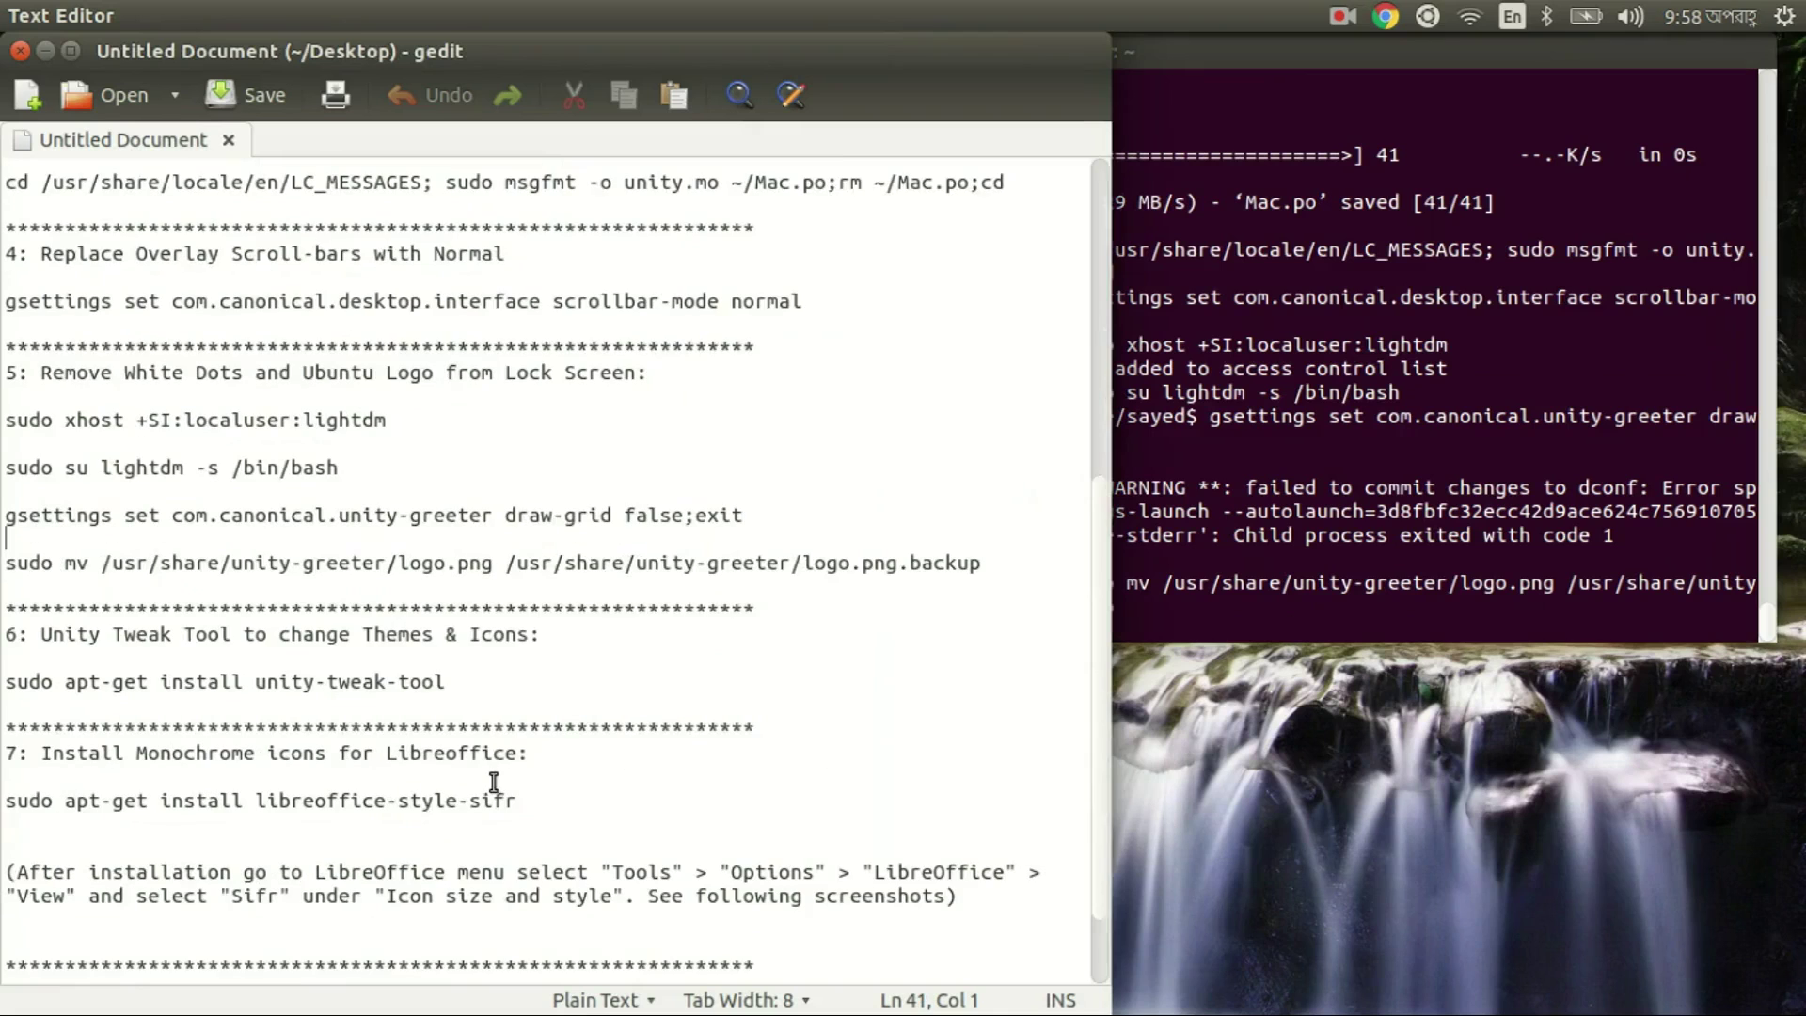
scroll(493, 783, "down", 1)
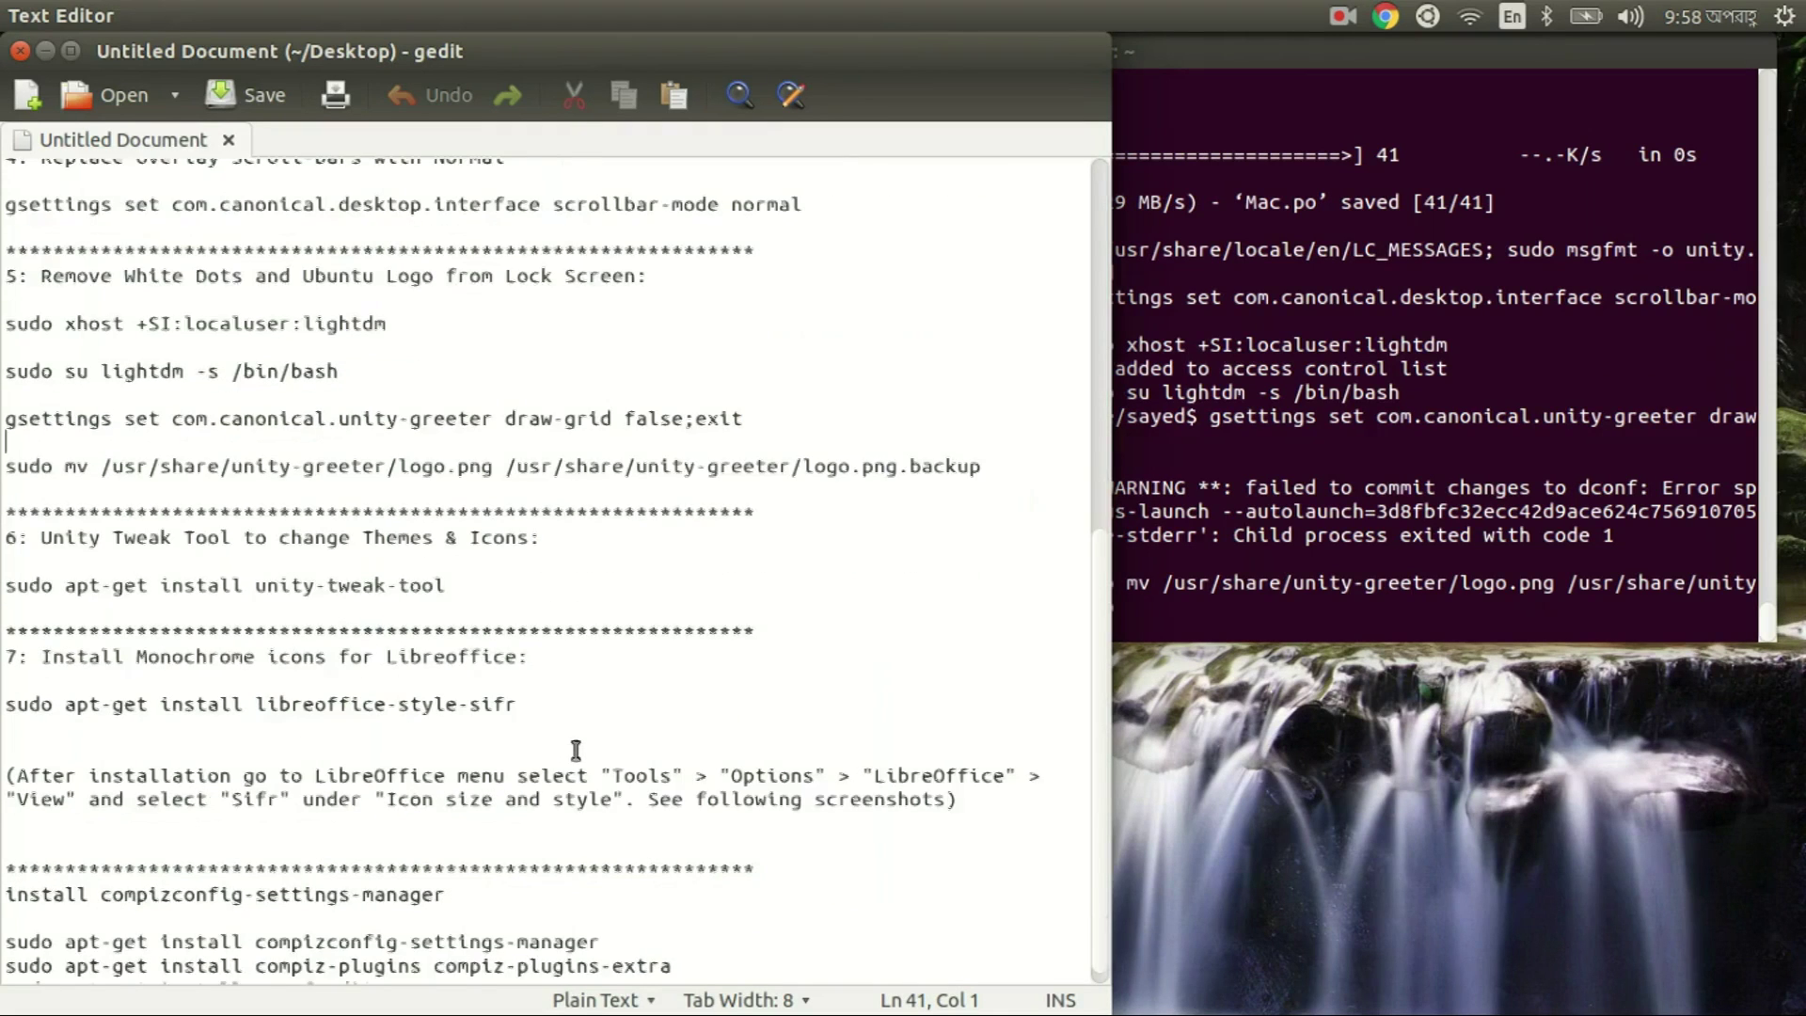
left_click(543, 657)
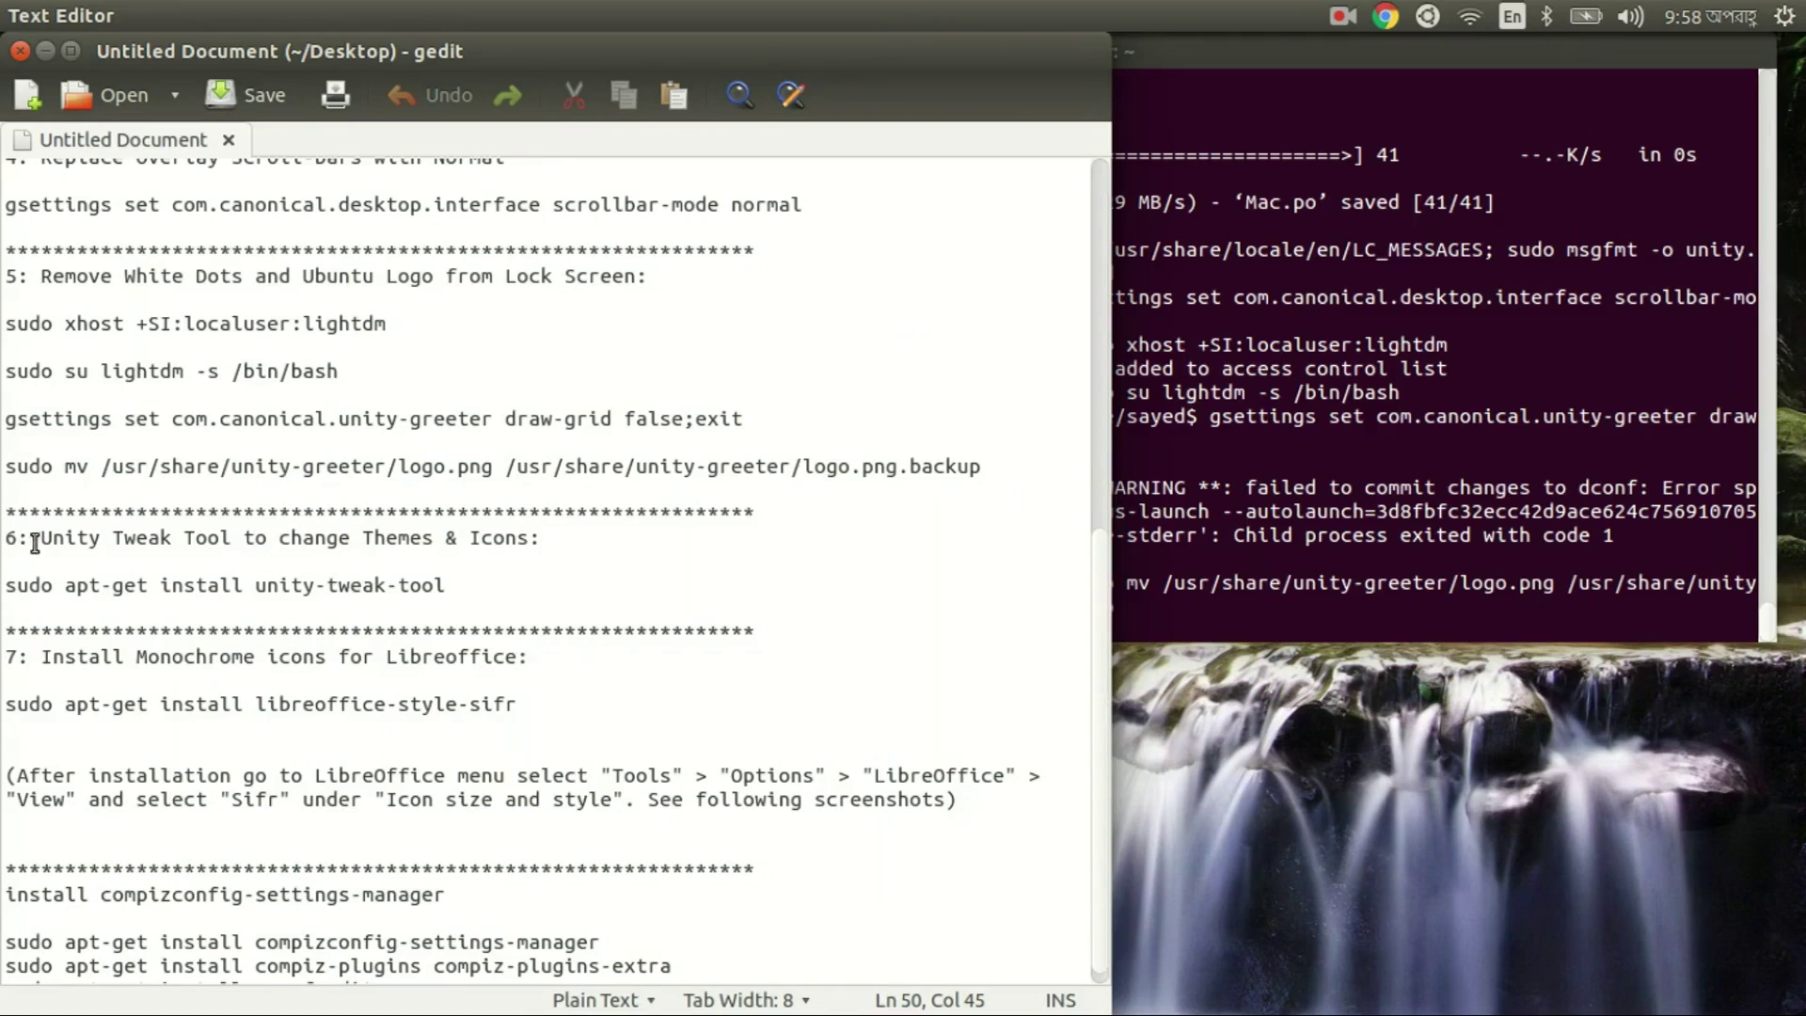
left_click_drag(40, 537, 290, 538)
left_click(480, 585)
left_click_drag(449, 585, 8, 586)
key("ctrl+c")
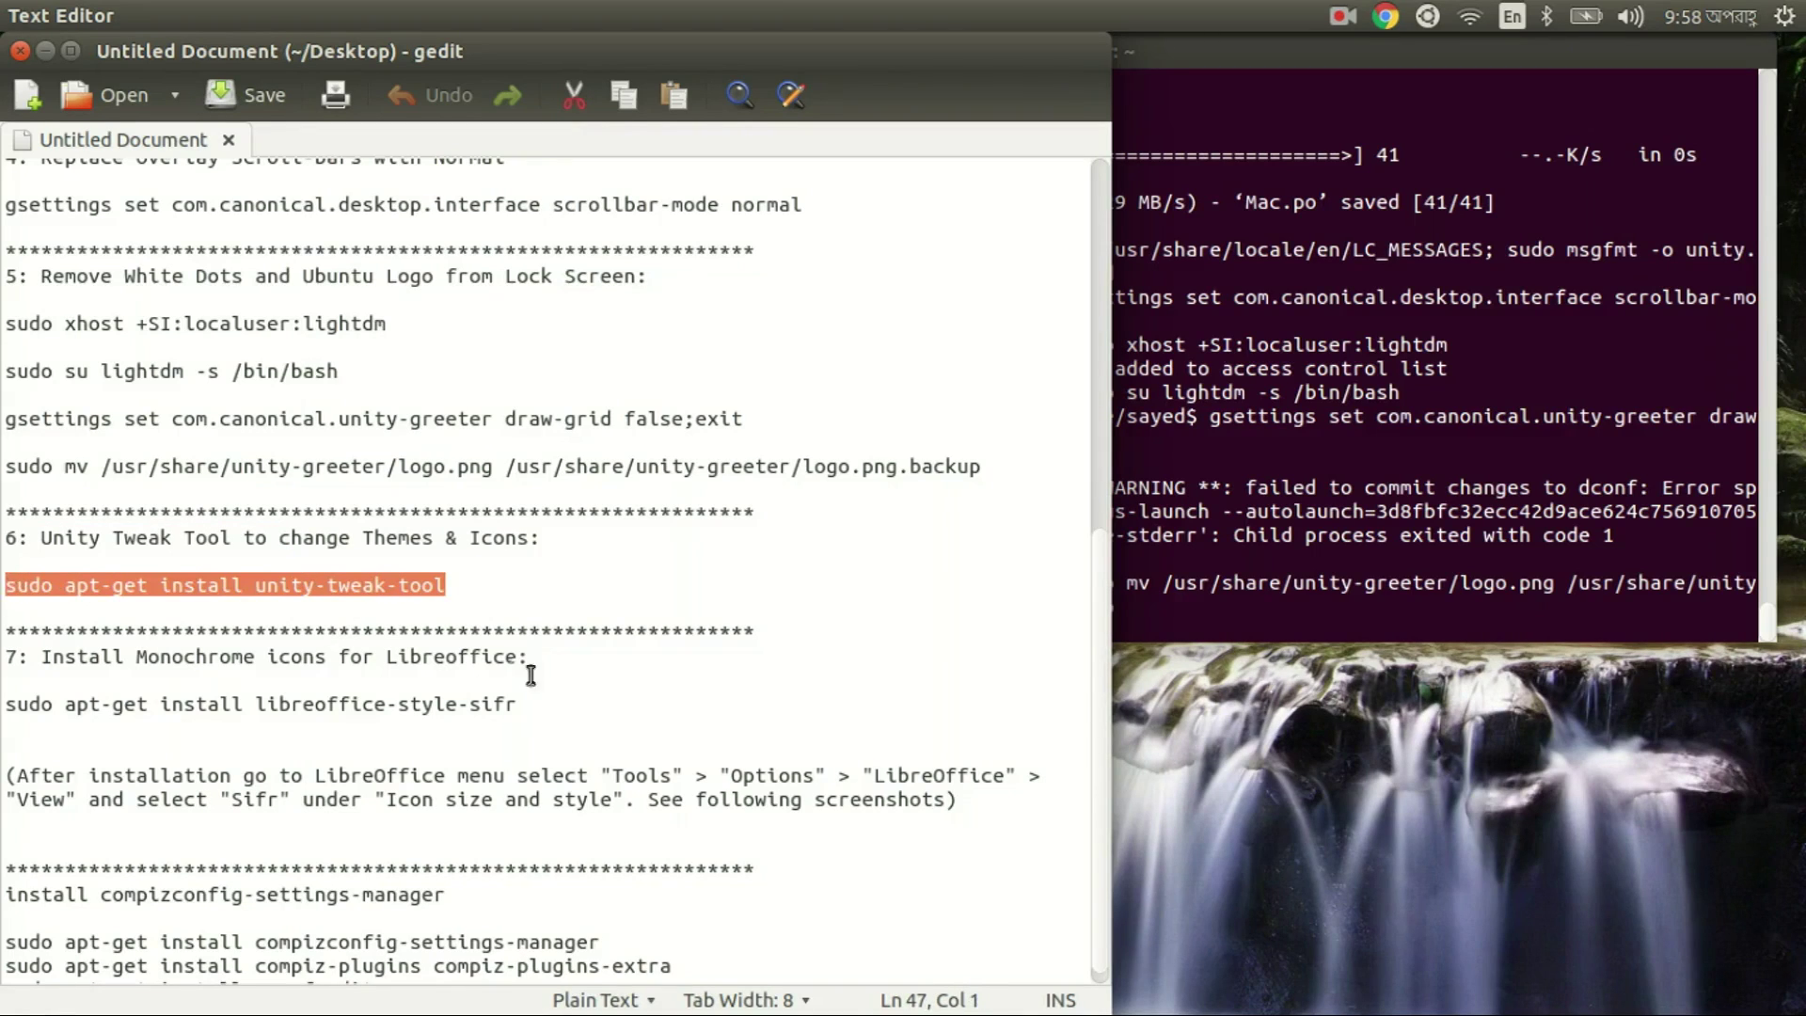
left_click(1224, 642)
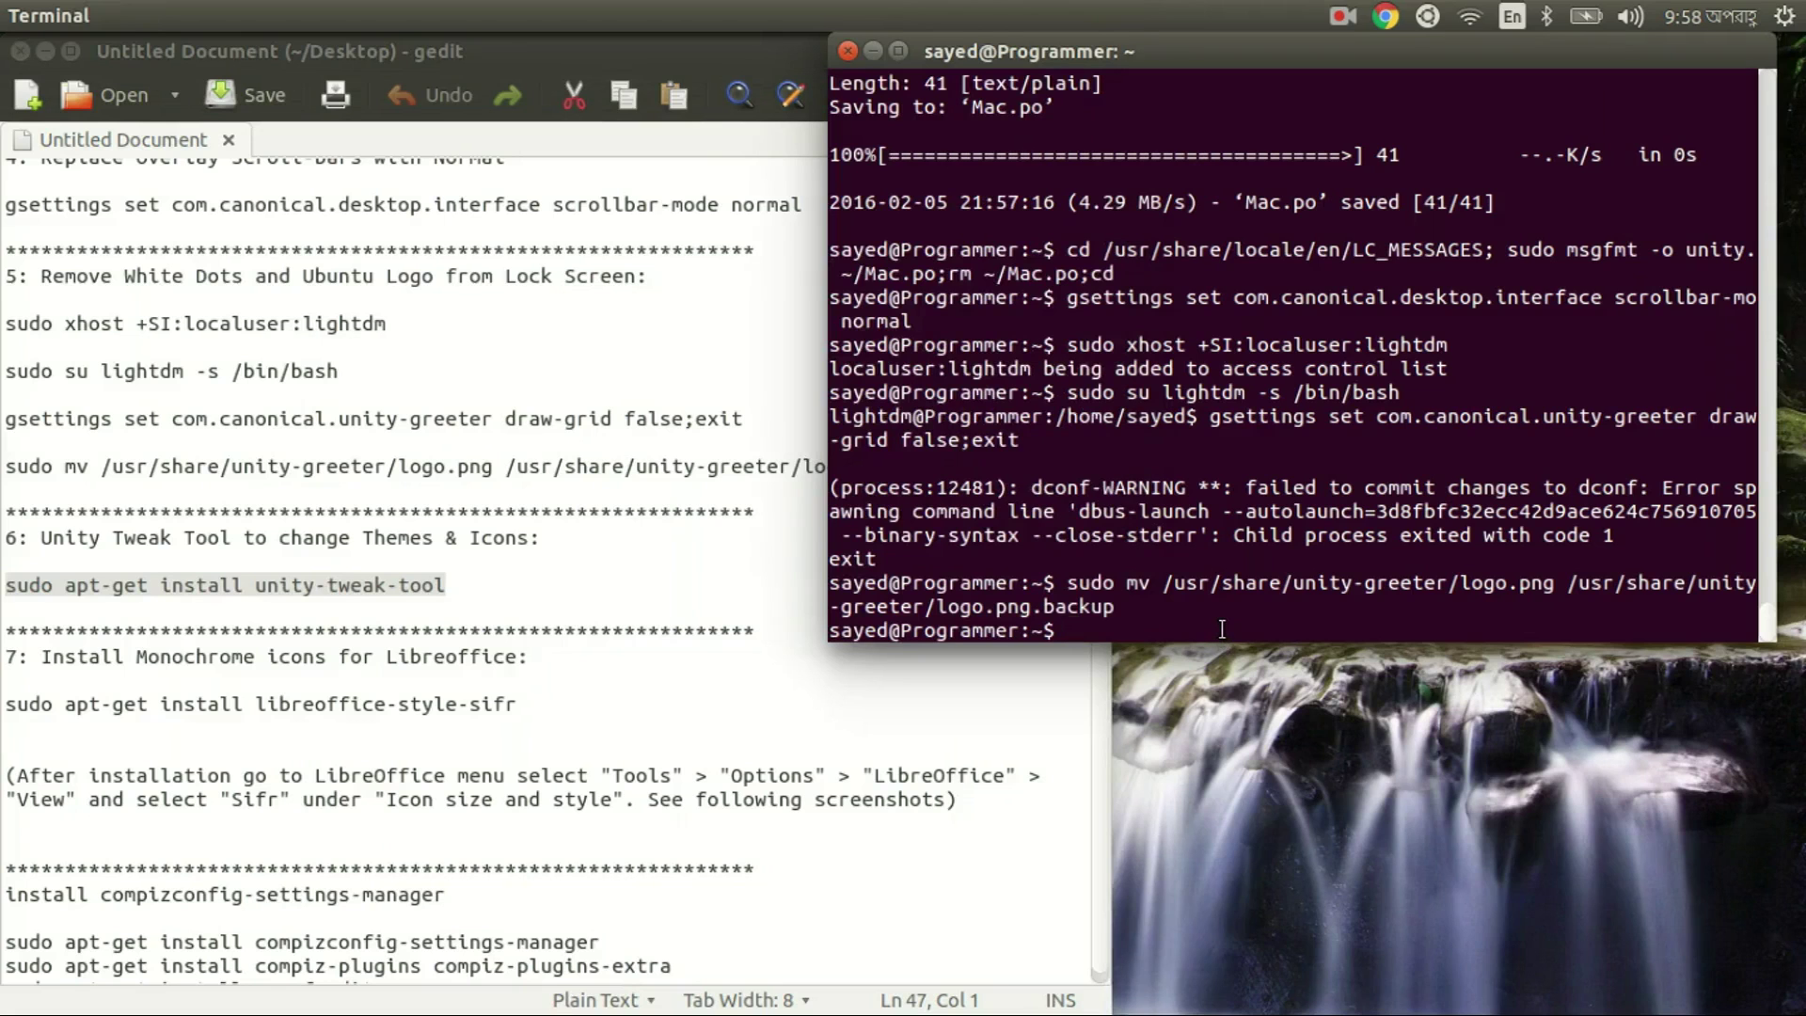
middle_click(1222, 630)
key("Return")
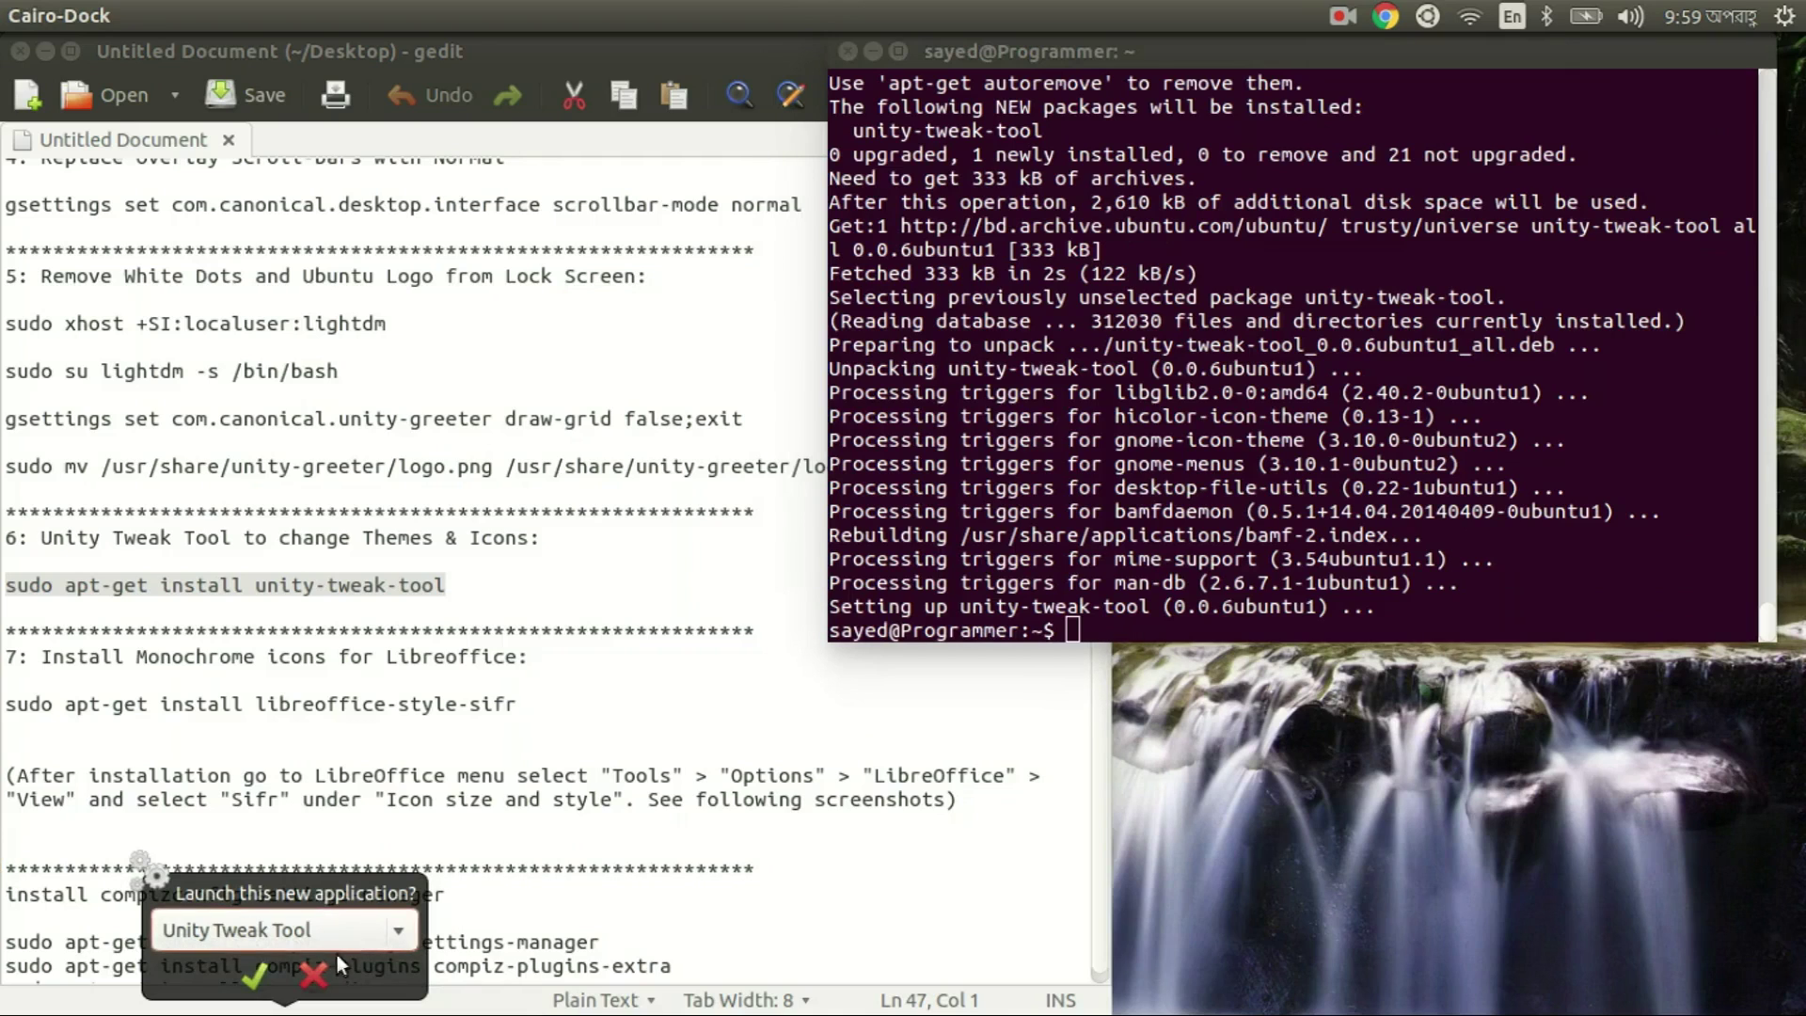
left_click(312, 975)
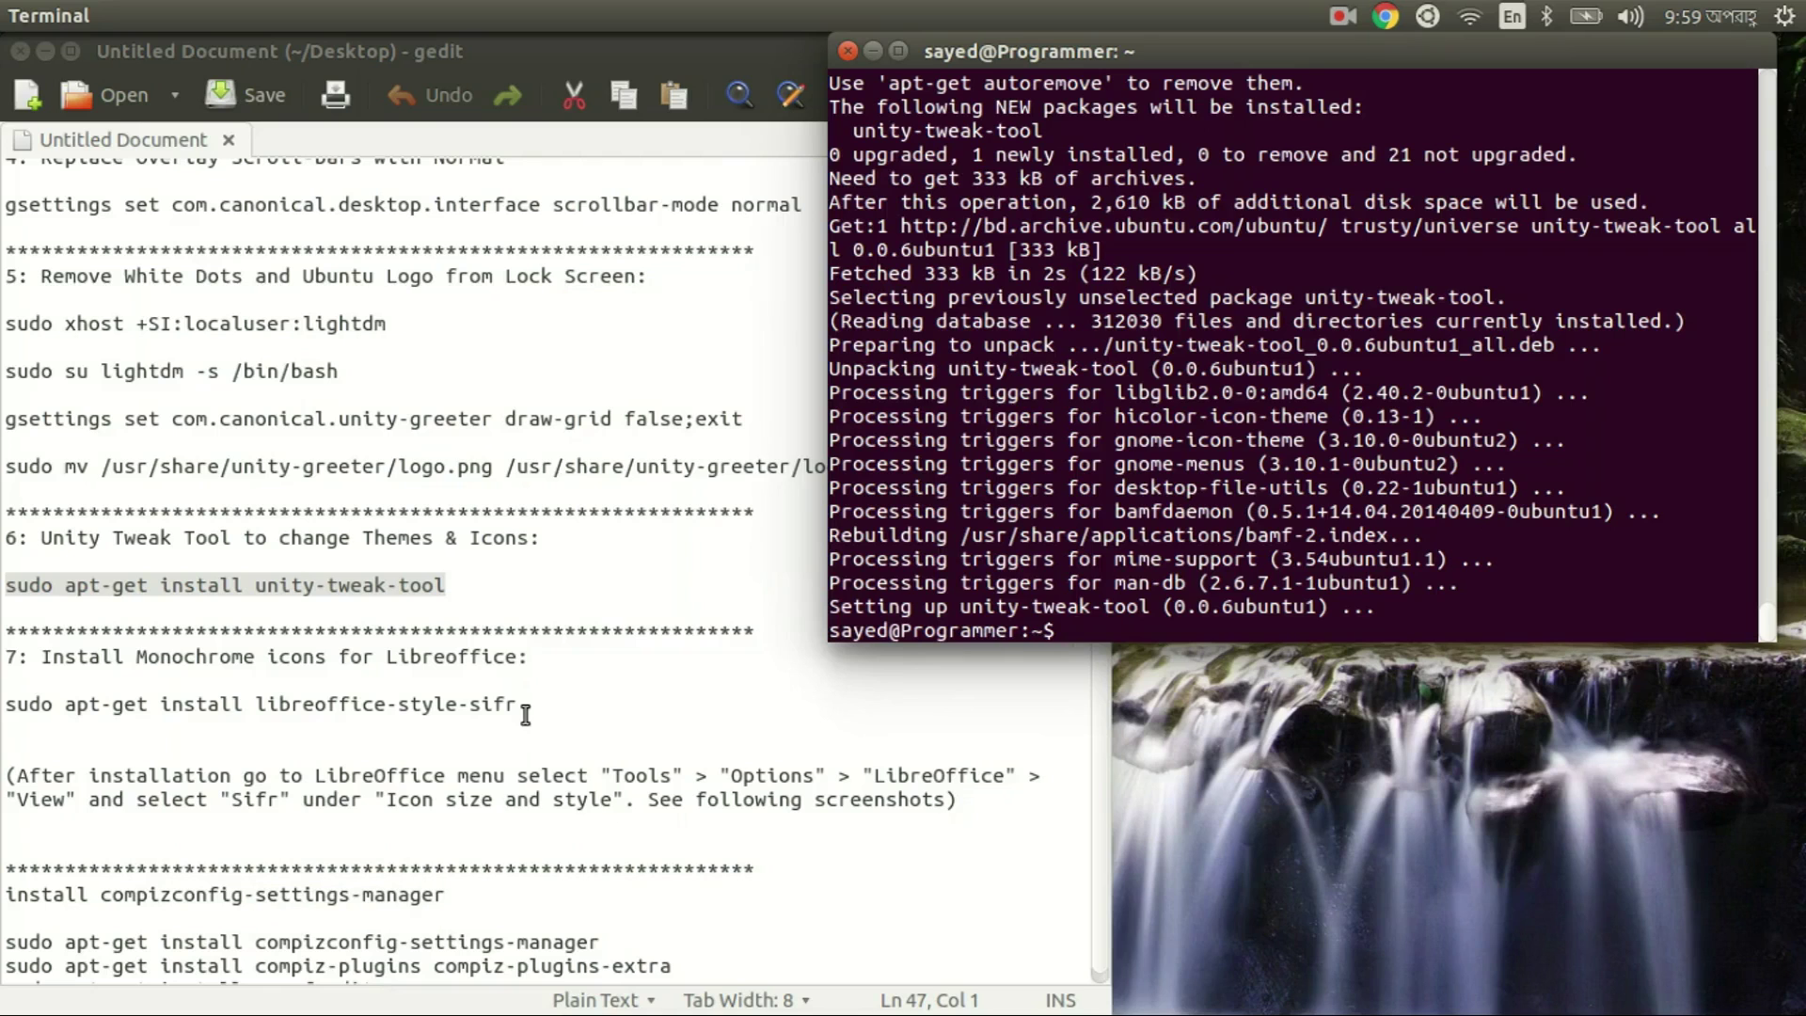
left_click_drag(521, 704, 15, 701)
key("ctrl+c")
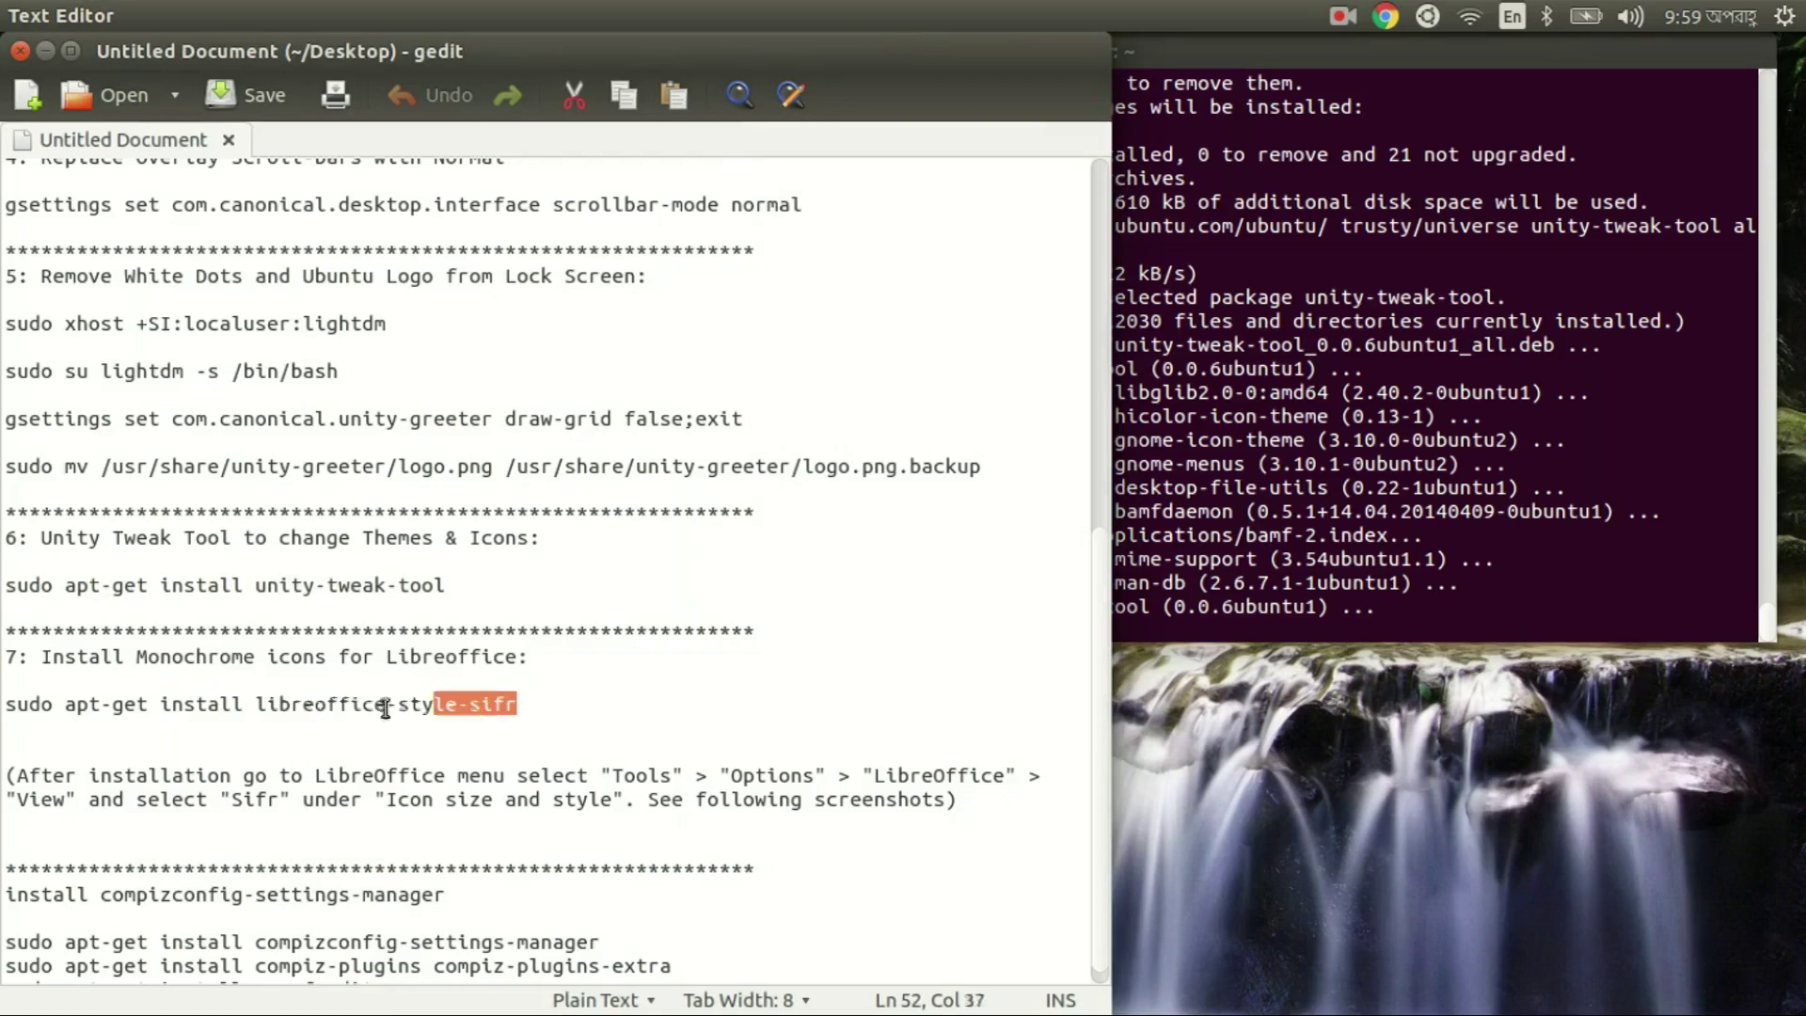
Step: Install libreoffice-style-sifr via apt-get, then open the Dash with Super
left_click(1318, 635)
middle_click(1319, 635)
key("Return")
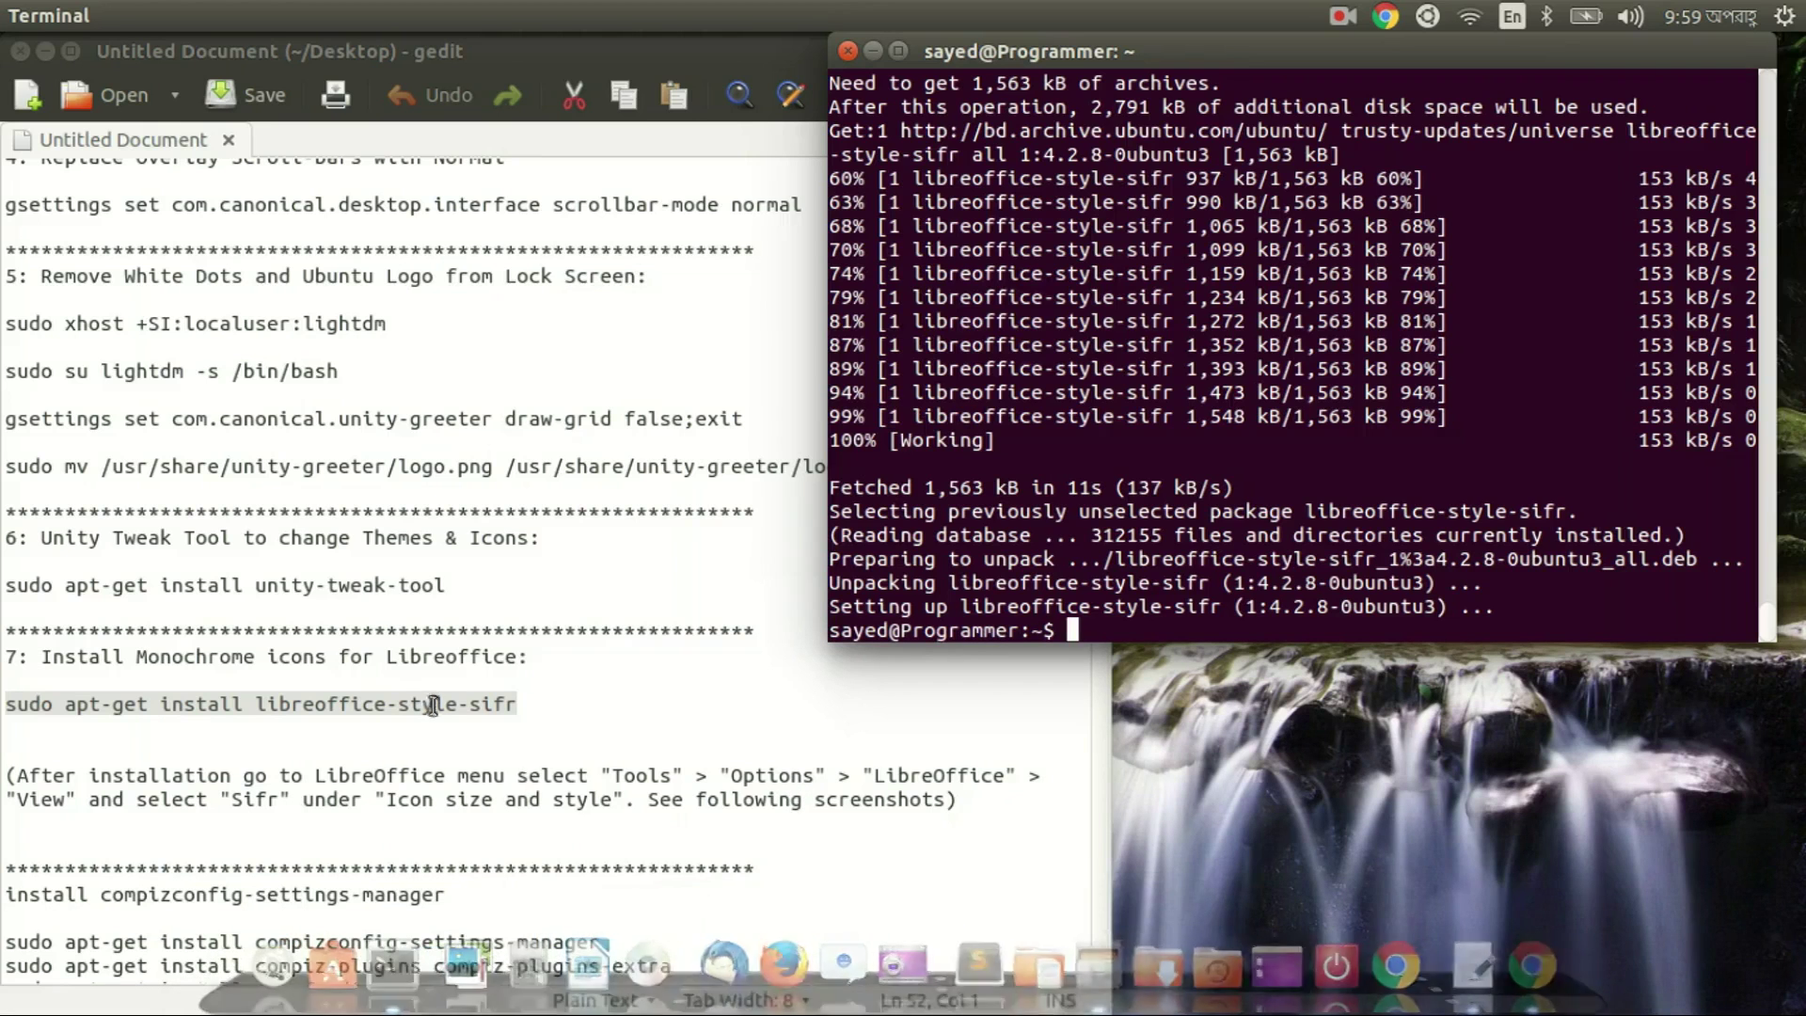
key("super")
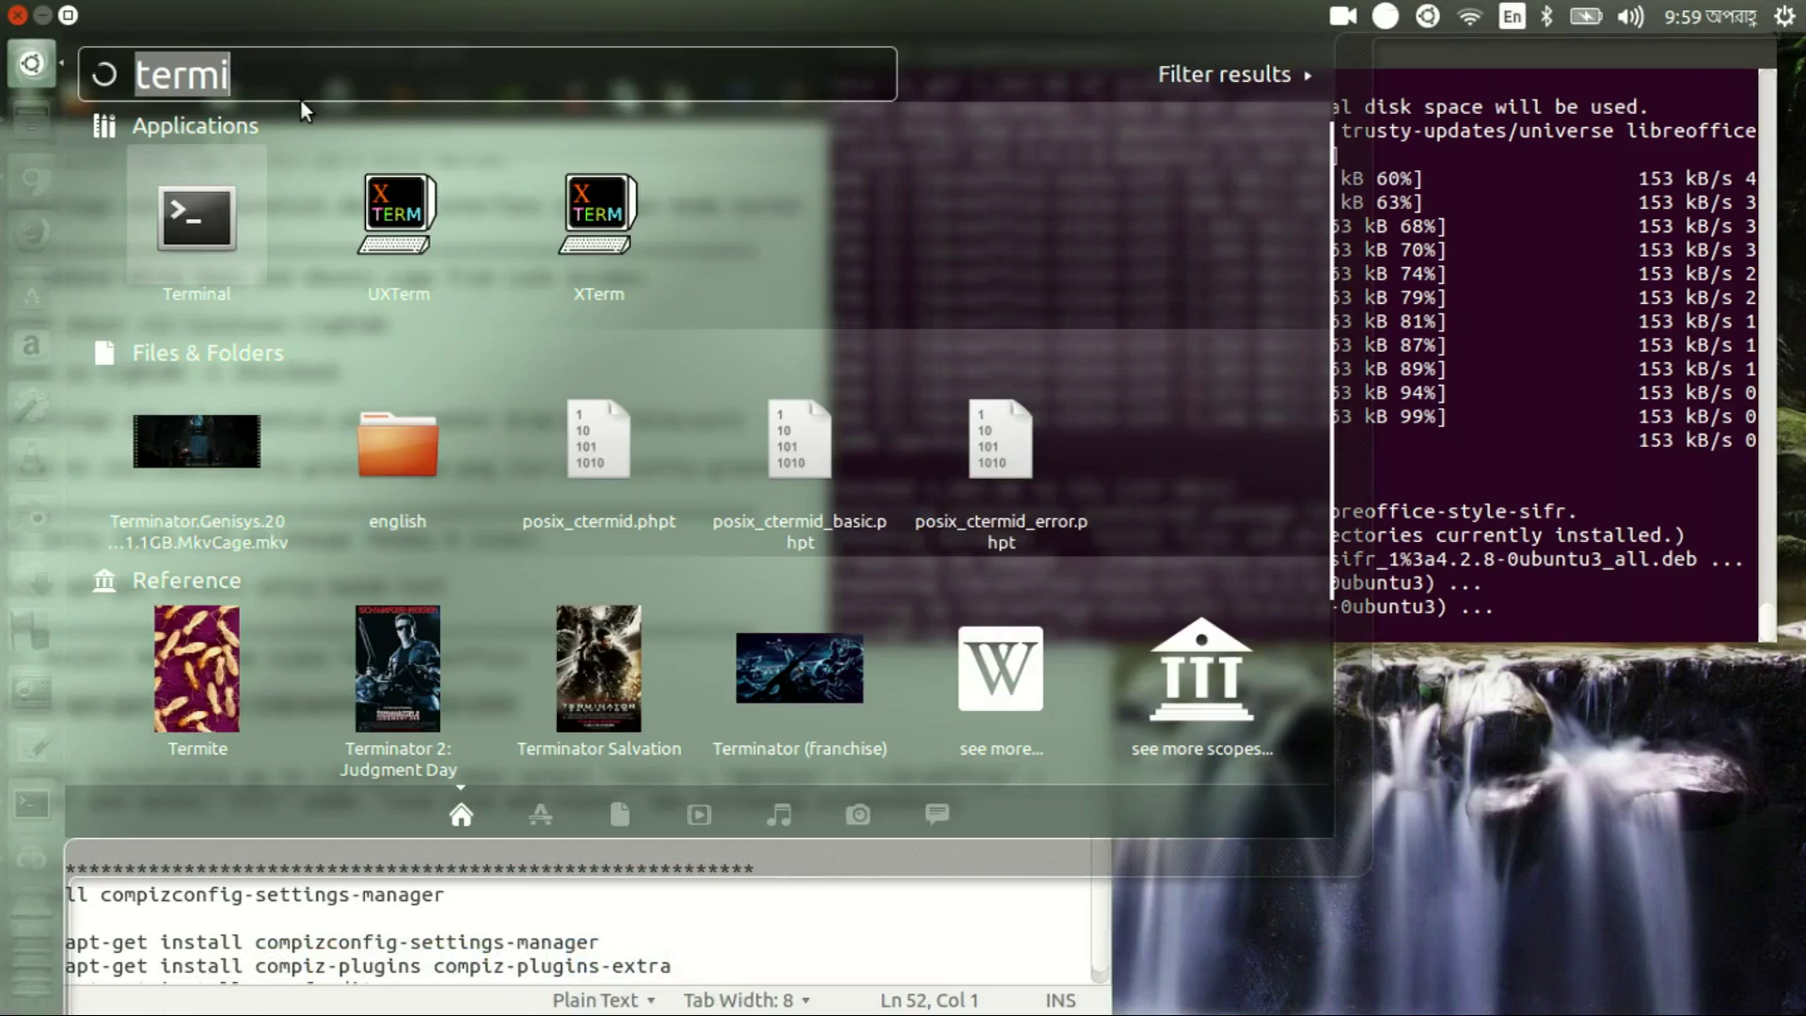
type("l")
Step: Launch LibreOffice Writer from the Dash and maximize its blank Untitled 1 window
key("BackSpace")
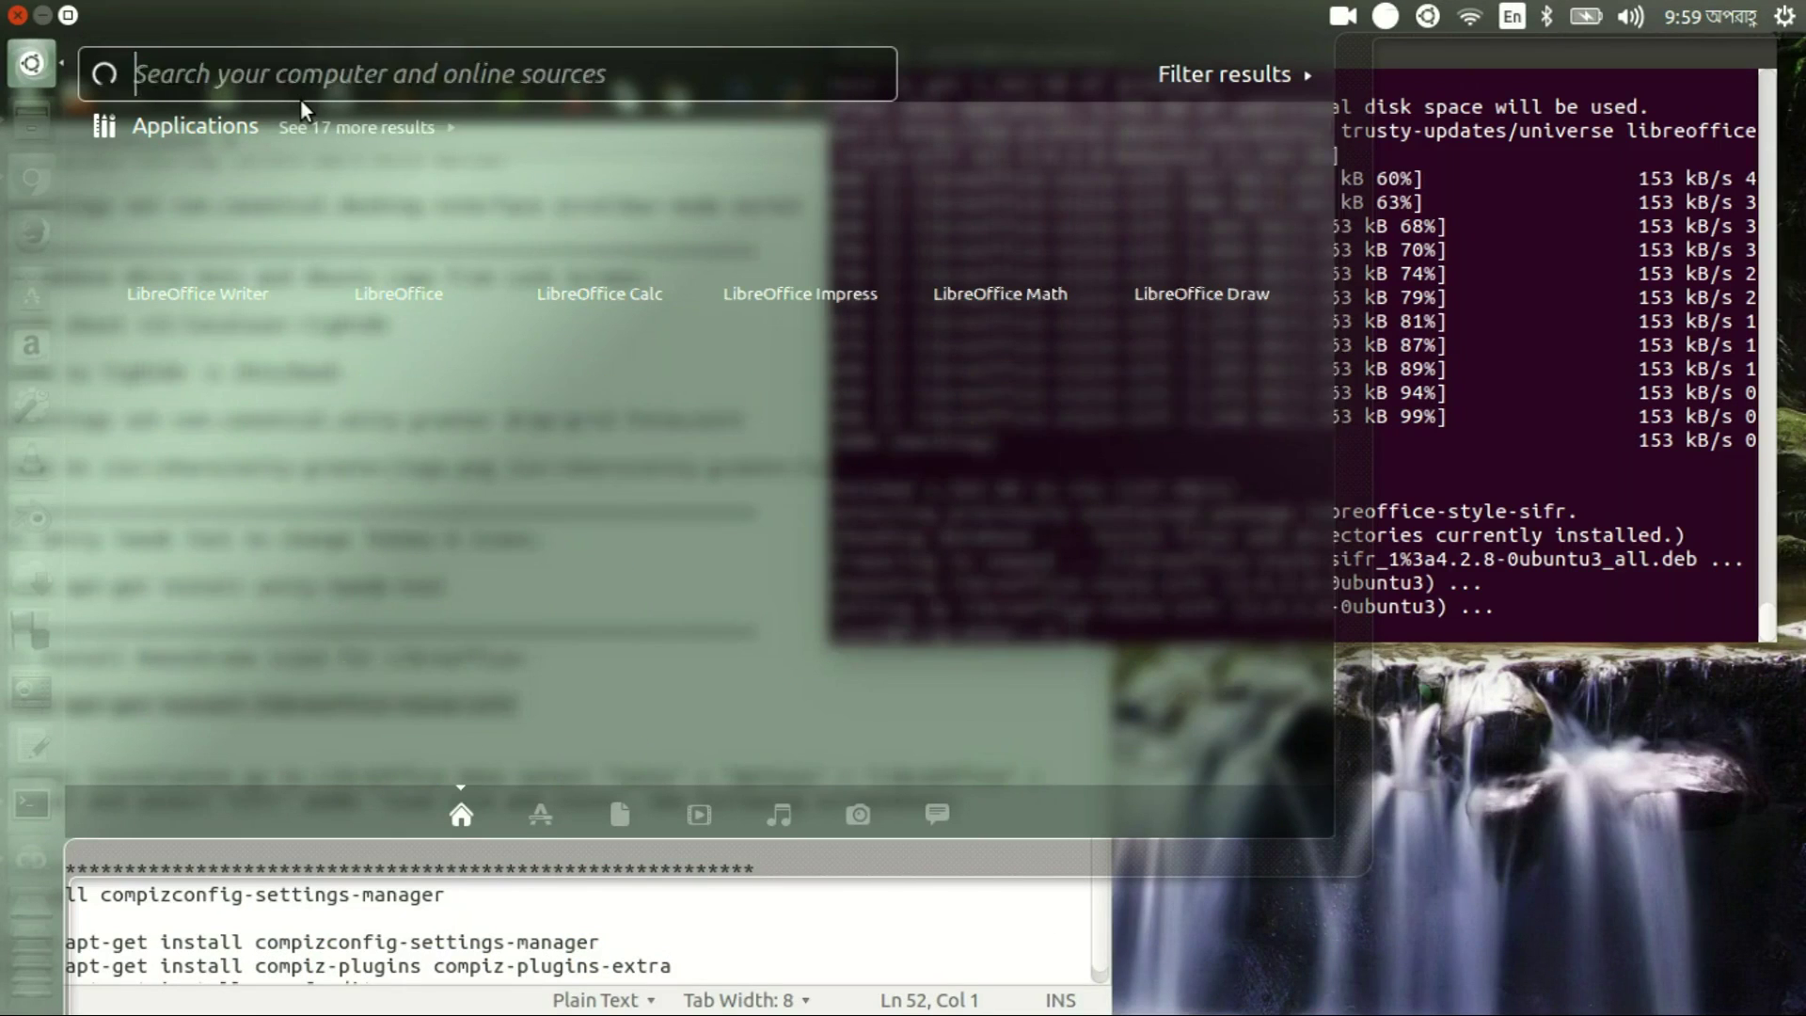
type("office")
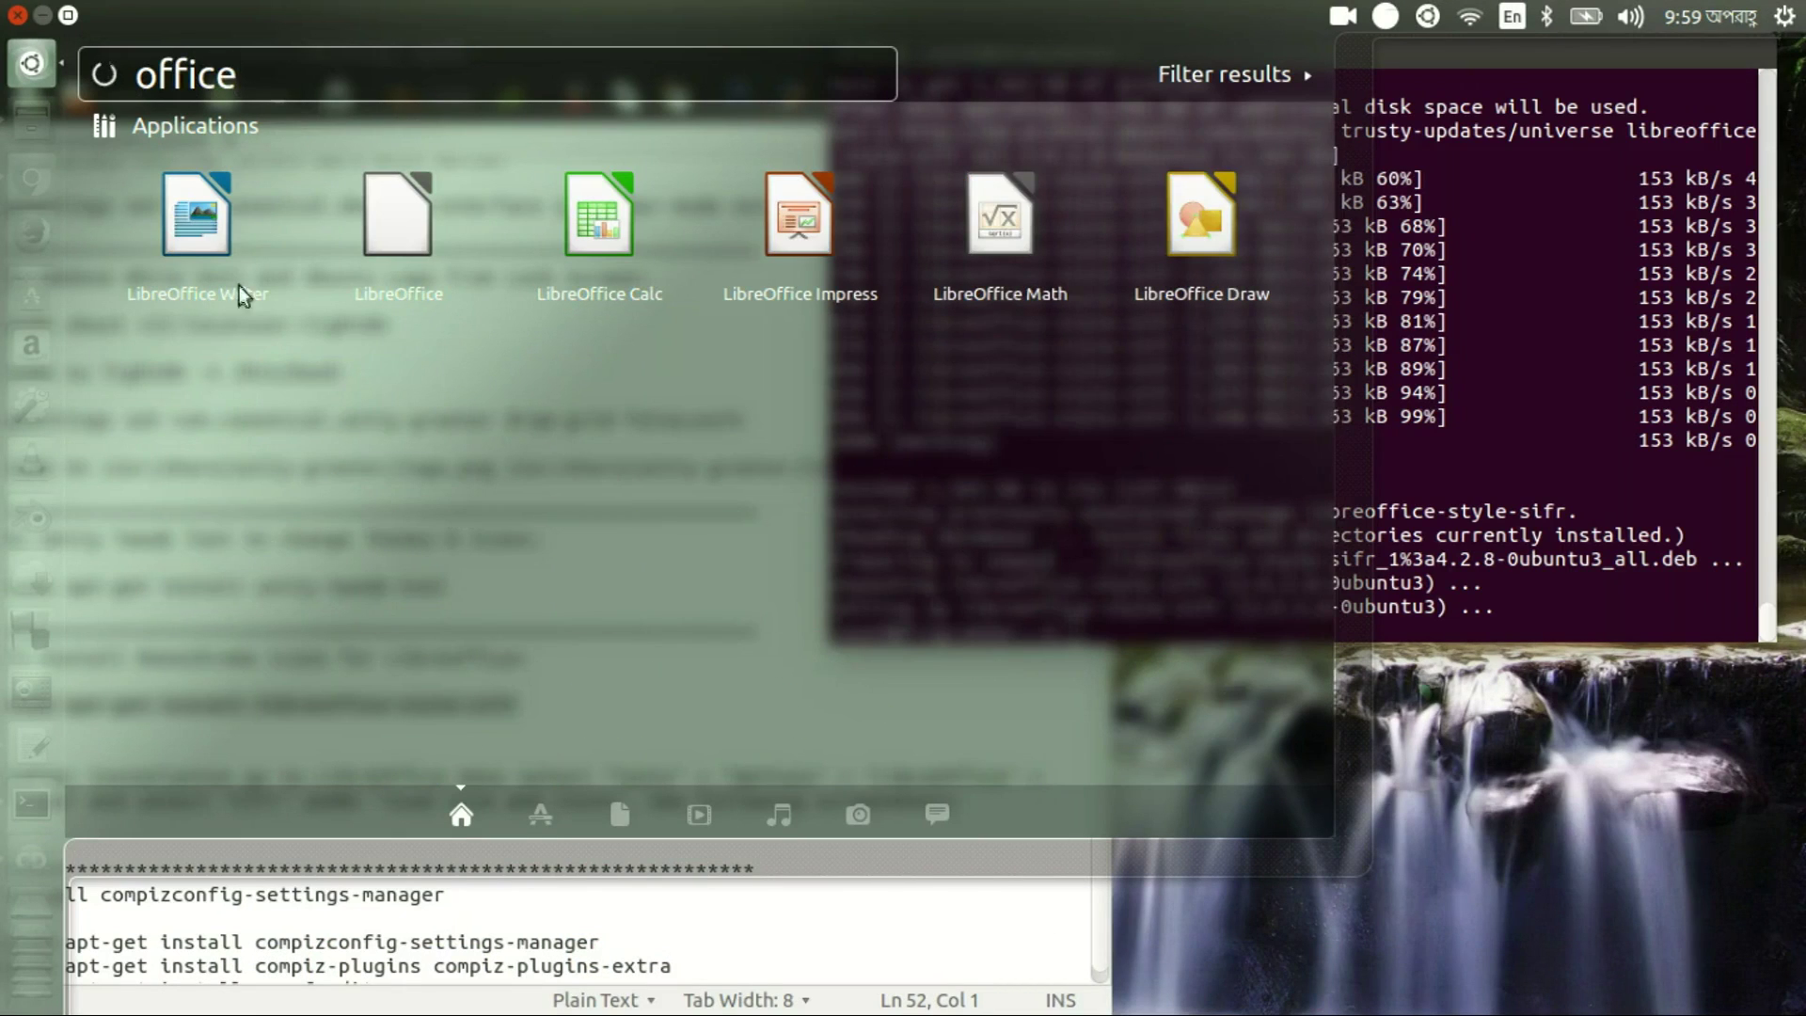
left_click(194, 237)
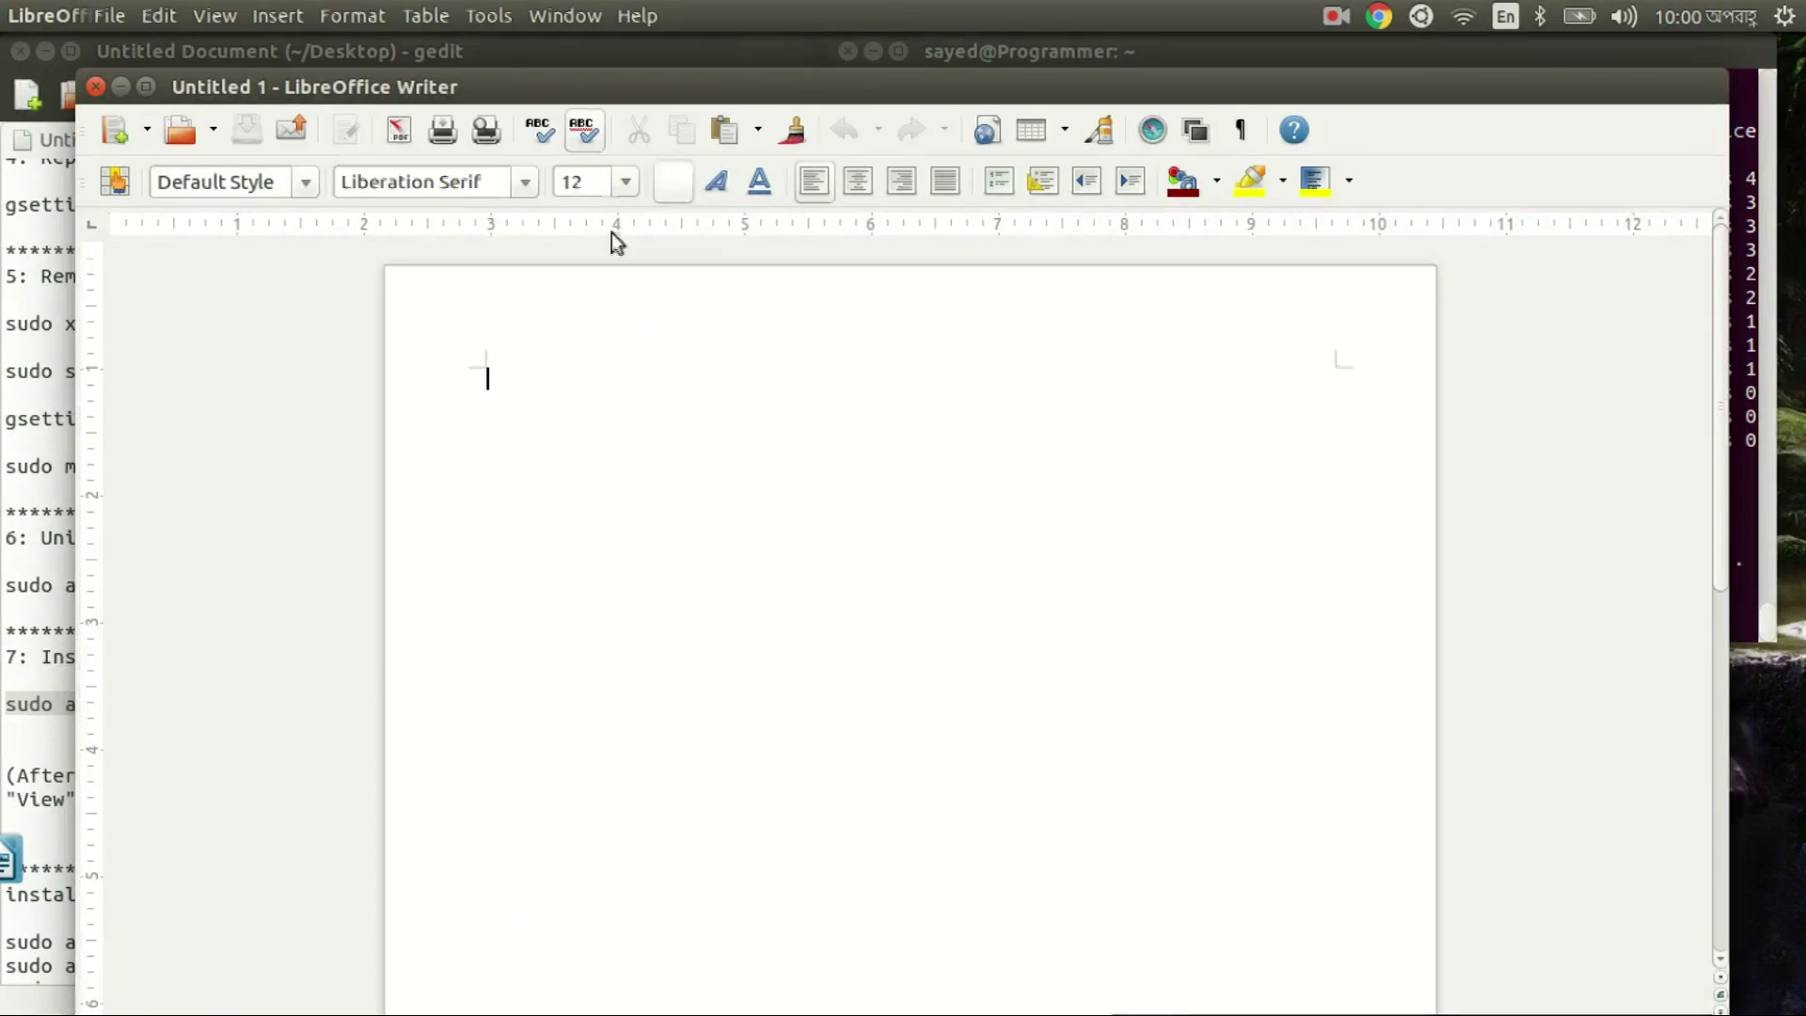
double_click(528, 83)
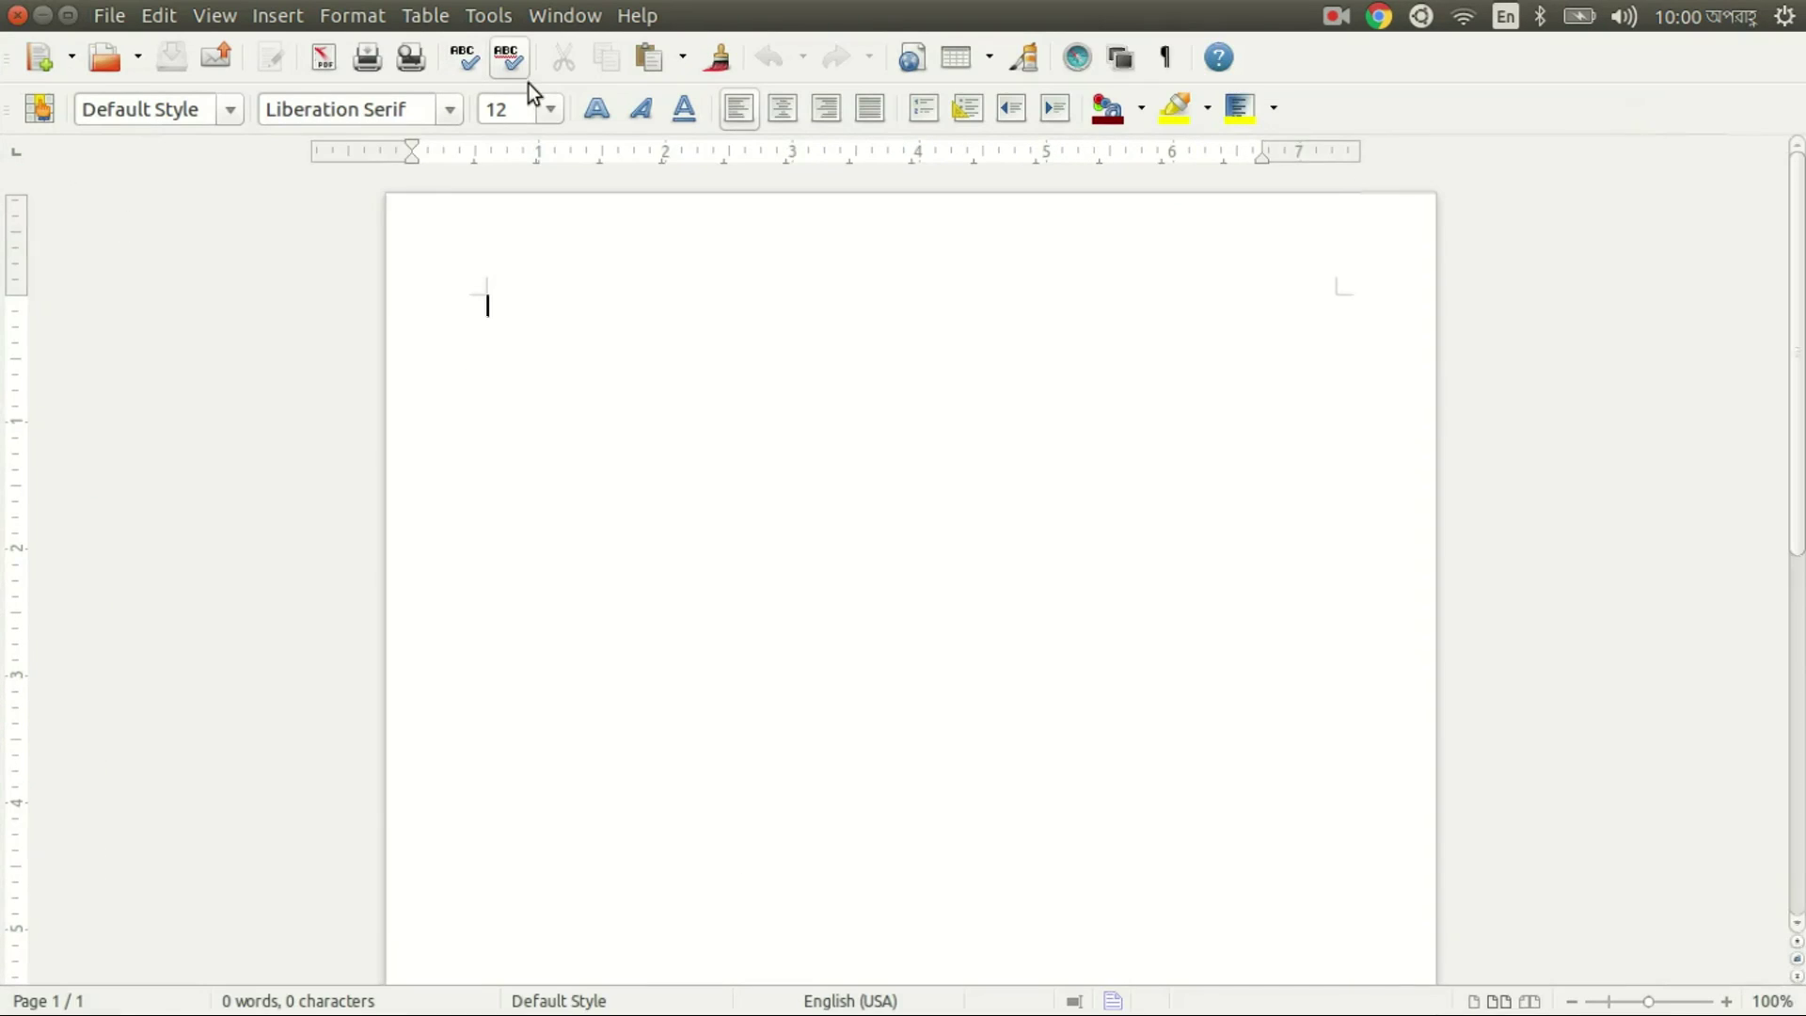
Step: Set the icon style to Sifr in Tools > Options > View
left_click(481, 15)
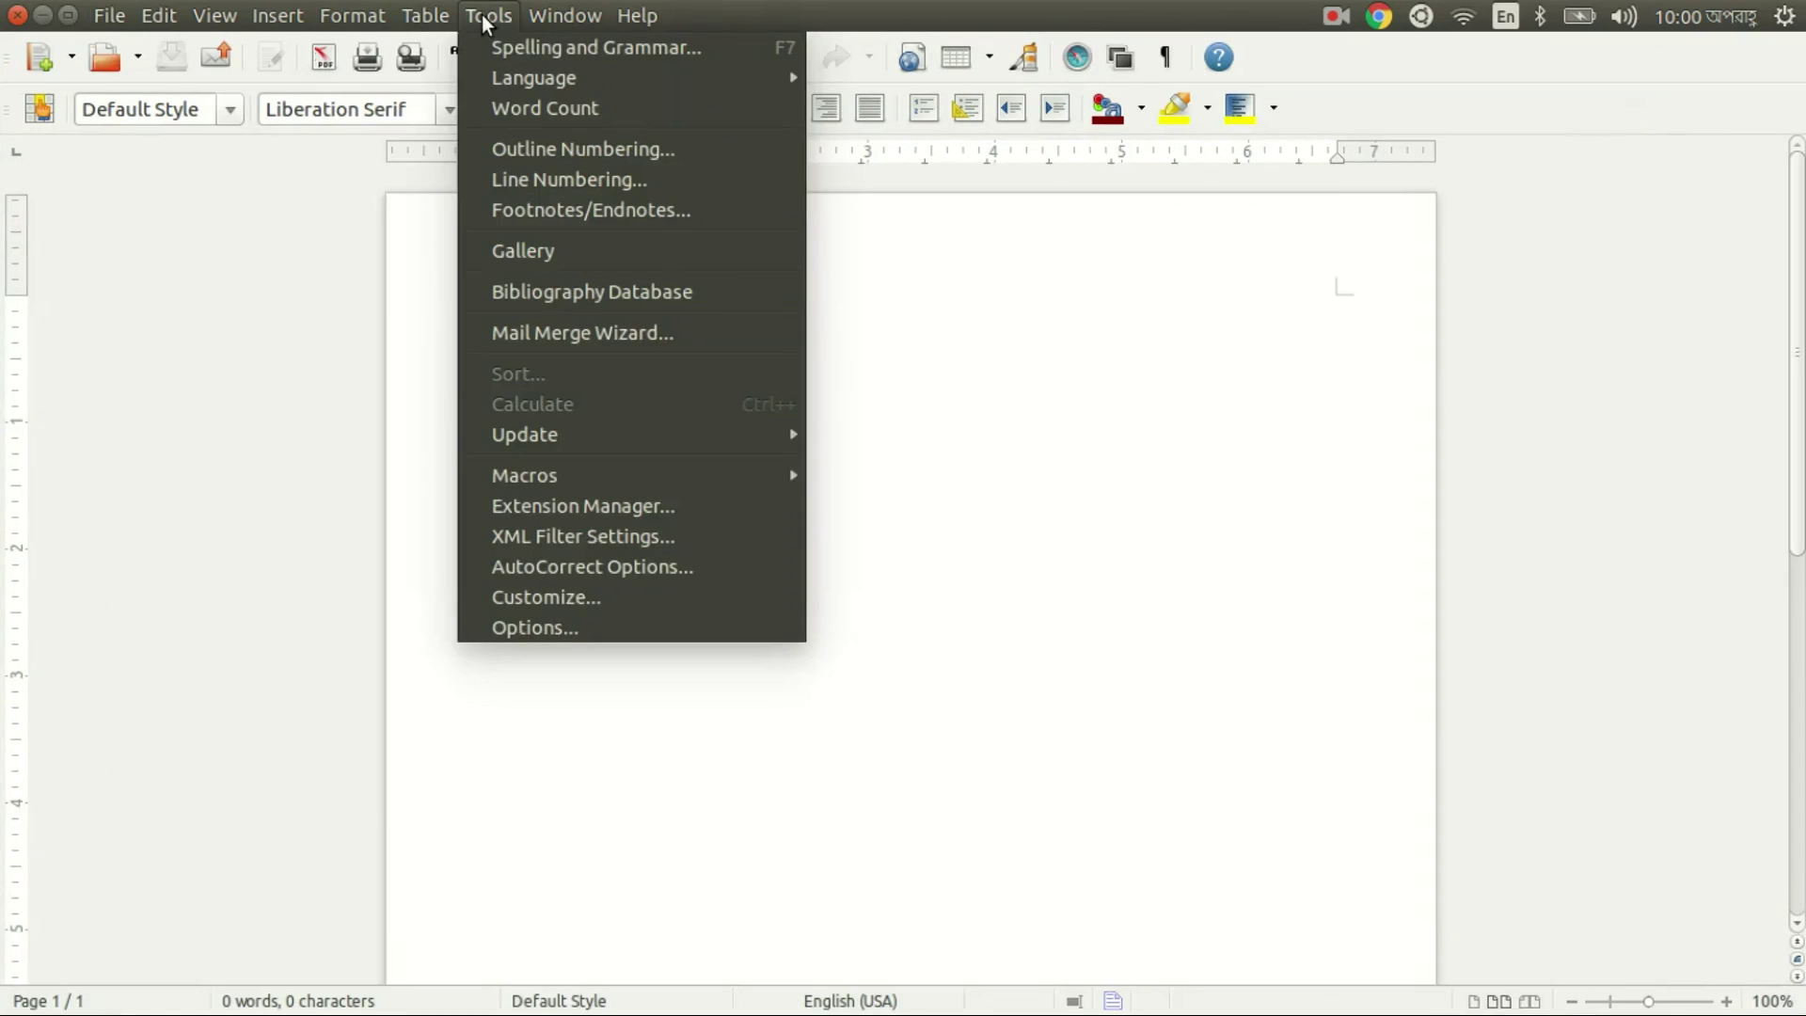
left_click(589, 628)
left_click(527, 406)
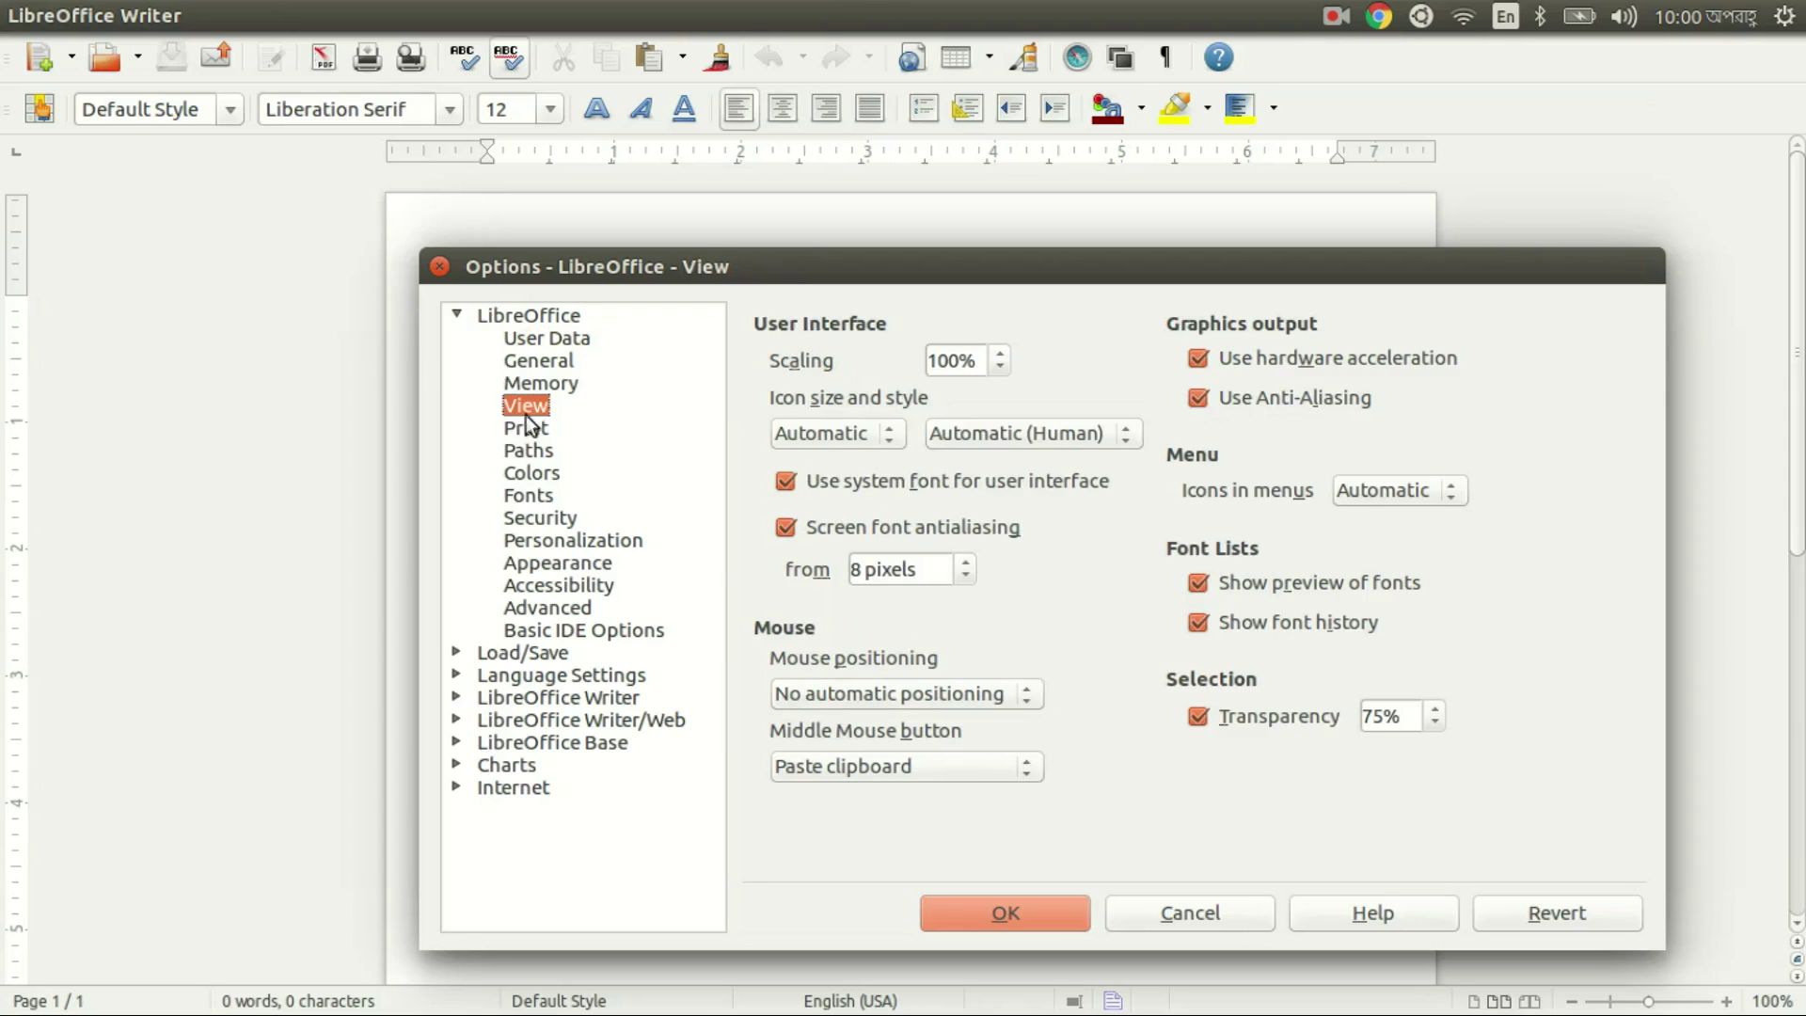
left_click(1016, 432)
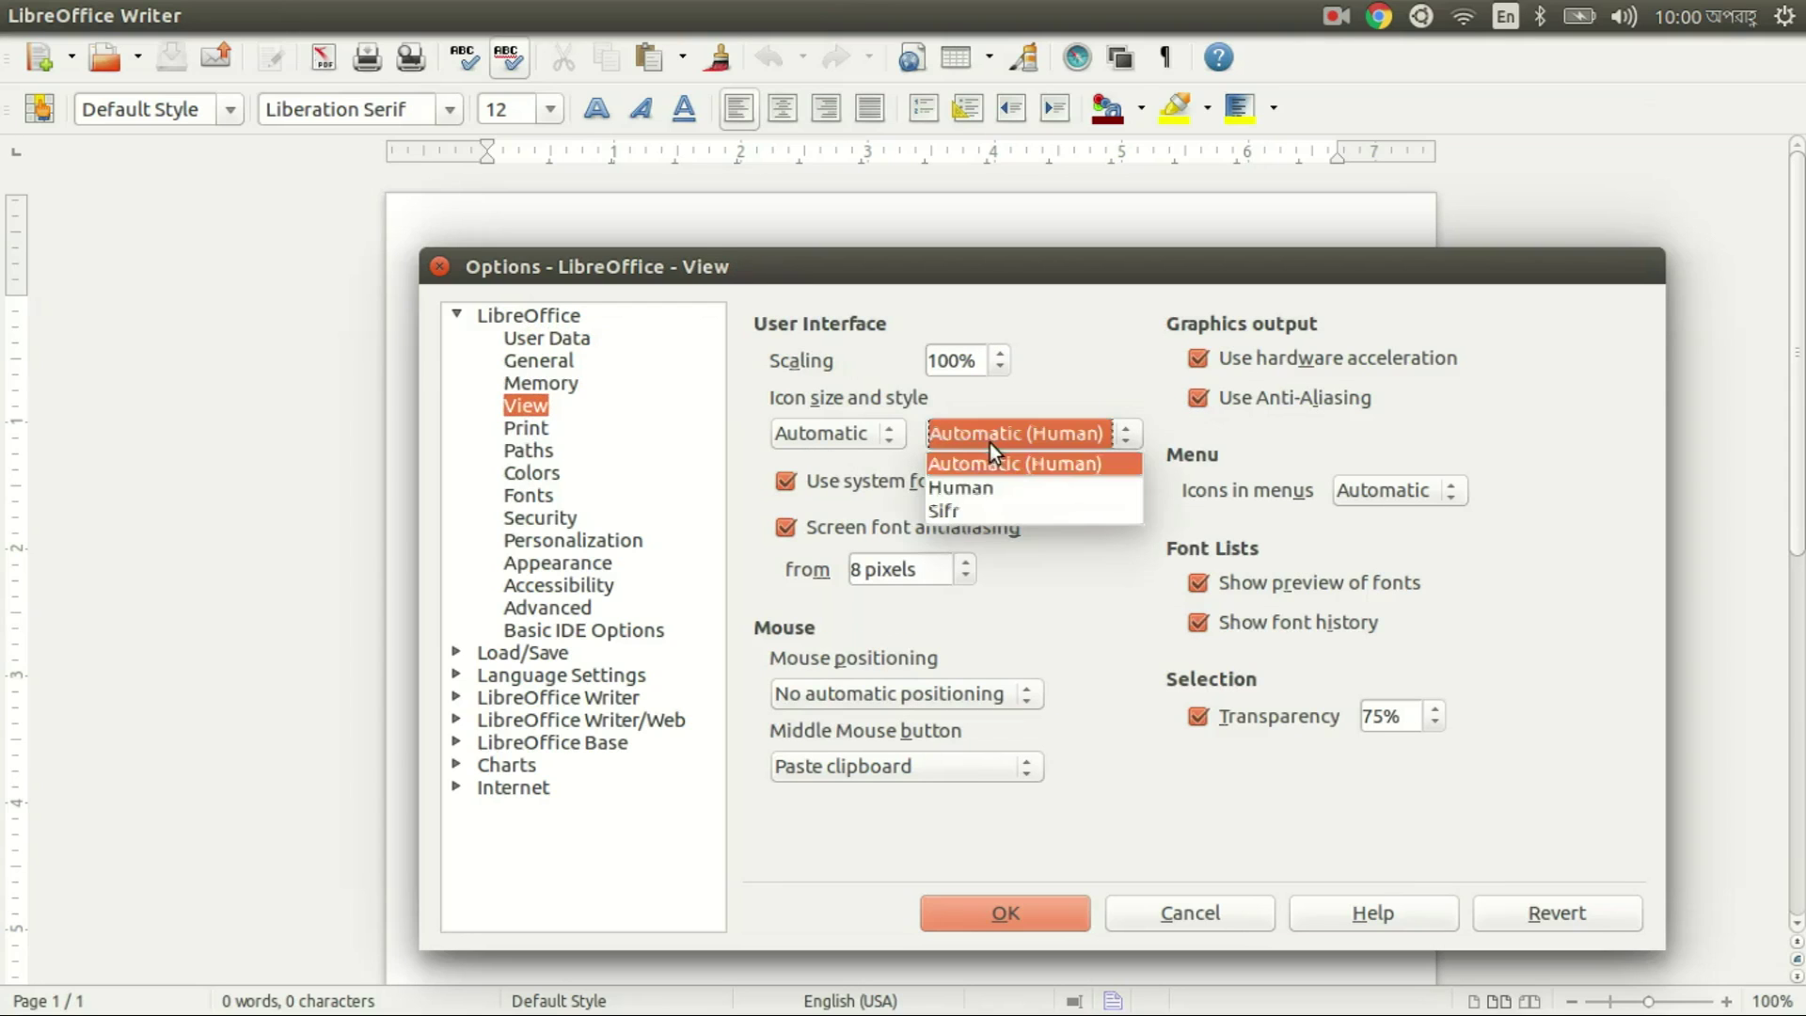
left_click(970, 512)
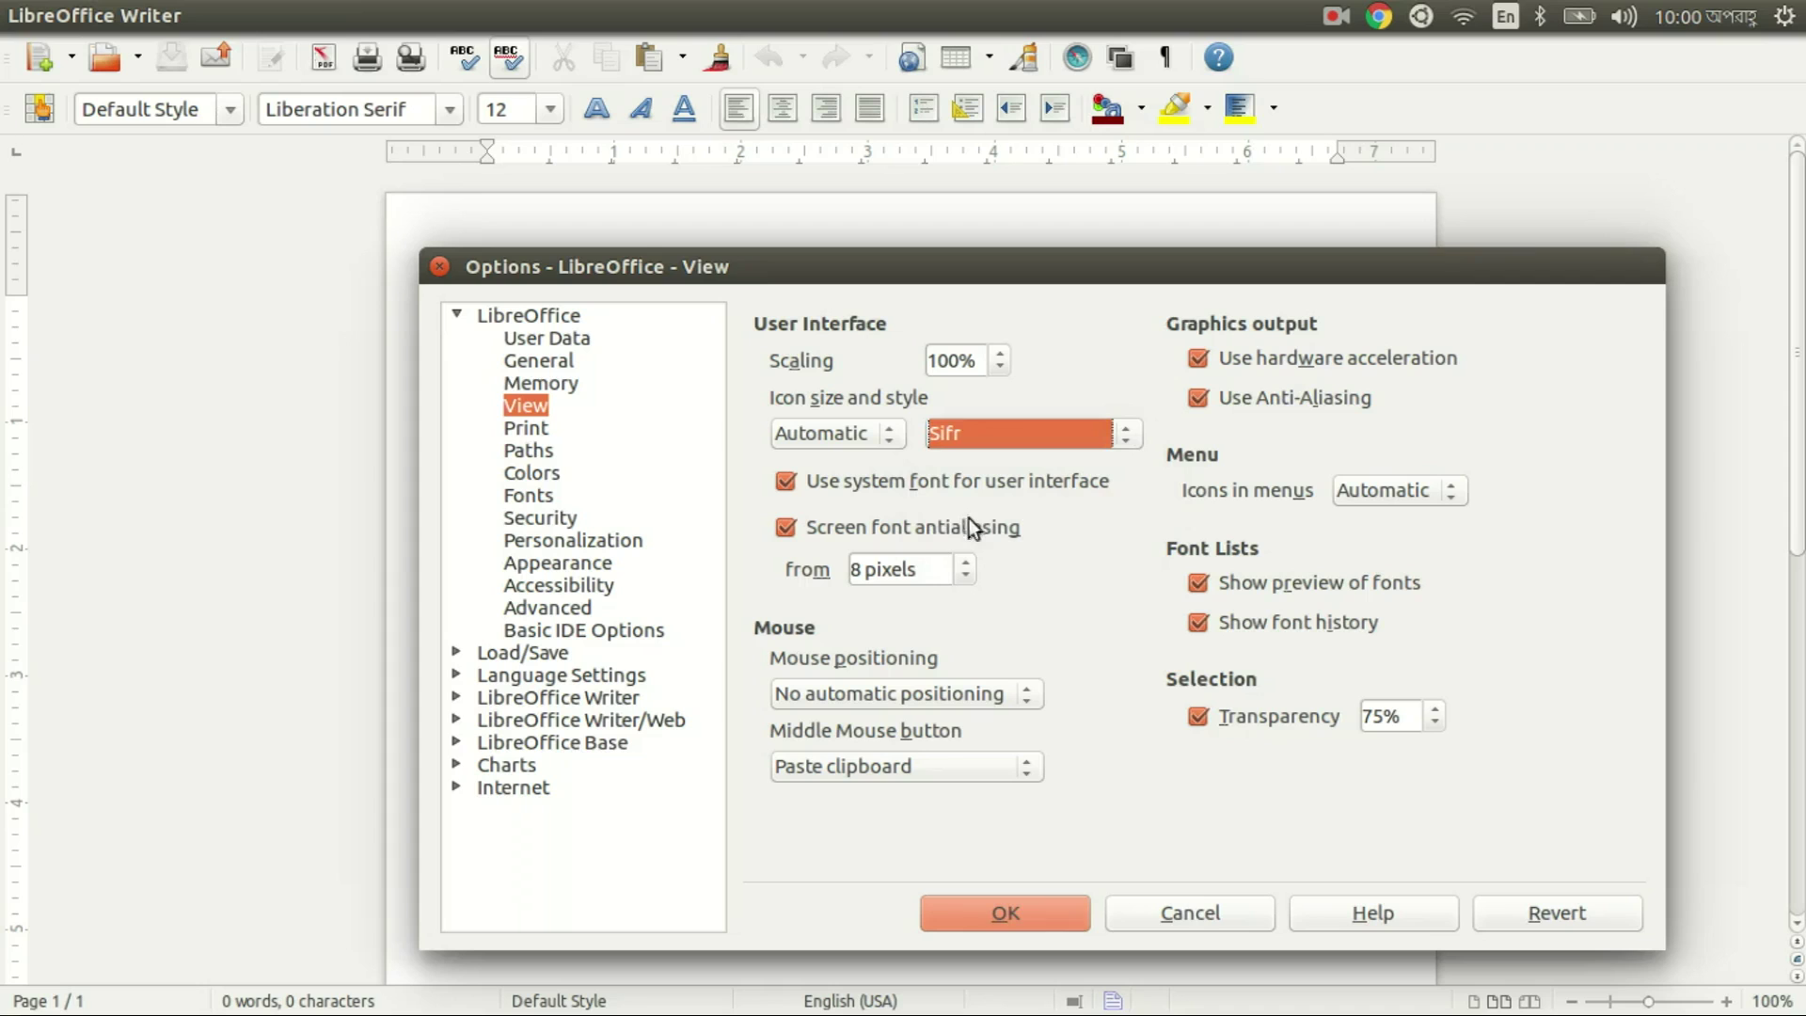
left_click(1023, 923)
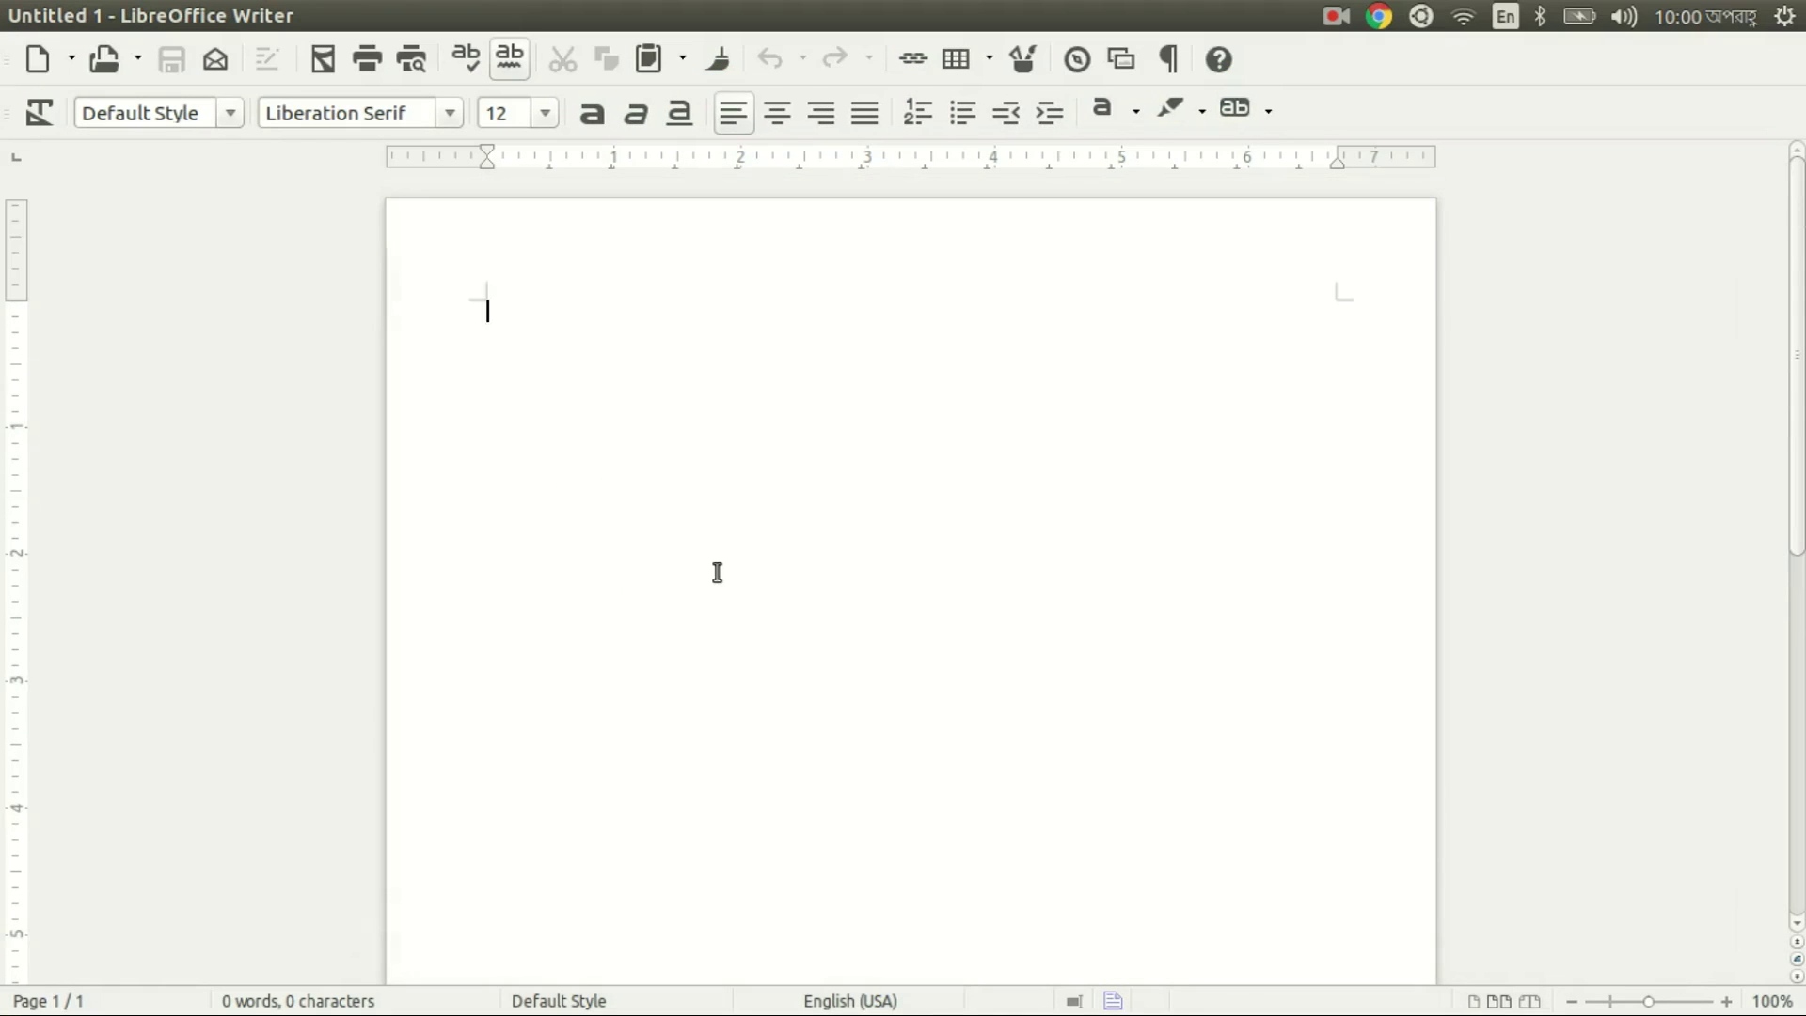
type("asds")
key("BackSpace")
key("BackSpace")
Step: Quit Writer, discarding the blank Untitled 1 document without saving
key("ctrl+q")
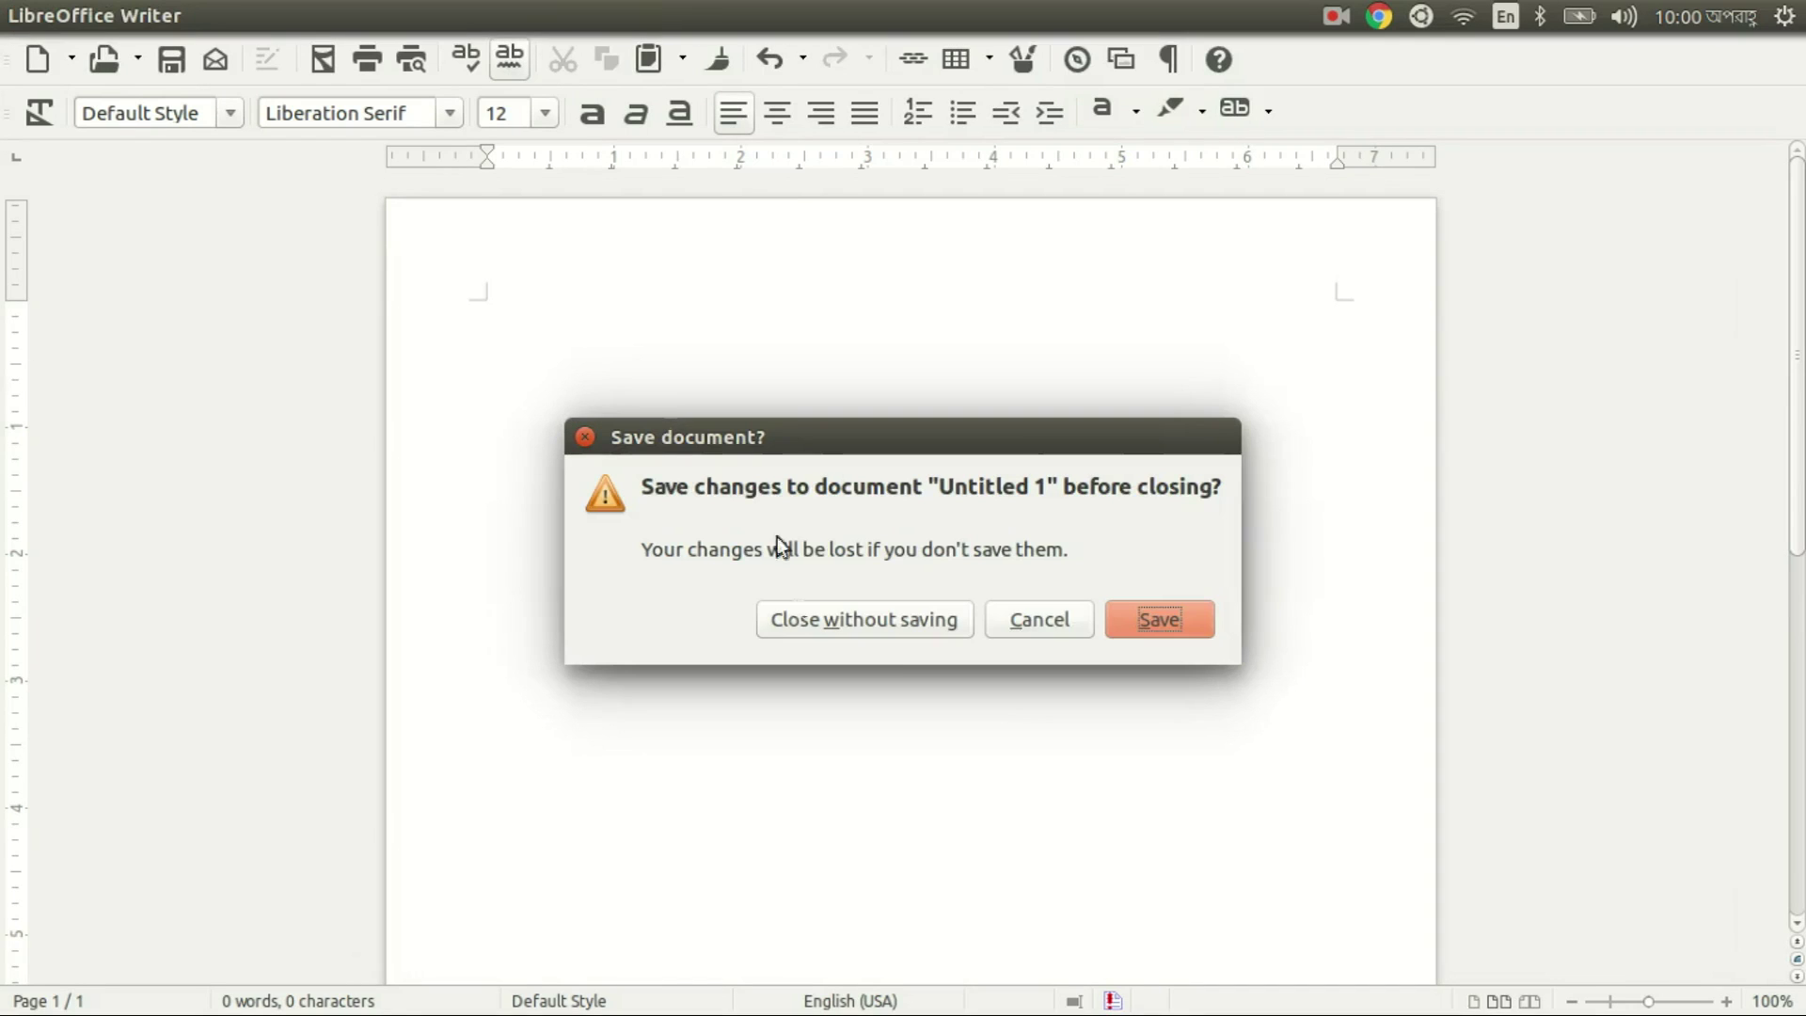
left_click(1157, 620)
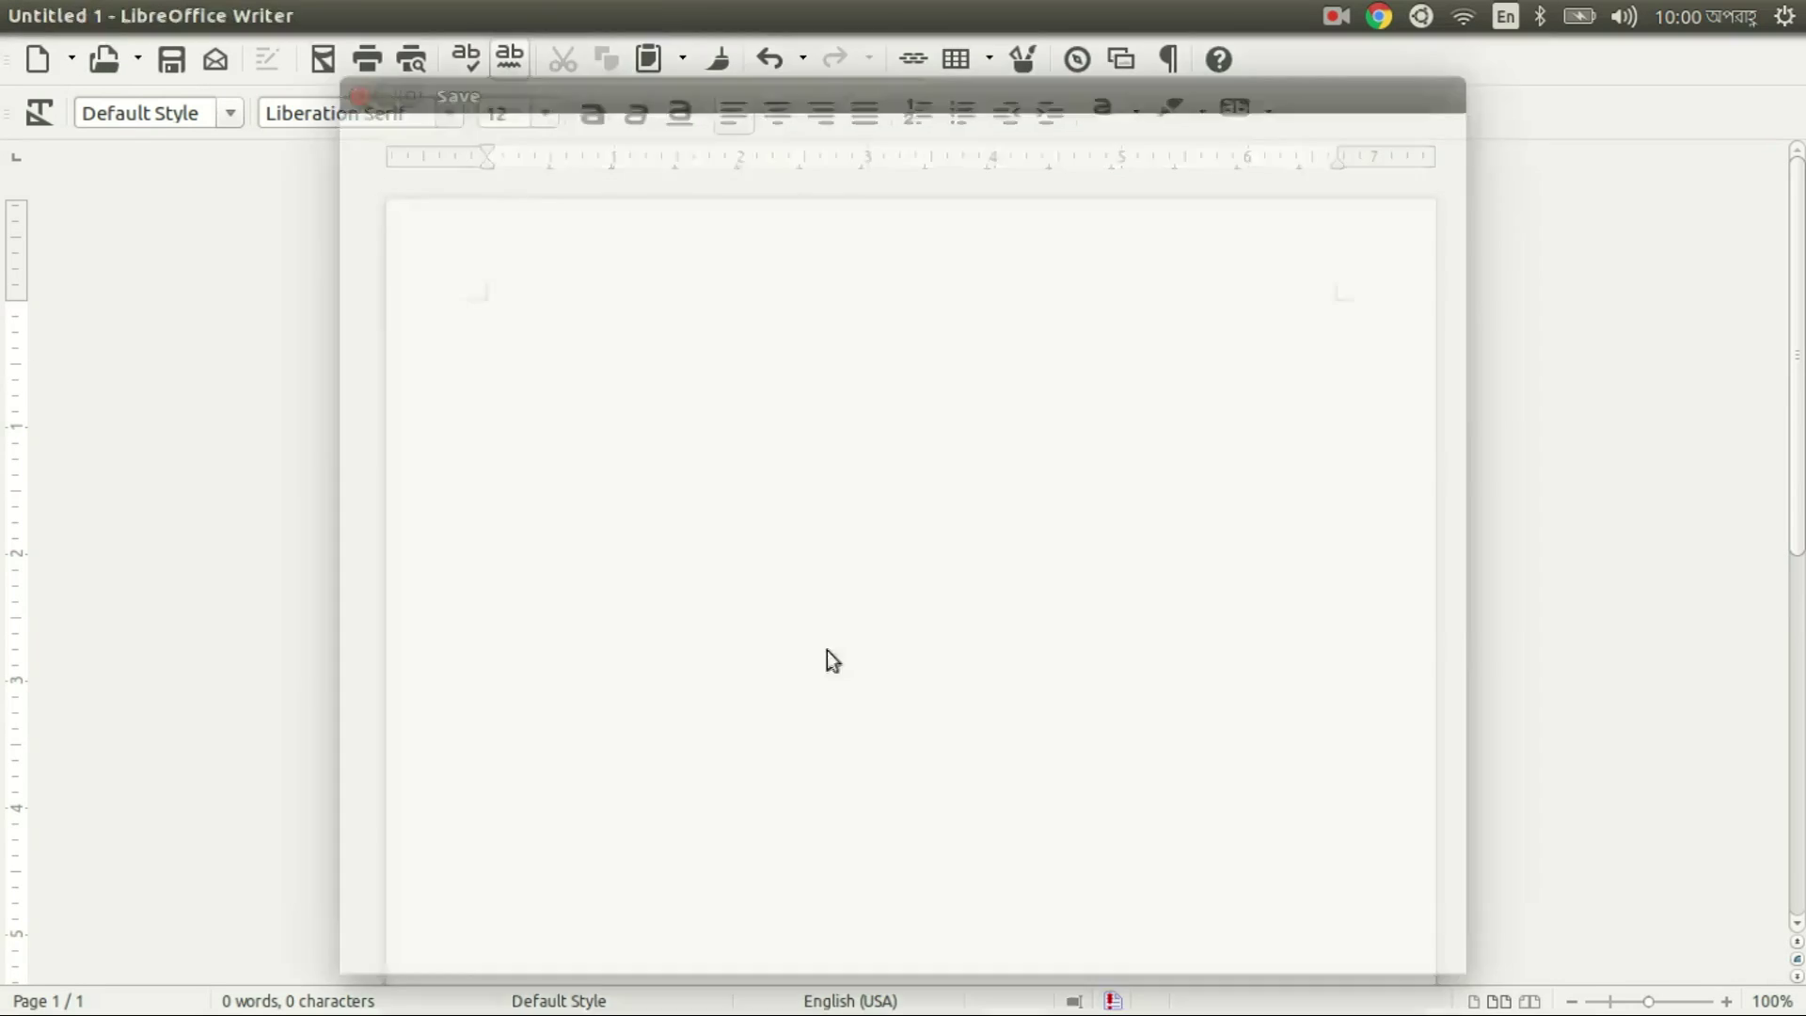
left_click(1271, 939)
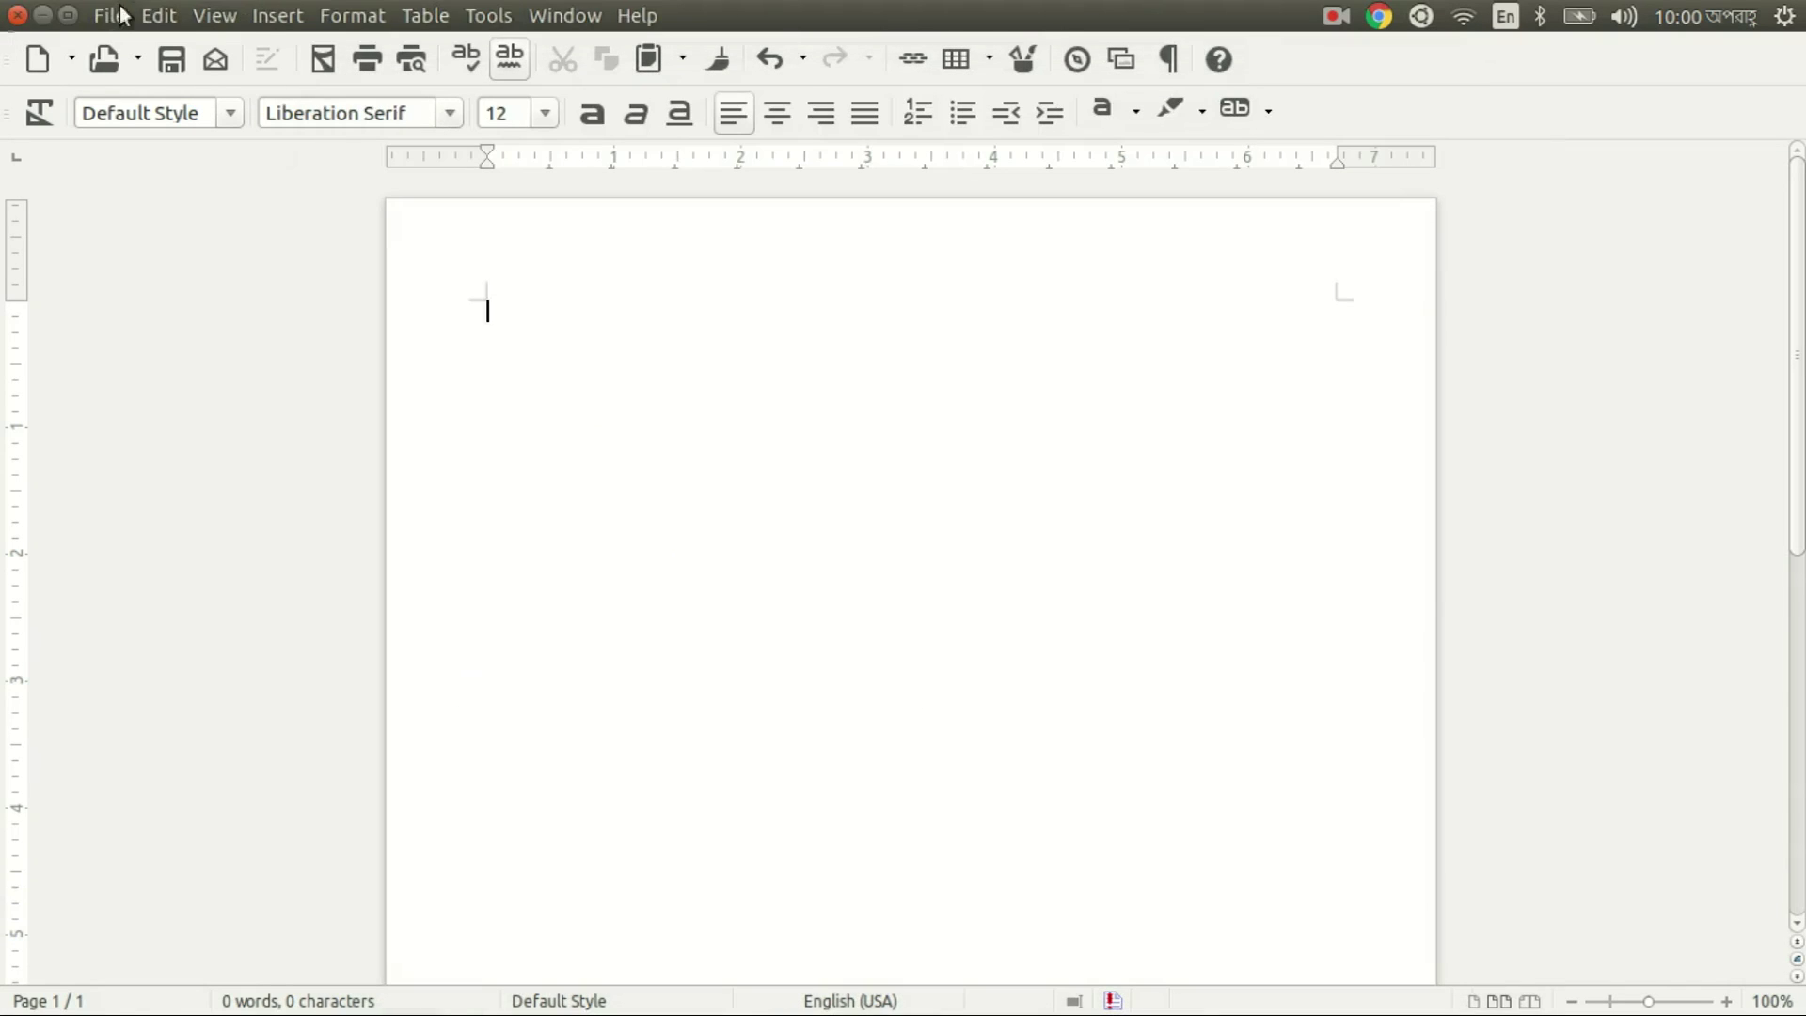
key("ctrl+q")
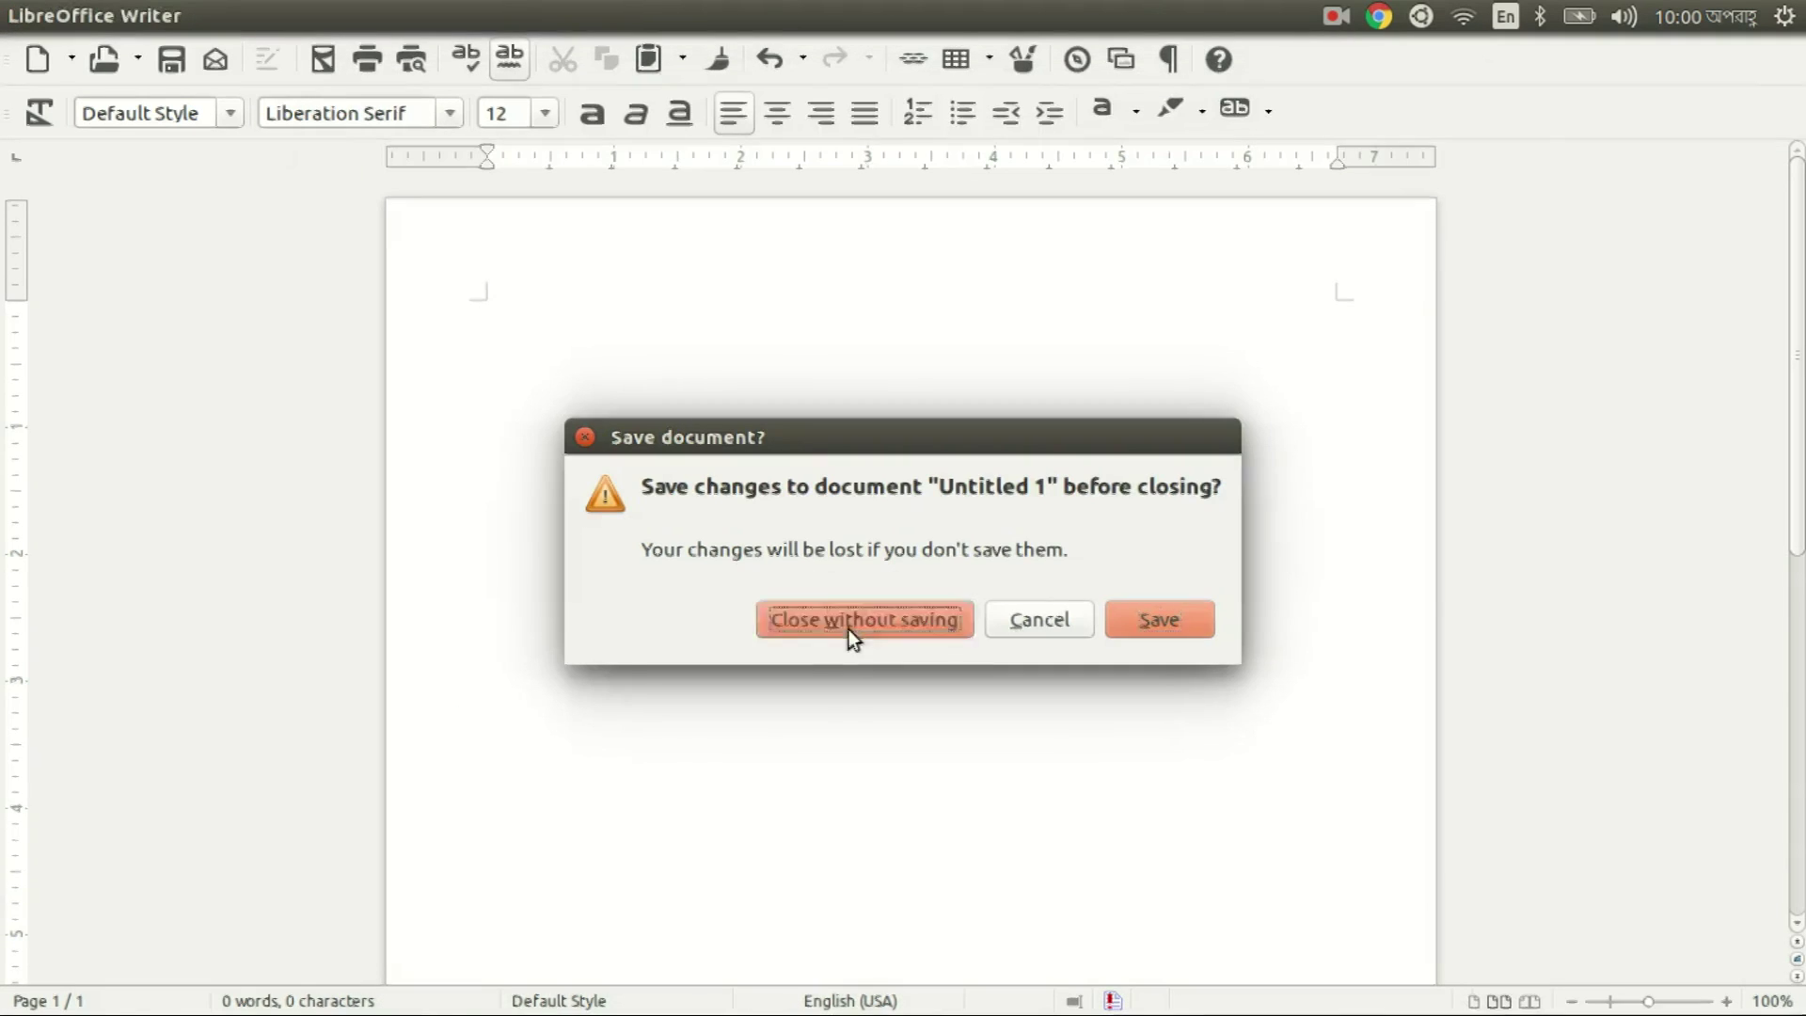
left_click(848, 624)
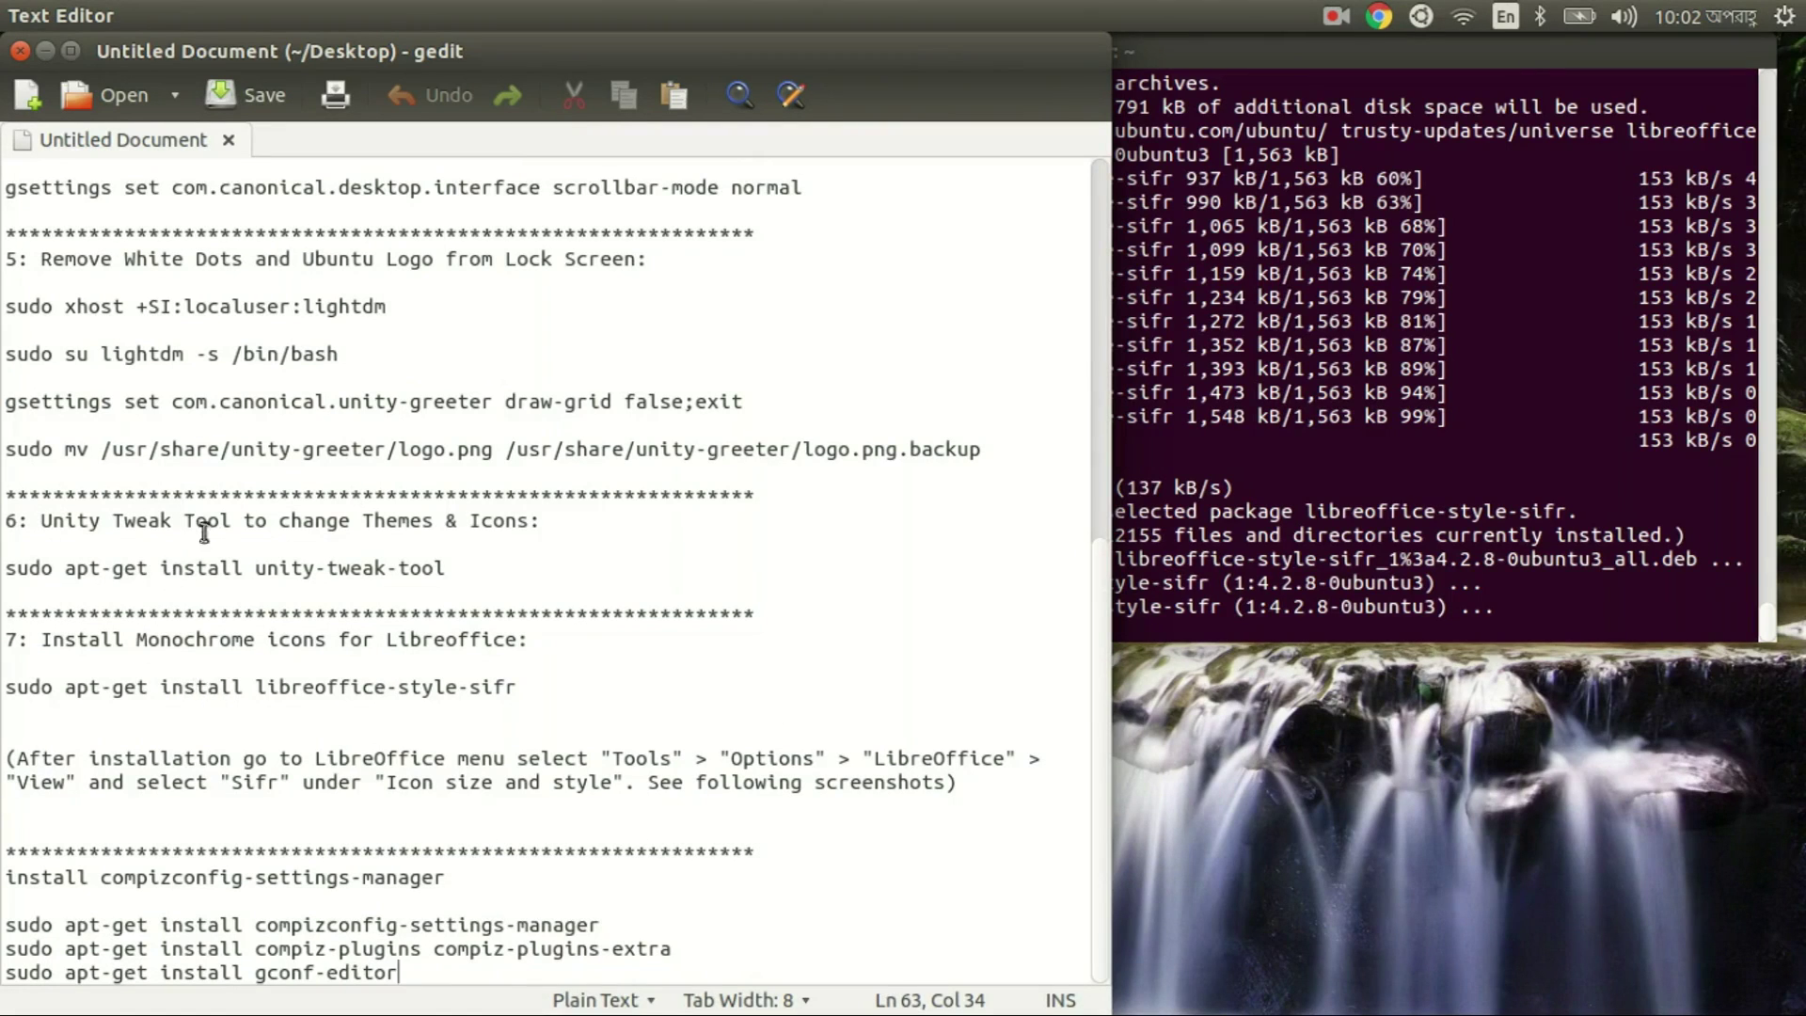
Step: Launch Unity Tweak Tool from a Dash search, move it left, and open Theme
key("super")
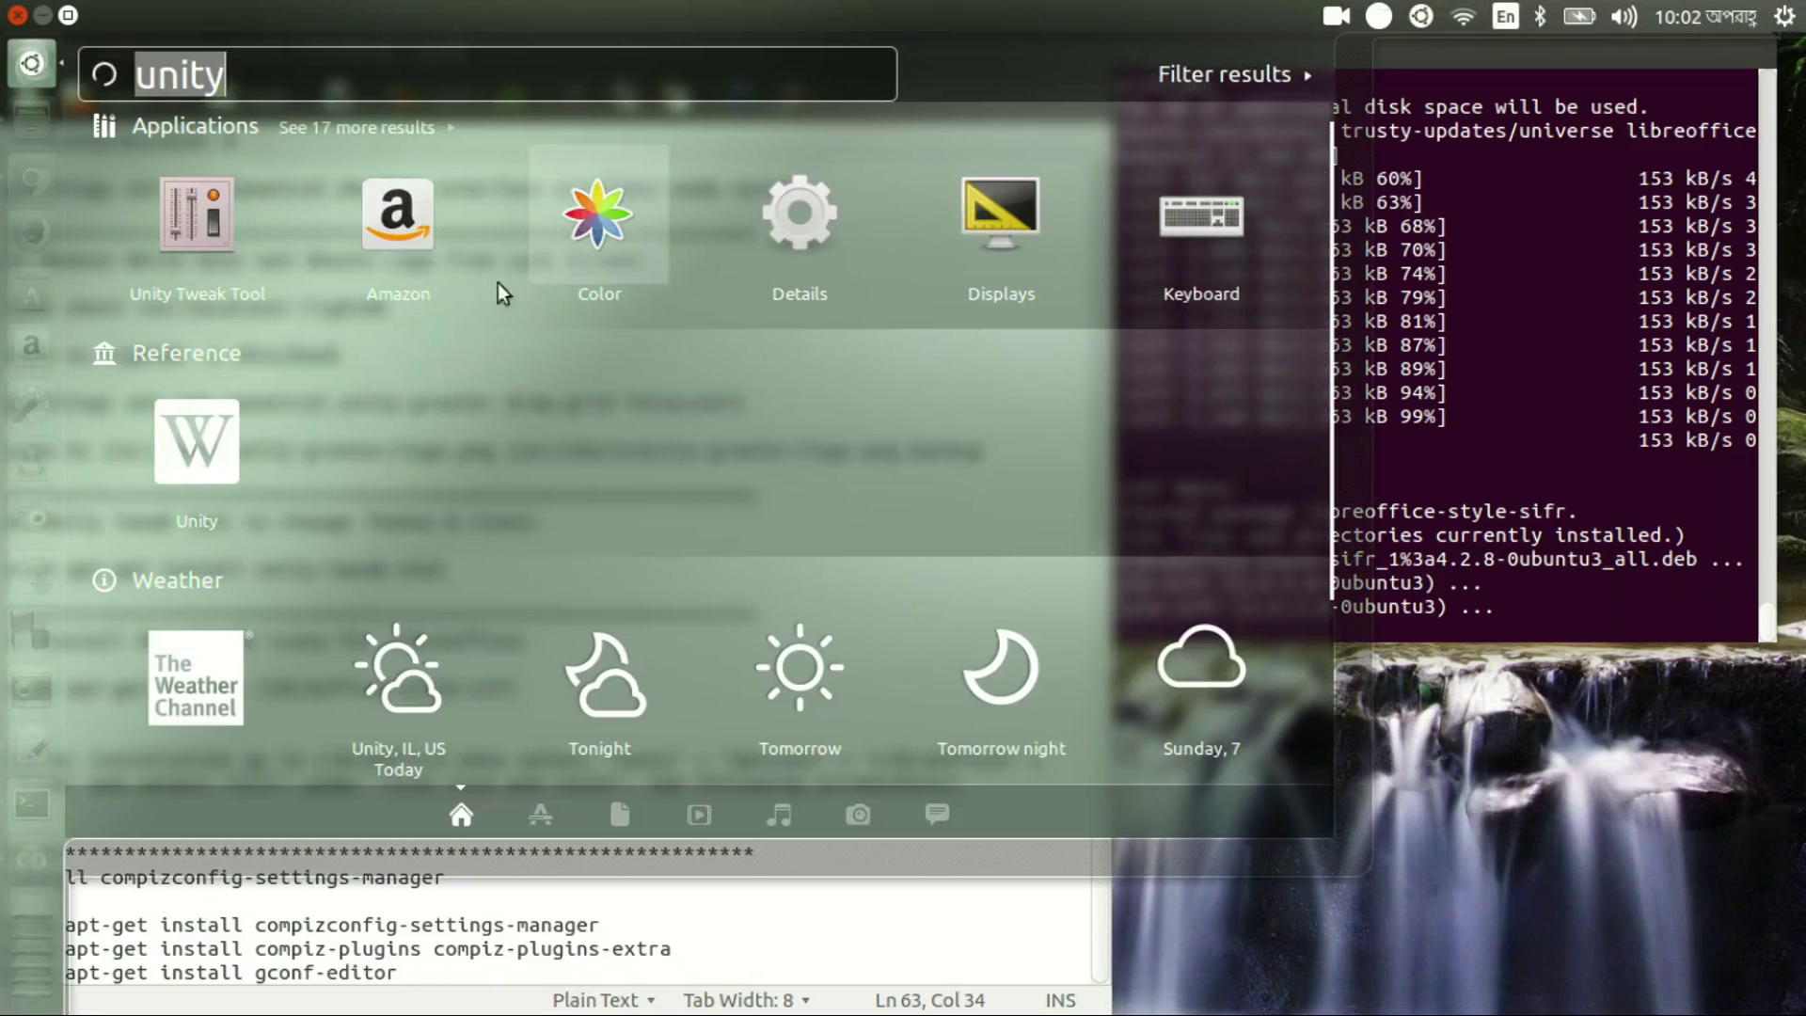
key("BackSpace")
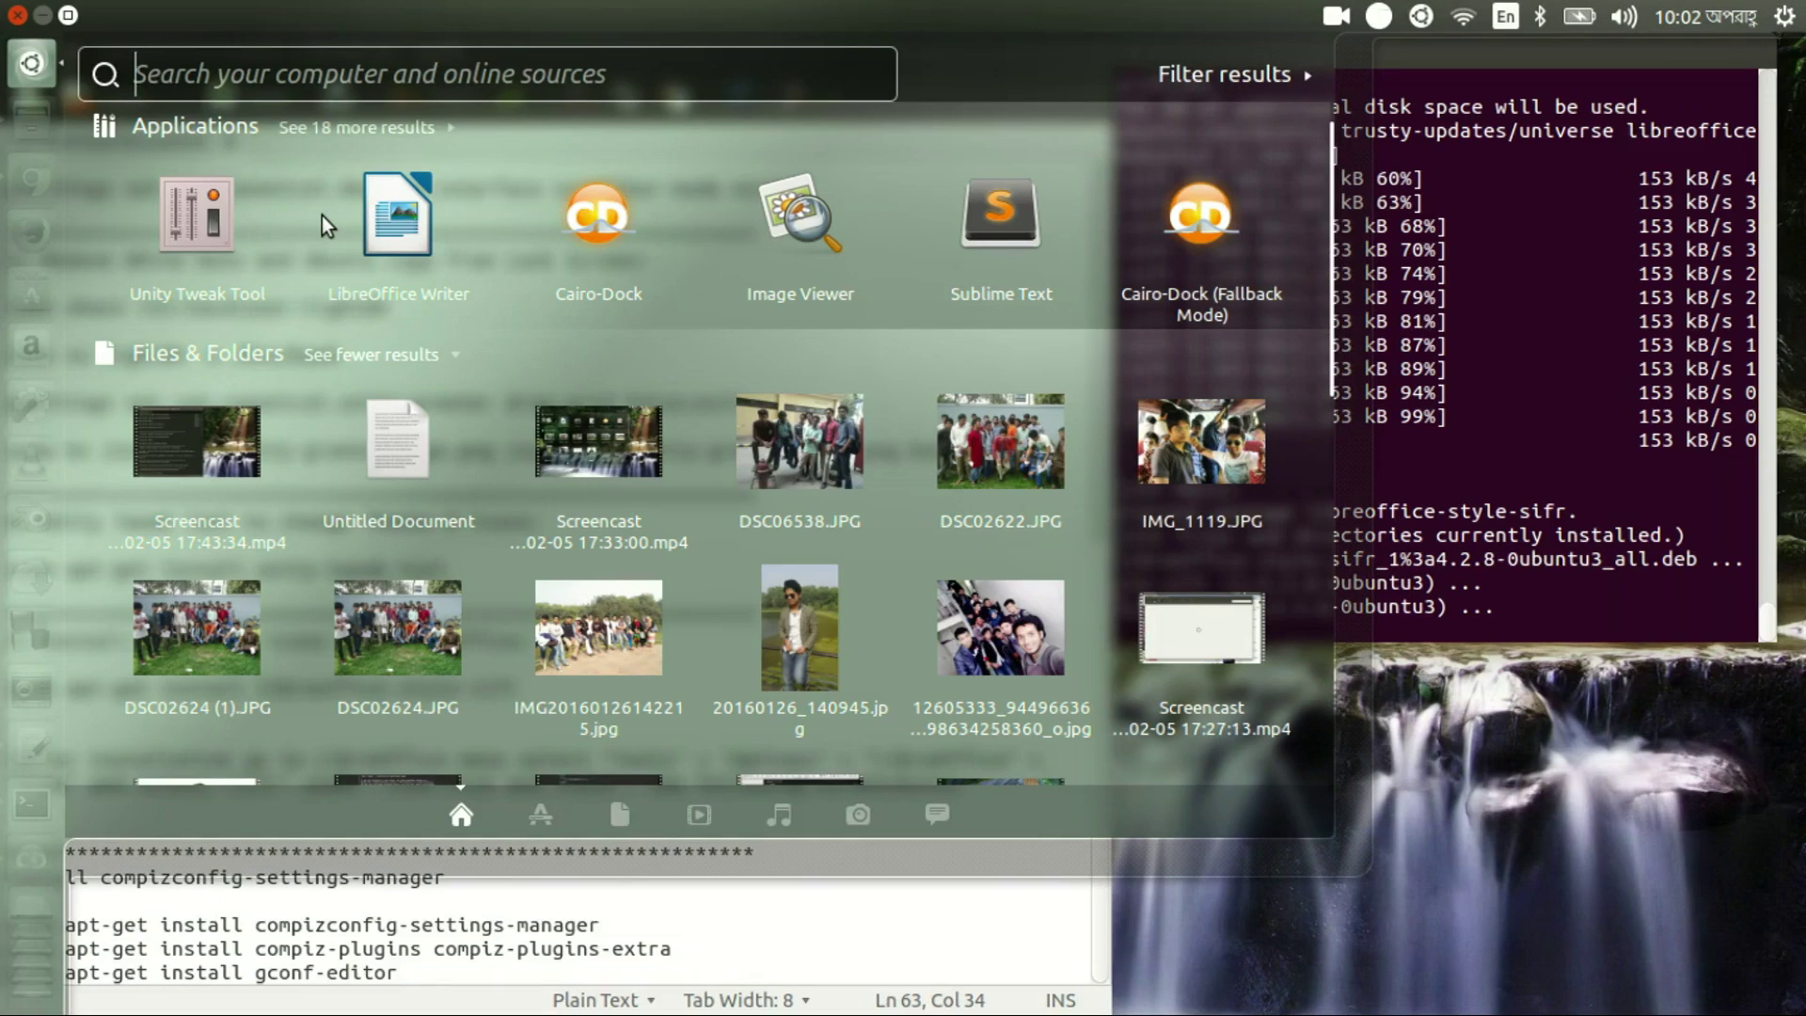
type("uni")
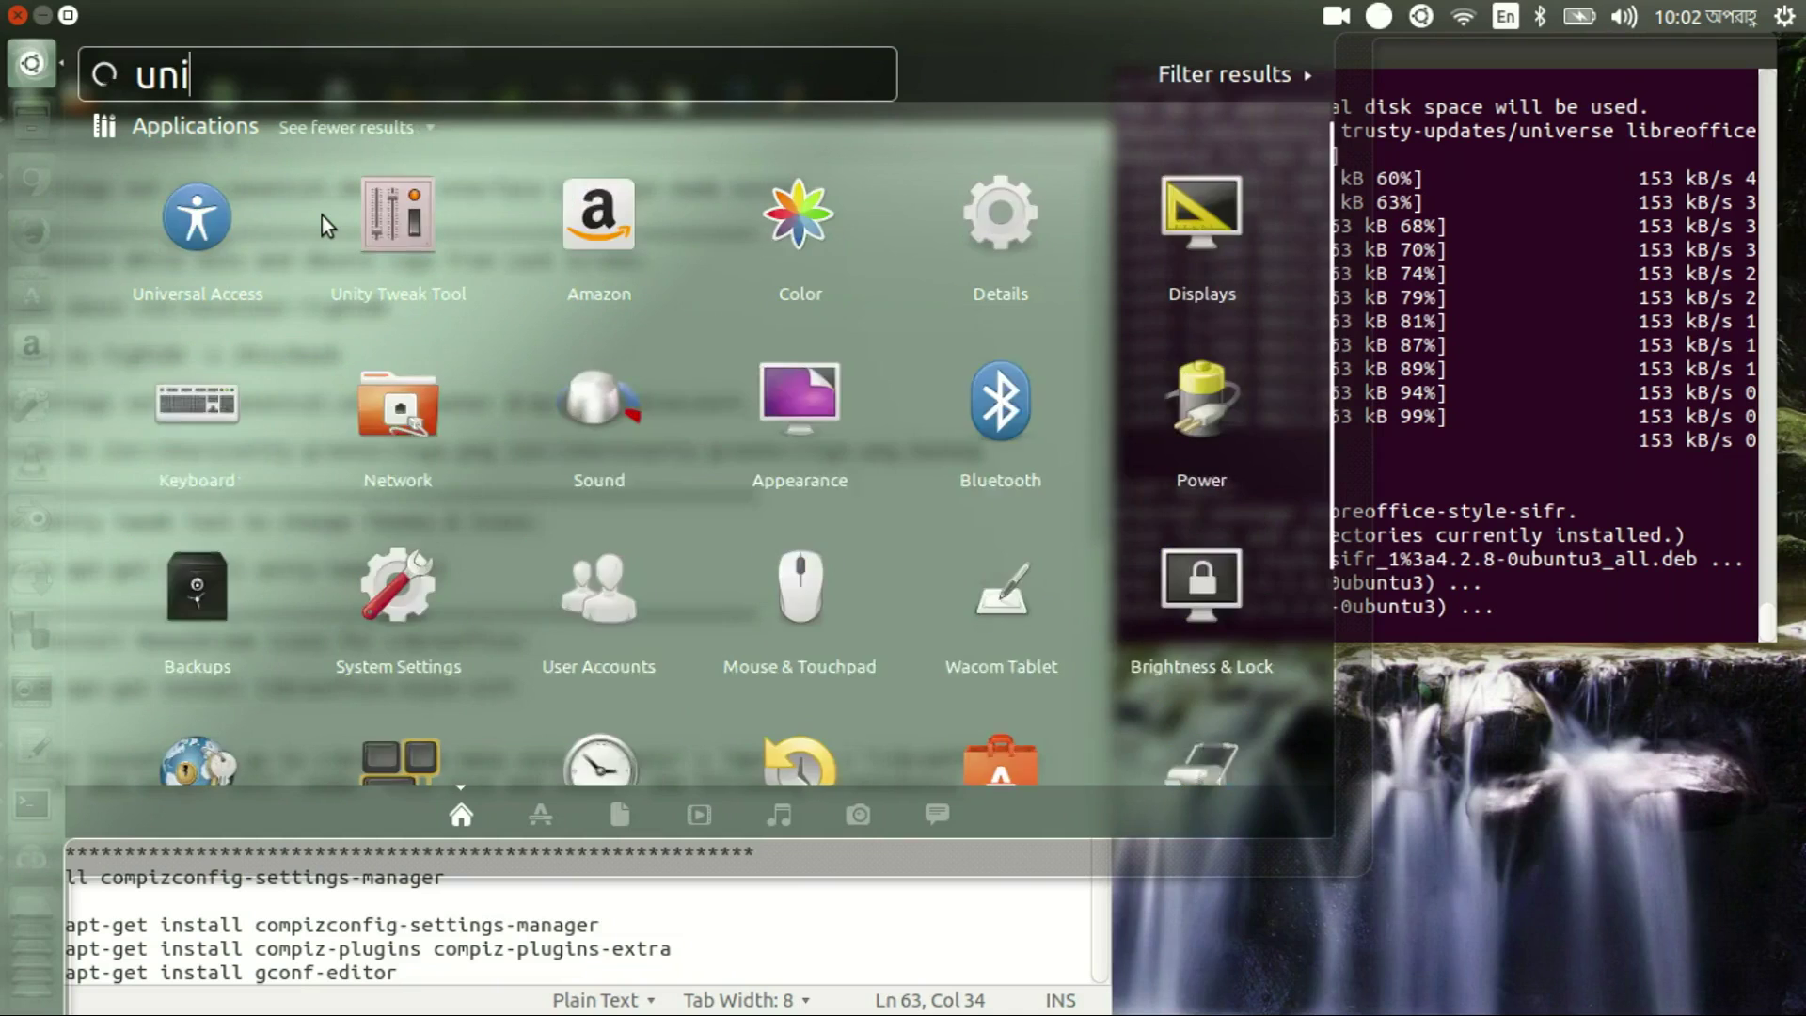
type("ty")
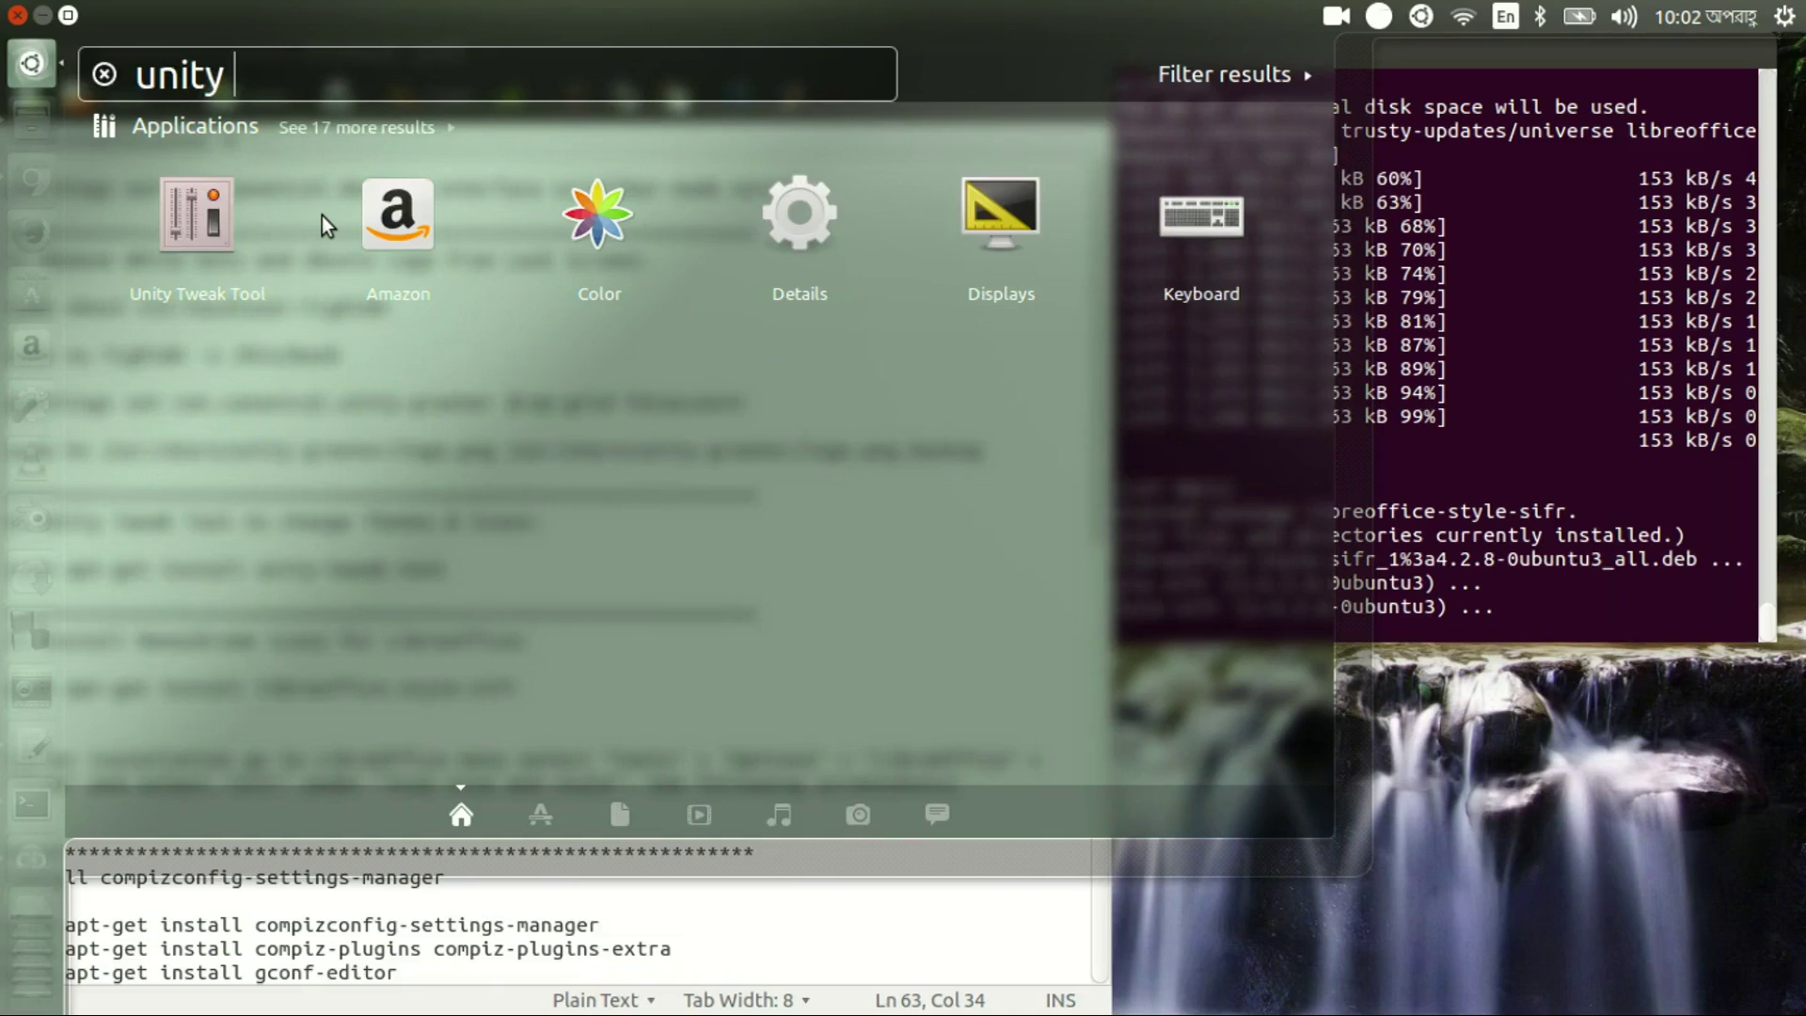
left_click(196, 242)
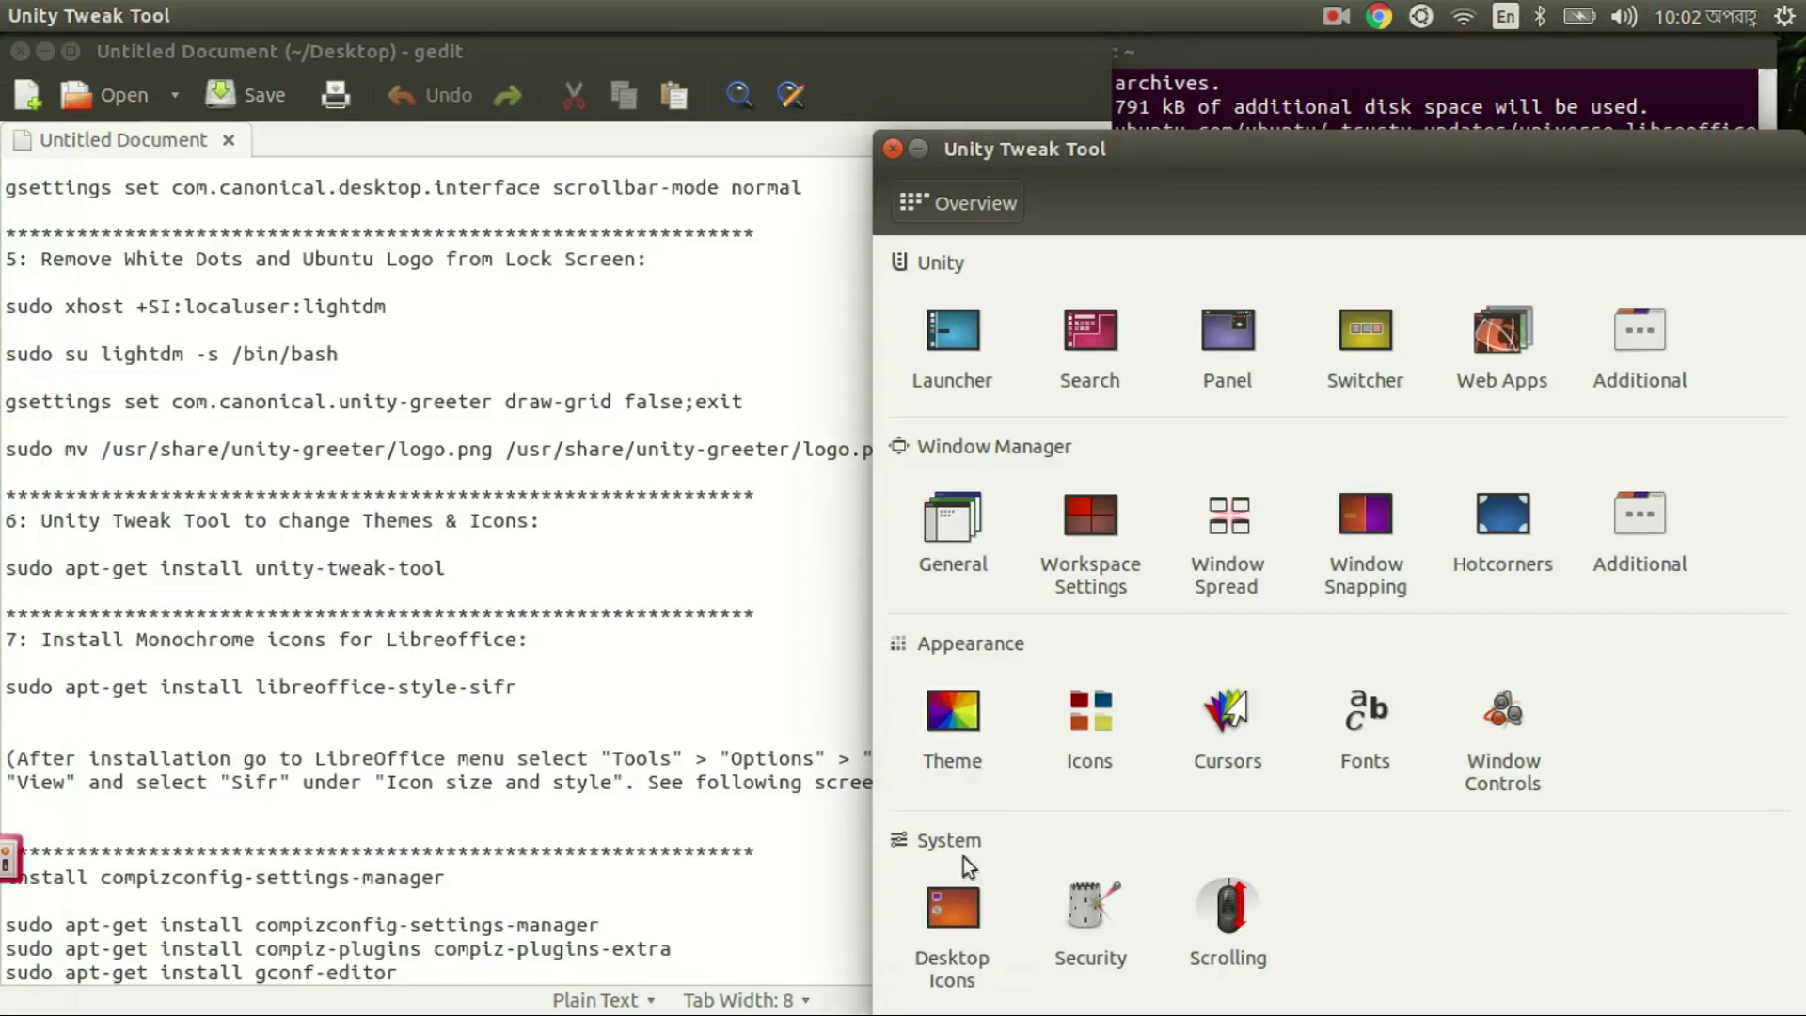
left_click_drag(1186, 155, 523, 59)
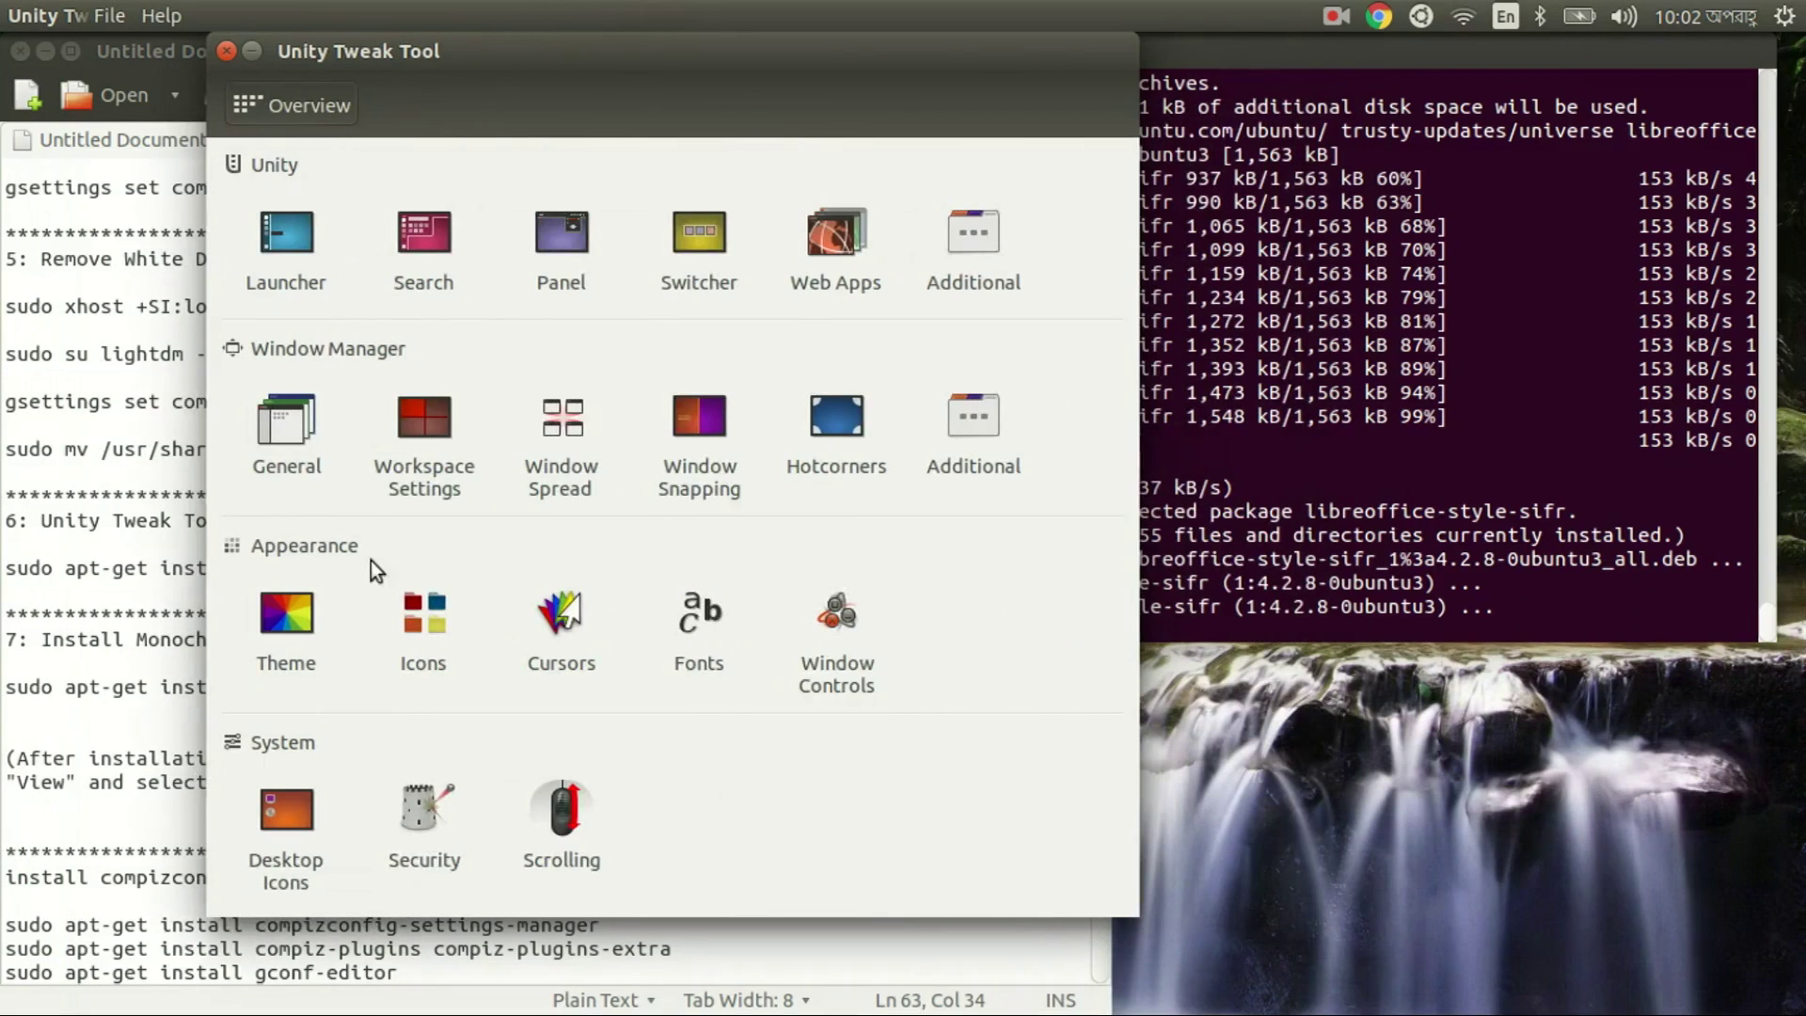
left_click(284, 617)
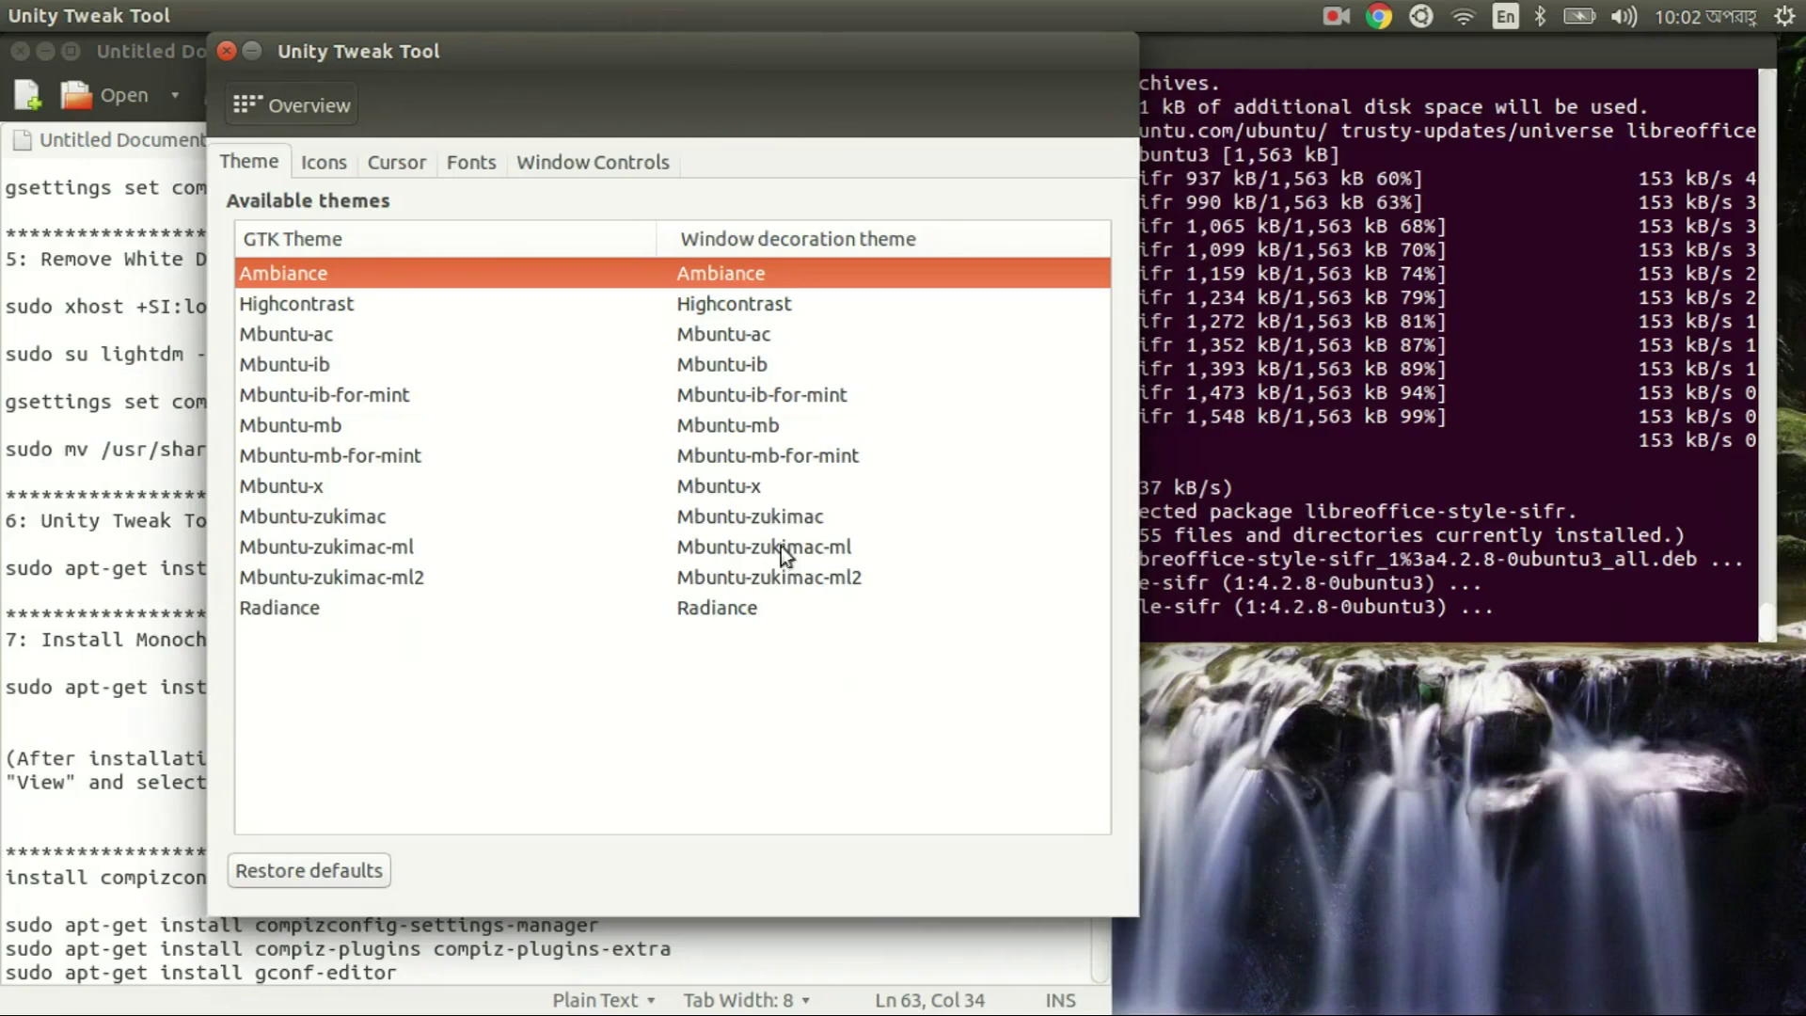
Step: Preview Mbuntu-x and the Mbuntu for-mint themes, settle on Mbuntu-mb, then close the tool
left_click(300, 481)
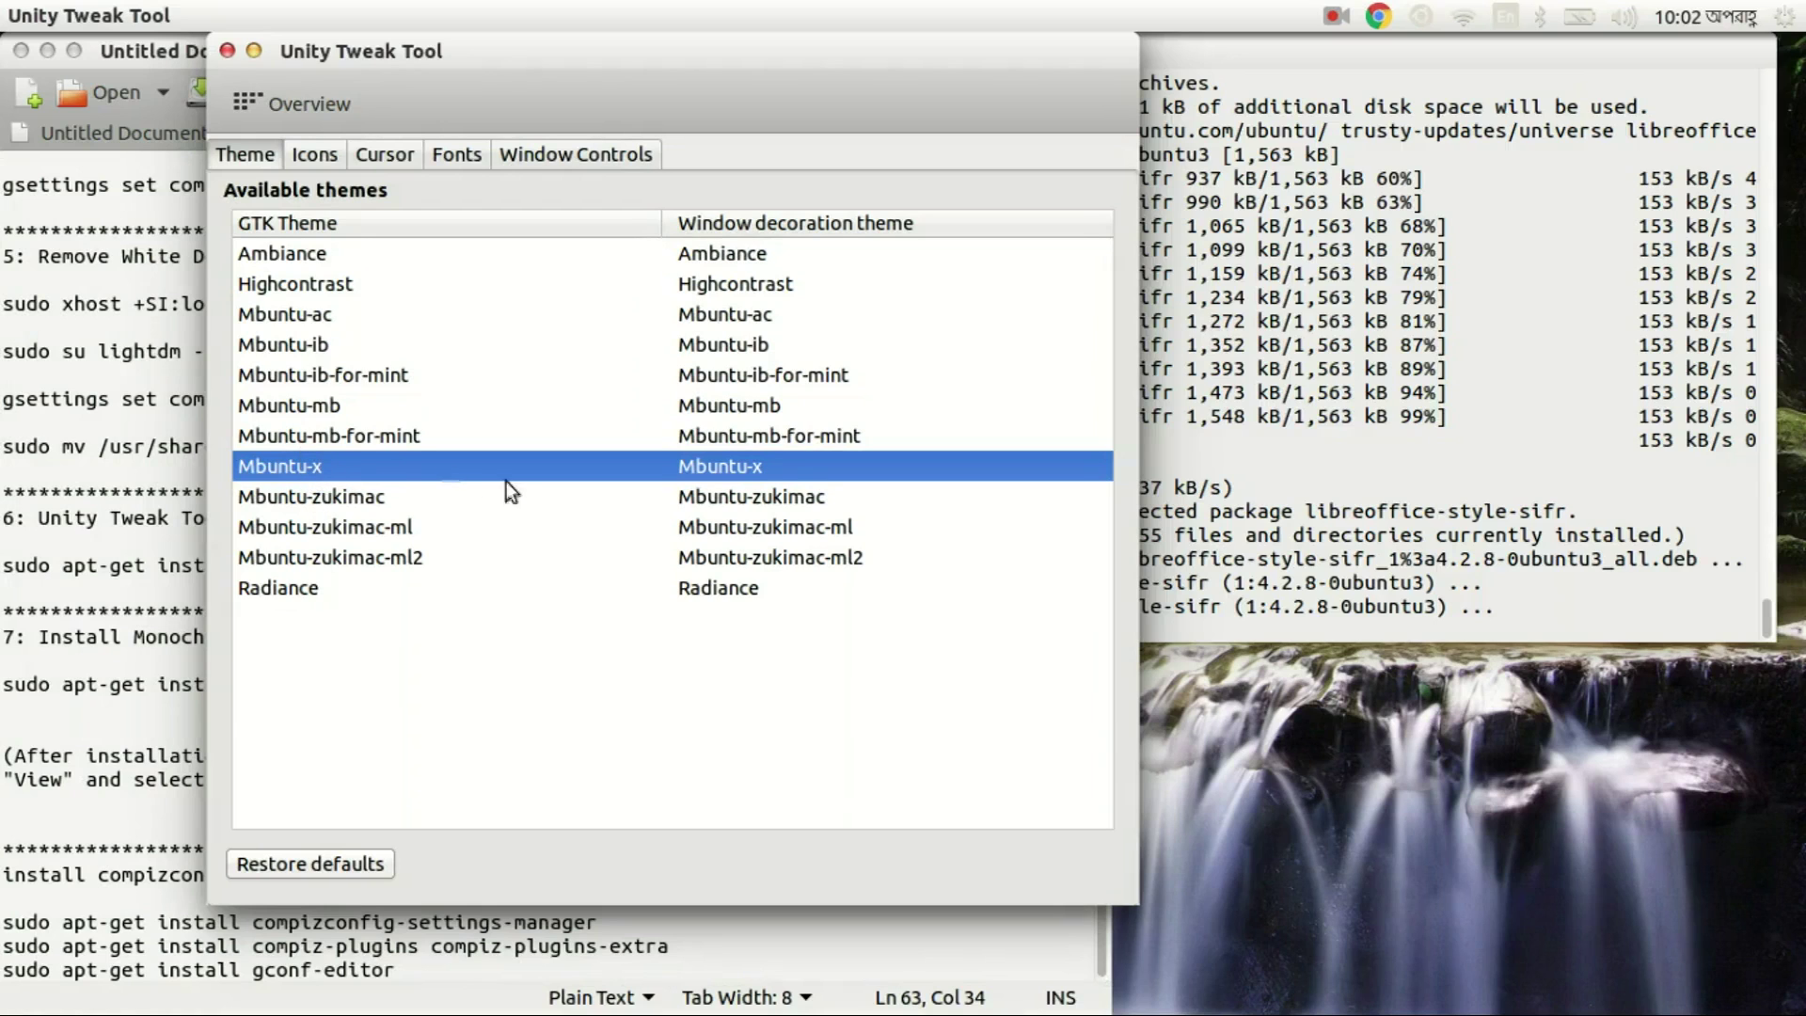
left_click(392, 428)
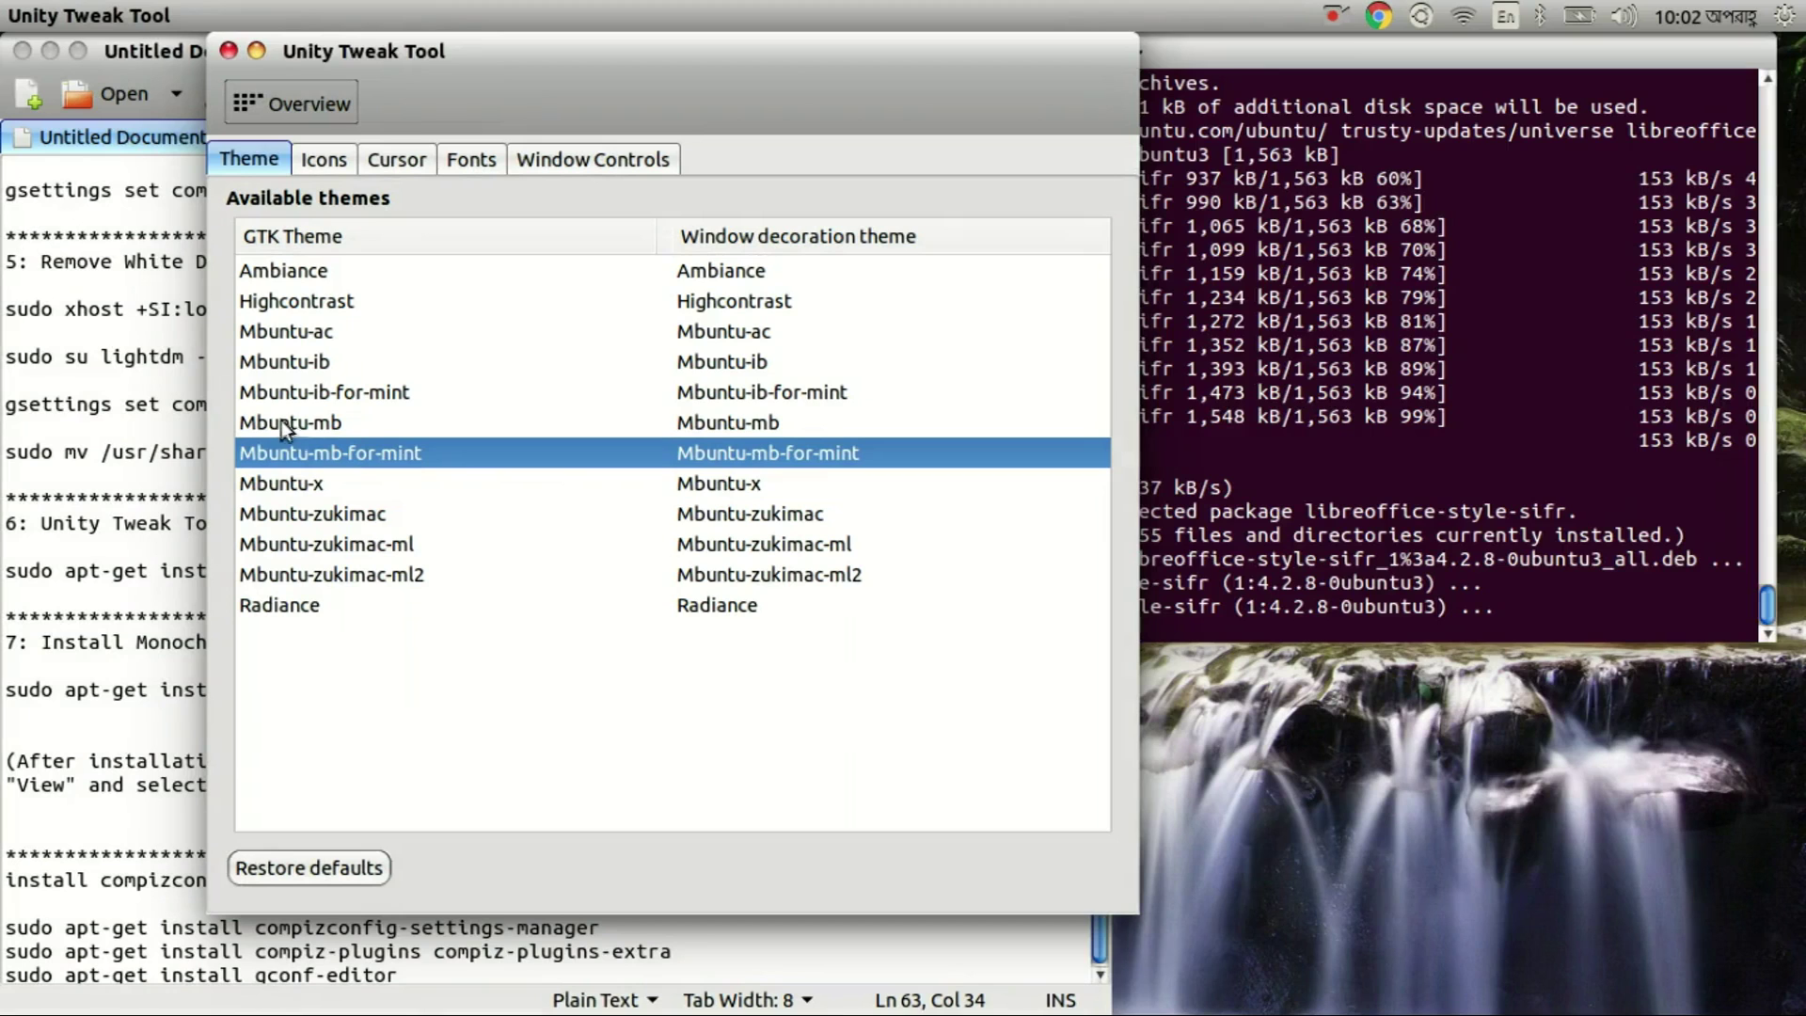
left_click(333, 427)
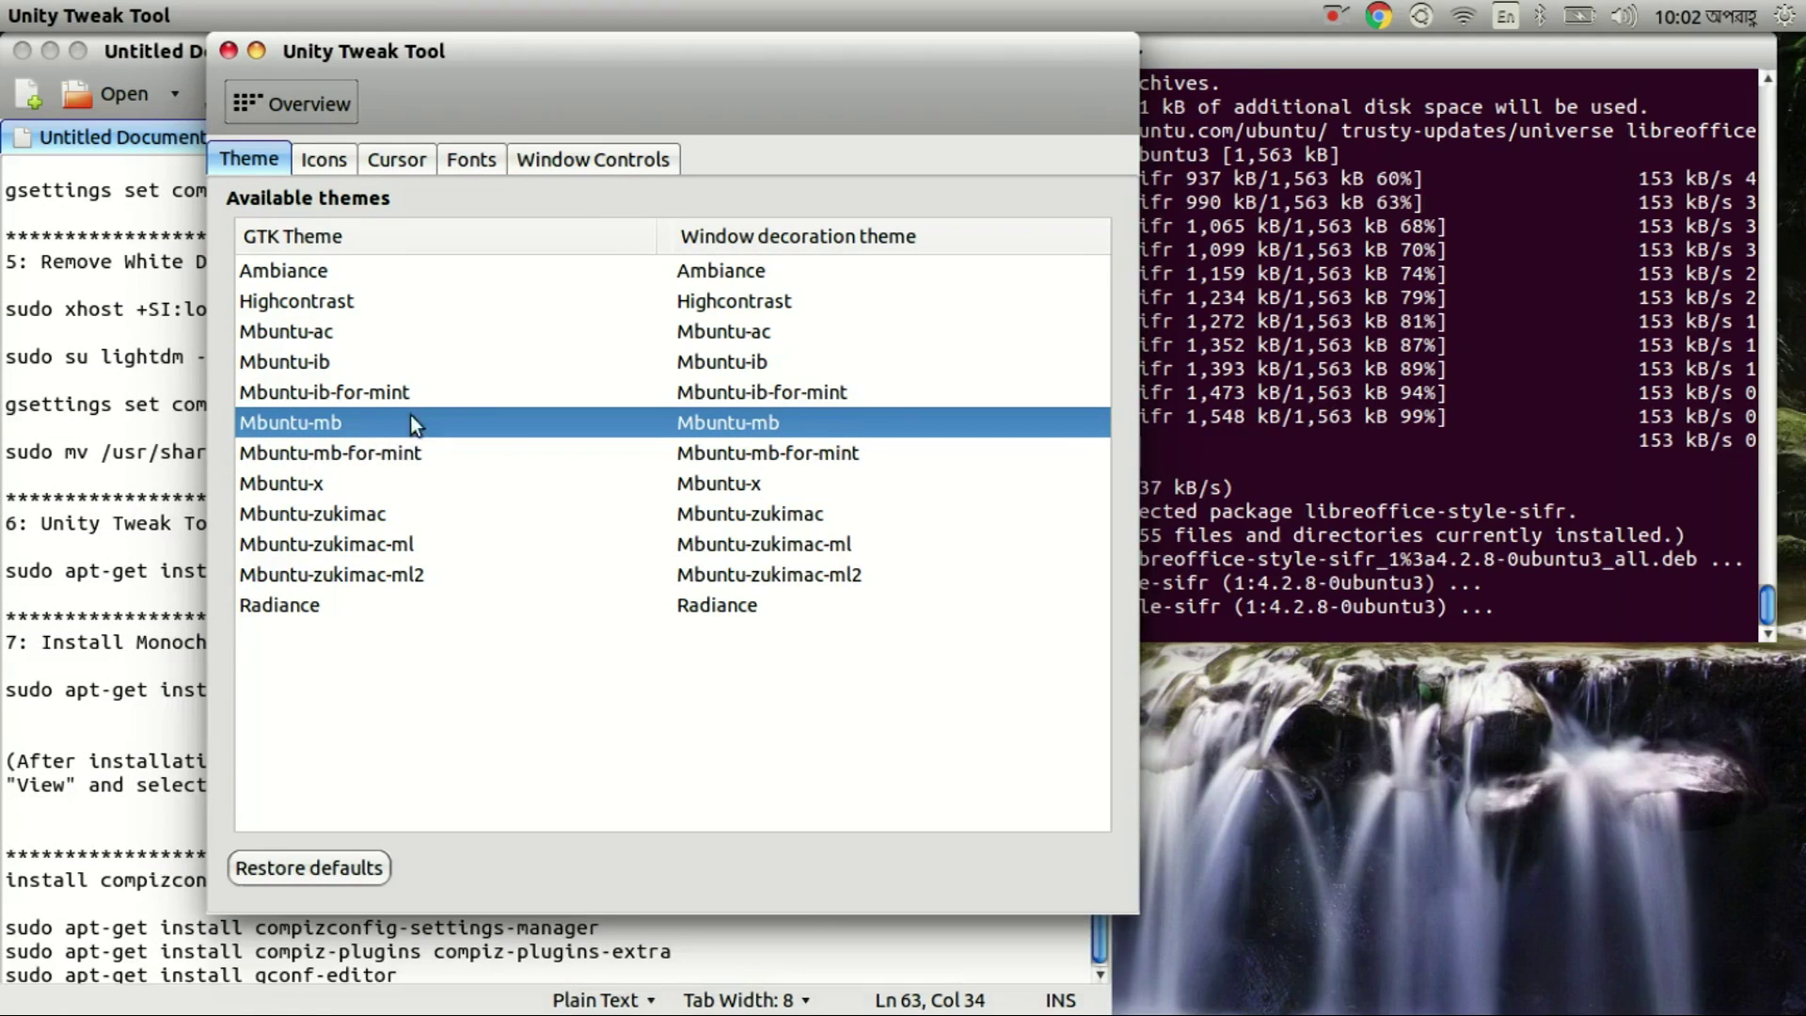
left_click(304, 392)
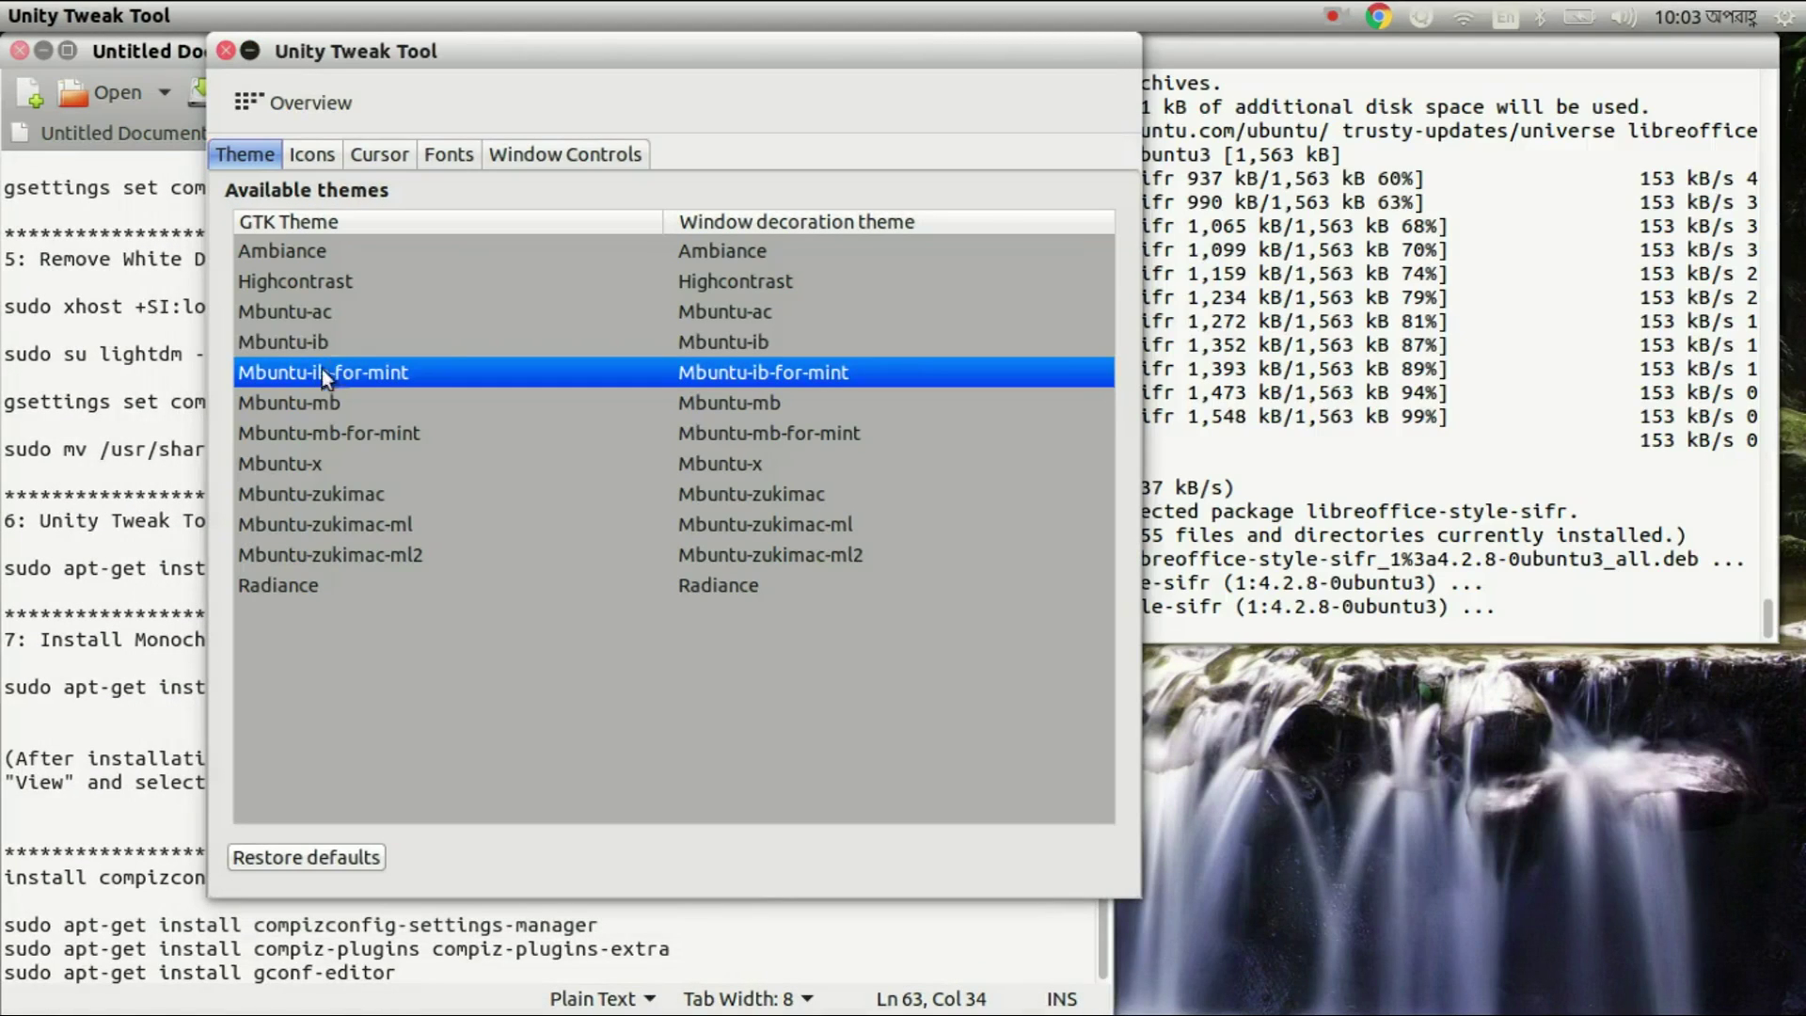
left_click(327, 348)
left_click(344, 377)
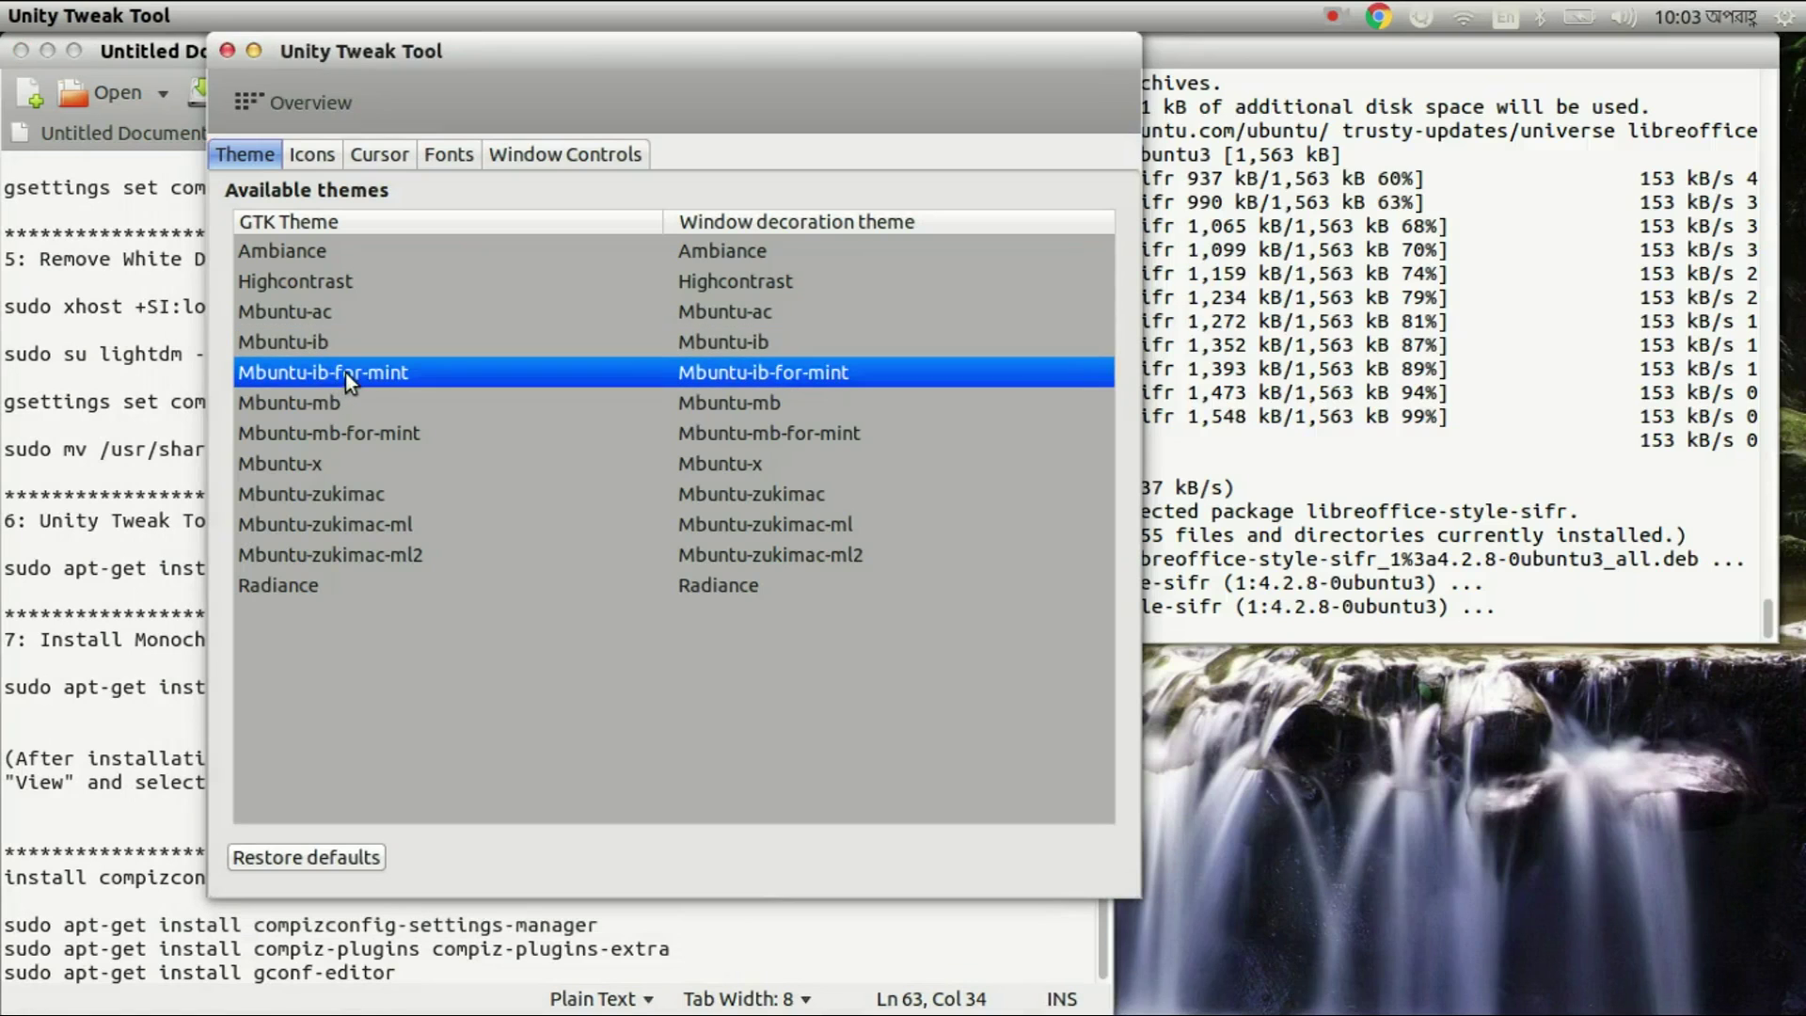
left_click(312, 404)
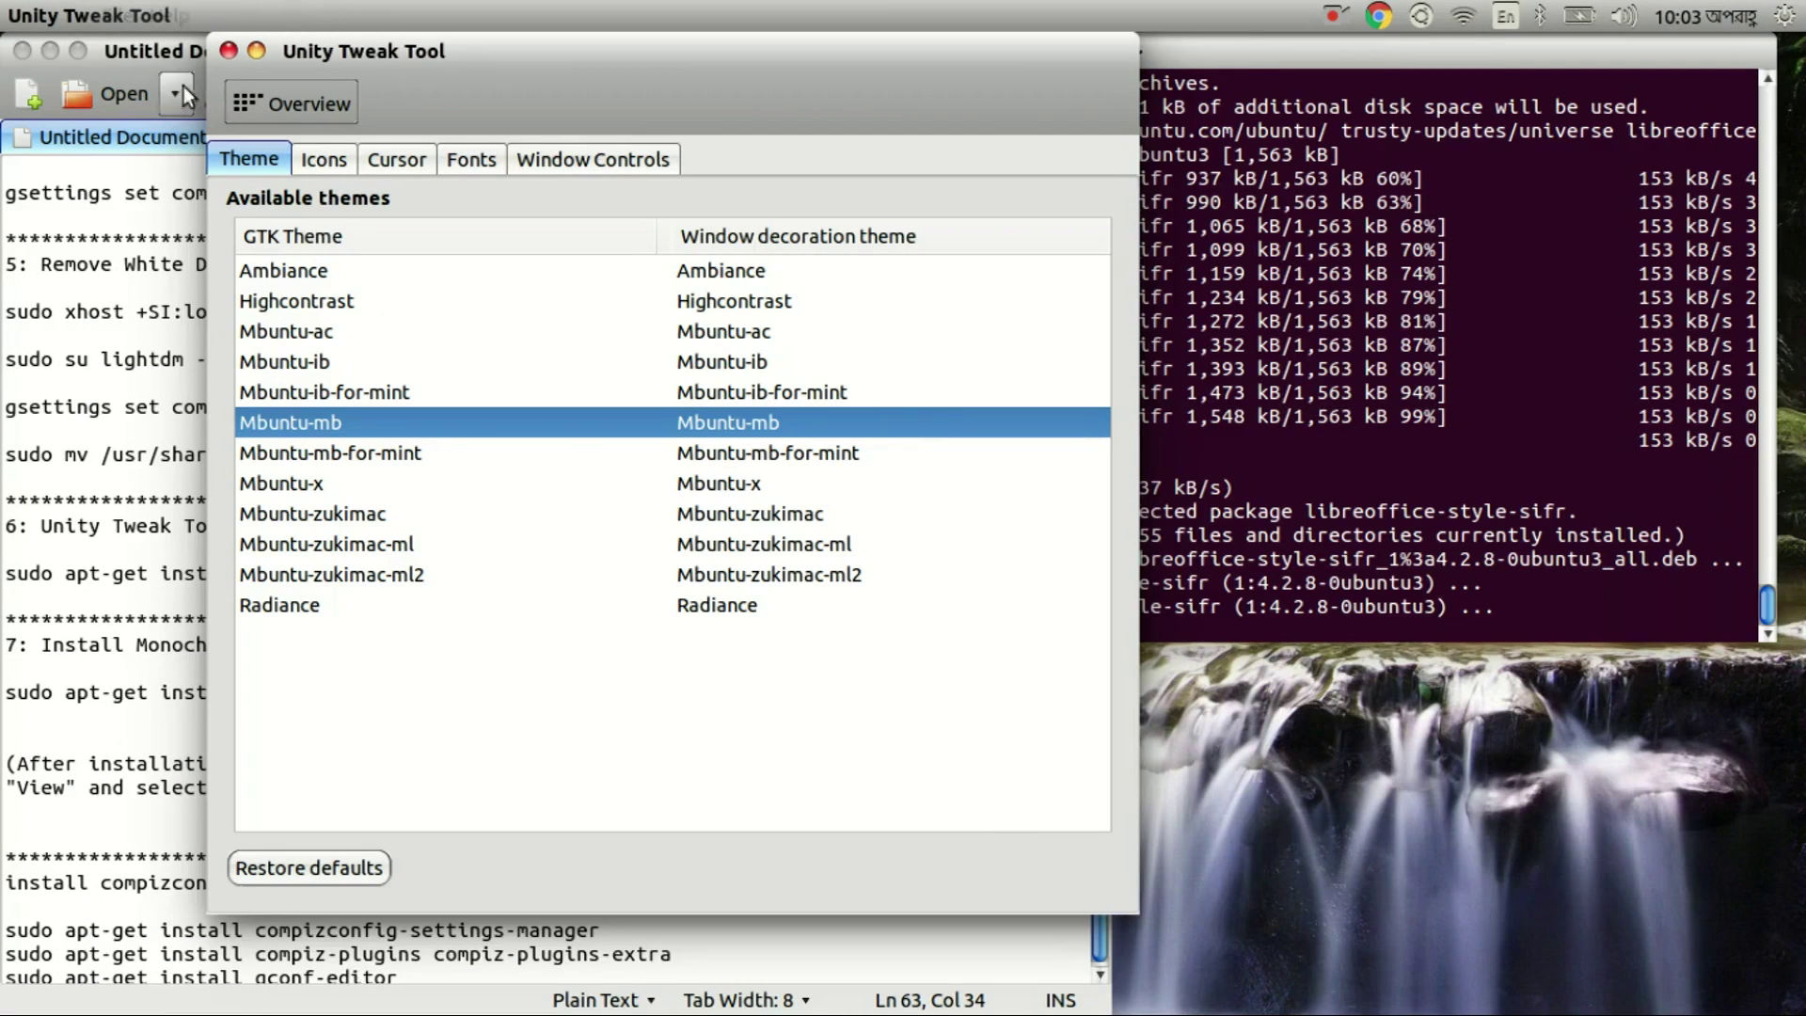
left_click(231, 51)
left_click(809, 576)
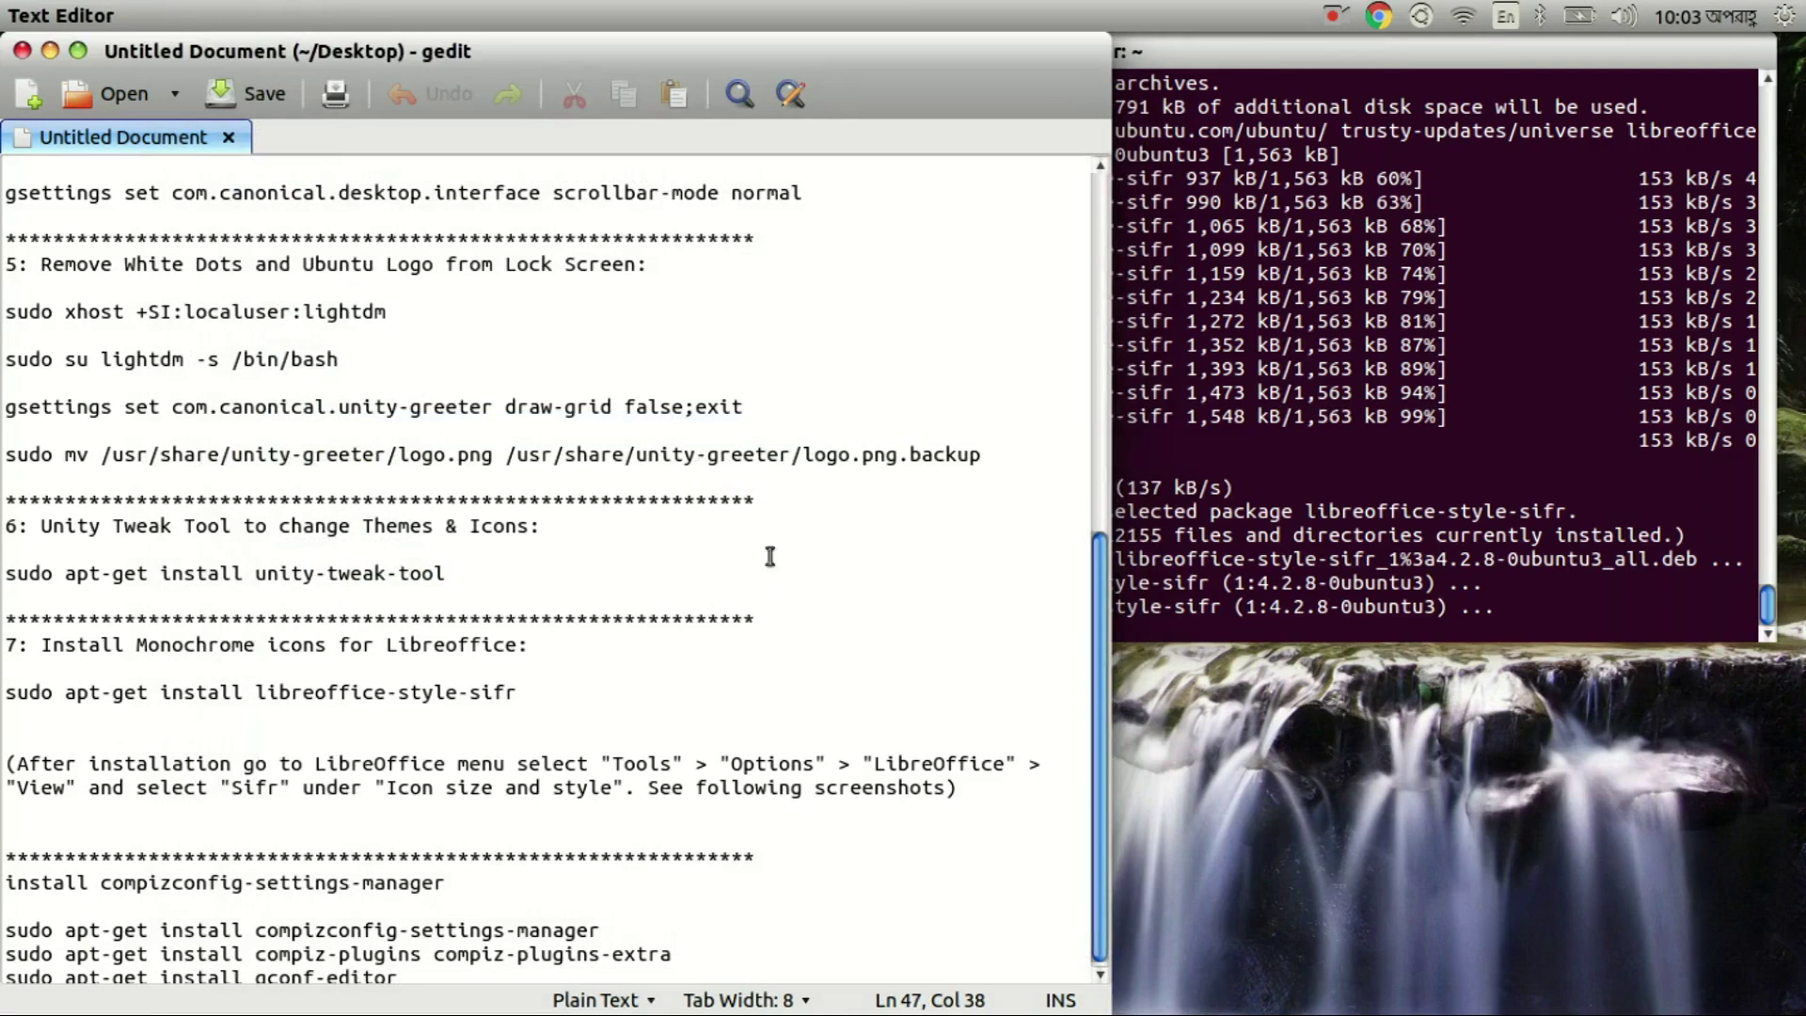
scroll(811, 577, "up", 5)
scroll(988, 677, "down", 5)
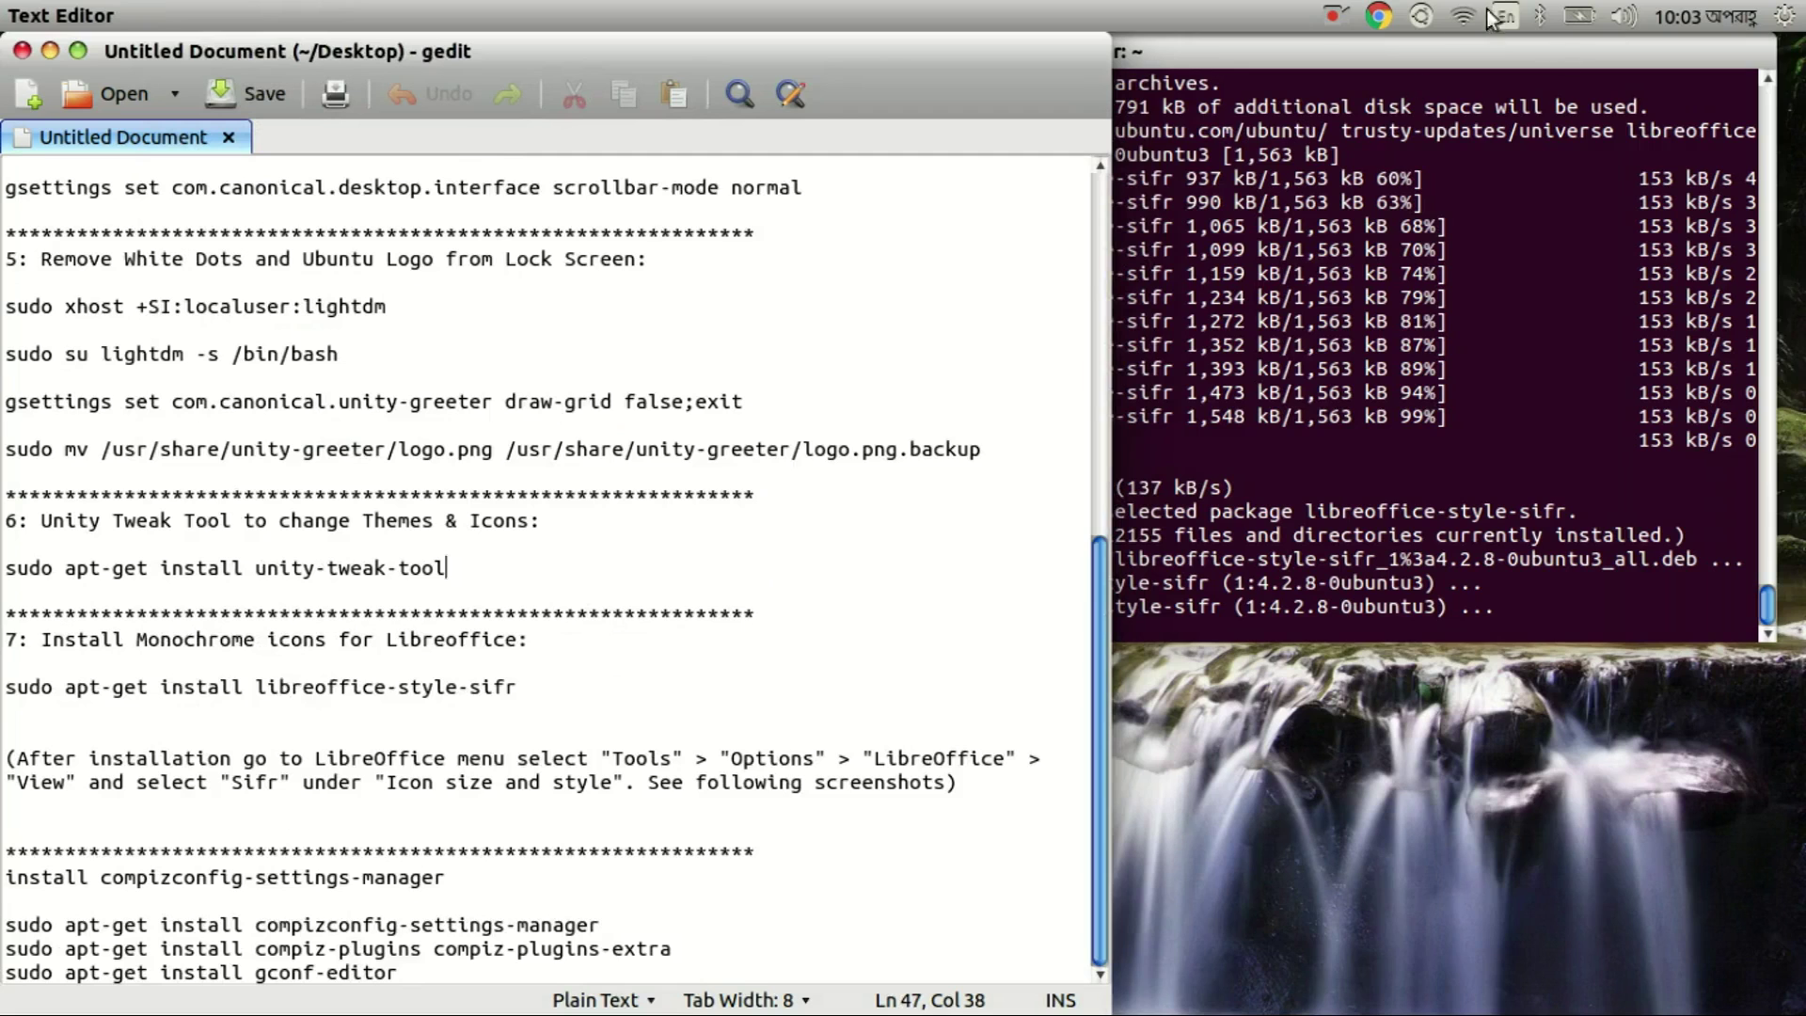
left_click(1332, 18)
Step: Choose Mbuntu-osx as the icon theme on the Icons page
left_click(1453, 66)
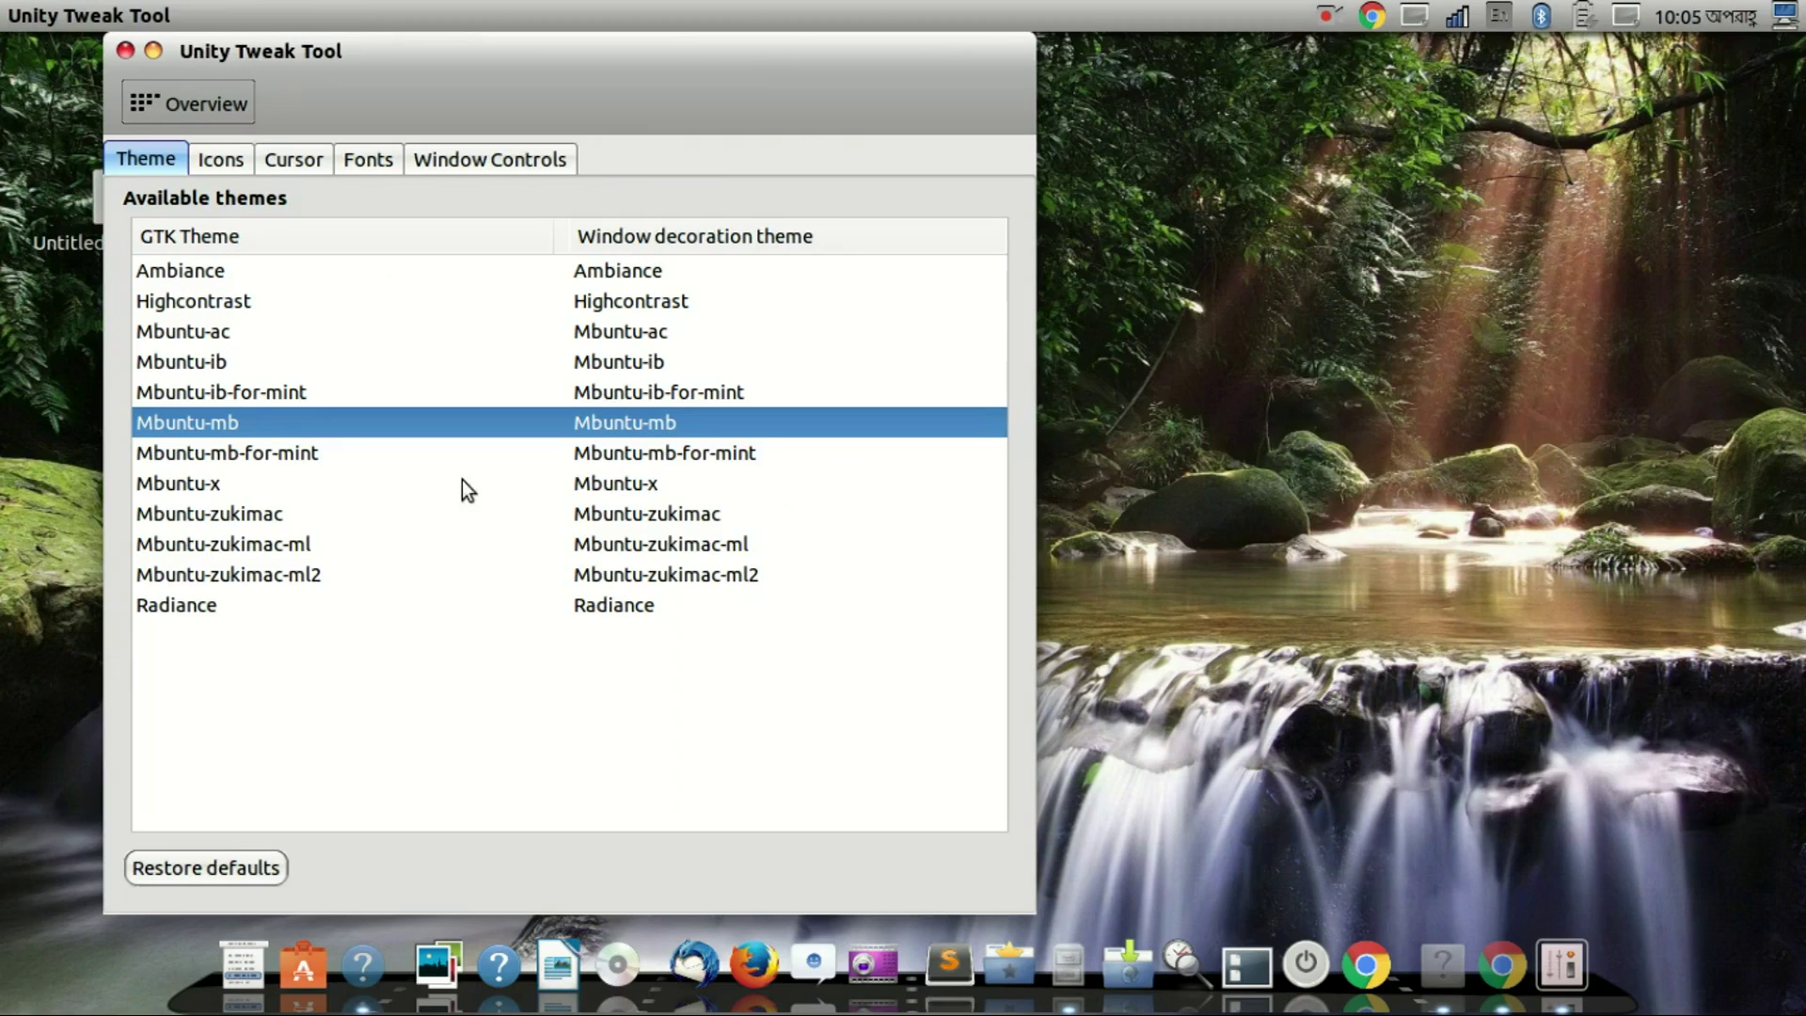
left_click(216, 160)
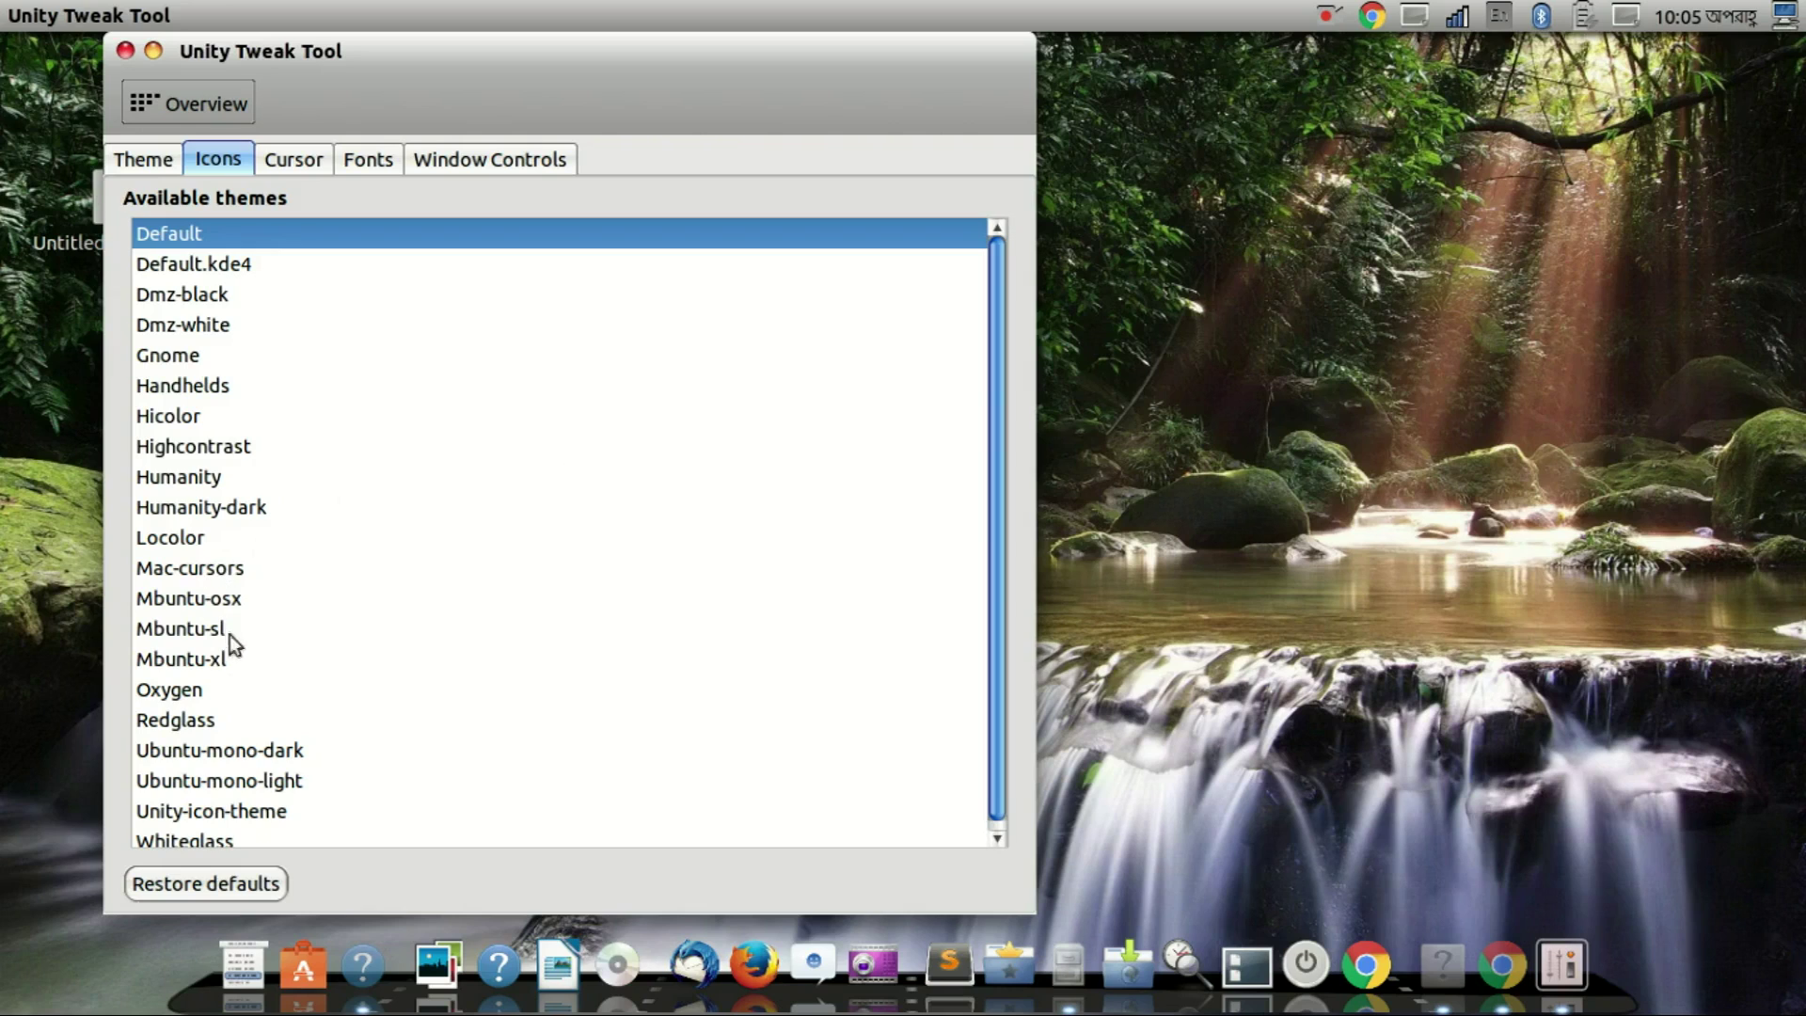
left_click(220, 601)
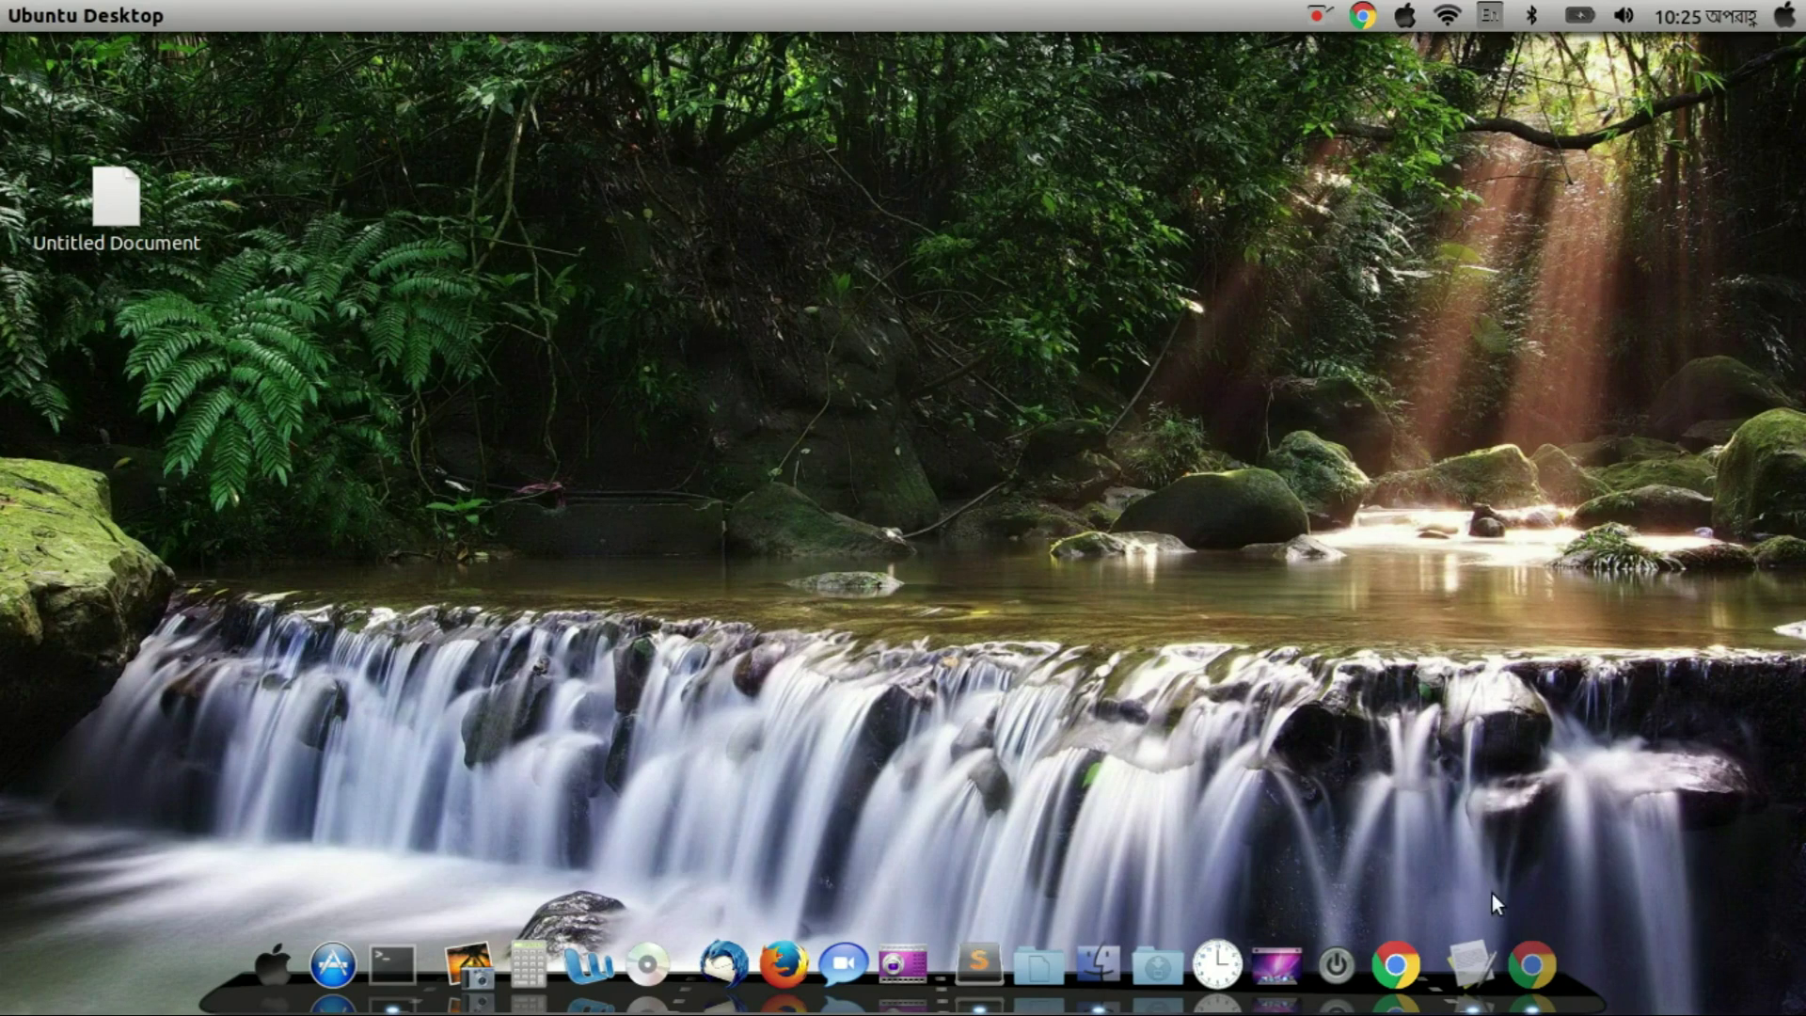
Step: Paste 'sudo apt-get install compizconfig-settings-manager' from the notes into Terminal, run it, and confirm installation
left_click(1483, 965)
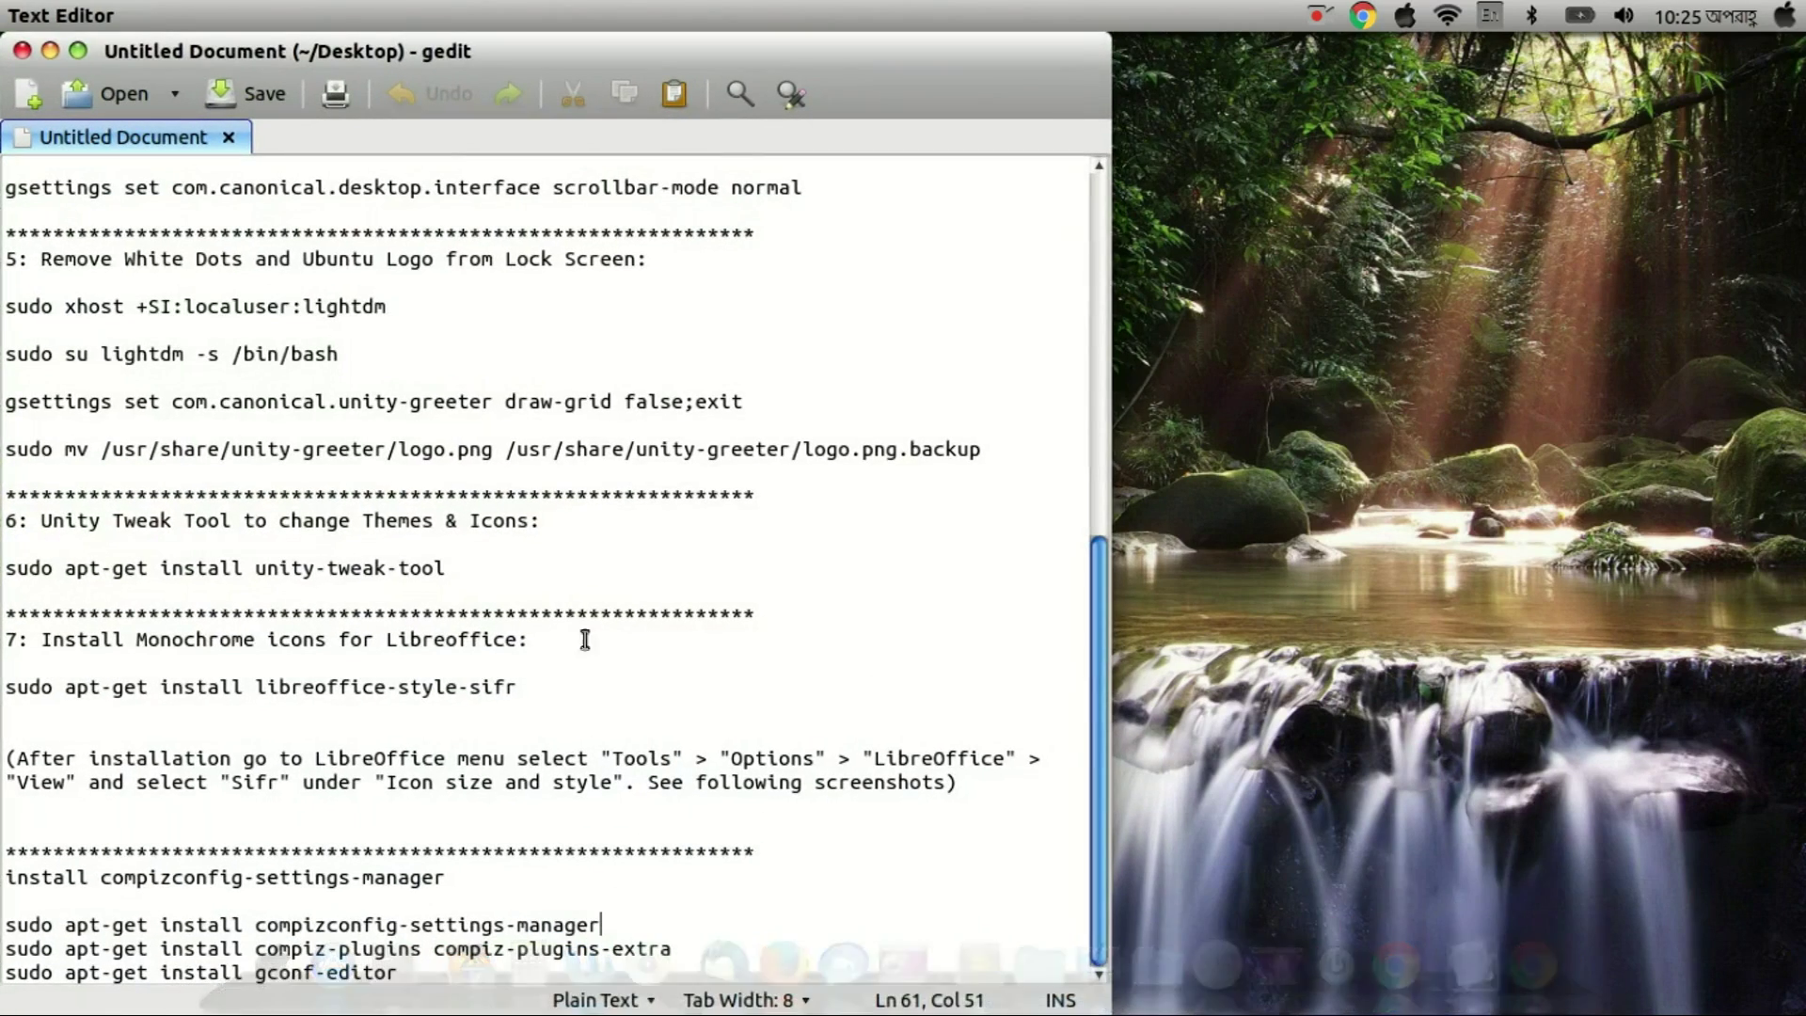
mouse_move(370, 965)
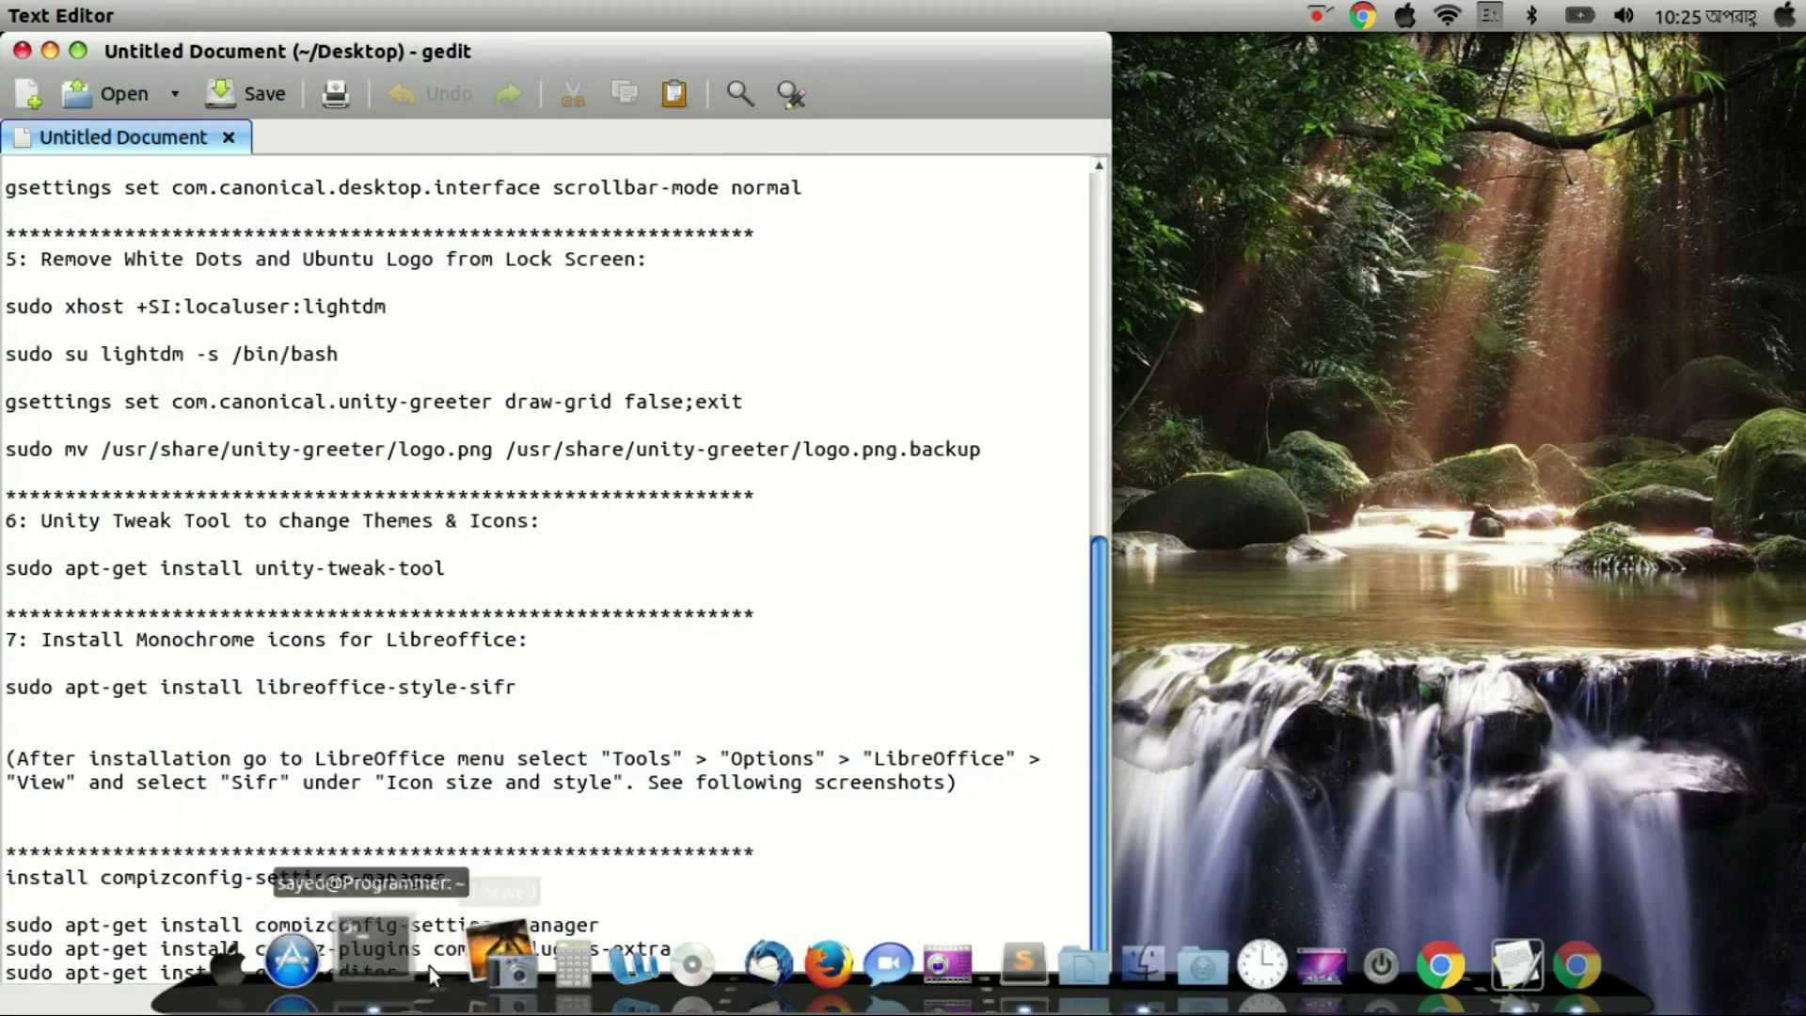
left_click(399, 965)
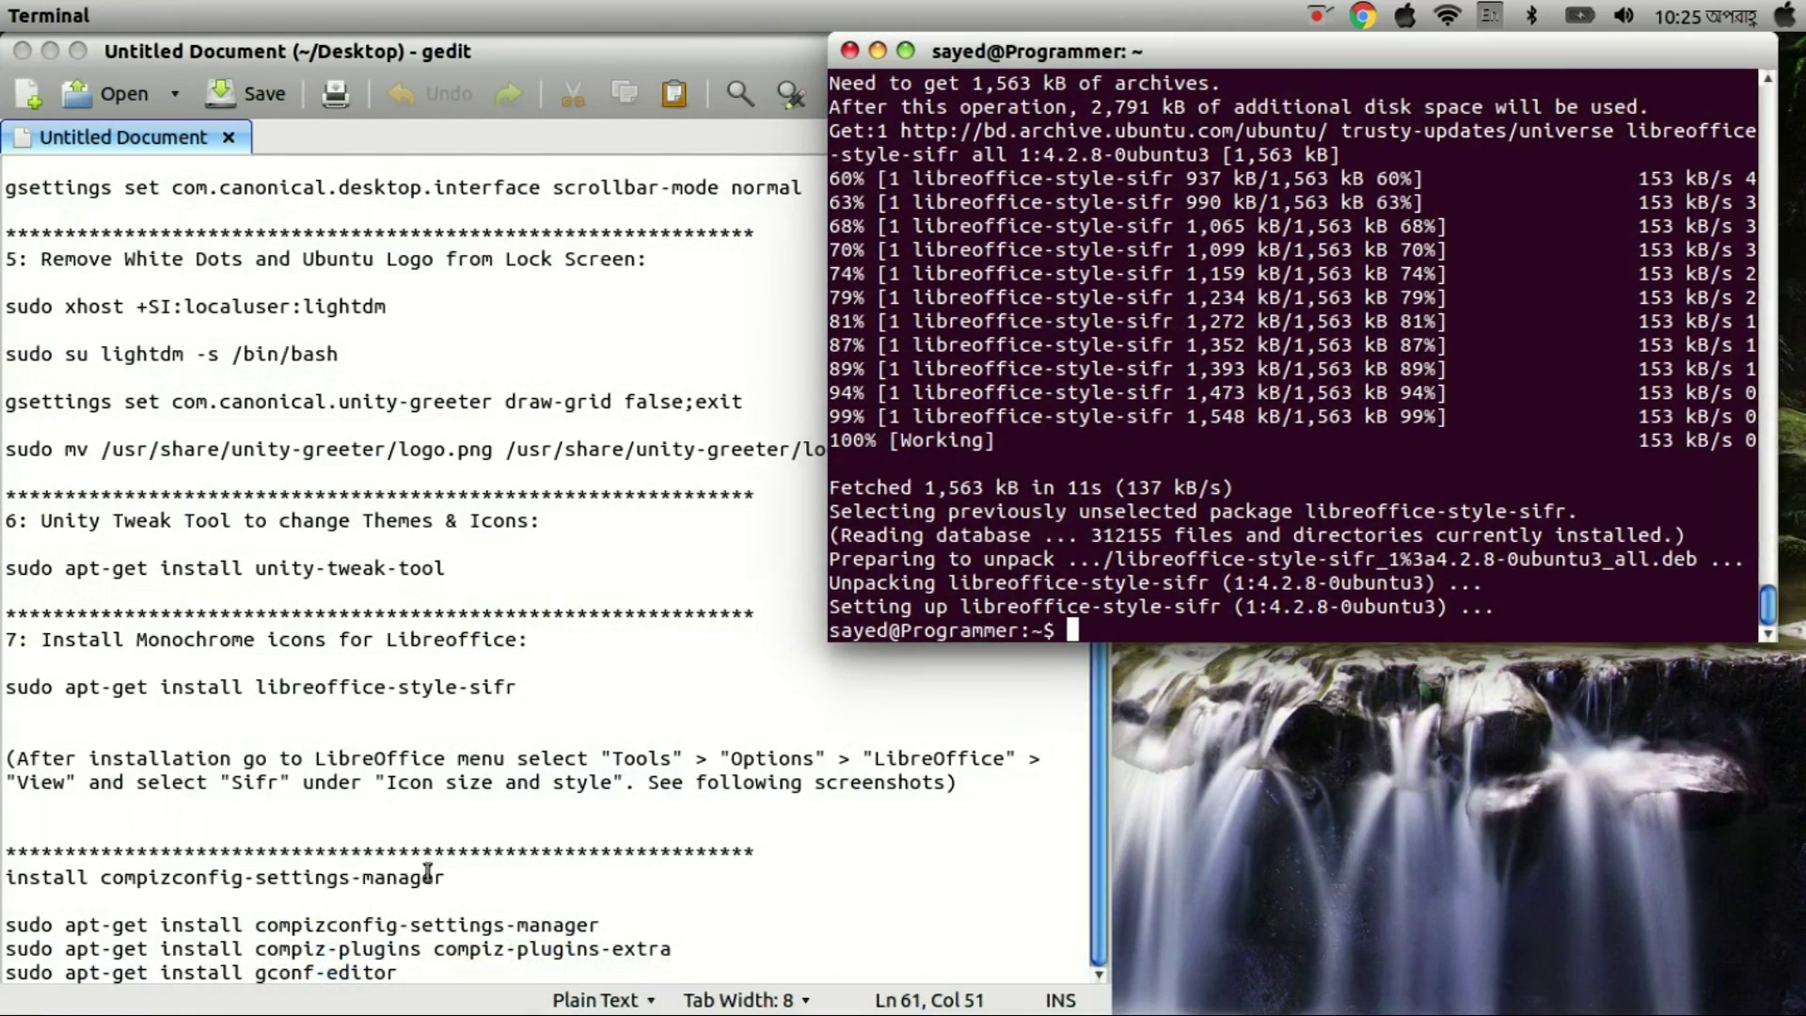
left_click_drag(8, 925, 594, 927)
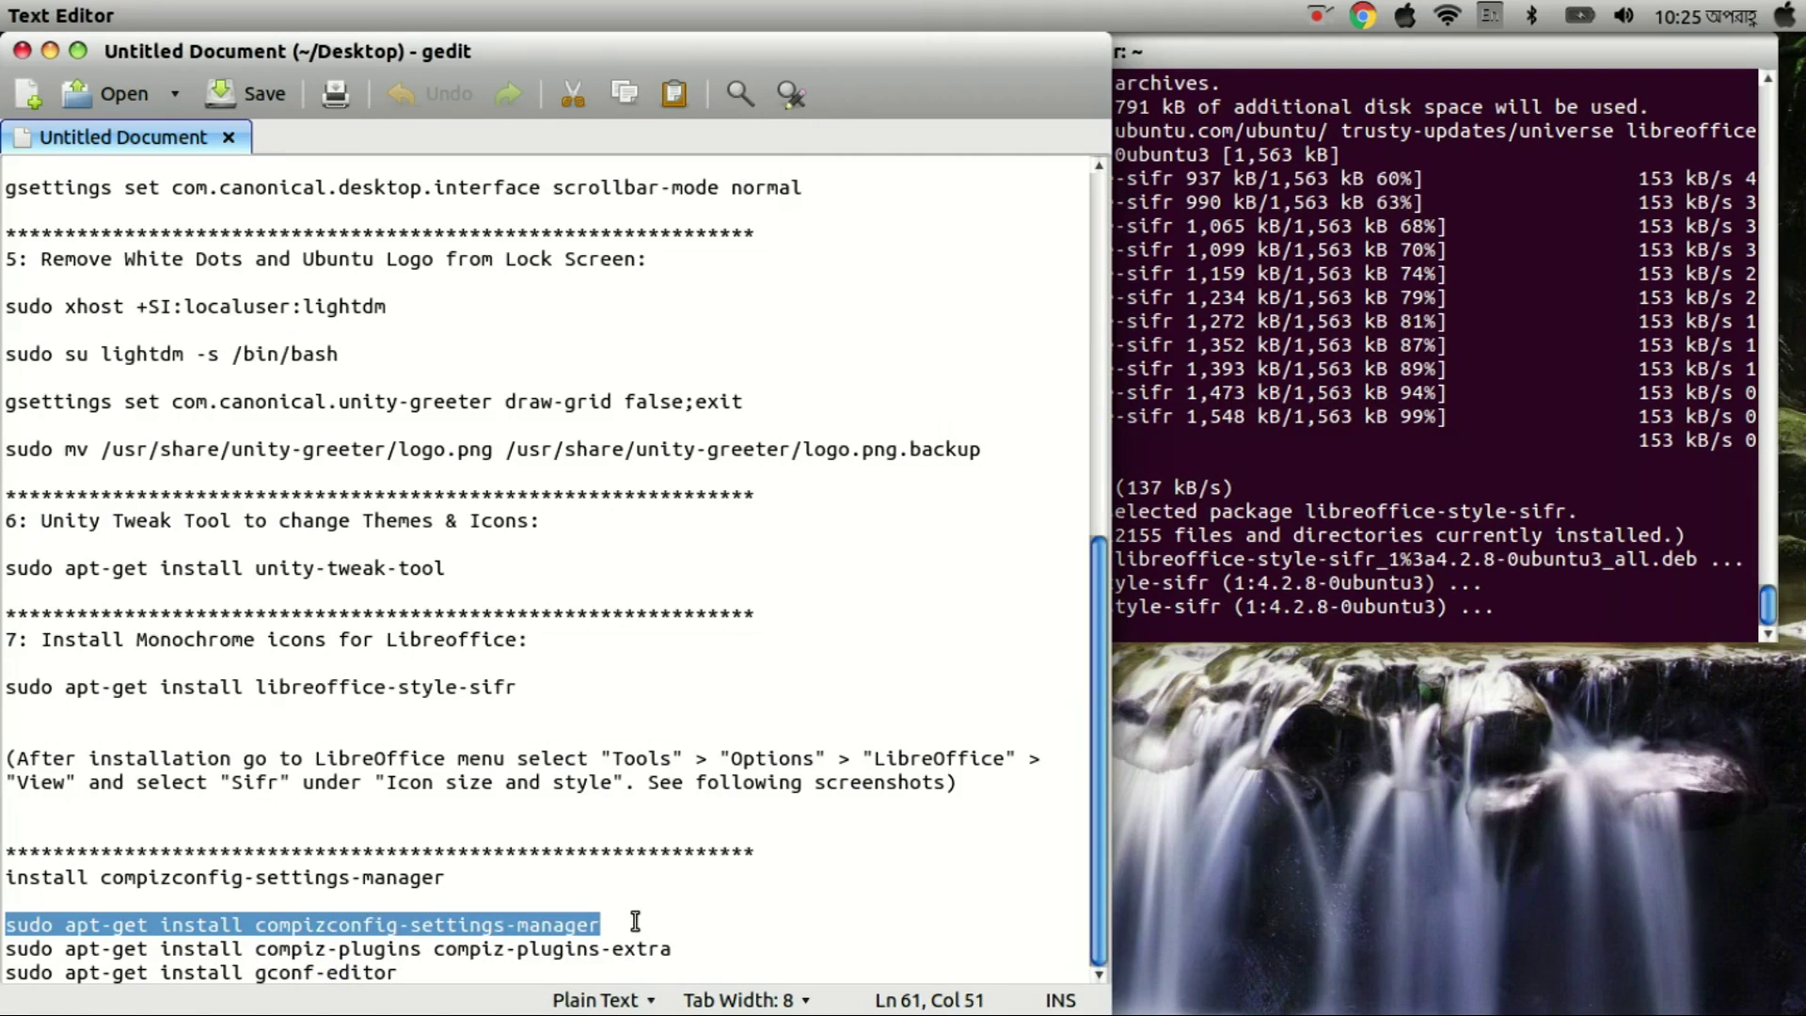
left_click(1351, 610)
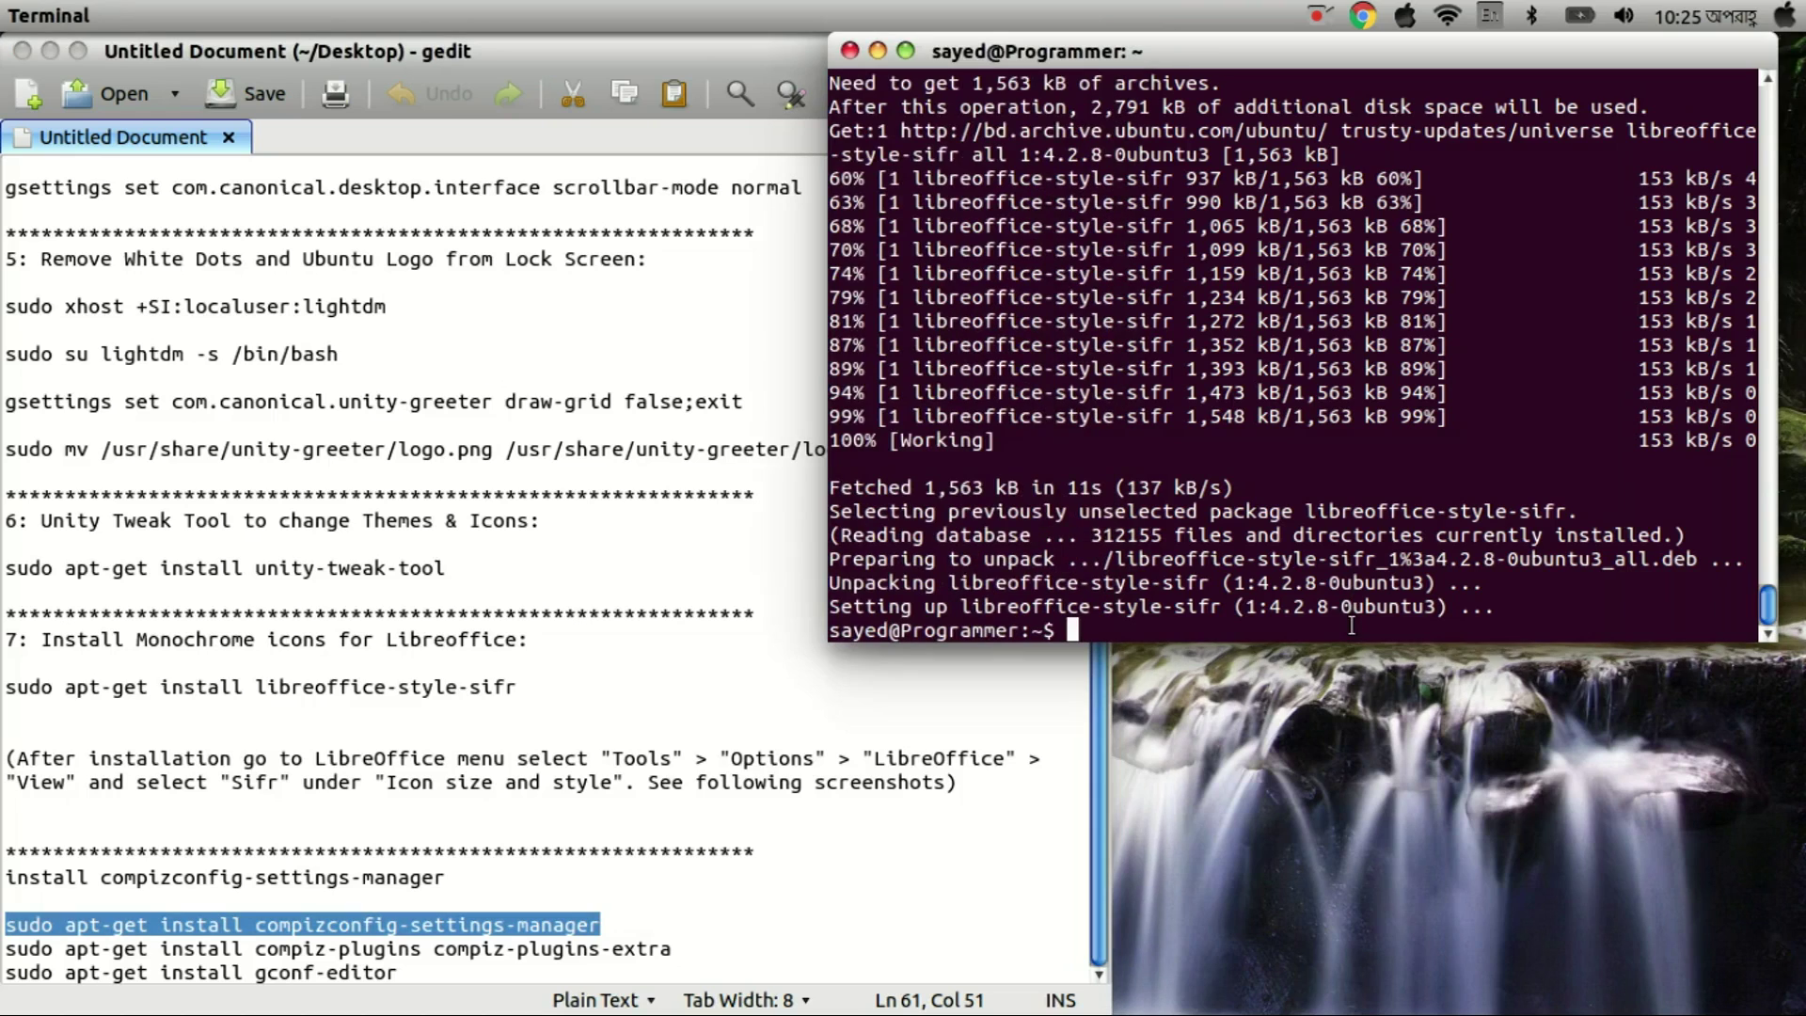
middle_click(1351, 624)
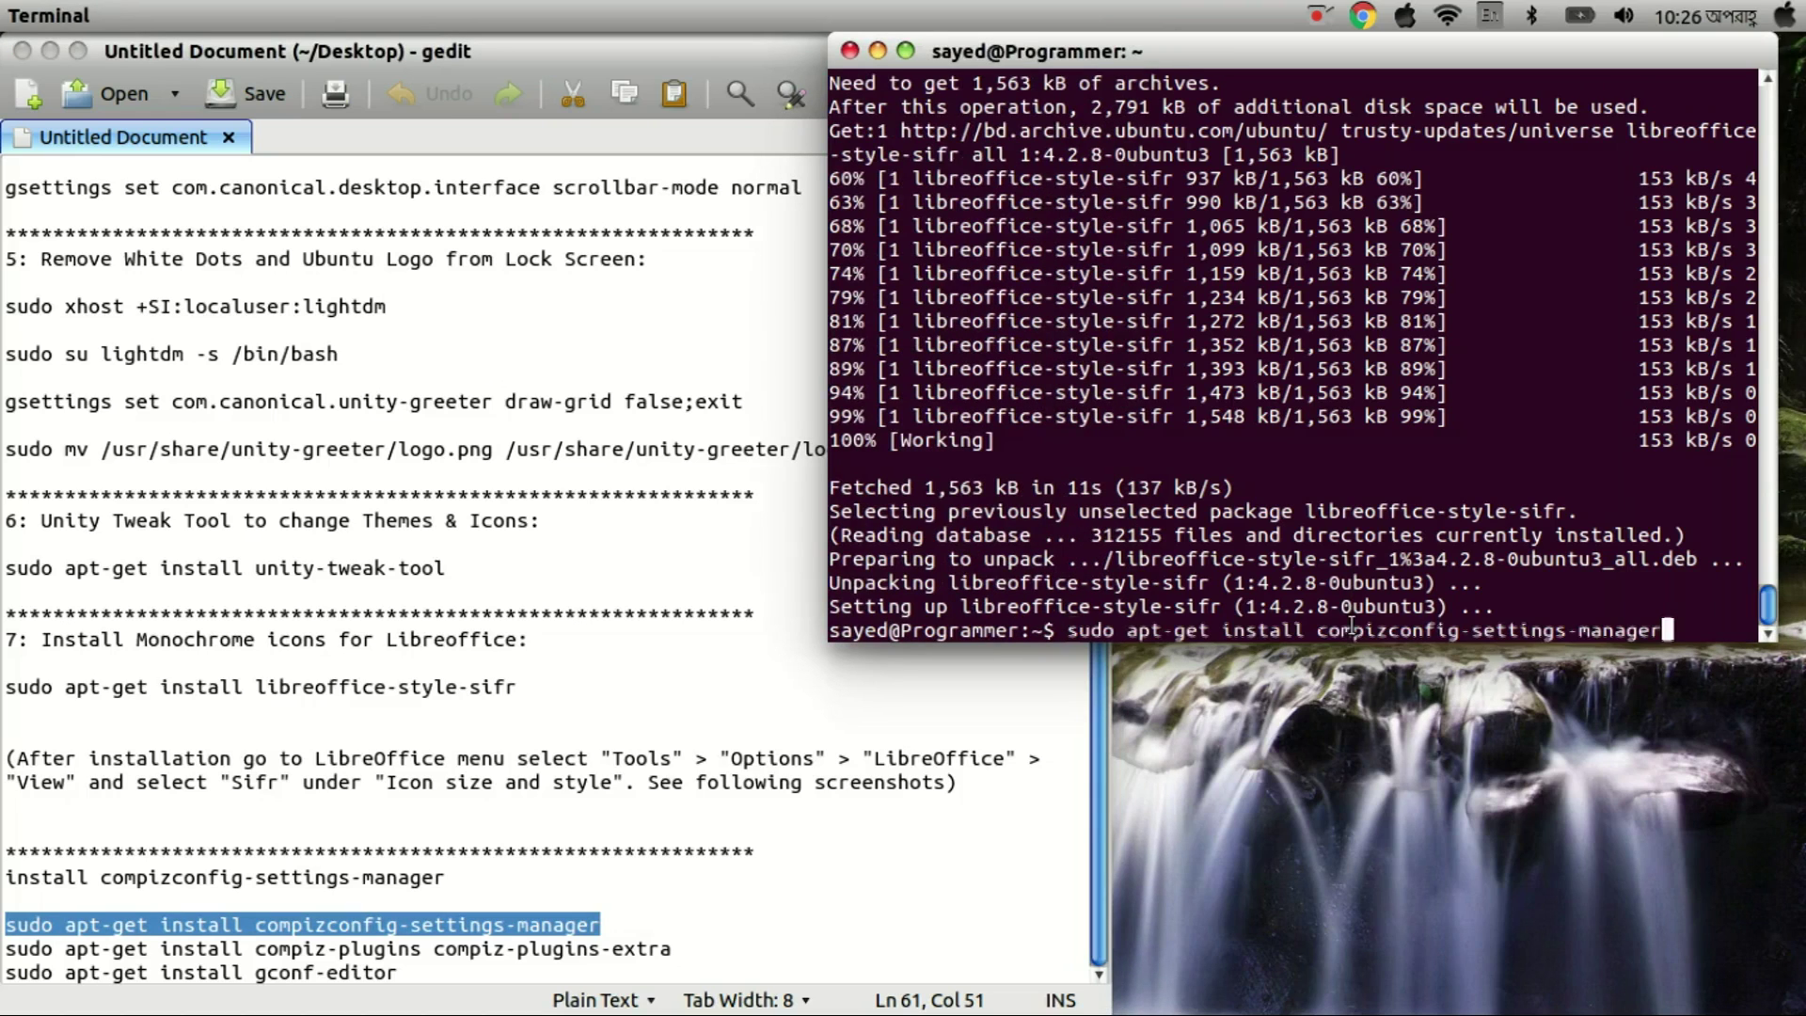
key("Return")
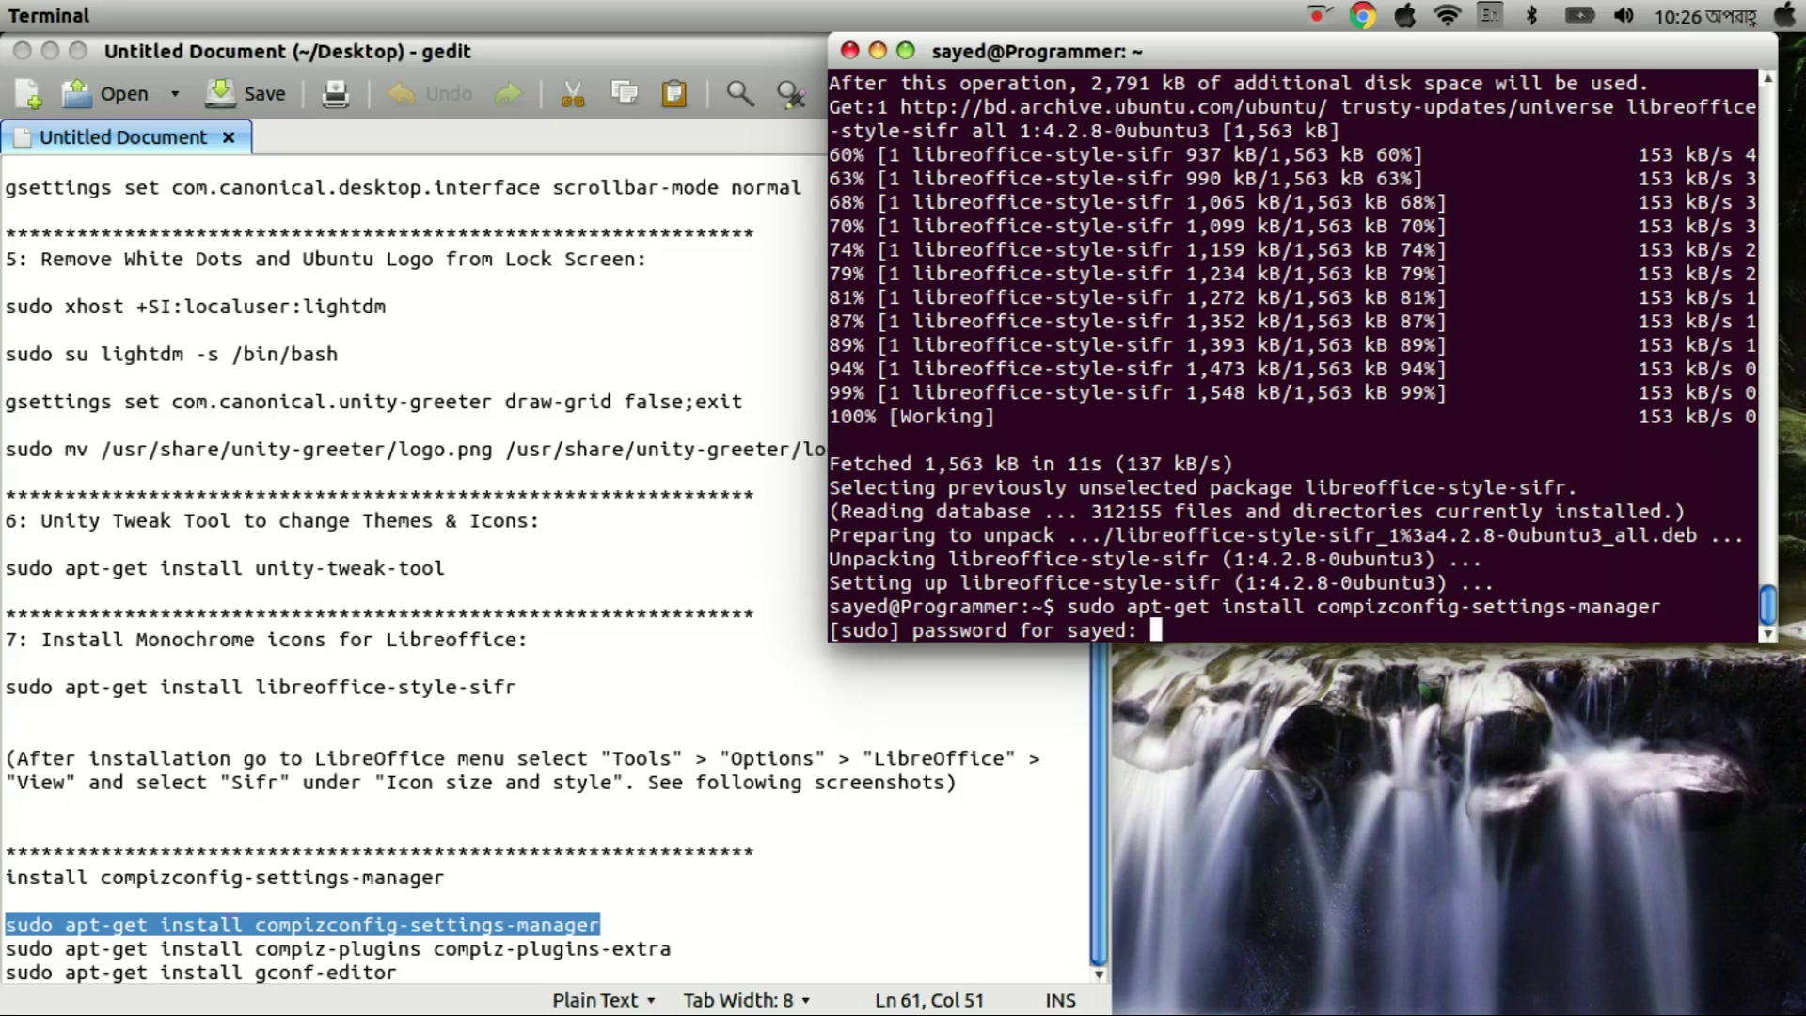
key("Return")
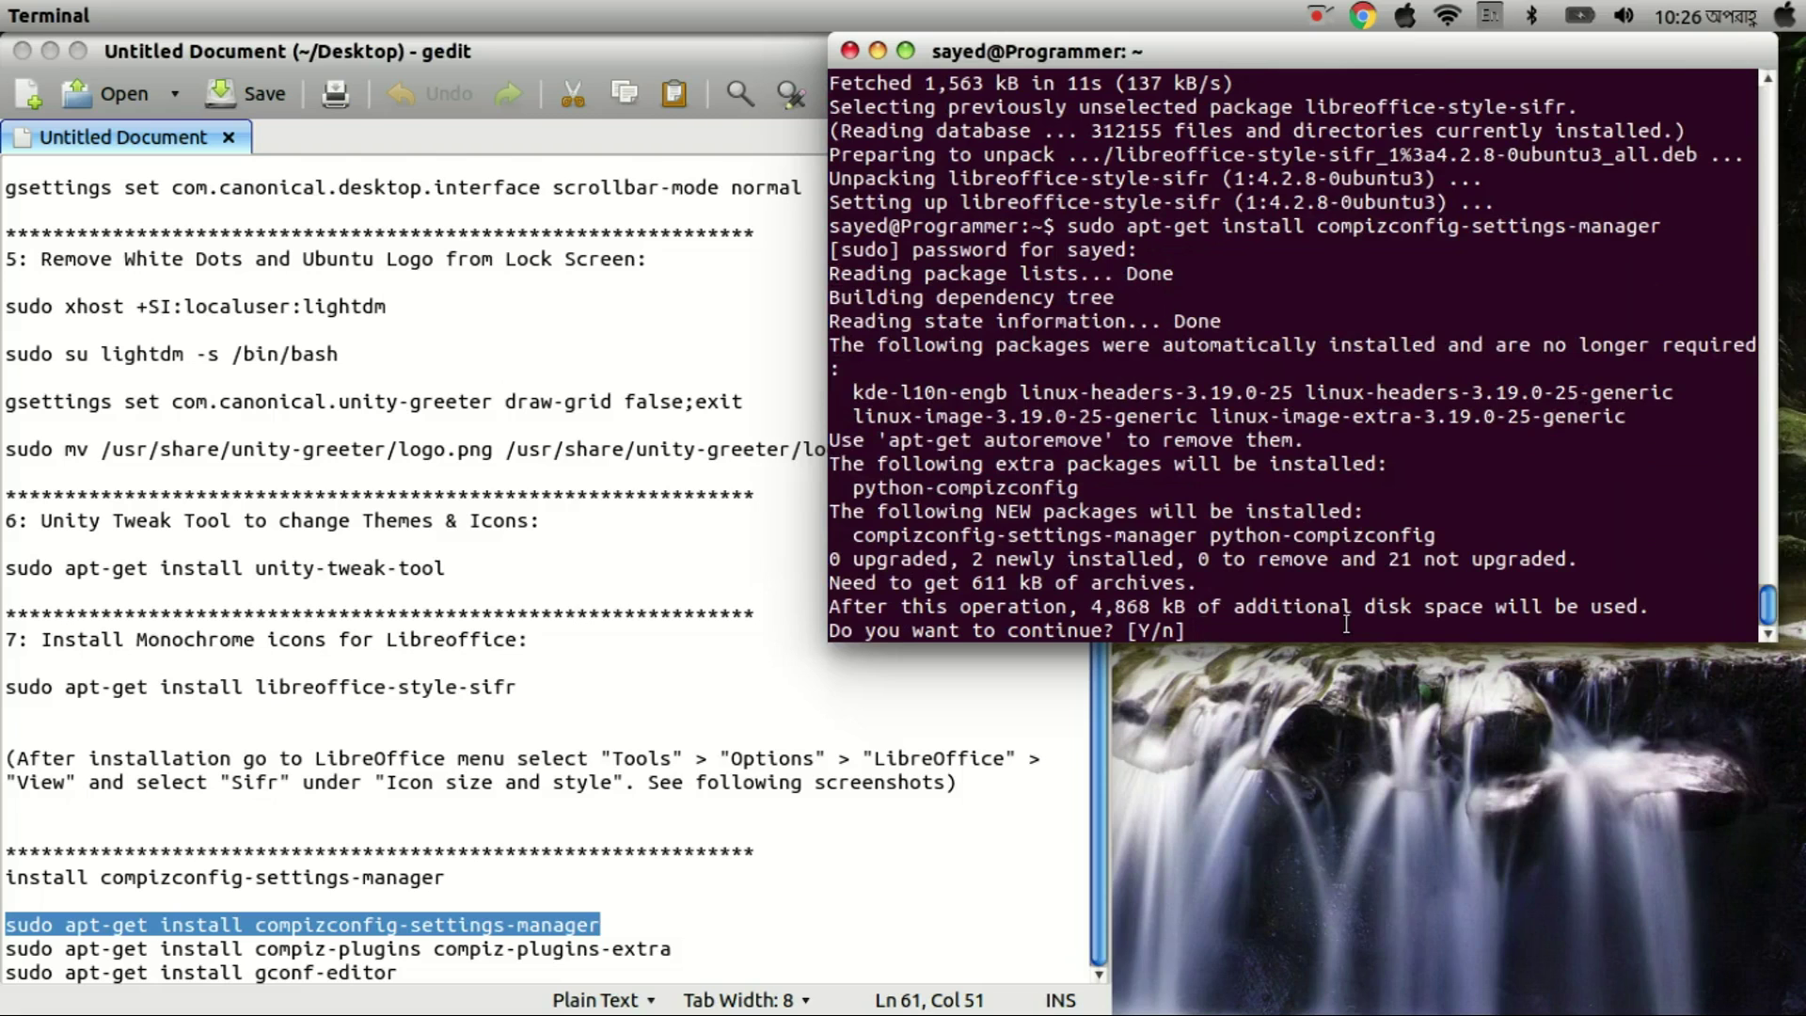
type("y")
key("Return")
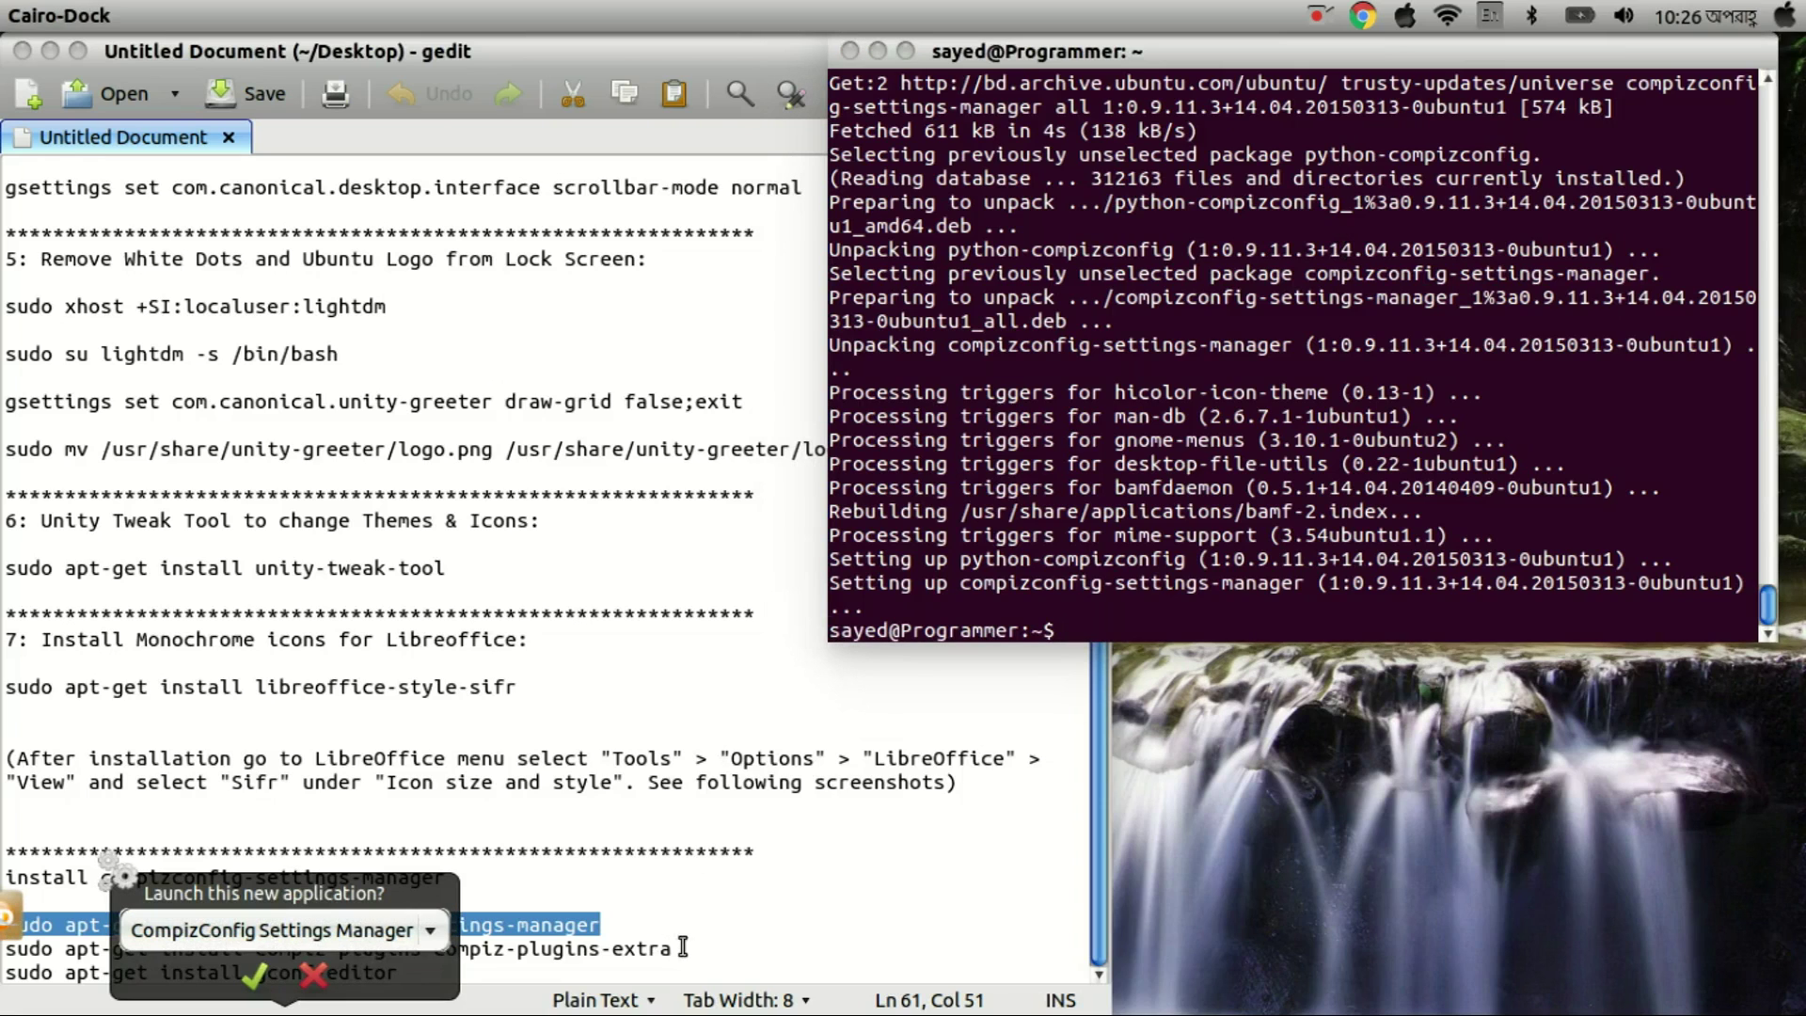
Step: Install compiz-plugins-extra by pasting its apt-get command from the notes into Terminal
left_click(681, 946)
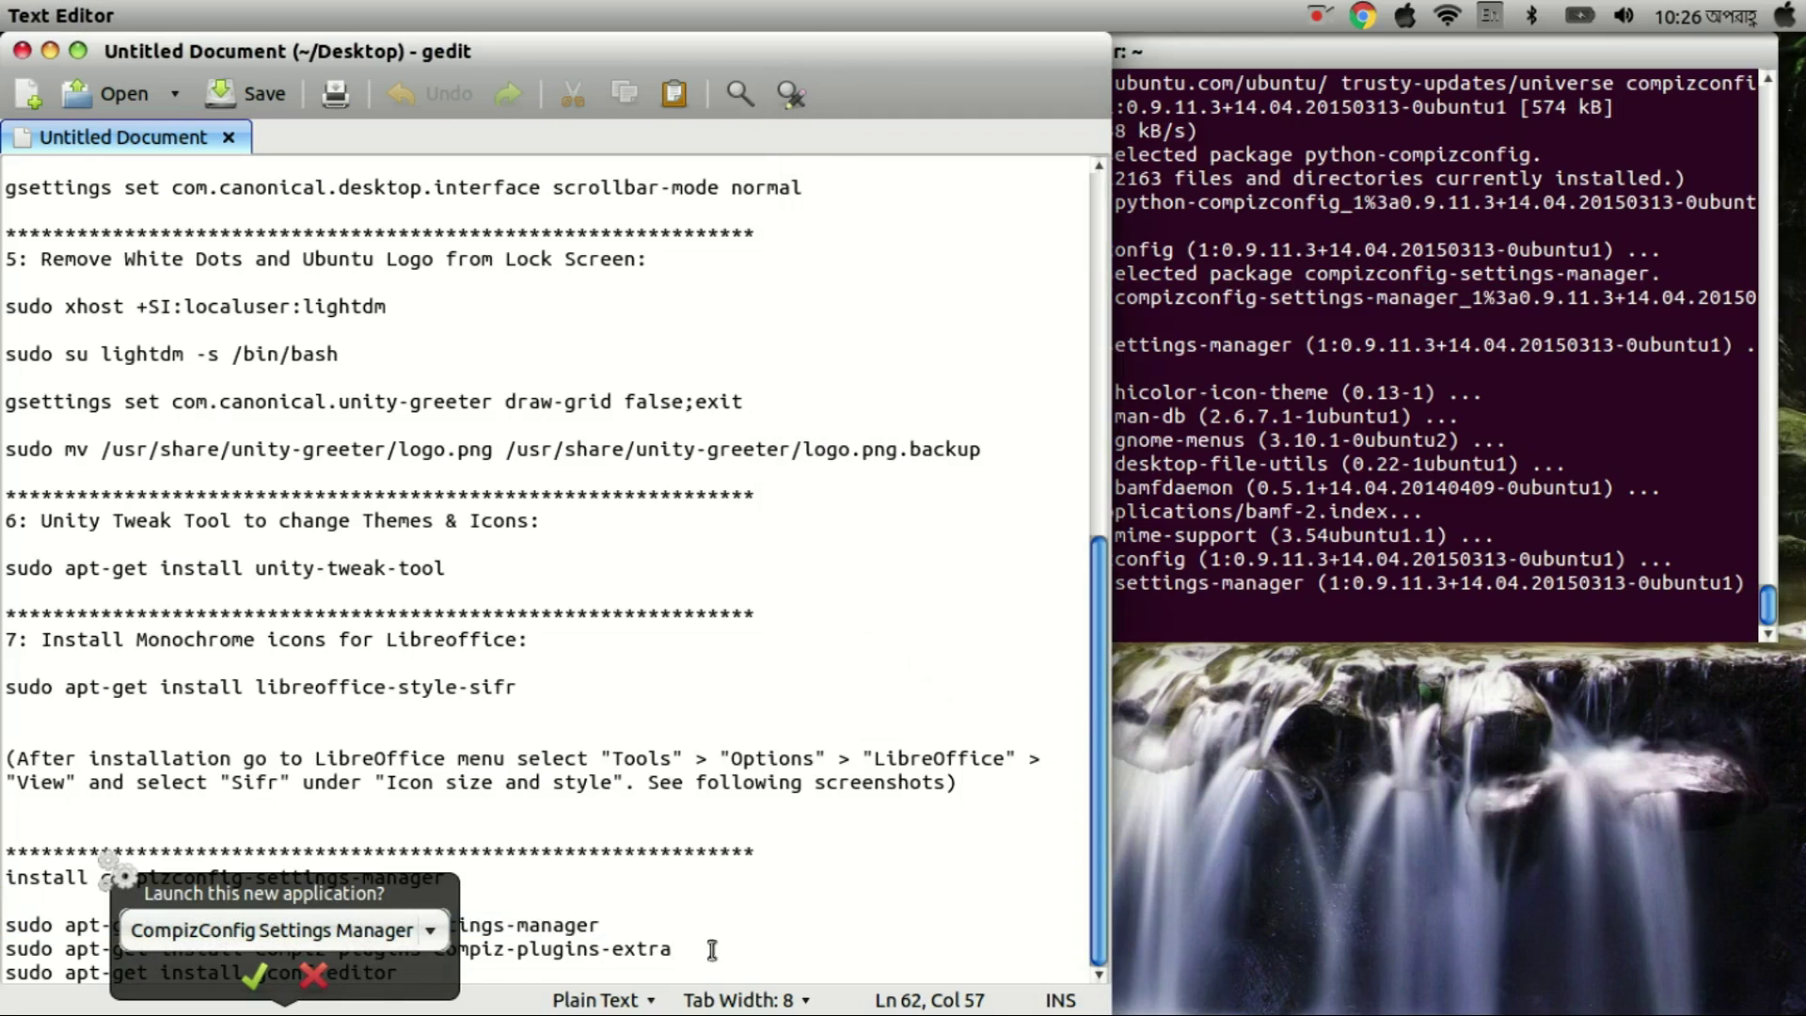
left_click(323, 970)
left_click_drag(674, 948, 6, 948)
key("ctrl+c")
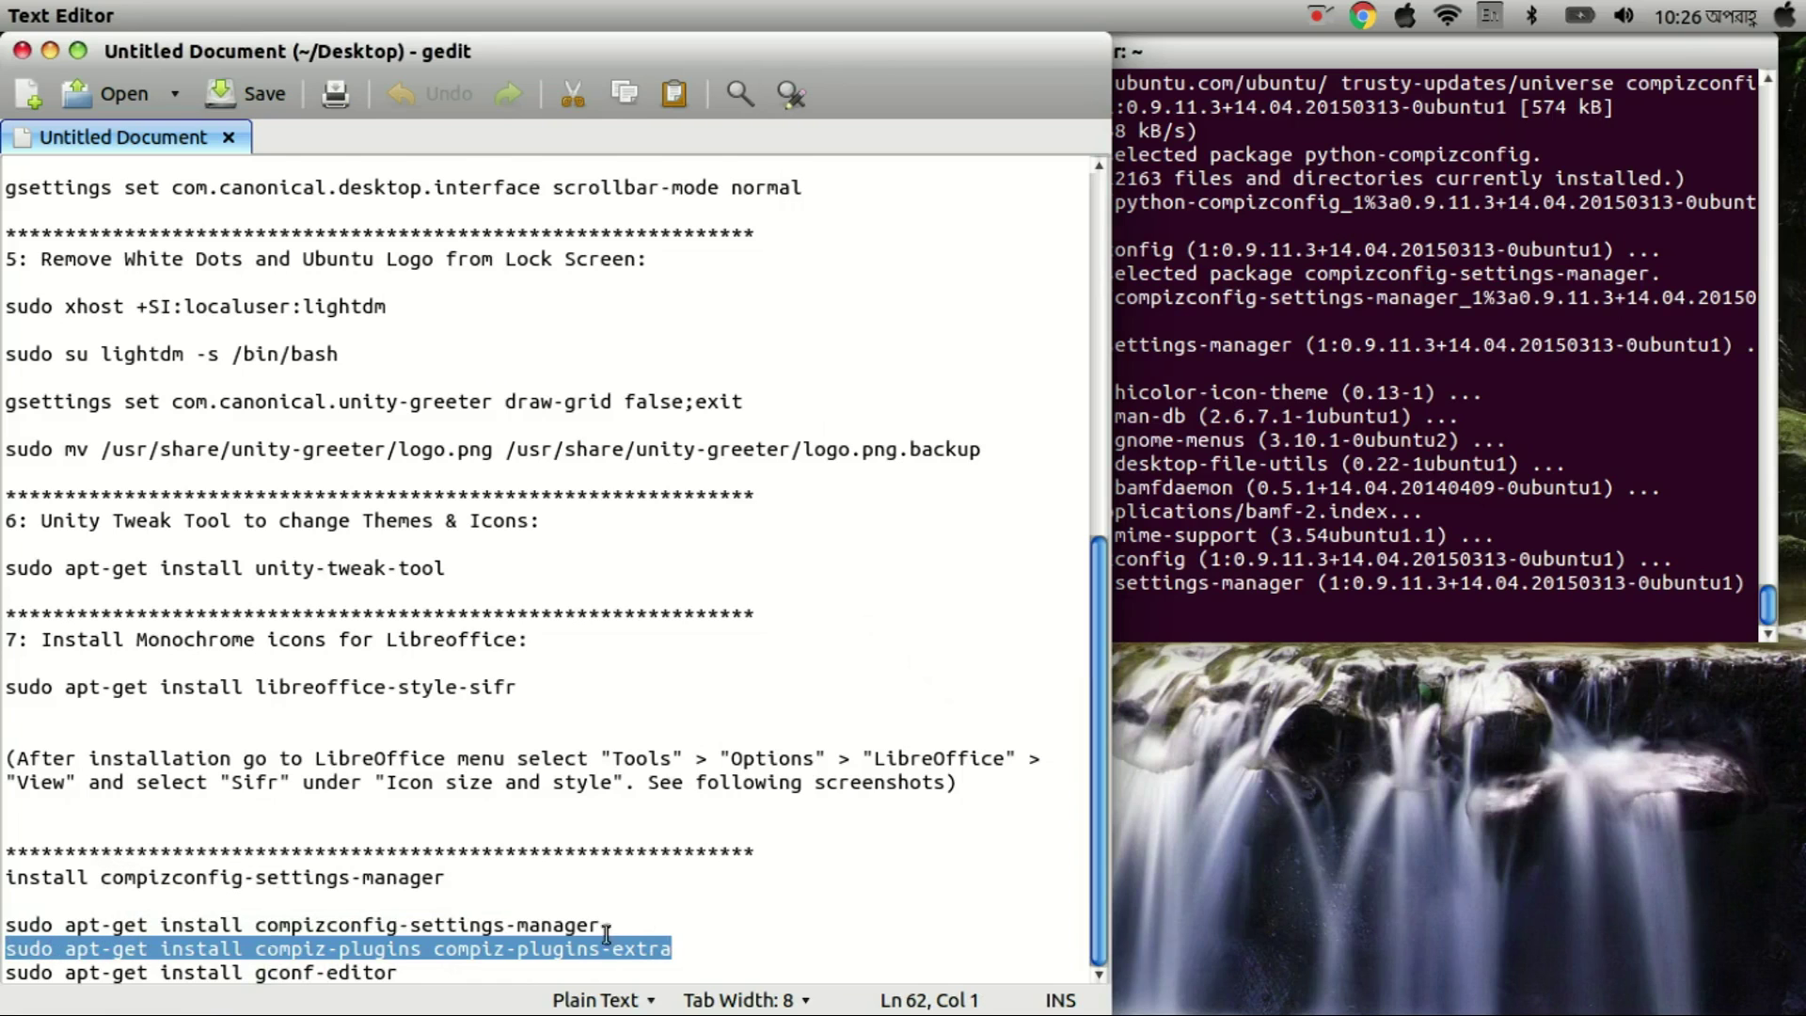
left_click(1242, 616)
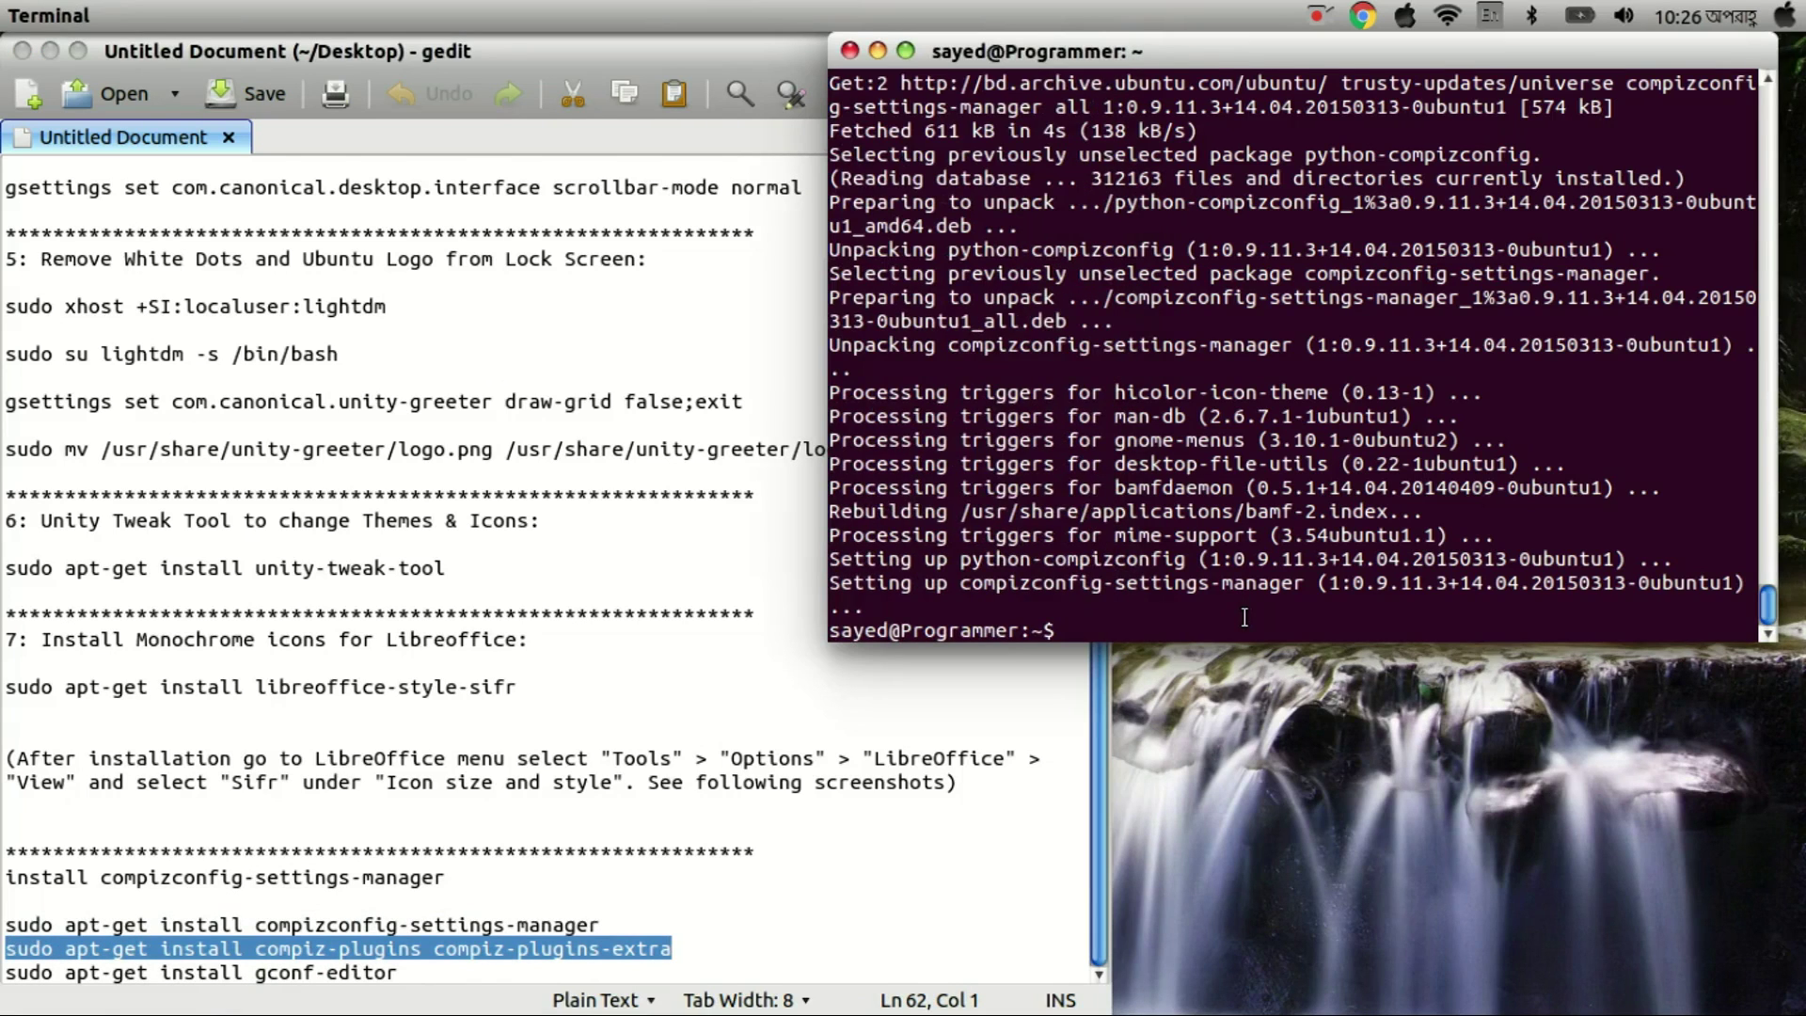
middle_click(1243, 616)
key("Return")
type("y")
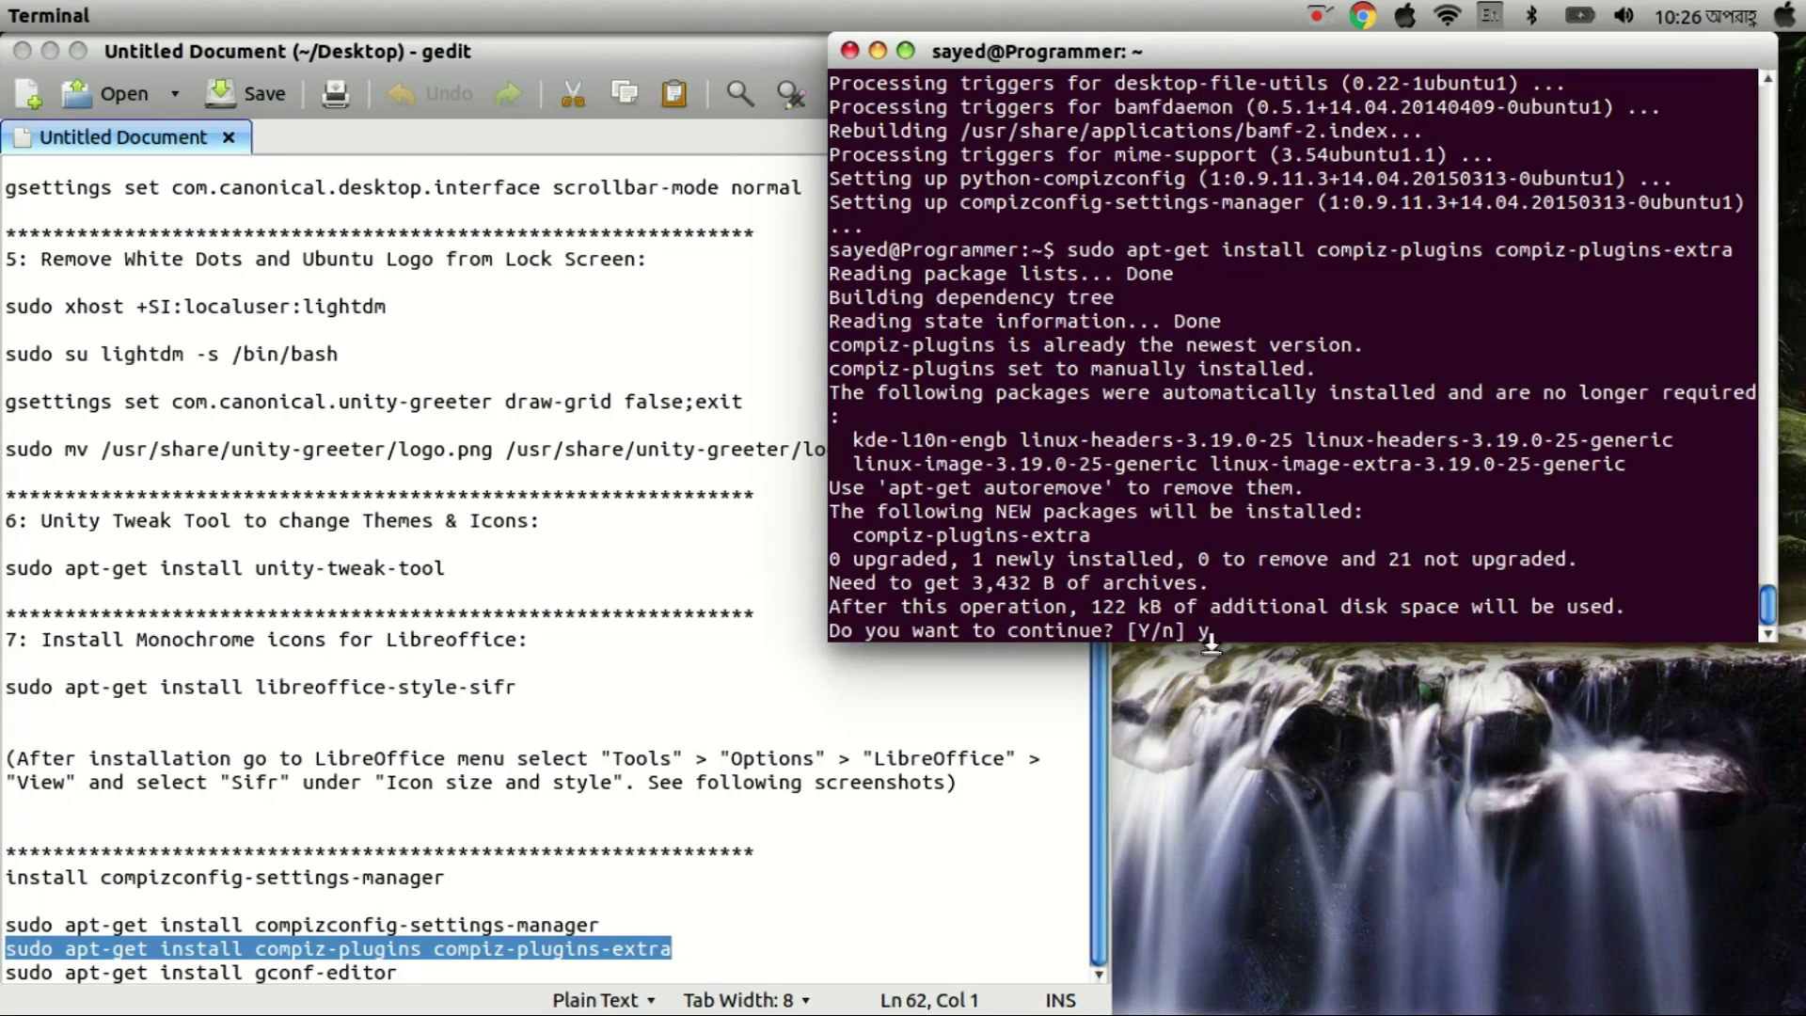
key("Return")
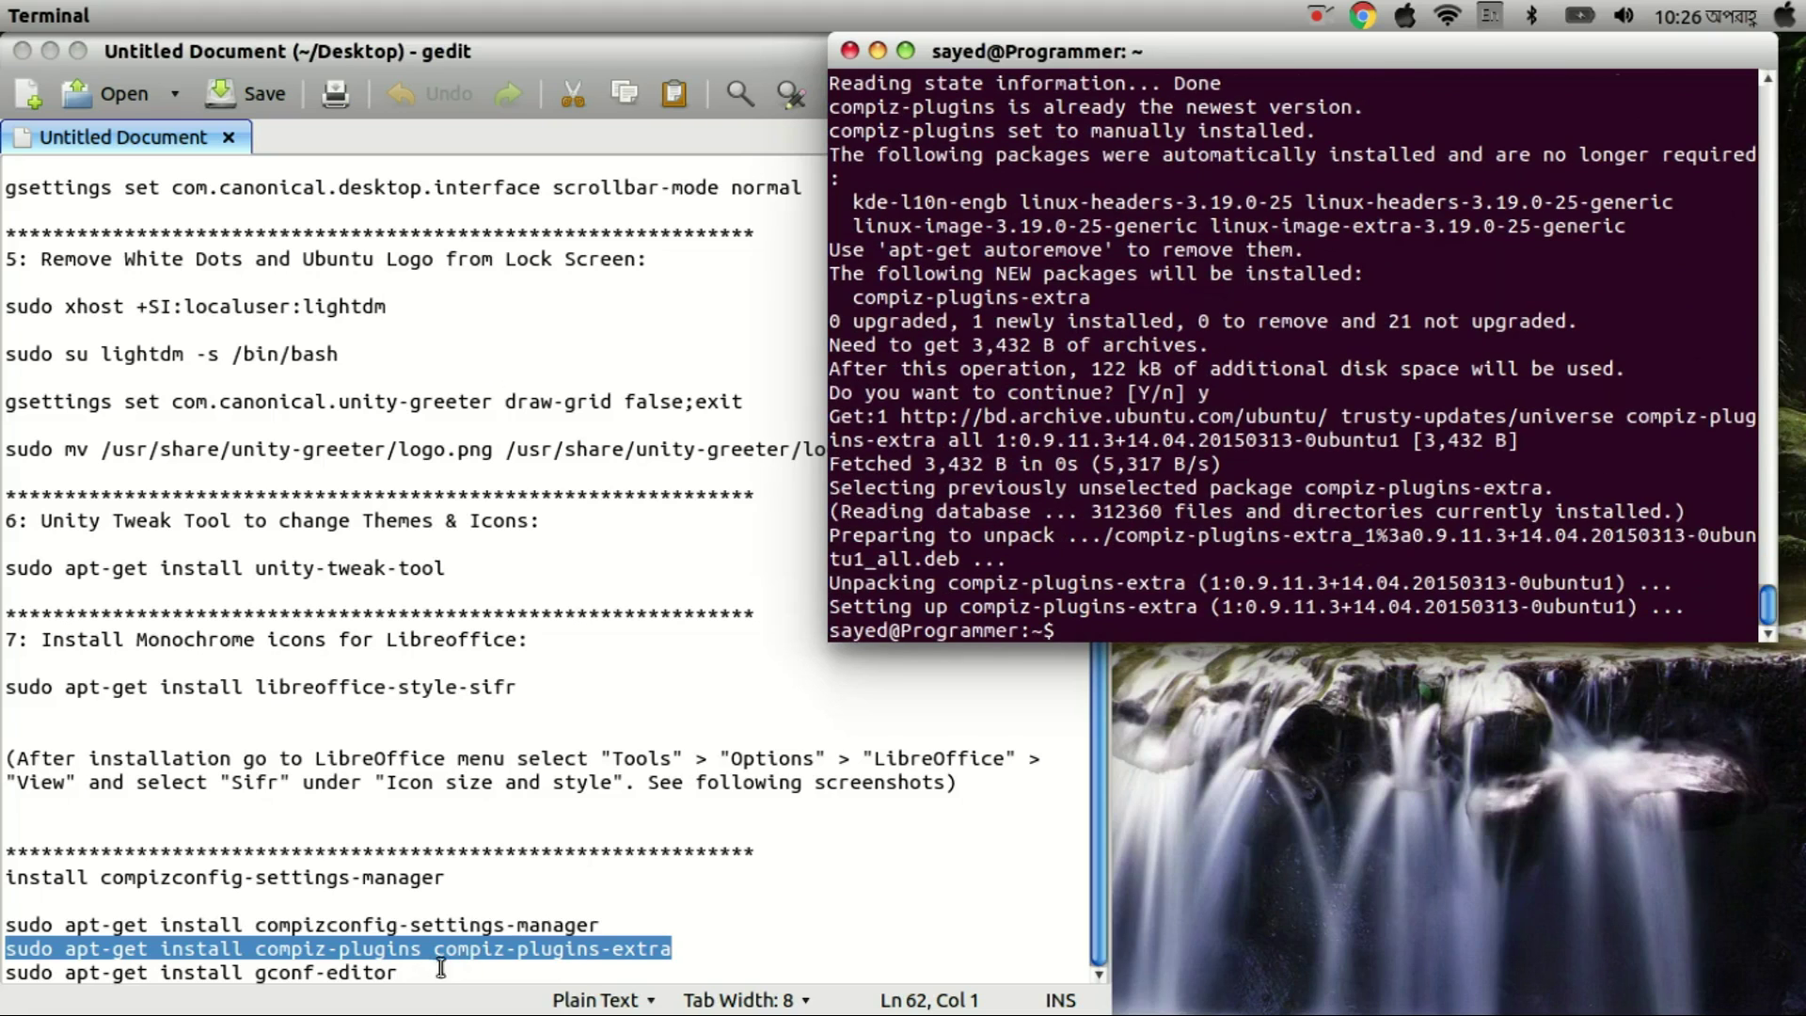
Step: Install gconf-editor by pasting 'sudo apt-get install gconf-editor' into Terminal and confirming
left_click(495, 903)
left_click_drag(400, 974, 8, 973)
key("ctrl+c")
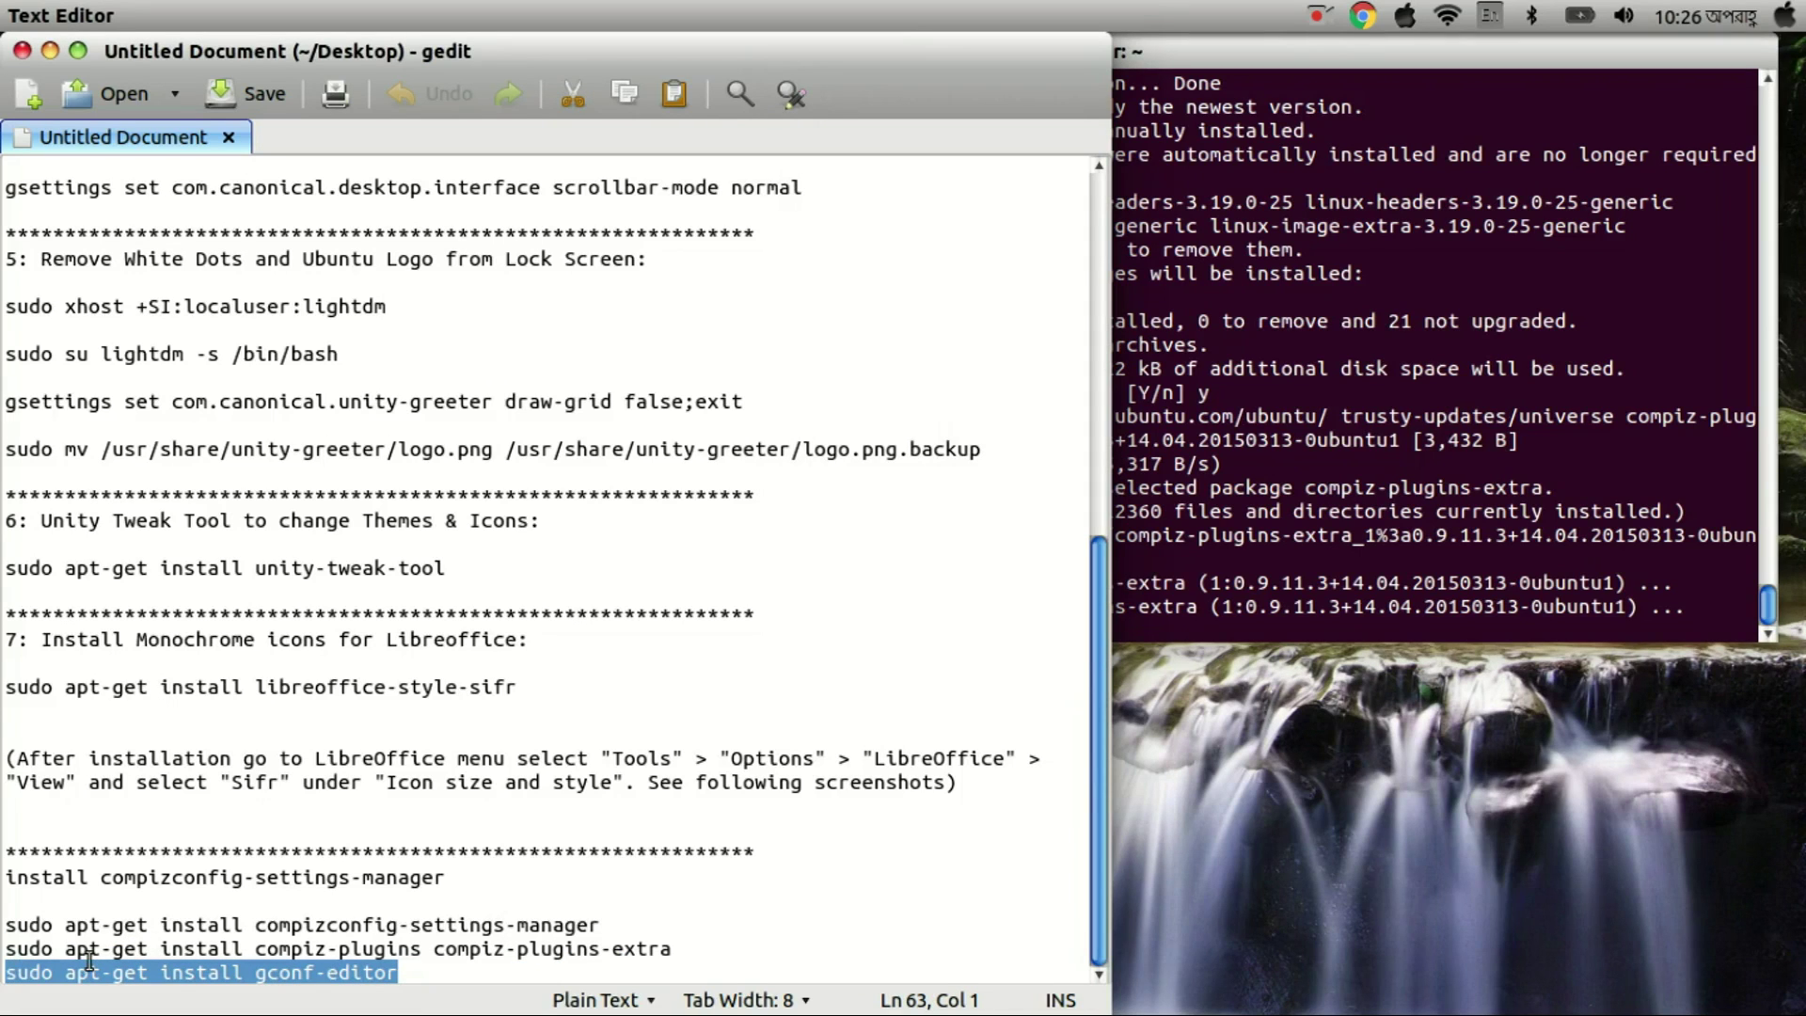
left_click(1385, 621)
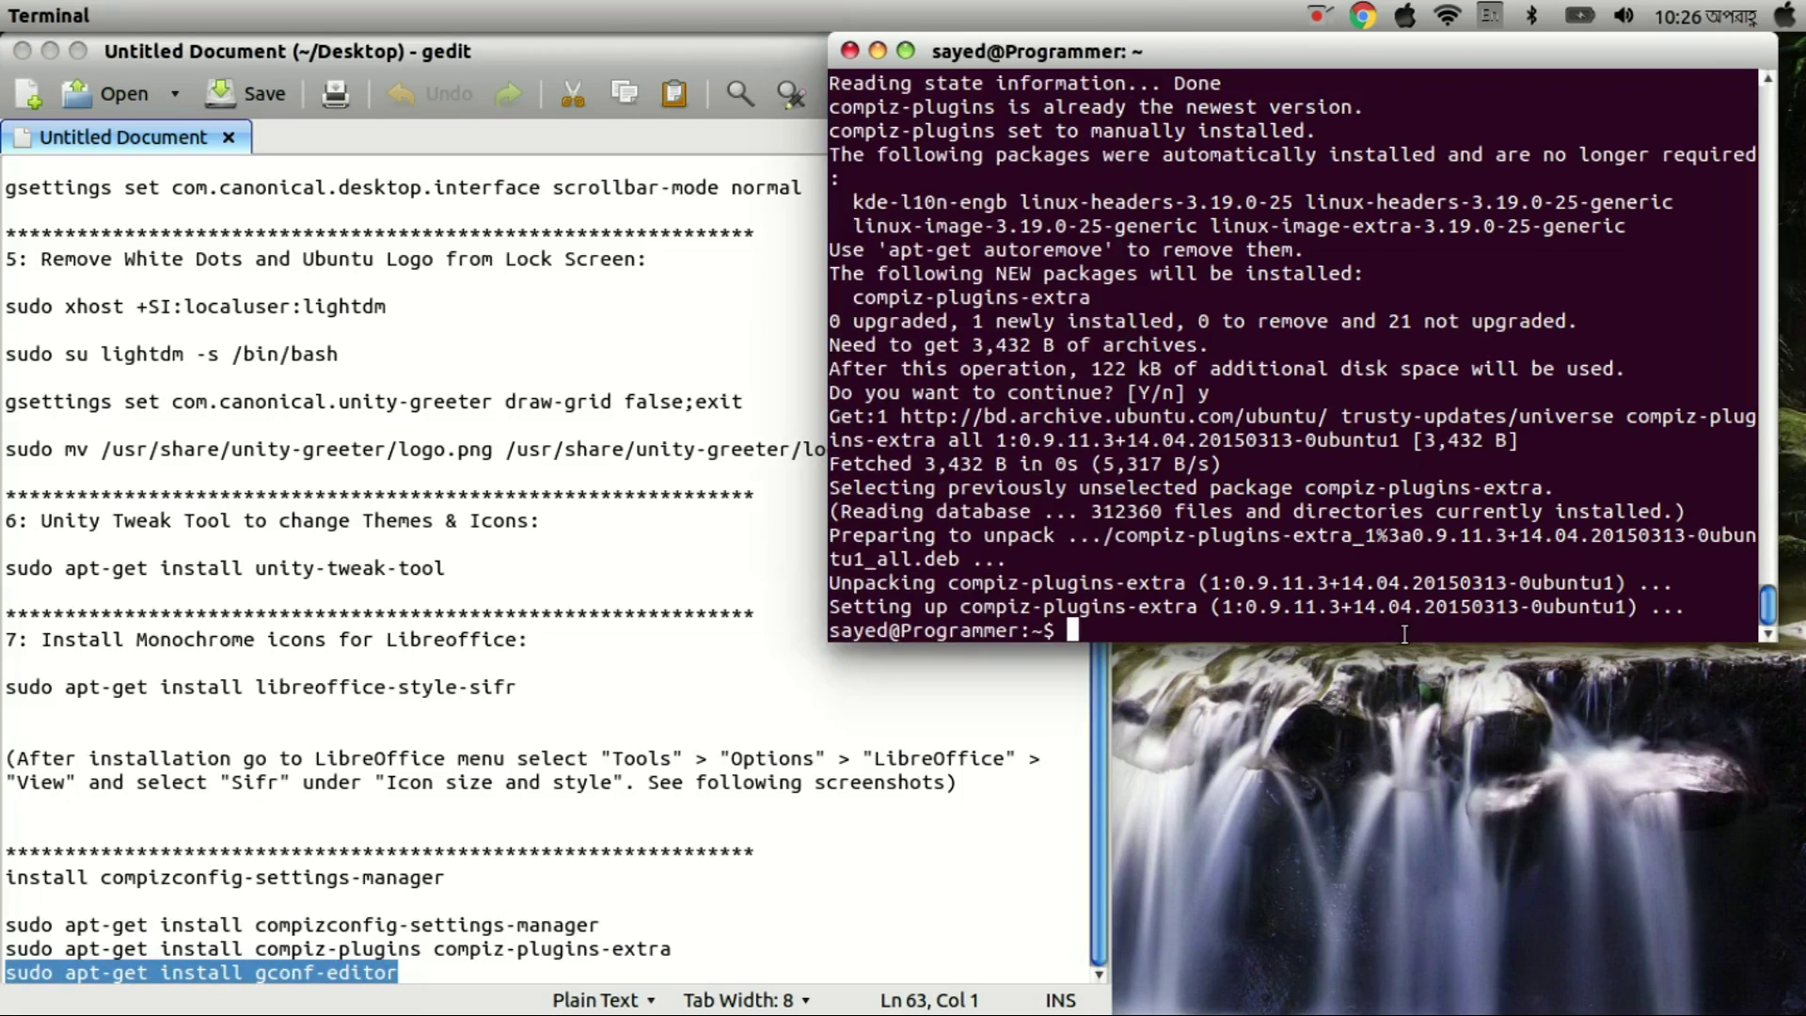
middle_click(1404, 632)
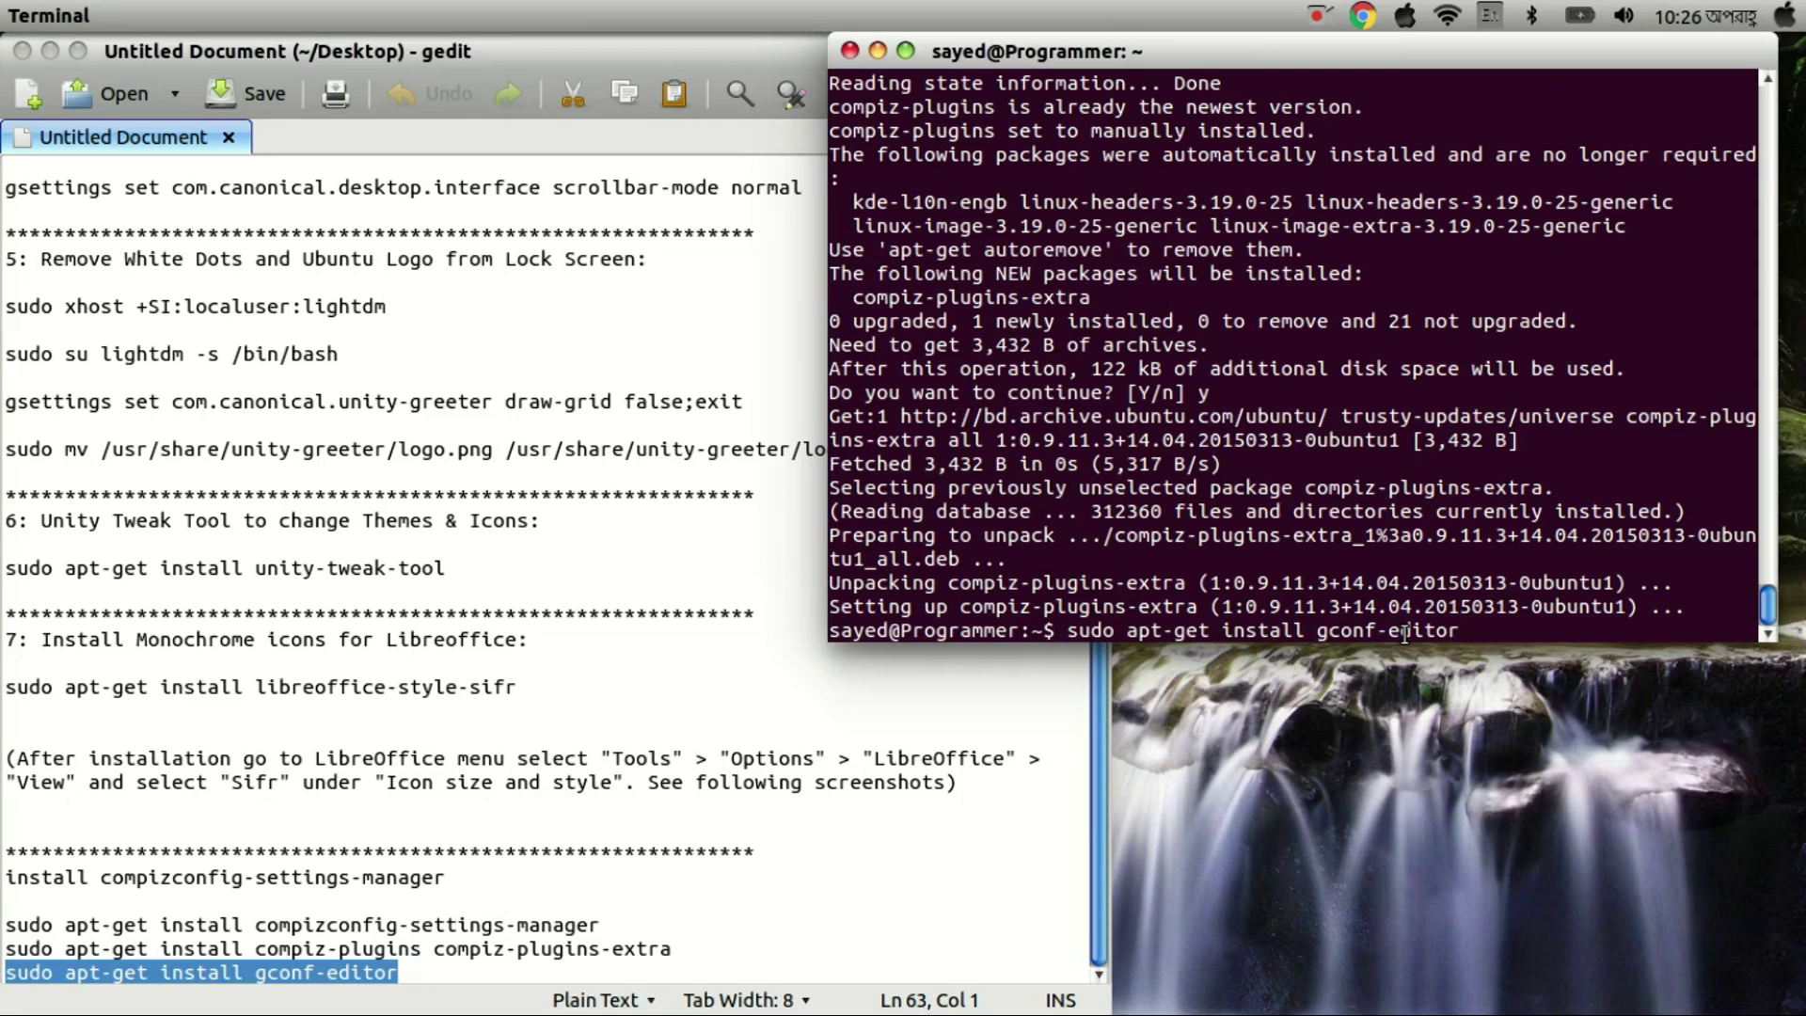
key("Return")
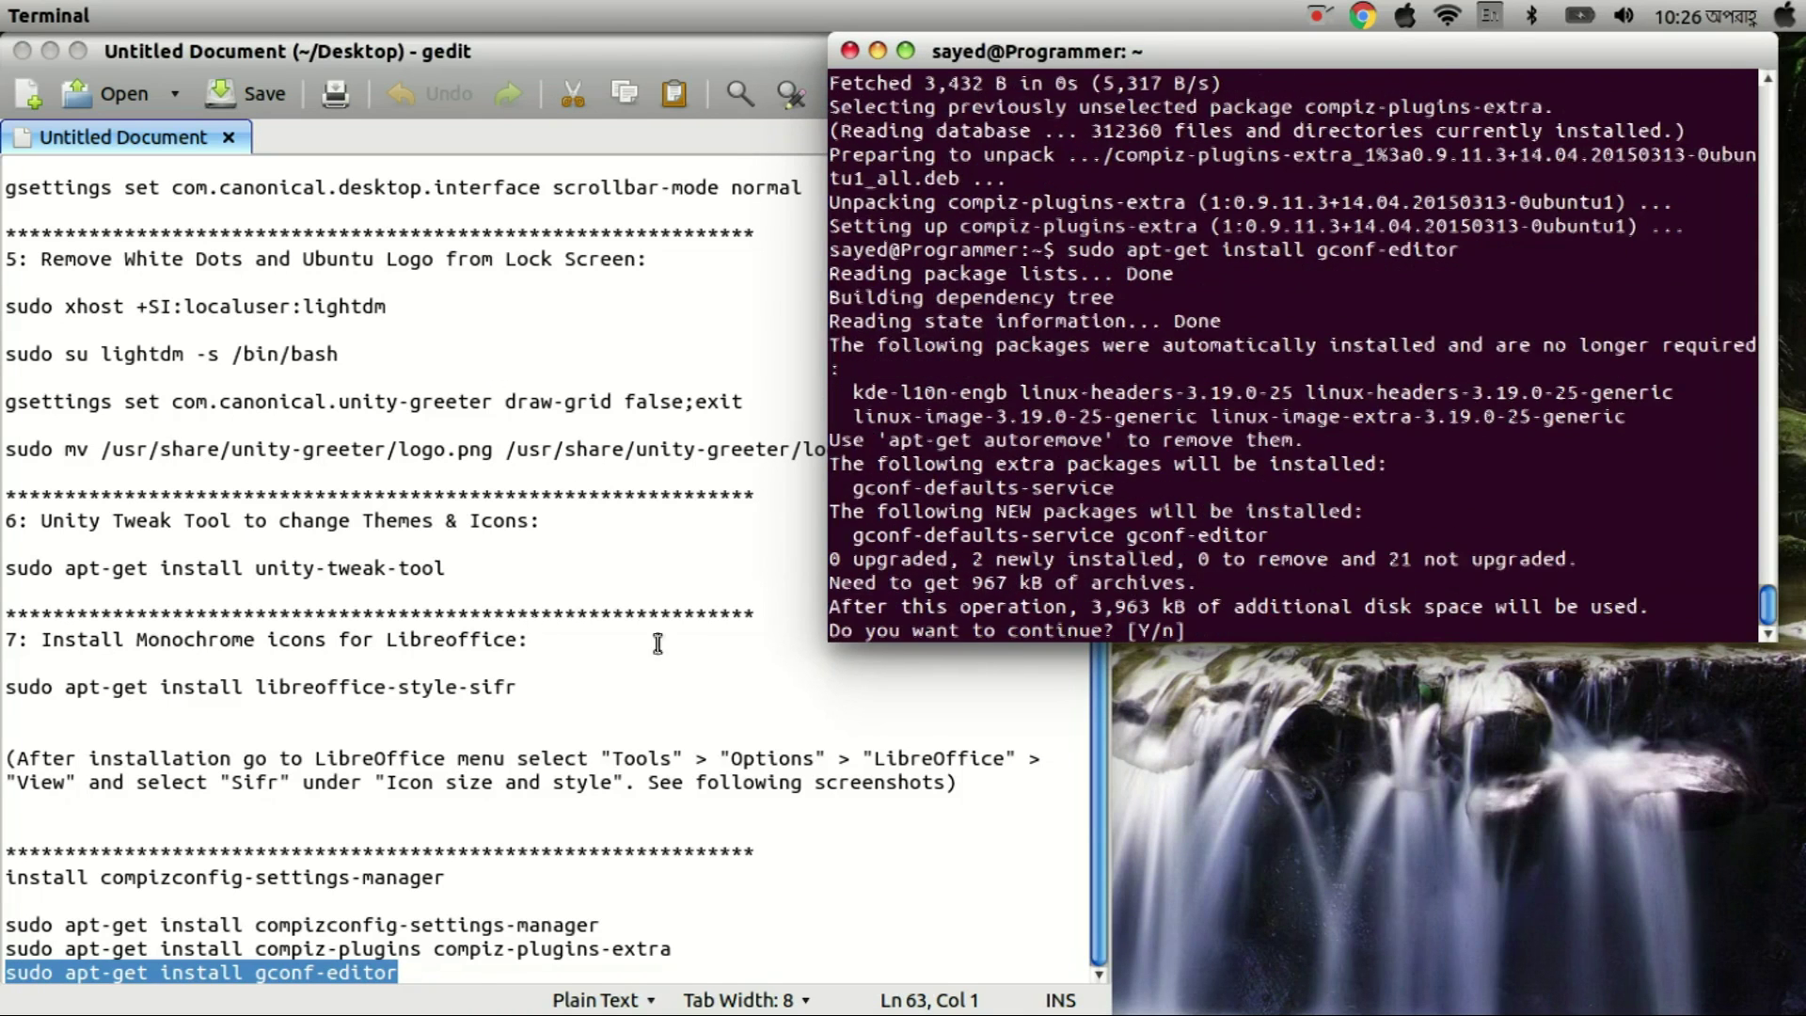
type("y")
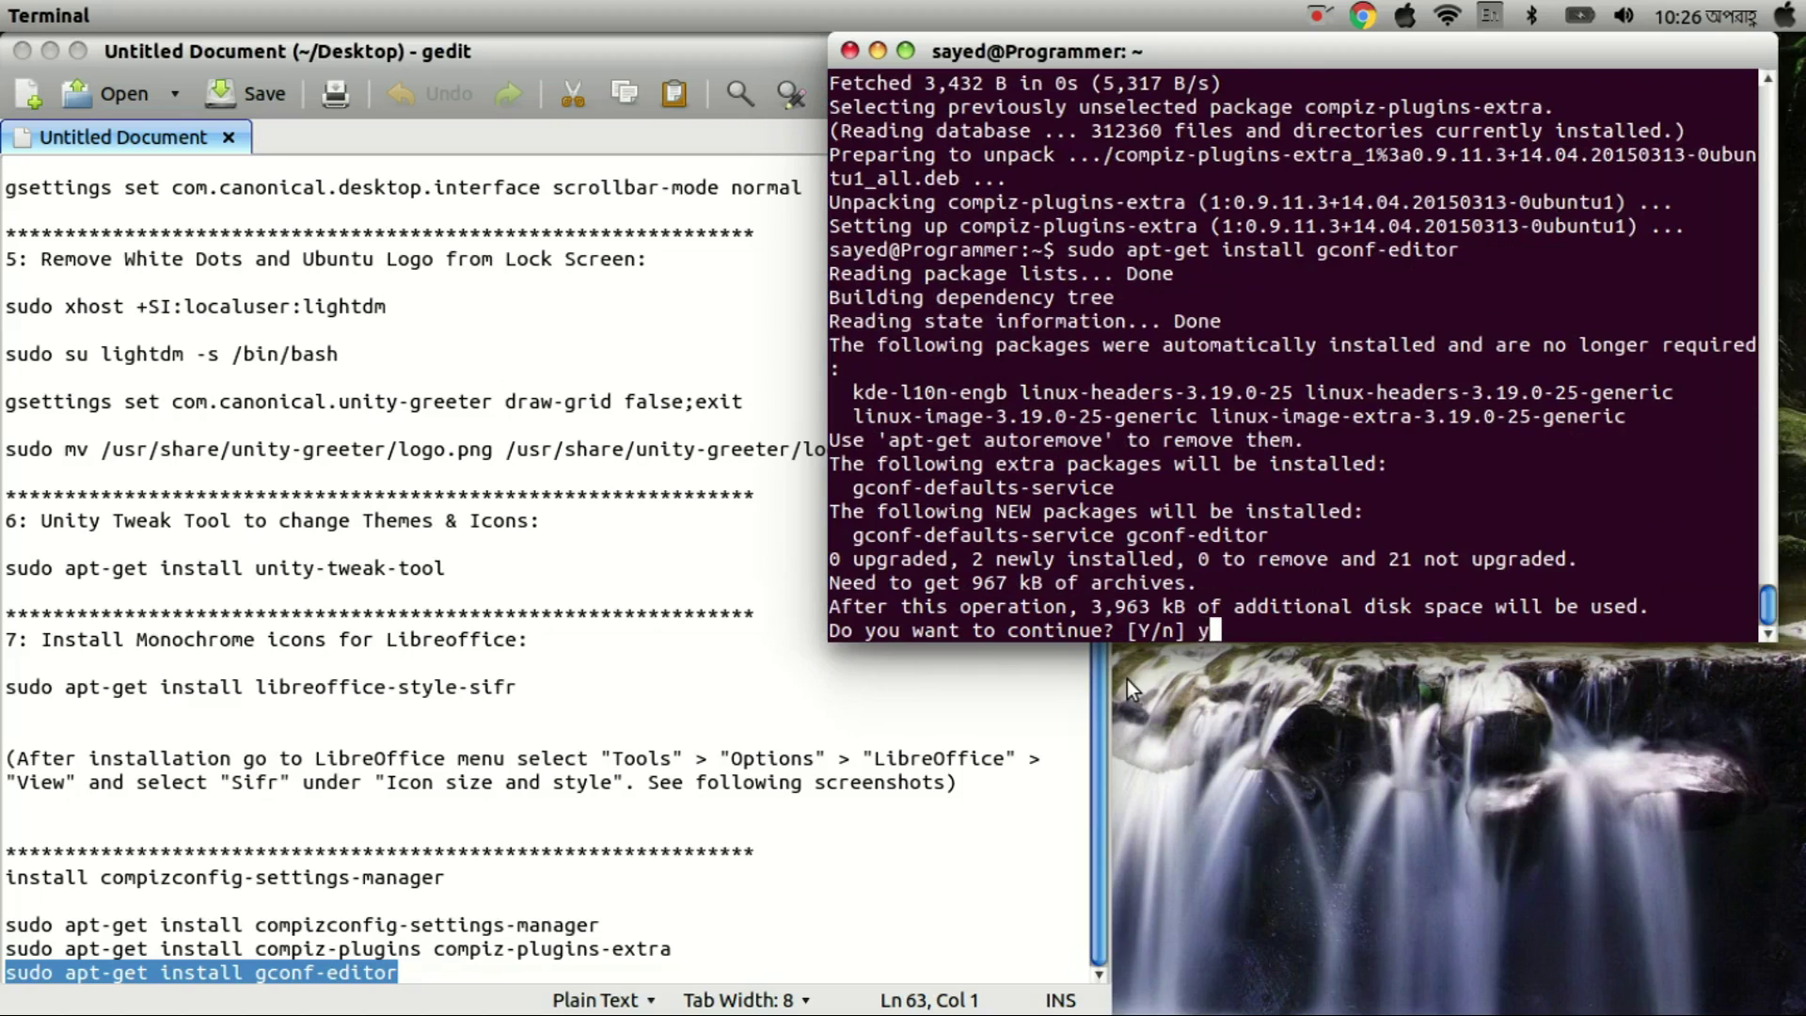
key("Return")
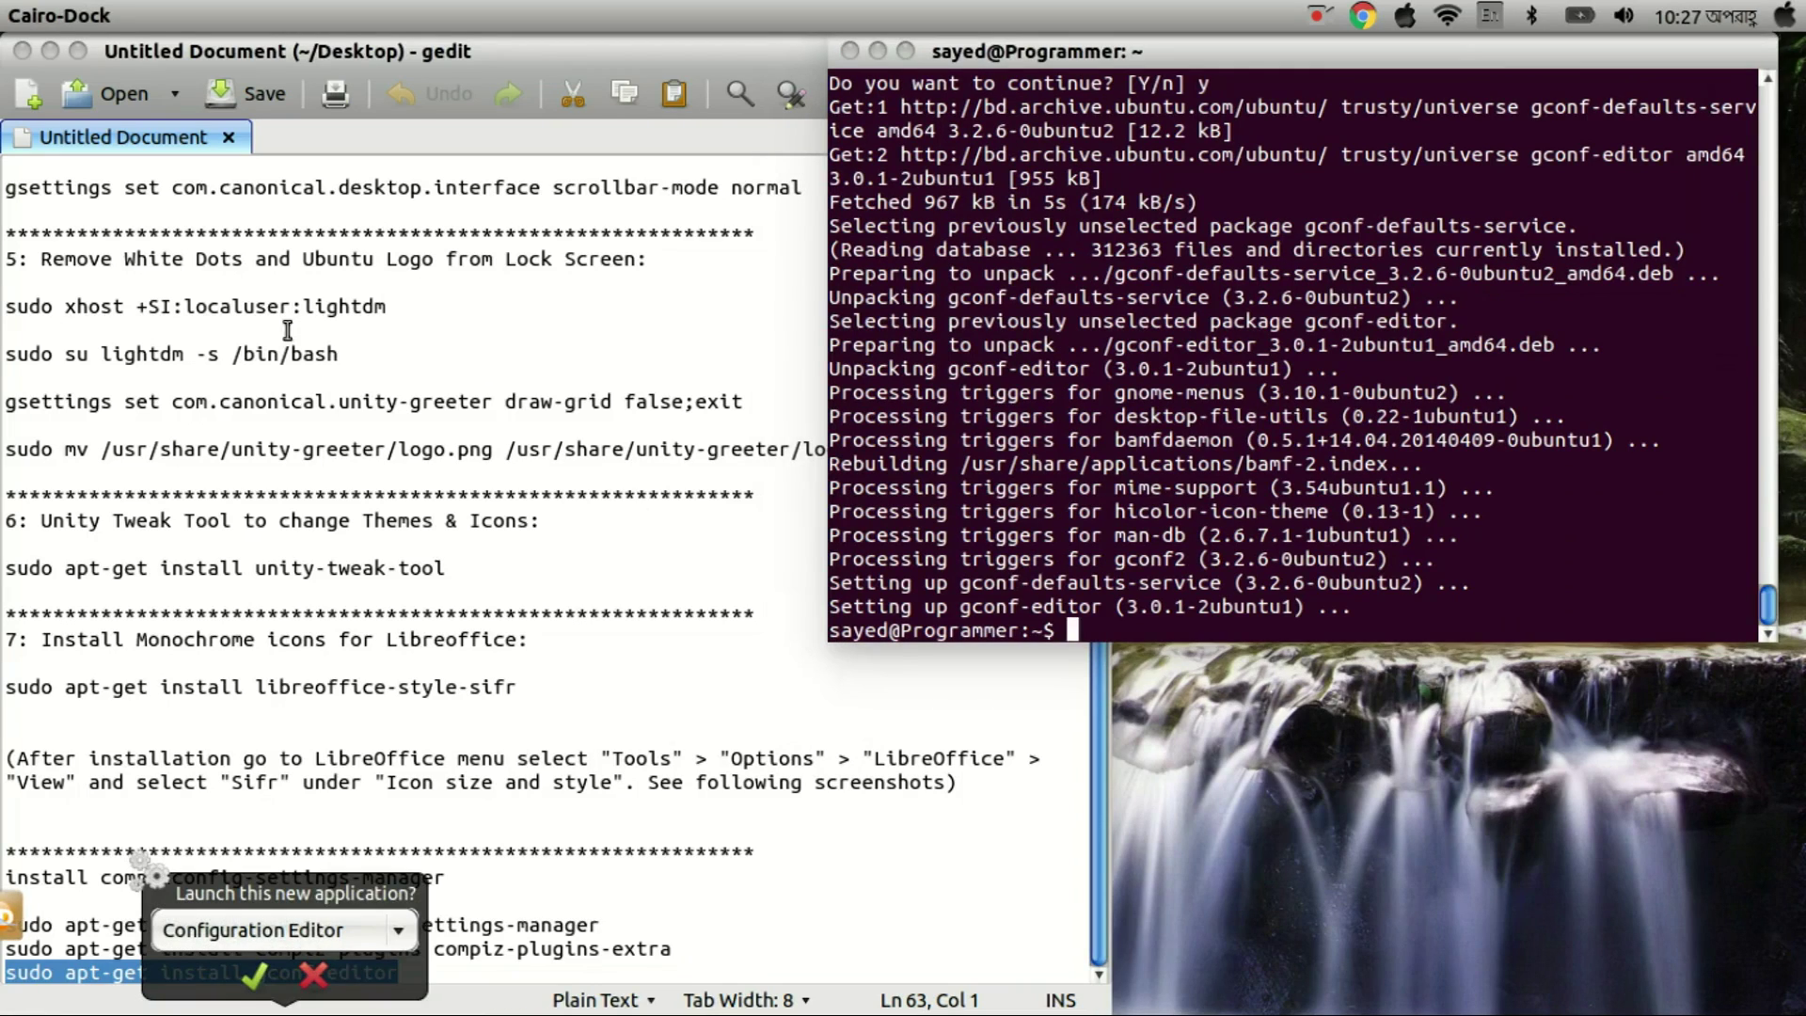
left_click(314, 972)
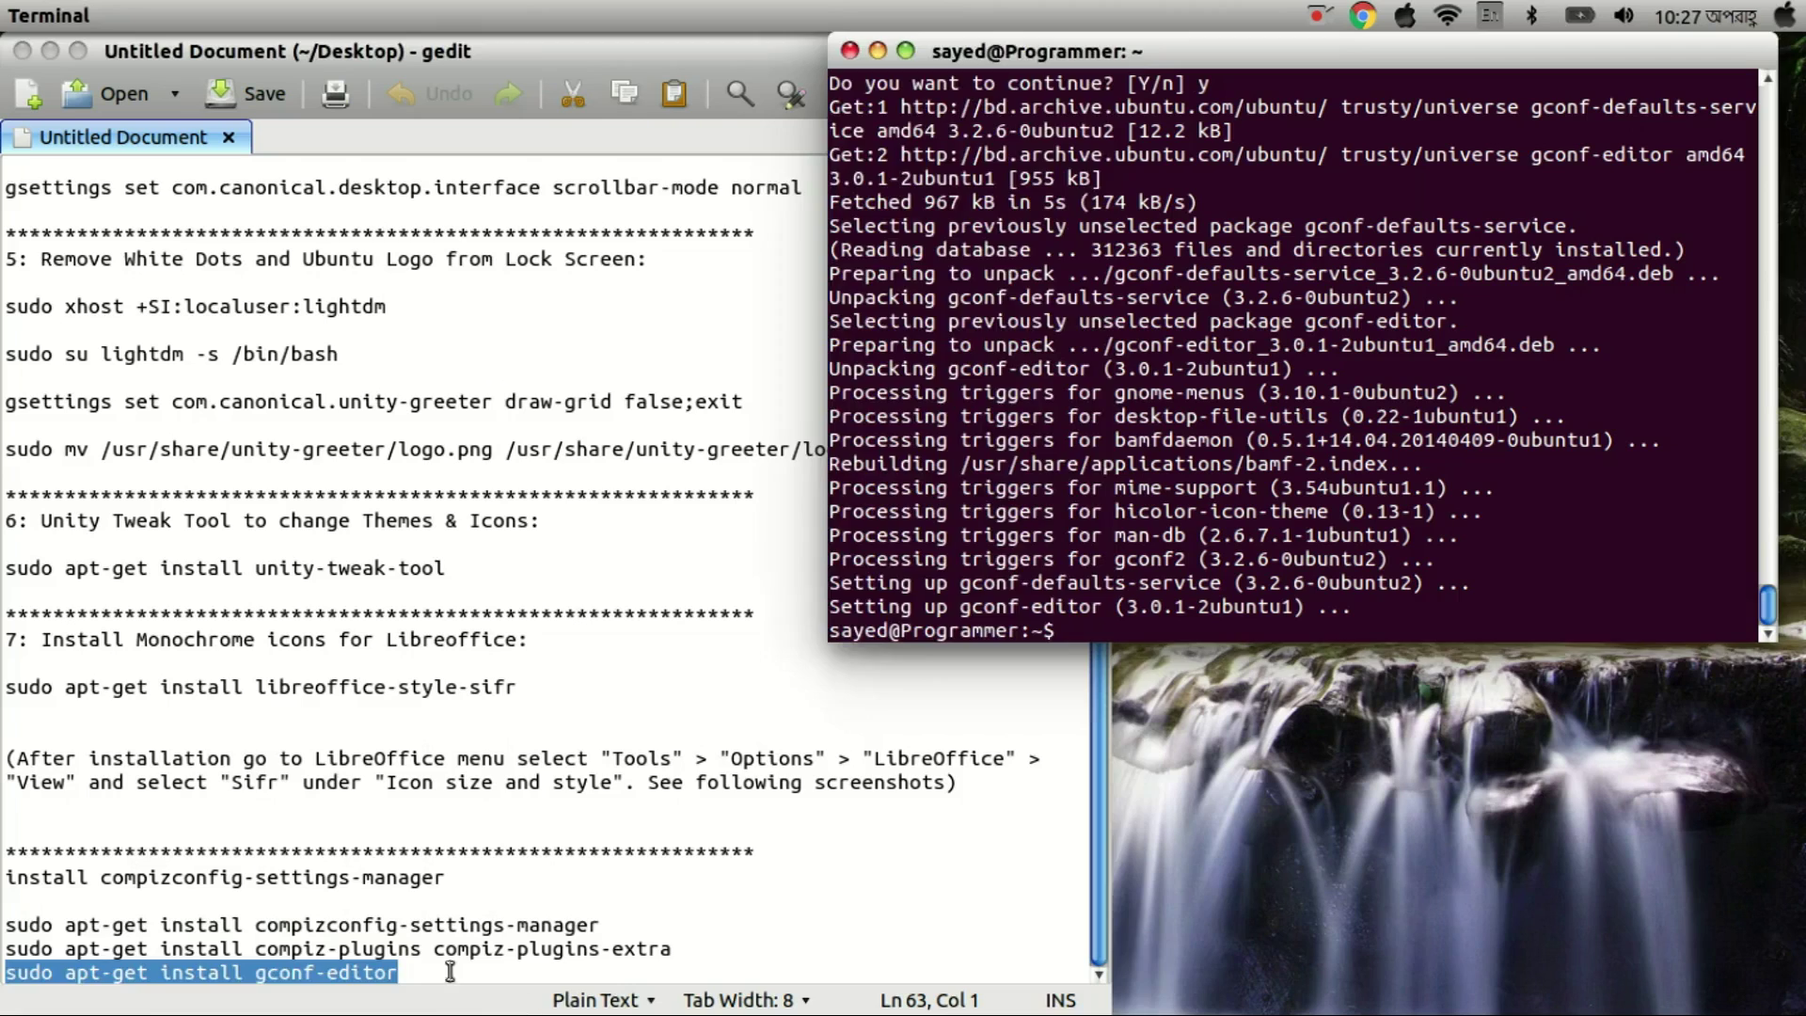
left_click(448, 971)
Step: Close gedit and exit Terminal, then launch CompizConfig Settings Manager from a Dash search for 'compi'
left_click_drag(441, 973, 15, 852)
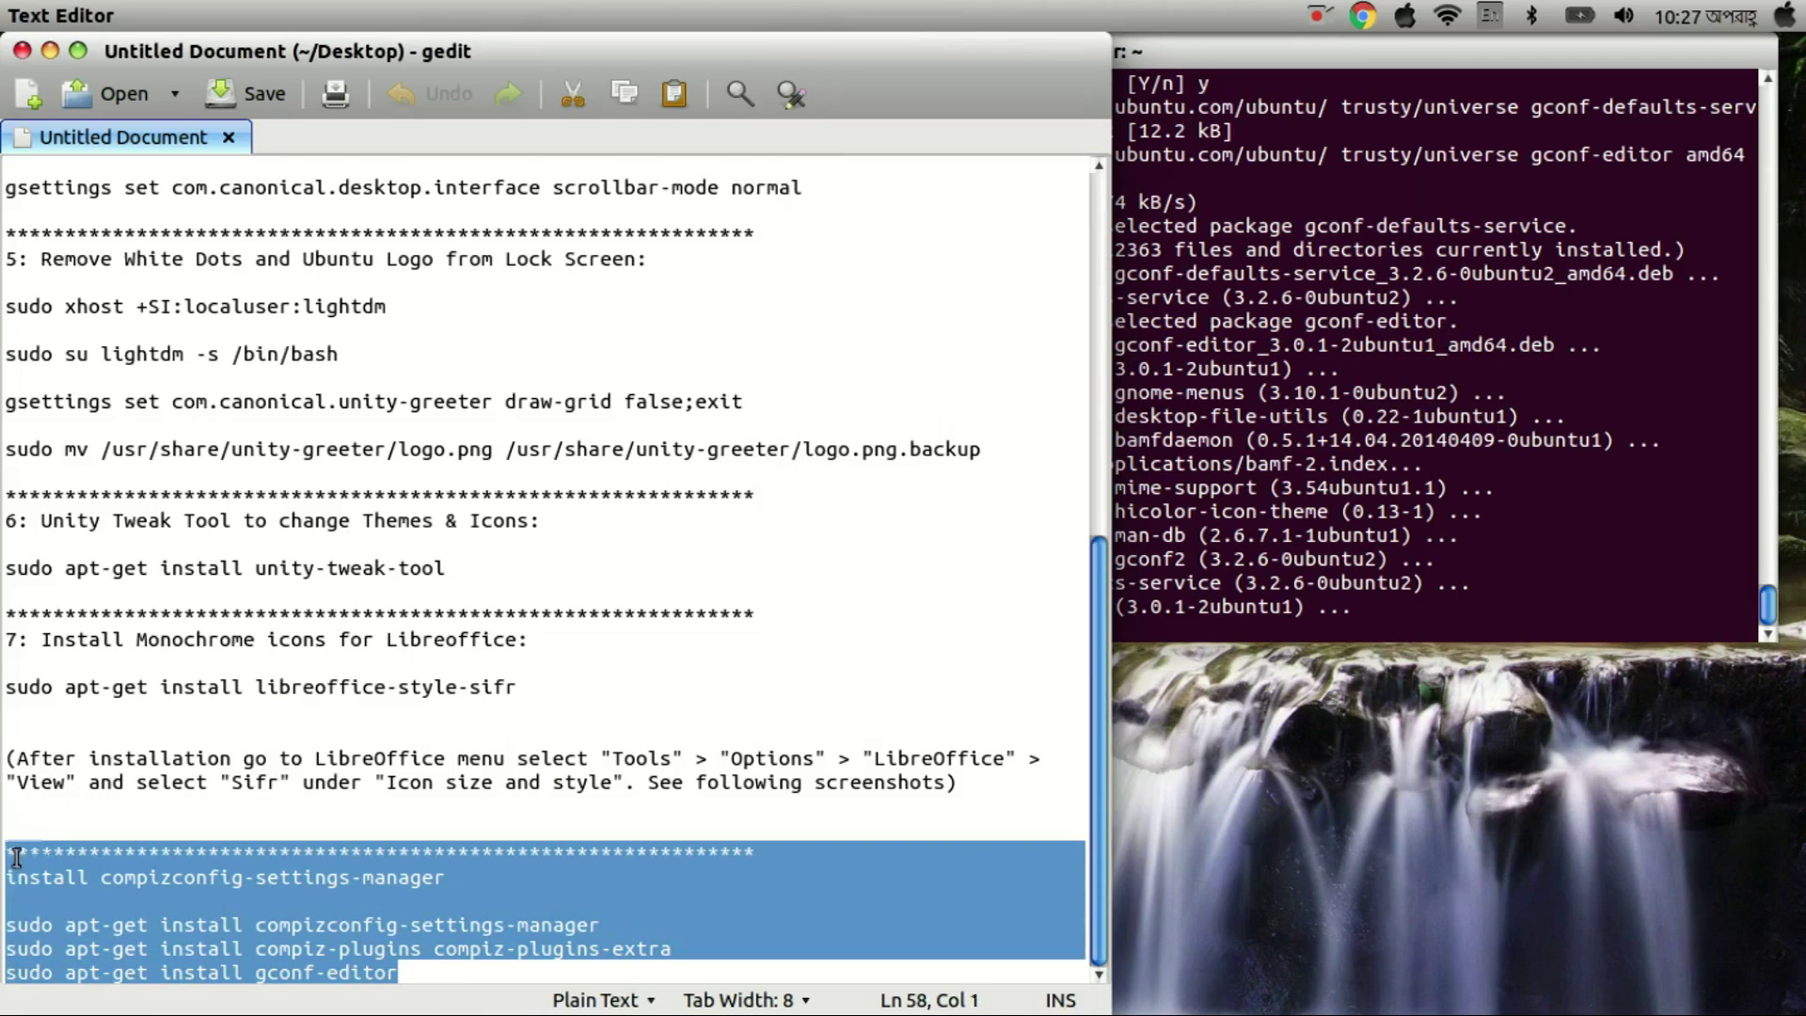
left_click(500, 874)
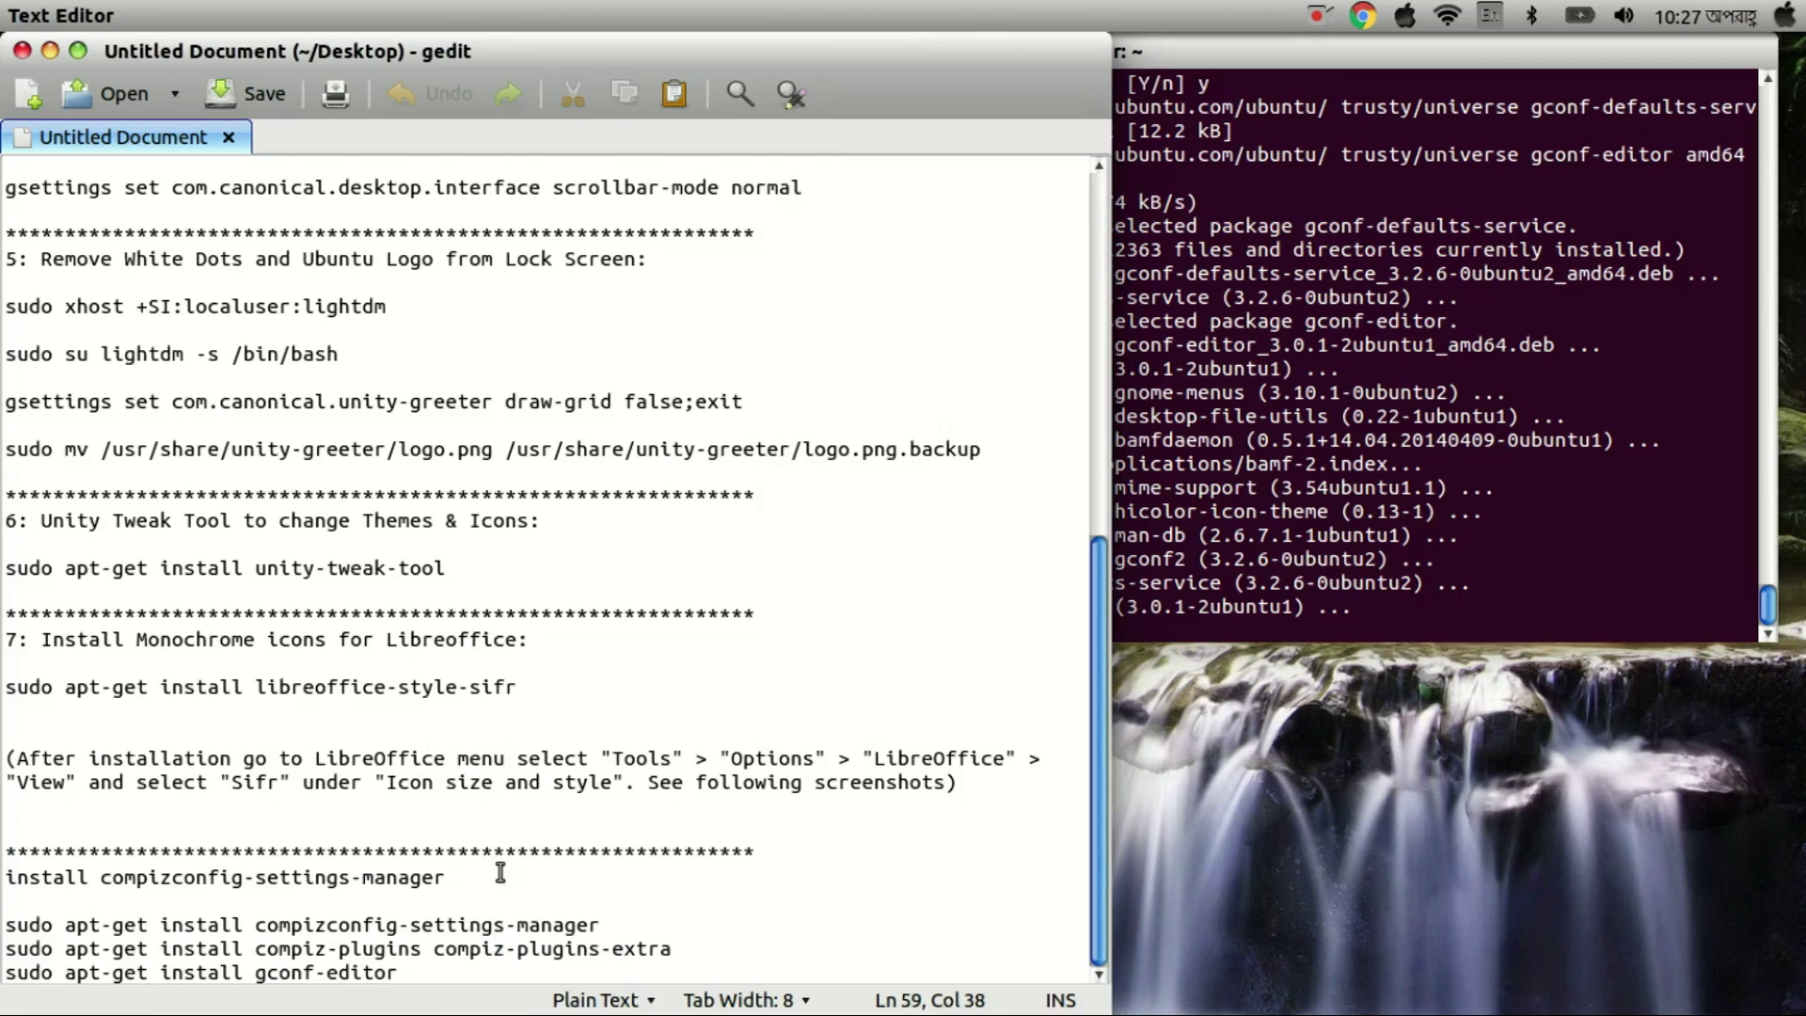
left_click(27, 54)
type("exit")
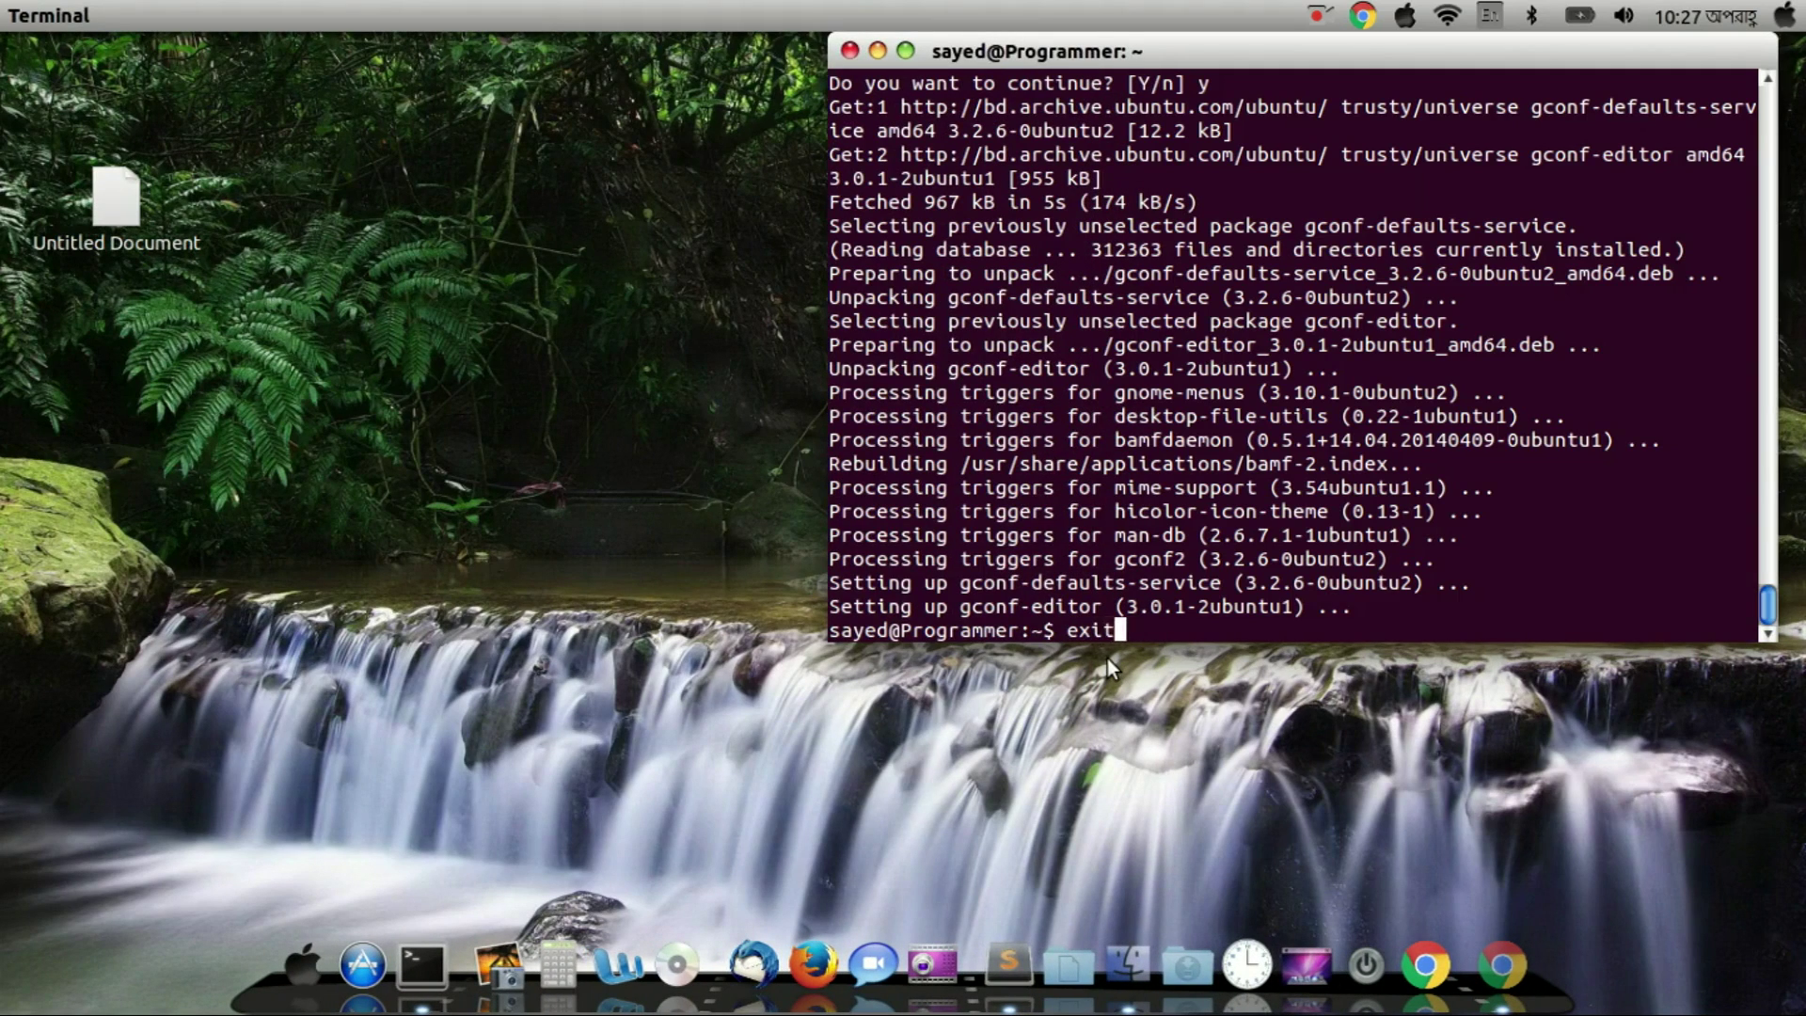
key("Return")
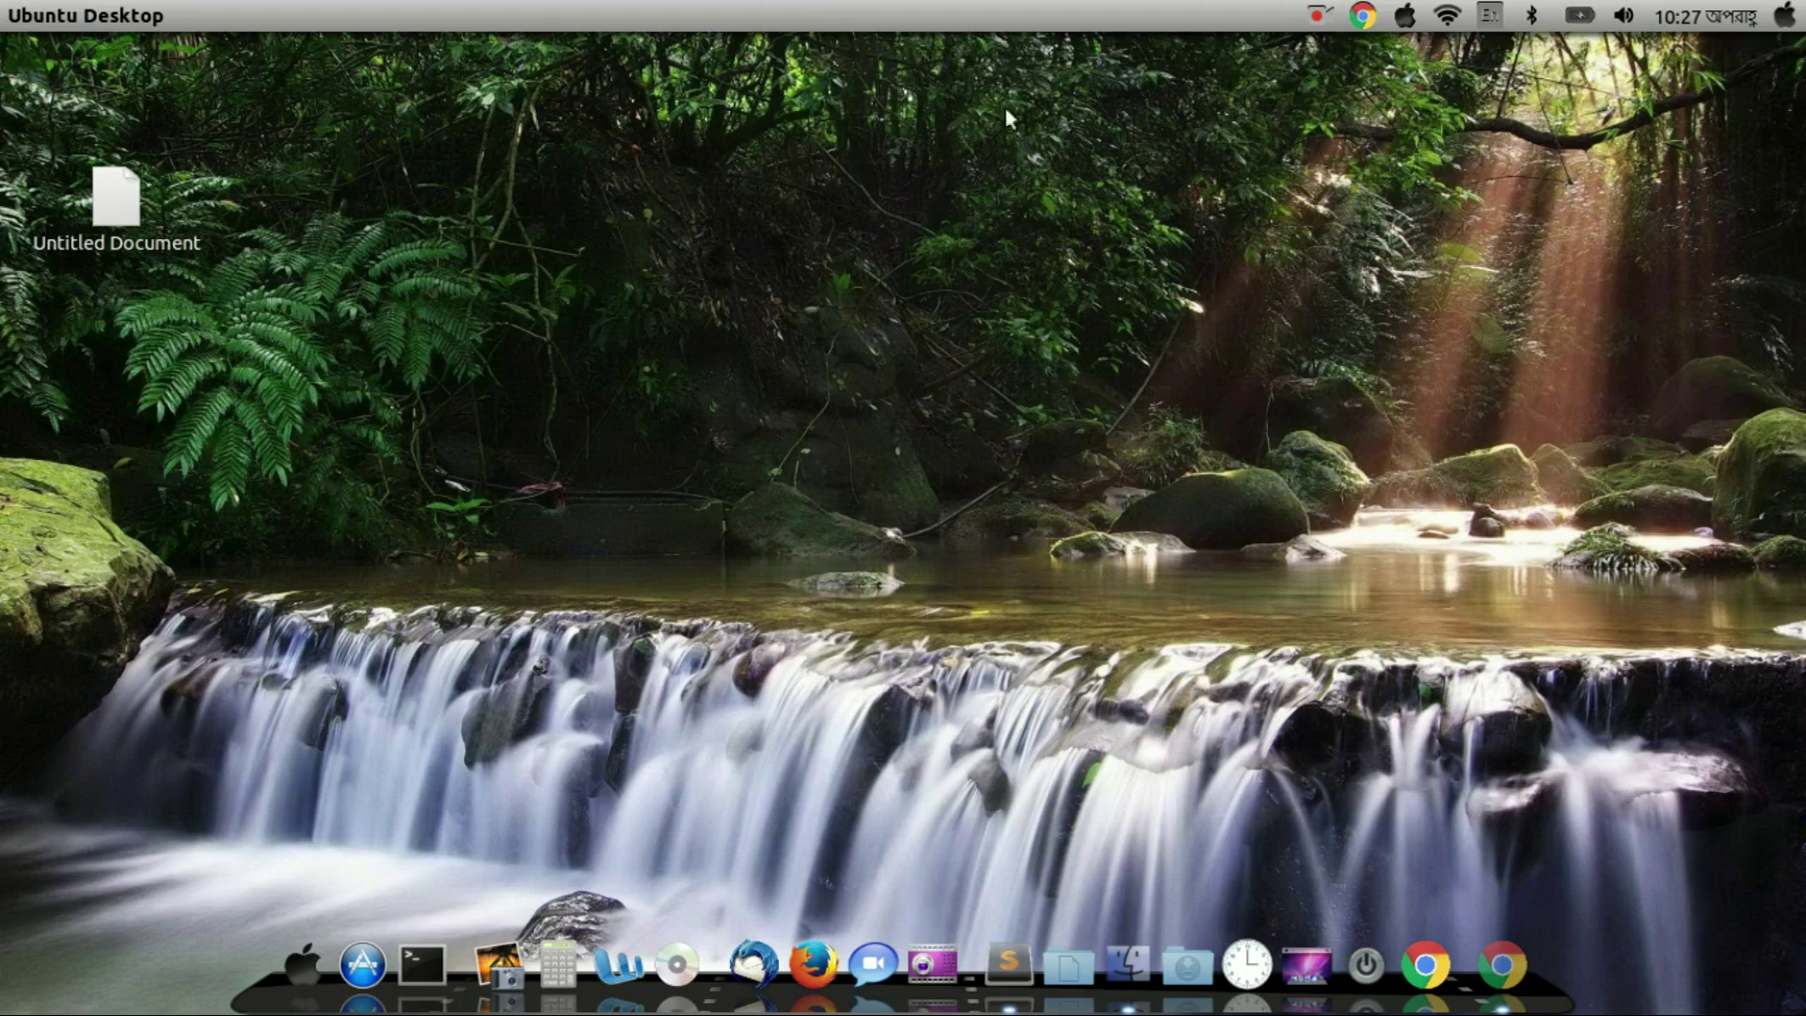
key("super")
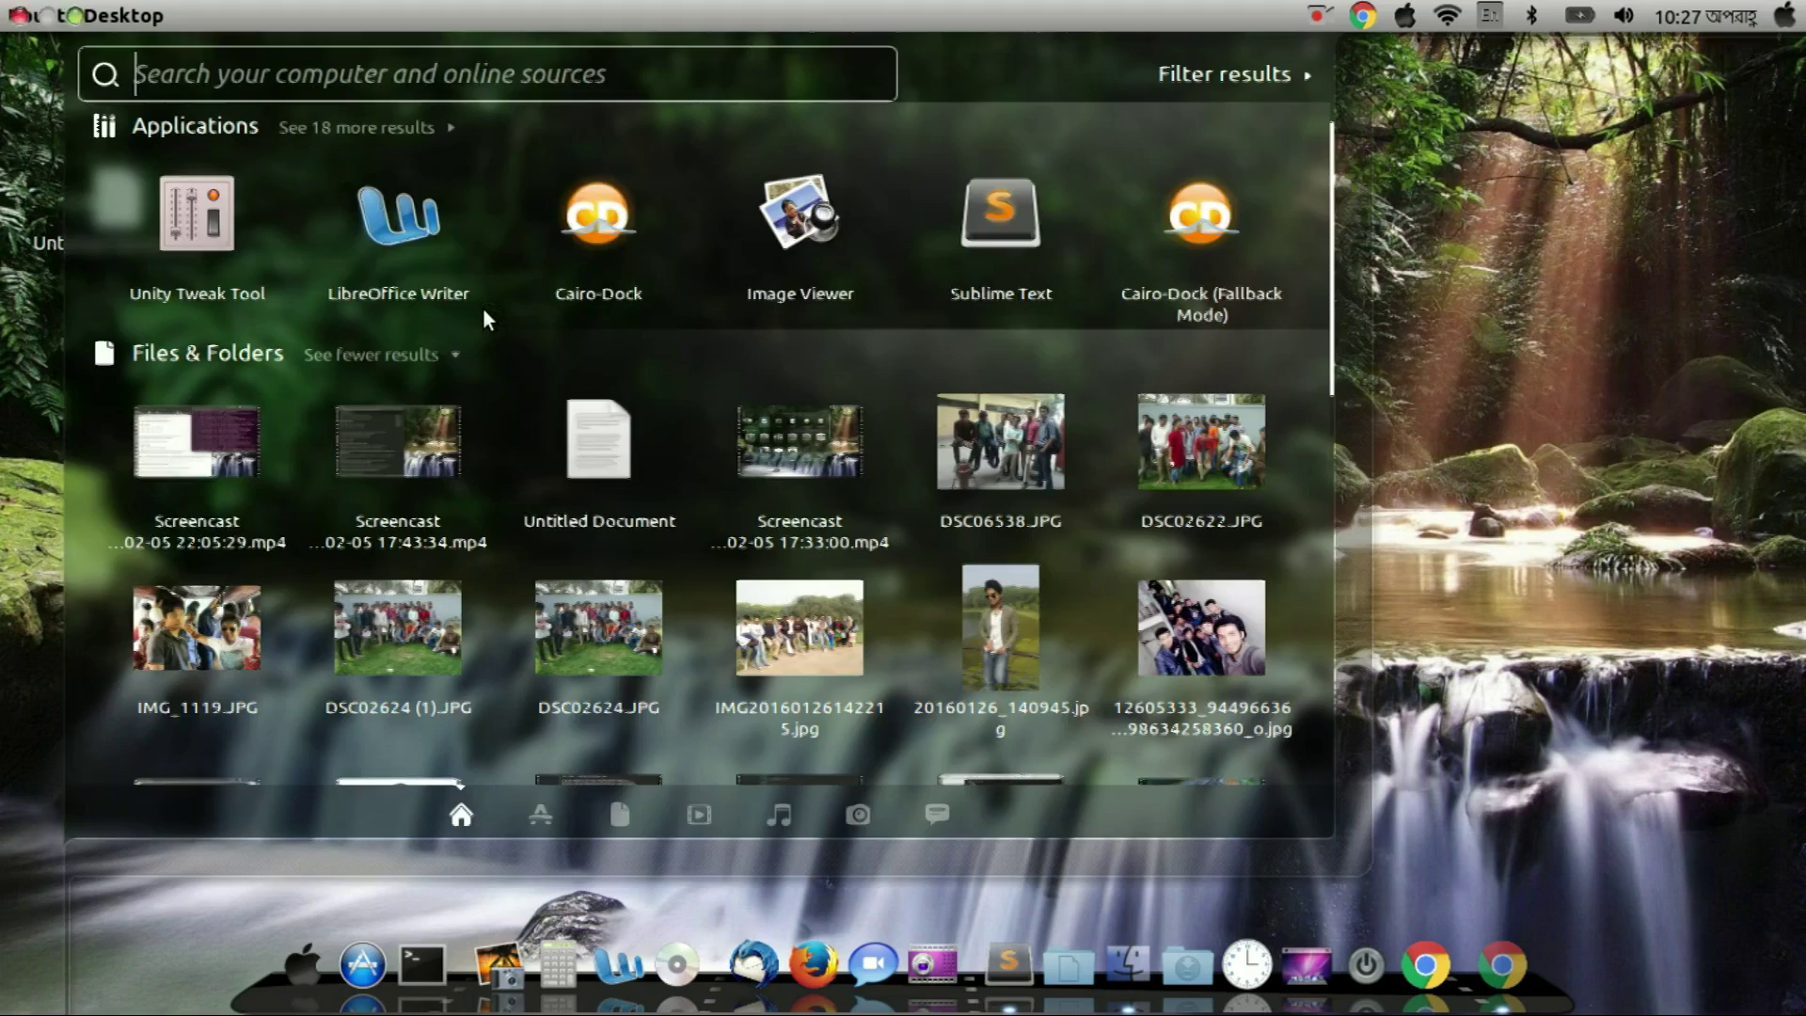
type("com")
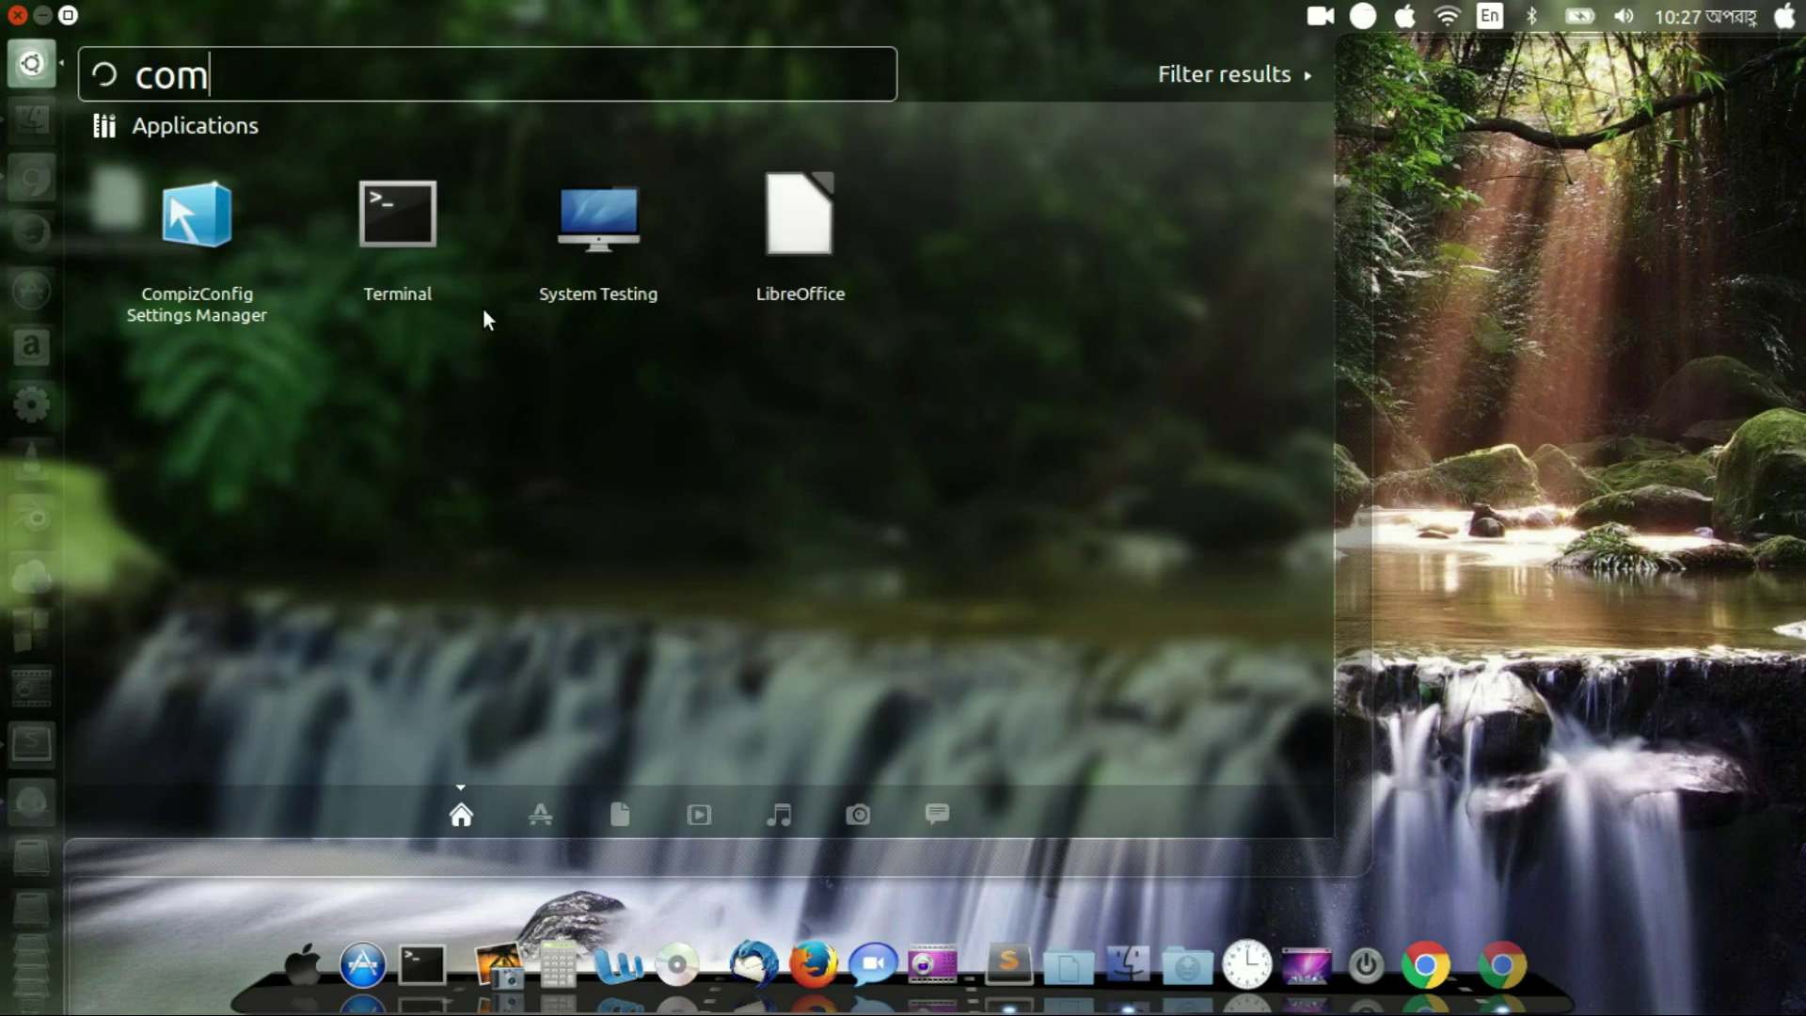
type("pi")
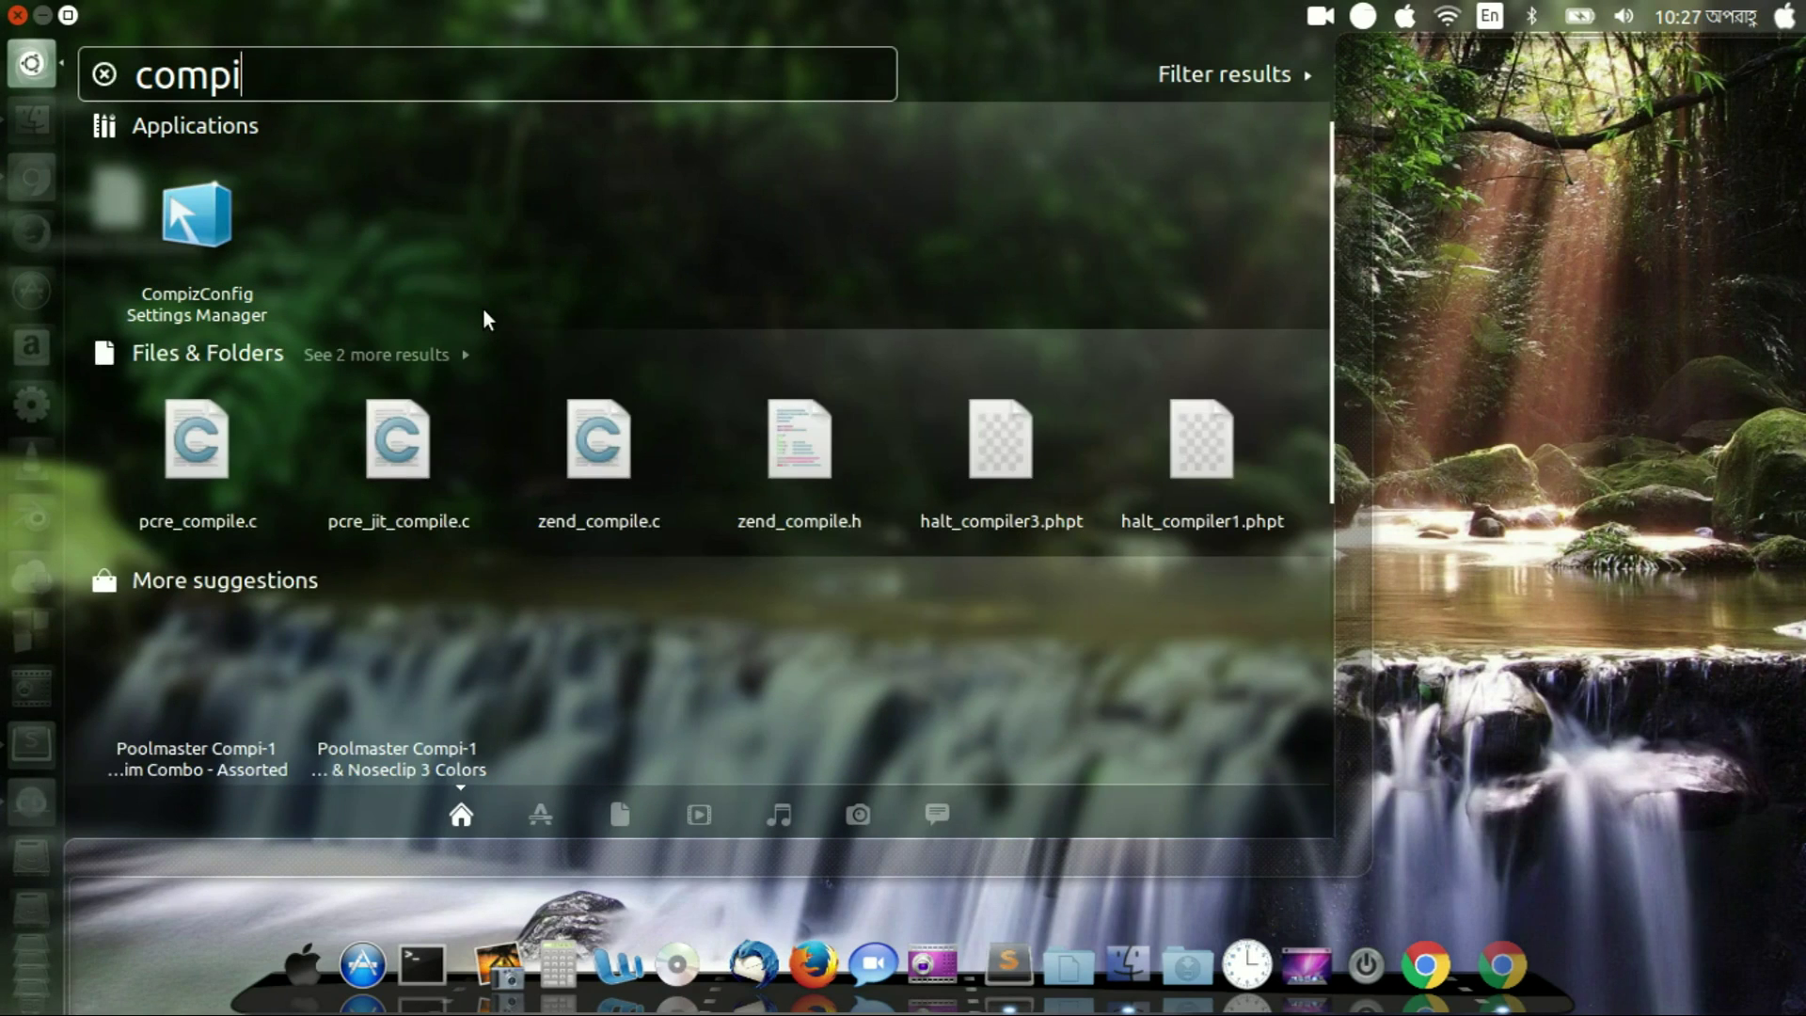
left_click(221, 281)
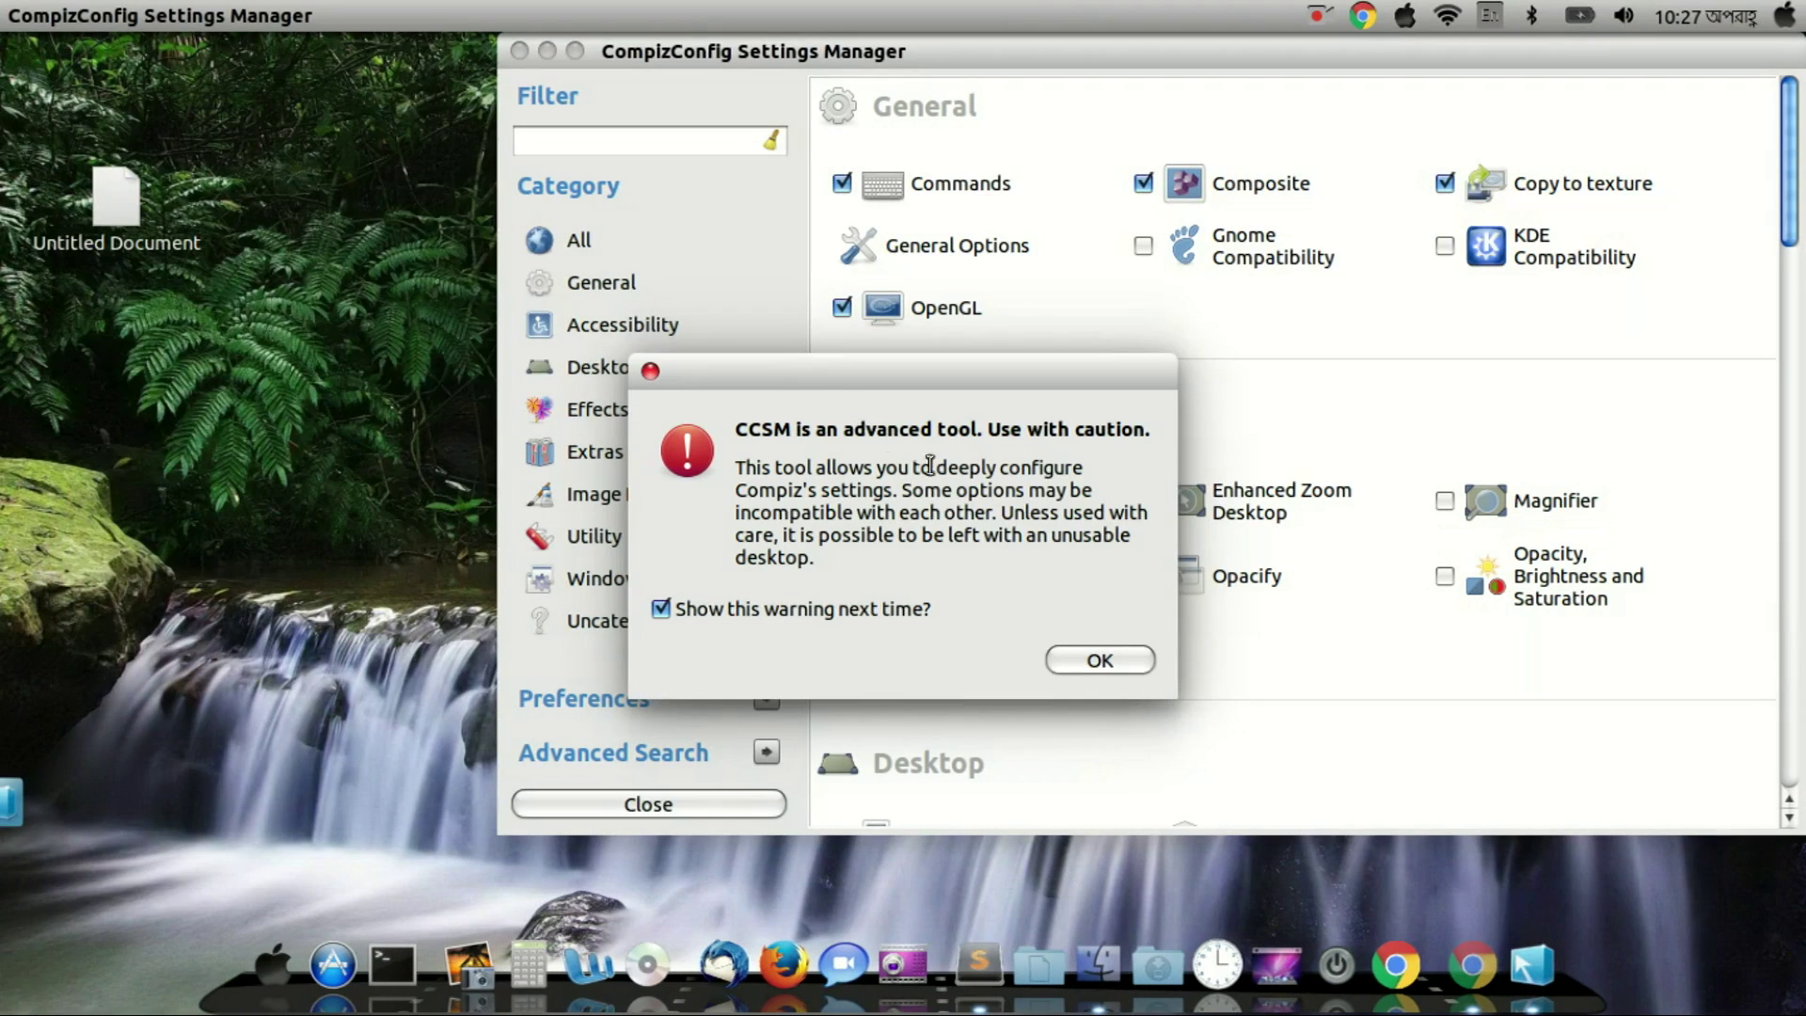
Step: Dismiss the caution warning and set General Options' Desktop Size Horizontal Virtual Size to 4
left_click(1098, 661)
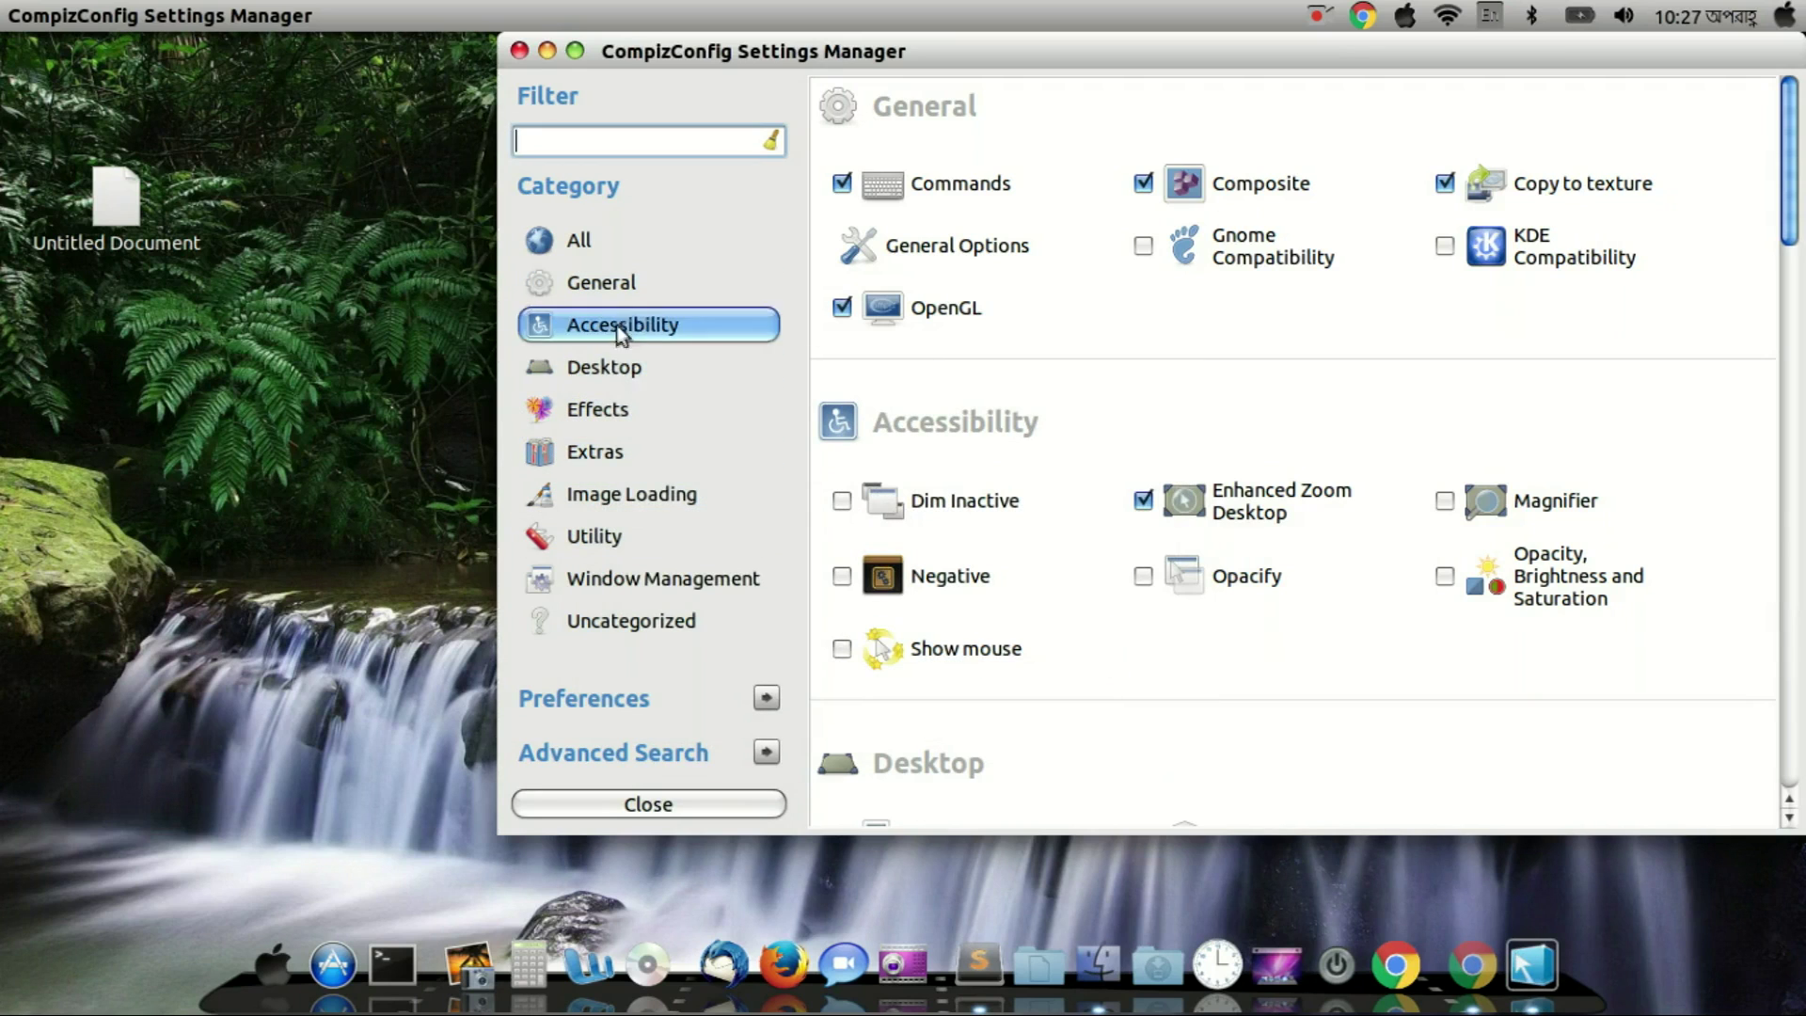
left_click(602, 283)
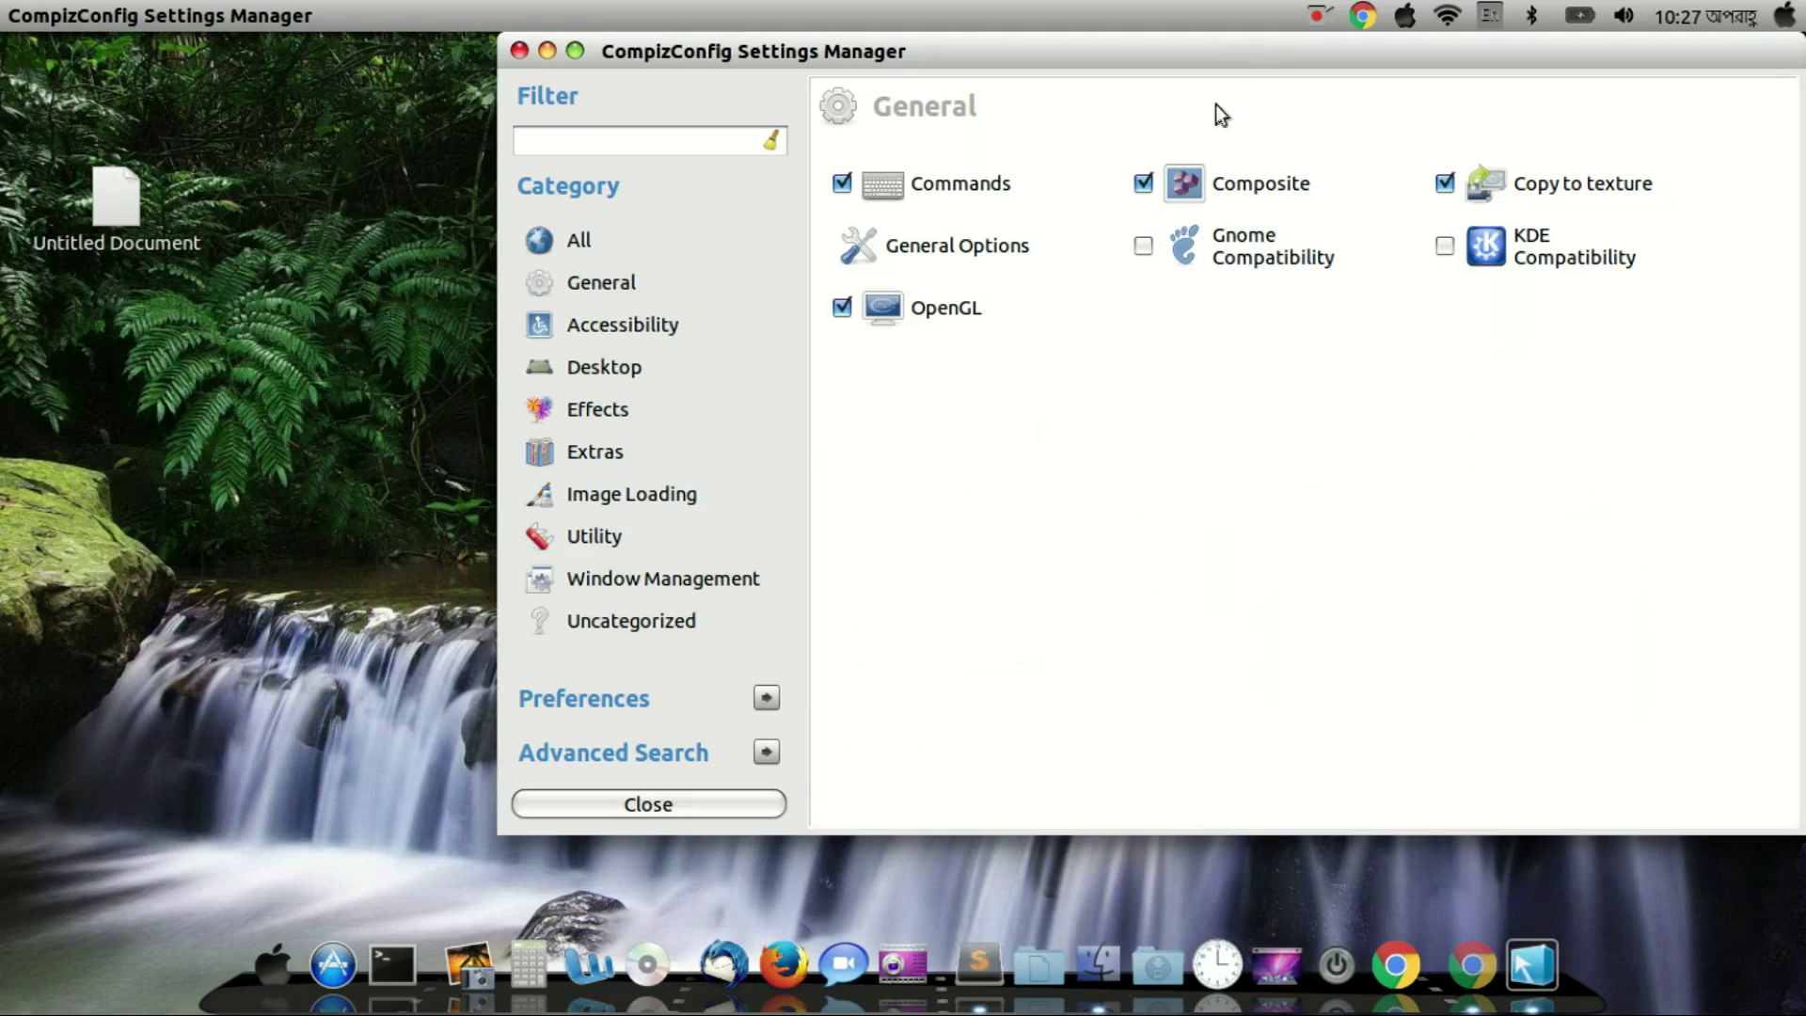
left_click(938, 255)
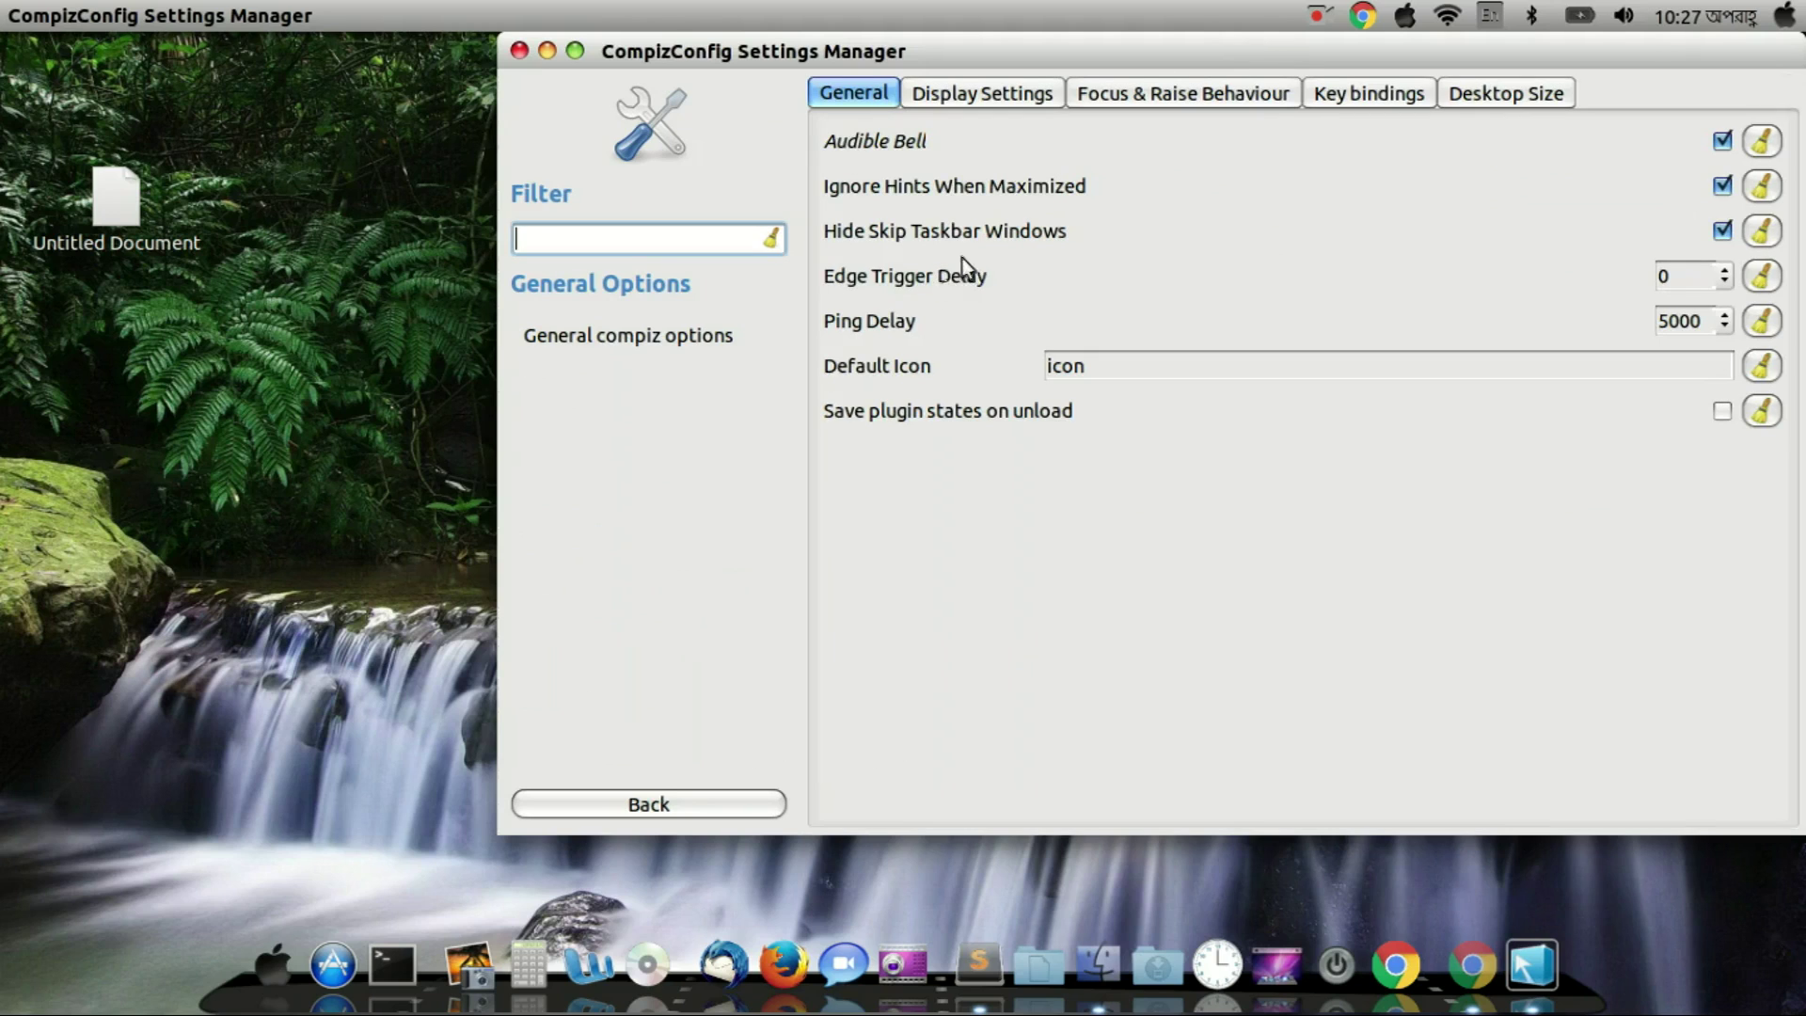
left_click(1491, 101)
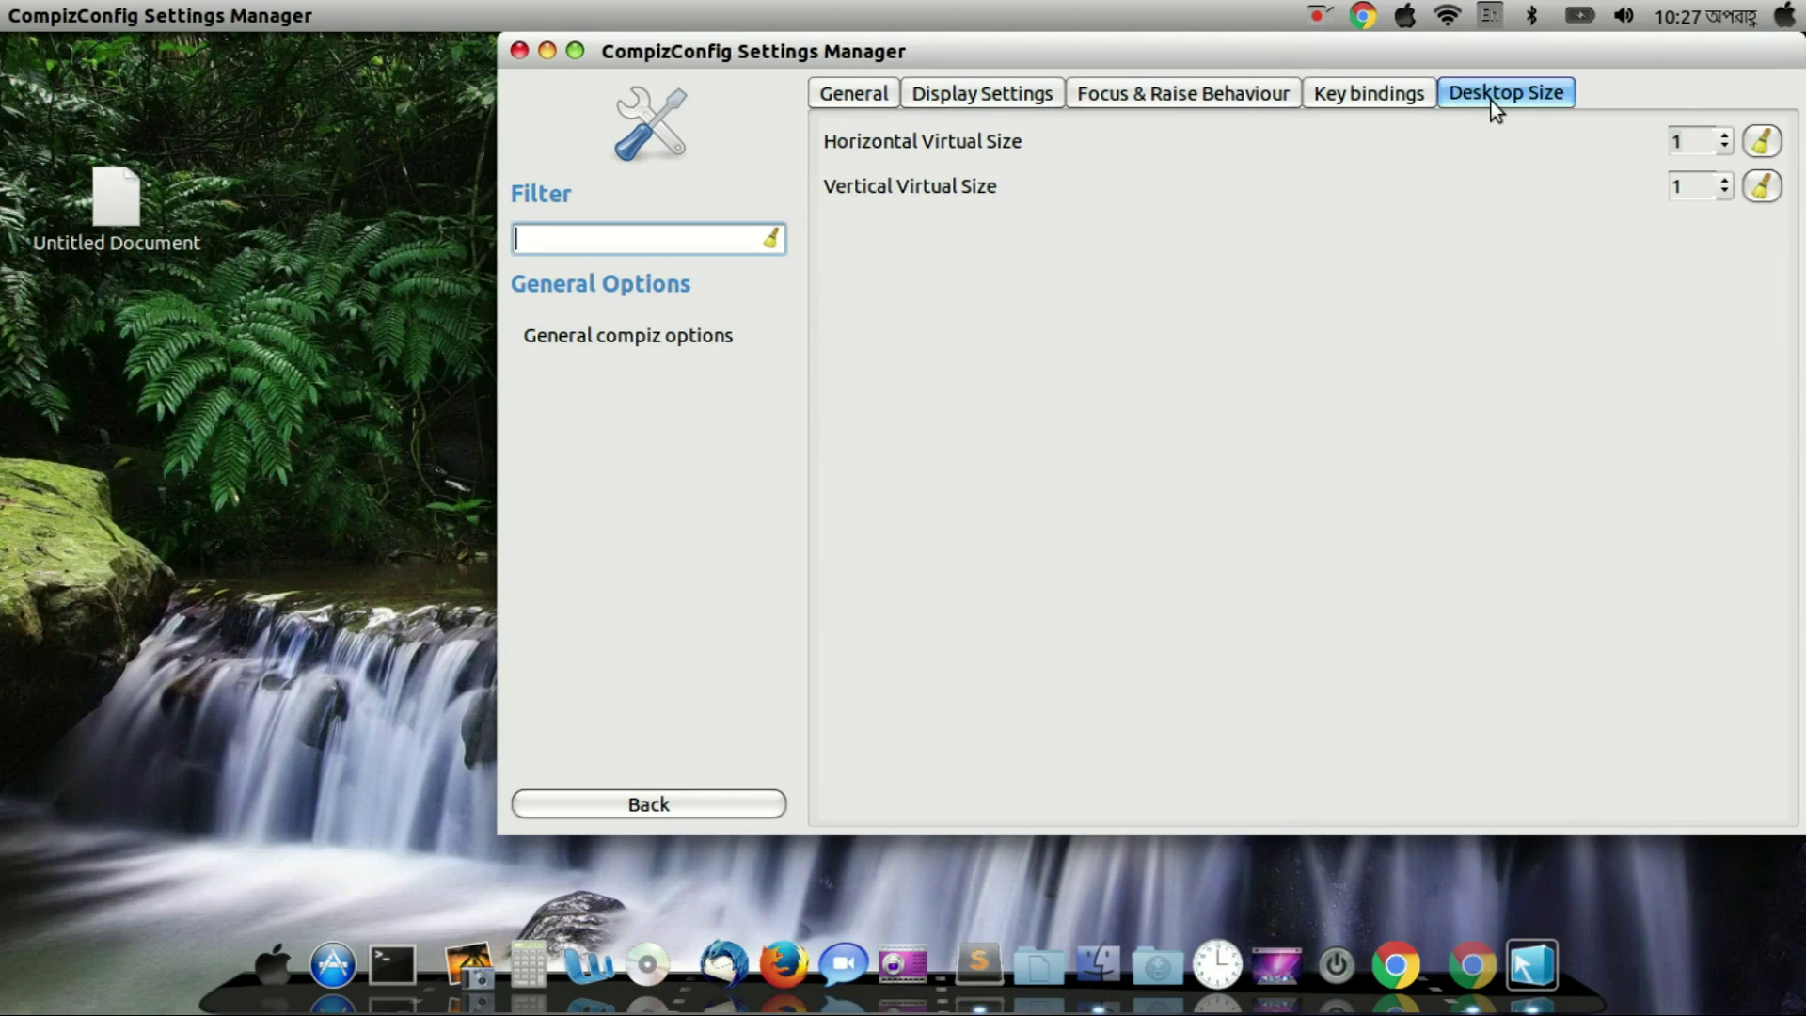
left_click(1724, 146)
left_click(1726, 137)
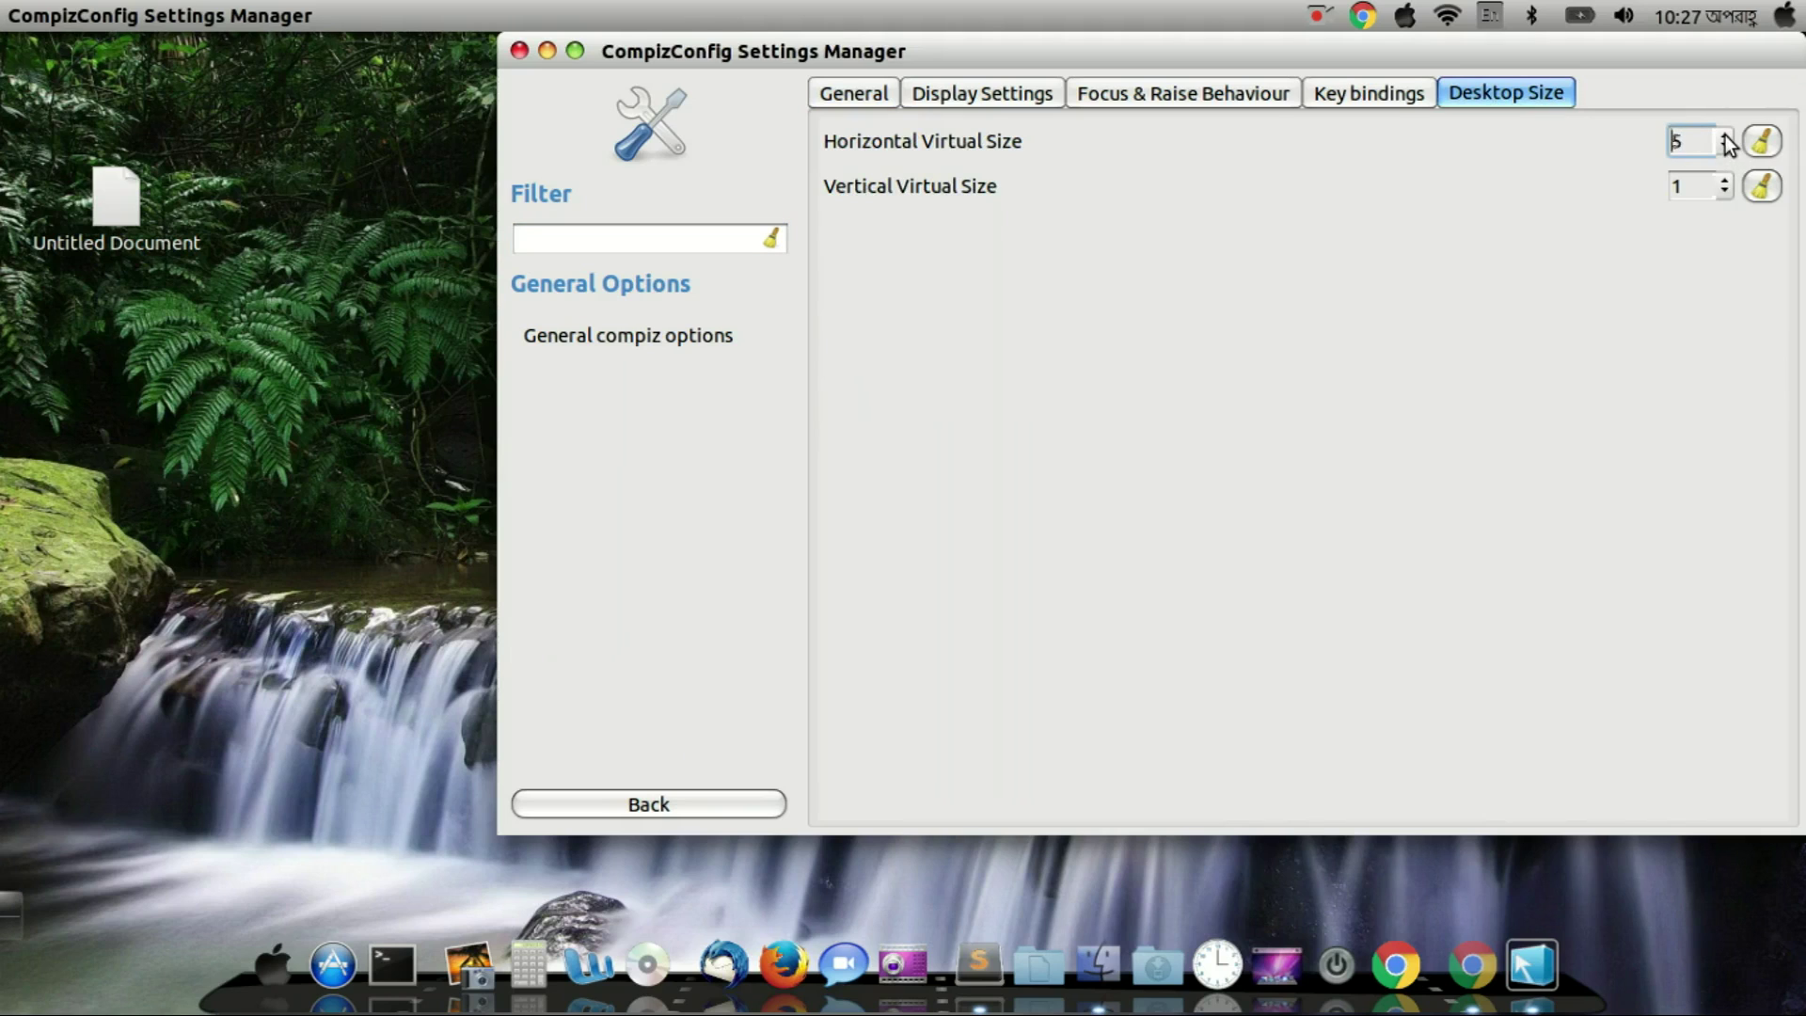
left_click(1725, 149)
left_click(1725, 148)
Step: Set the Animations plugin's Open Animation effect to Magic Lamp with a 500 duration
left_click(679, 799)
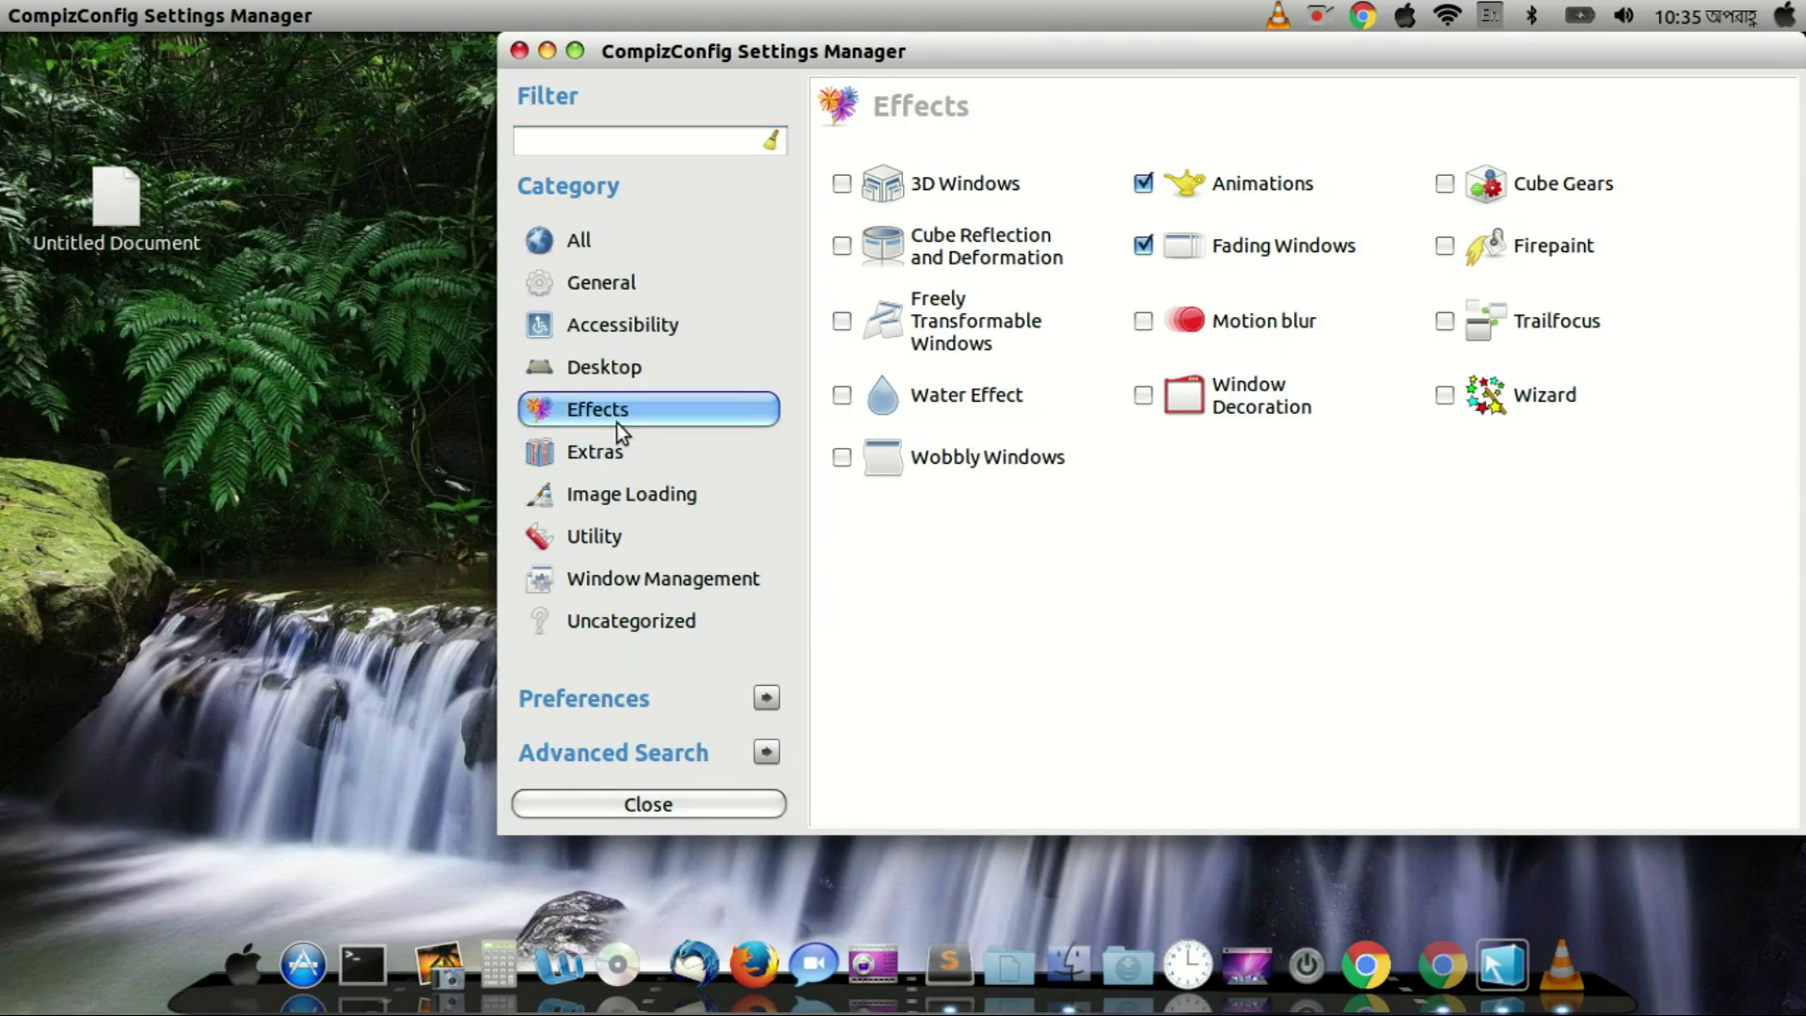
left_click(1254, 193)
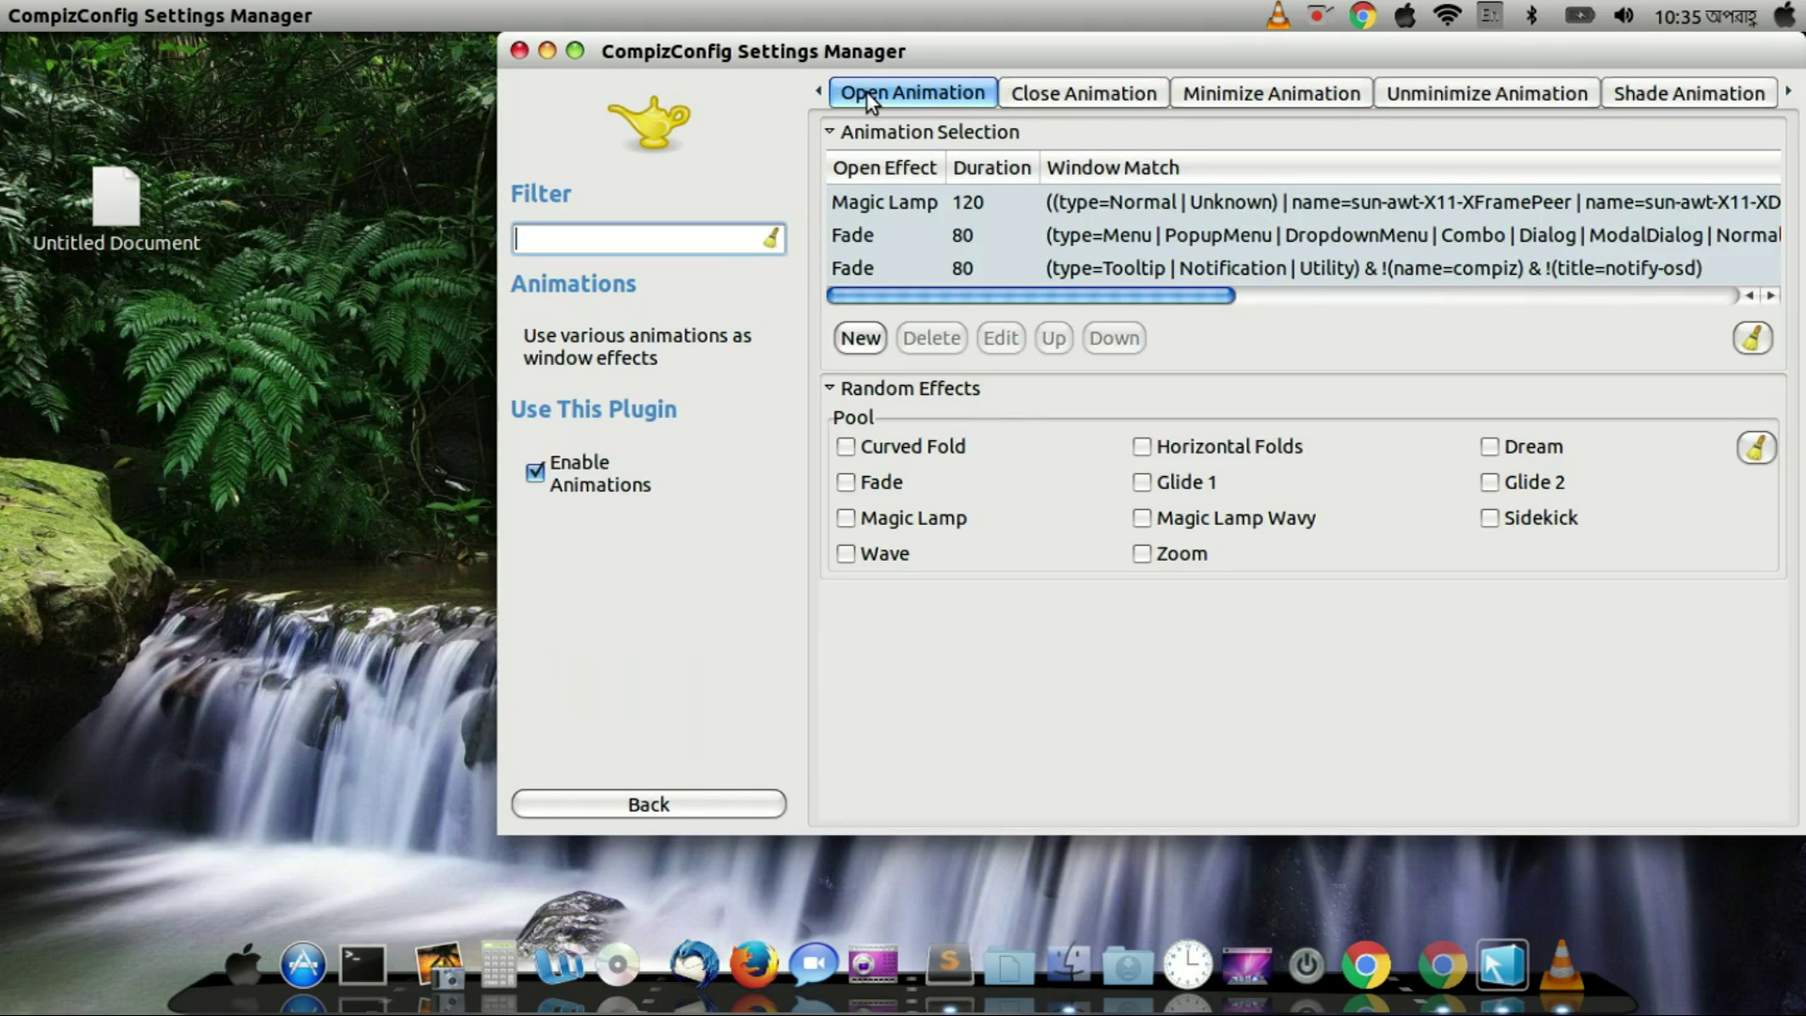
left_click(938, 207)
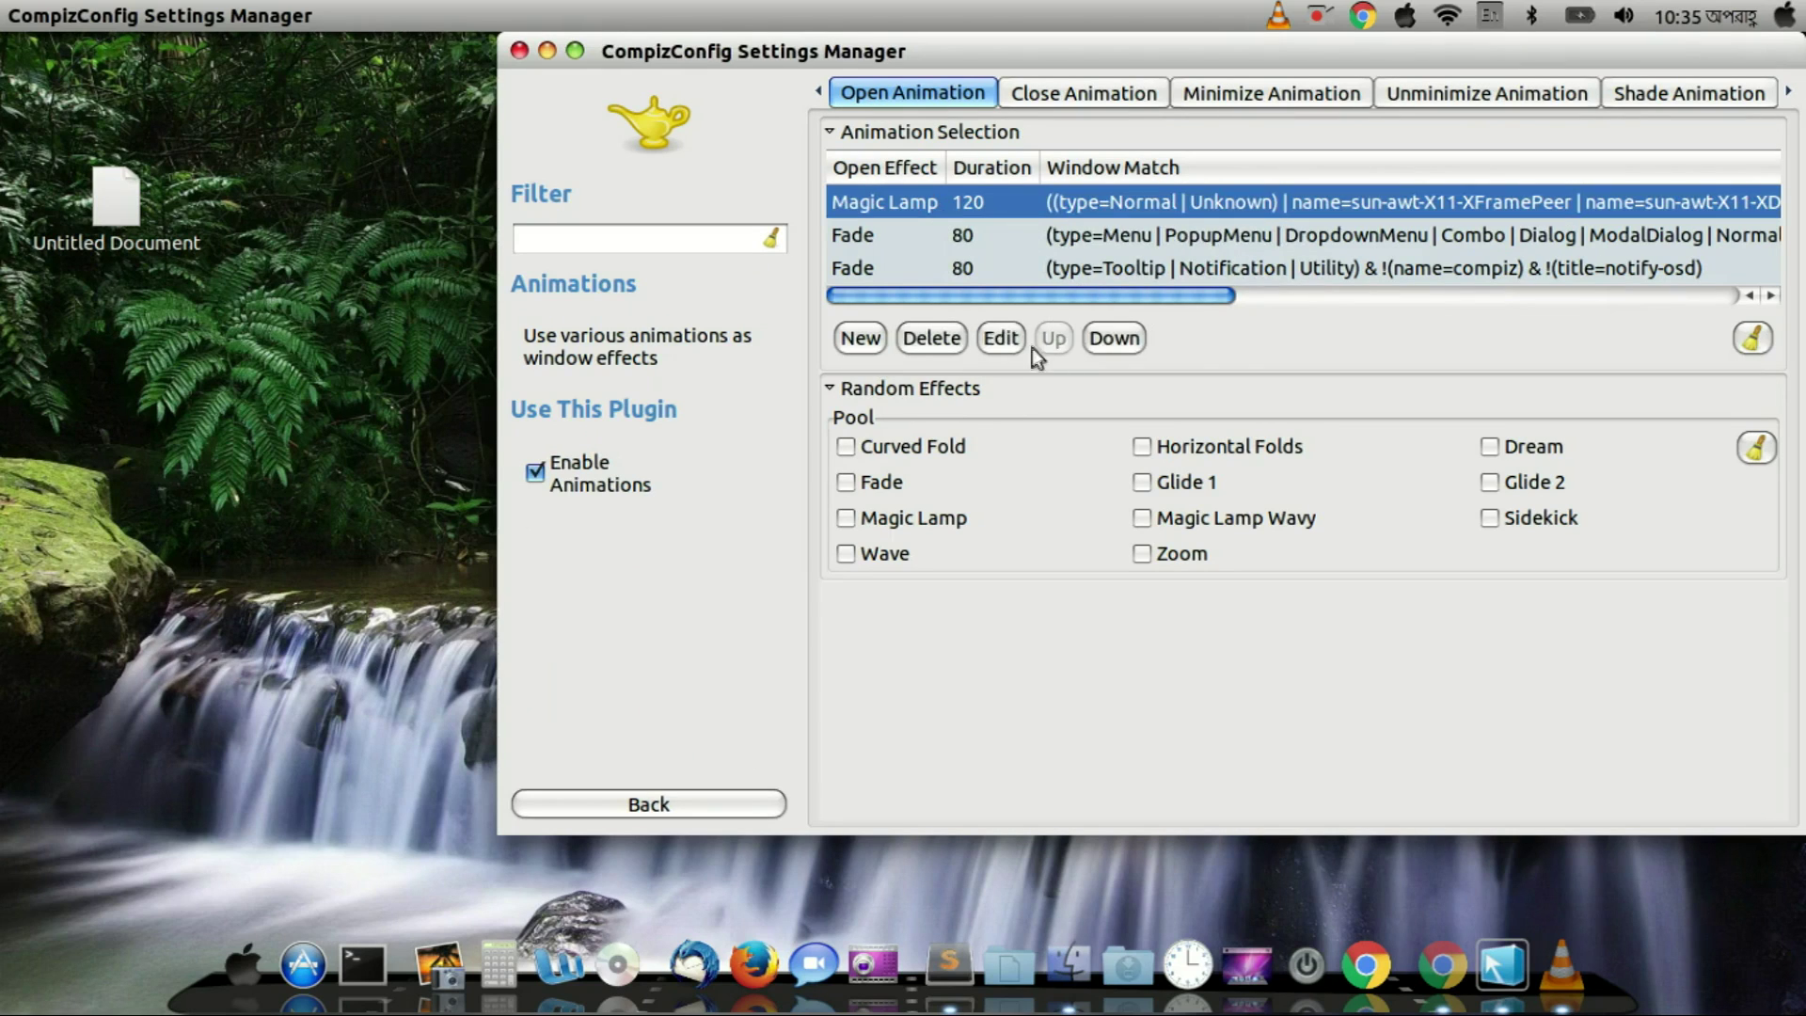
left_click(1009, 341)
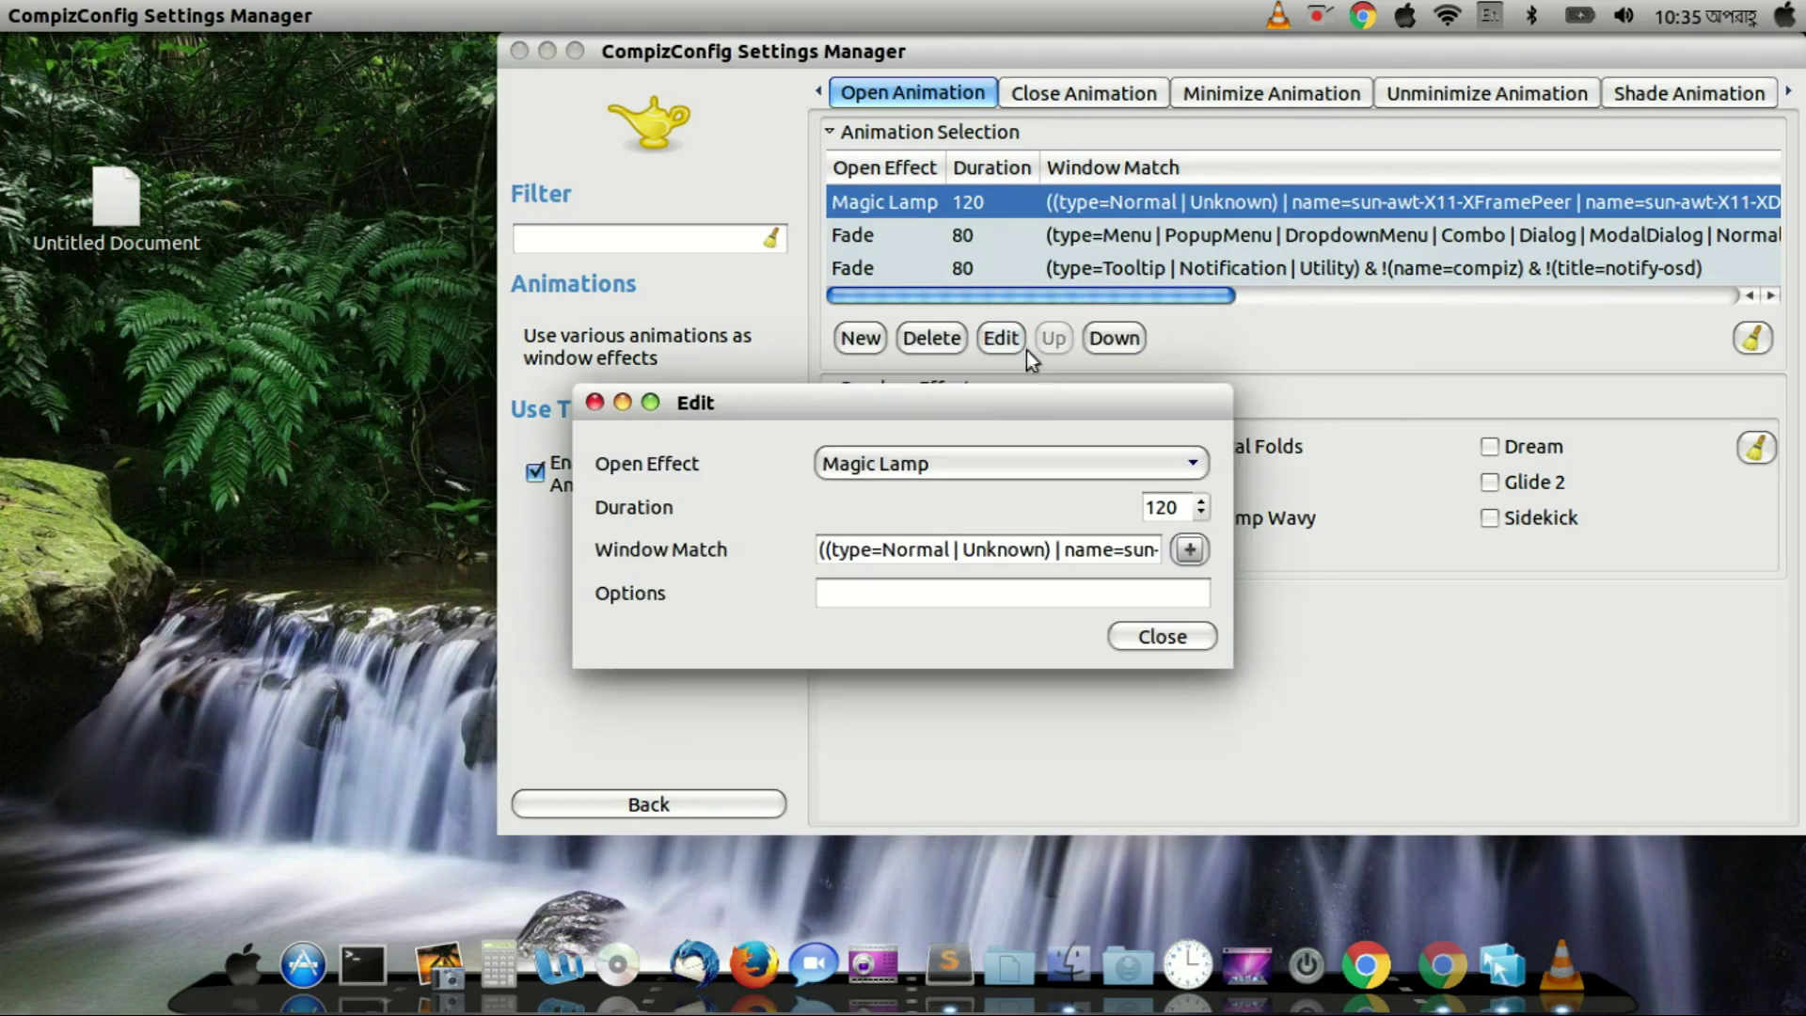
left_click_drag(964, 396, 1223, 364)
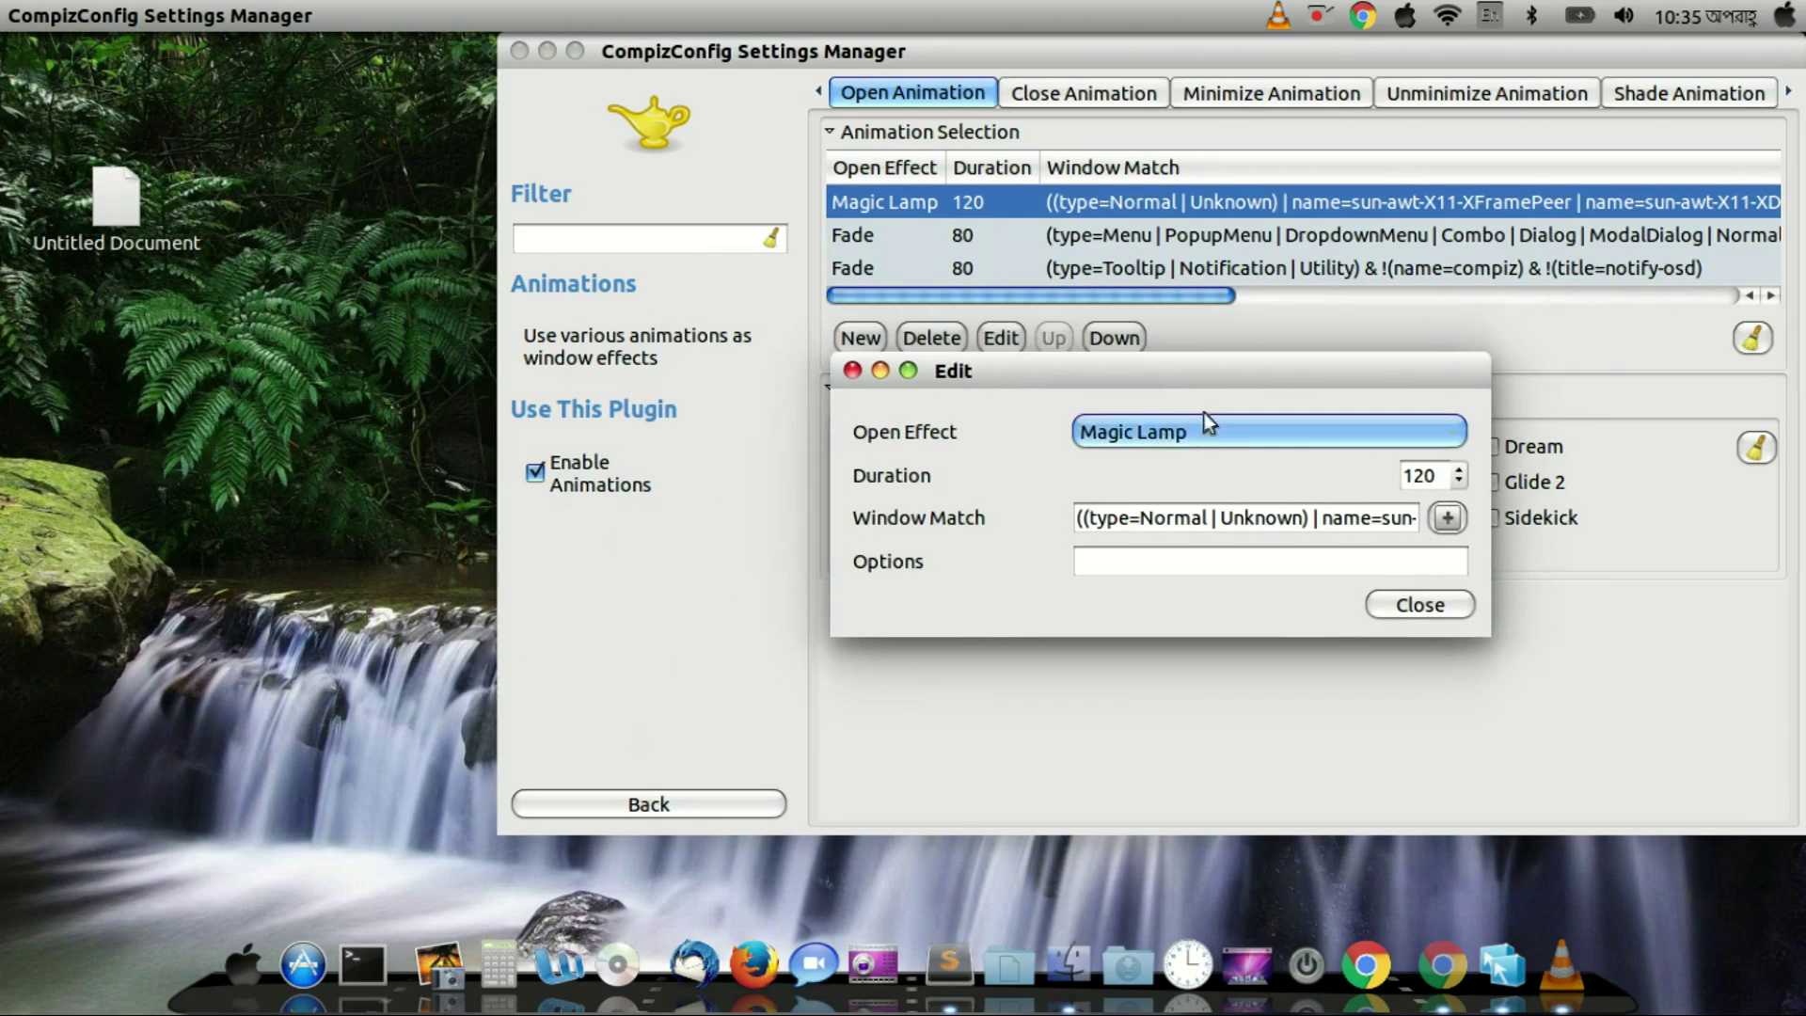
left_click(1150, 433)
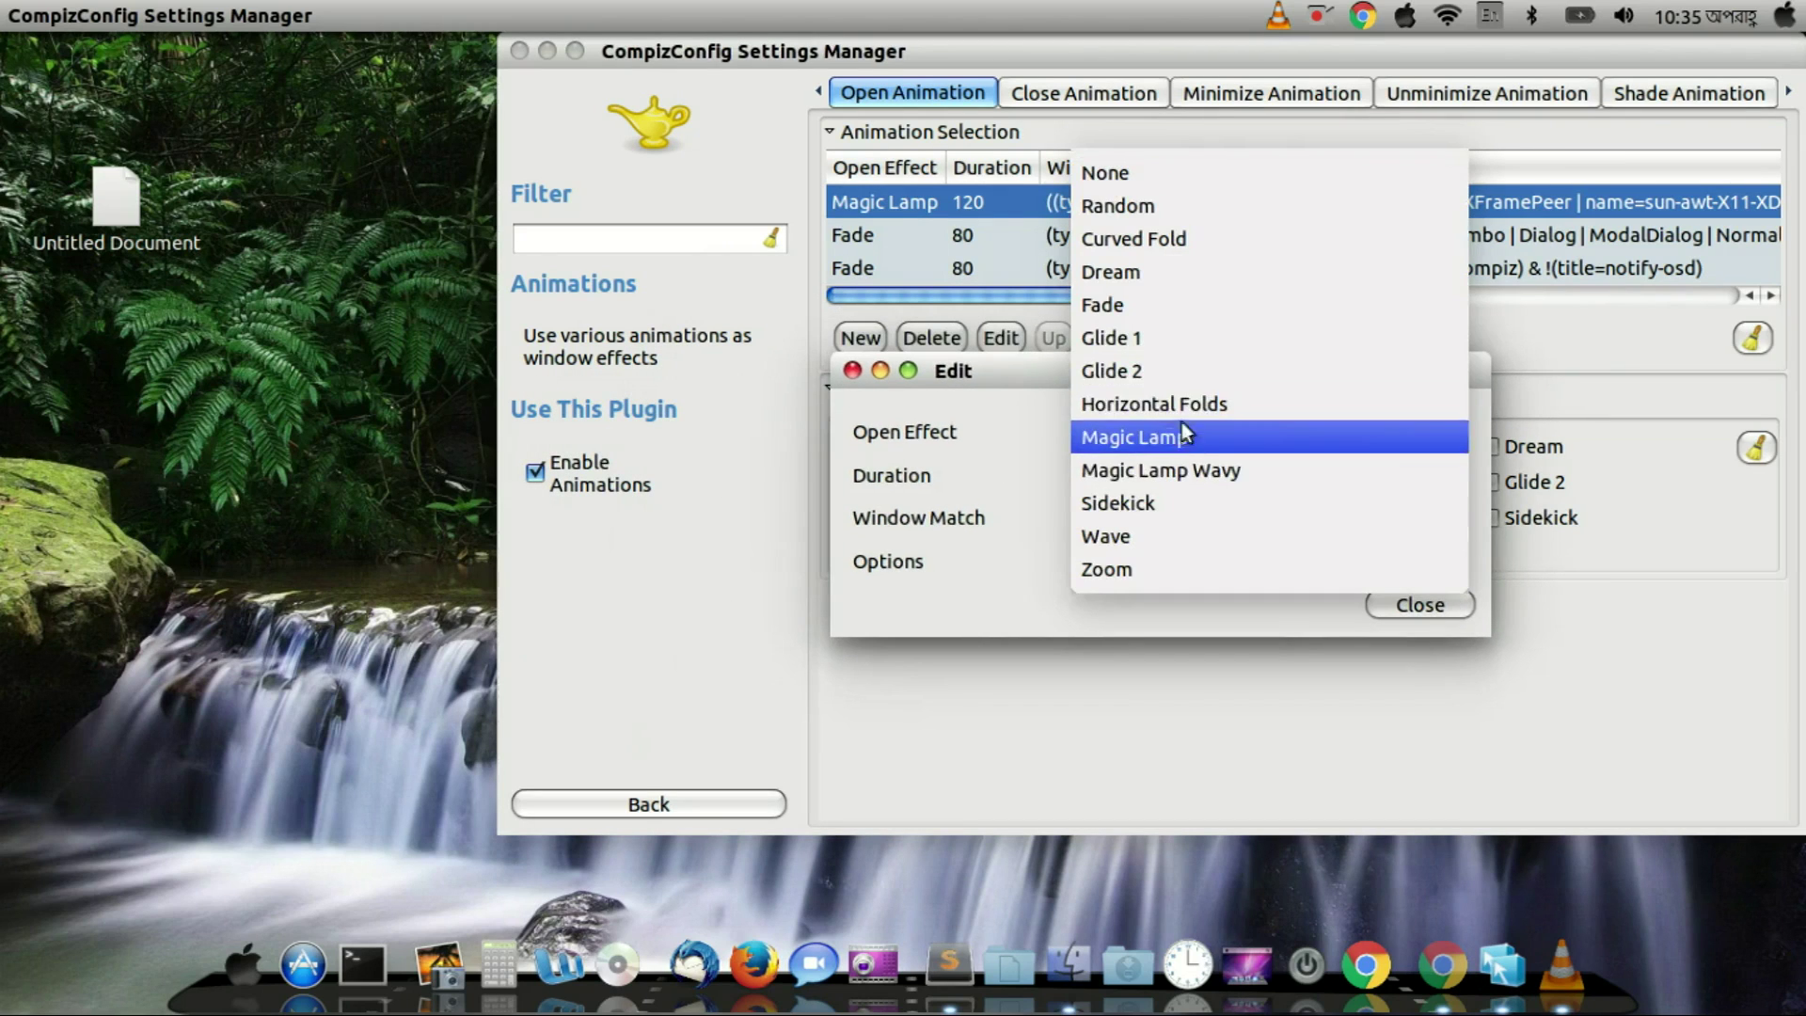
left_click(1186, 440)
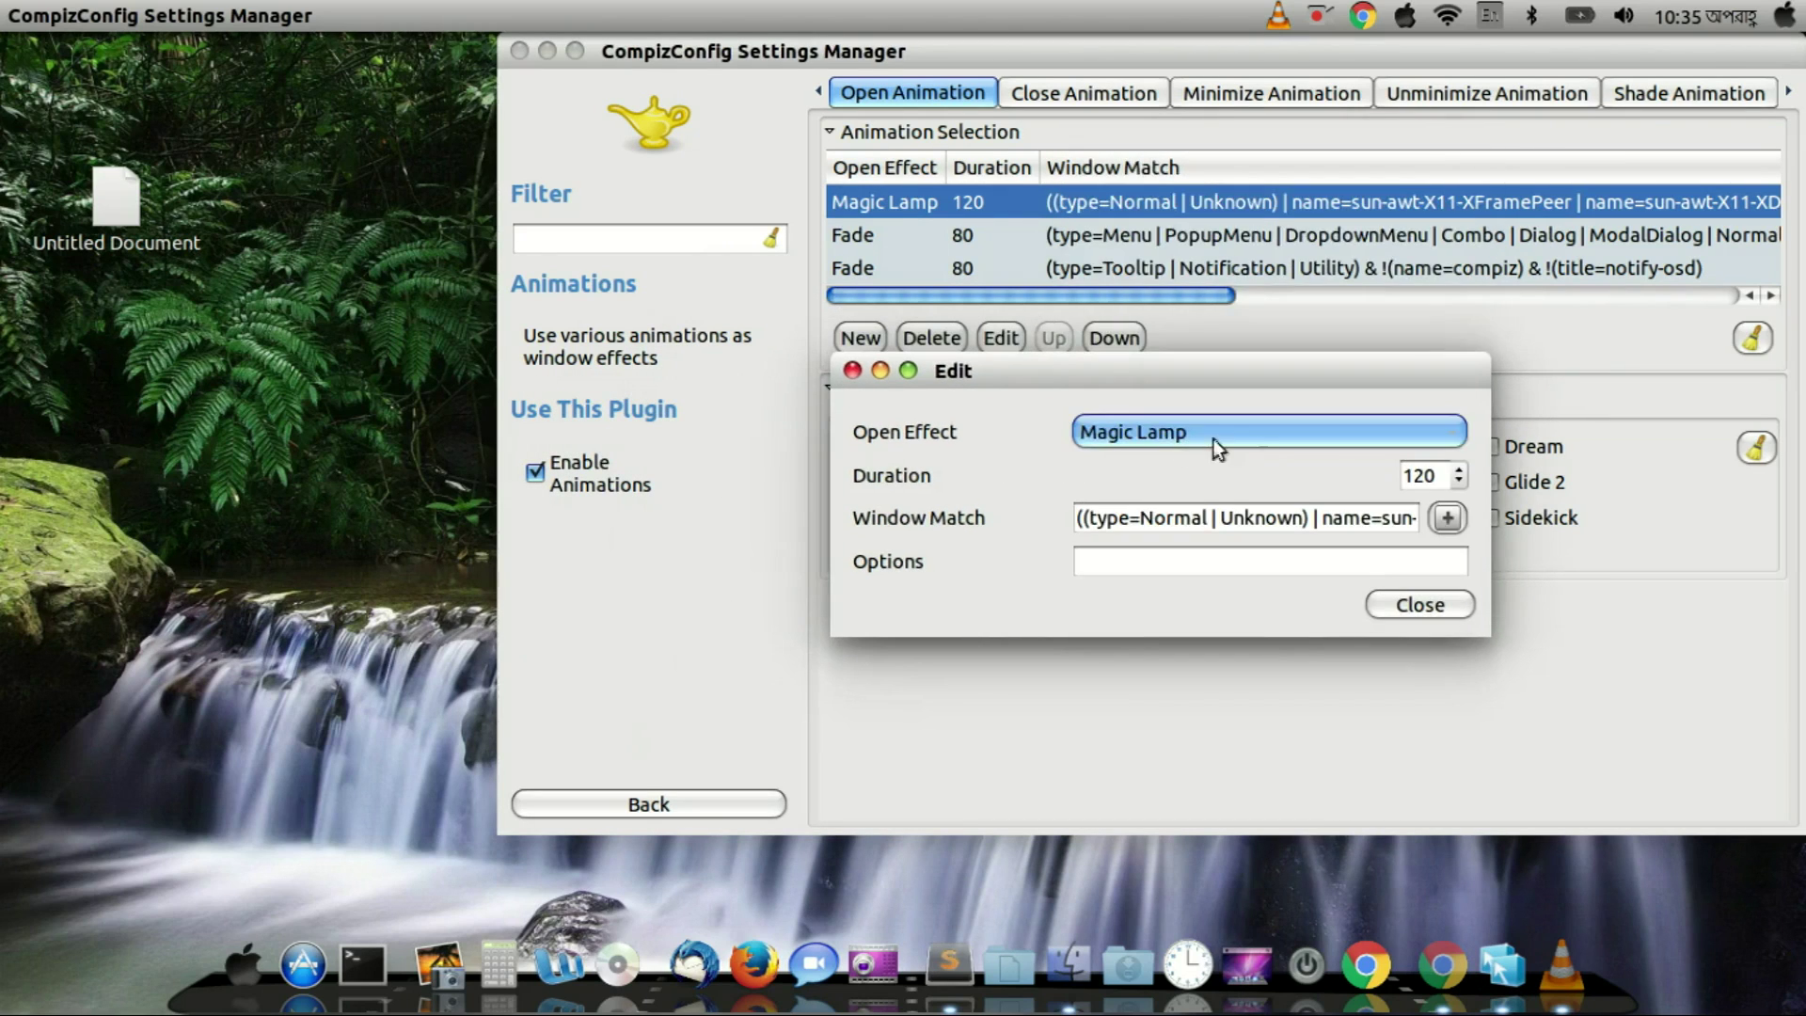
double_click(1419, 477)
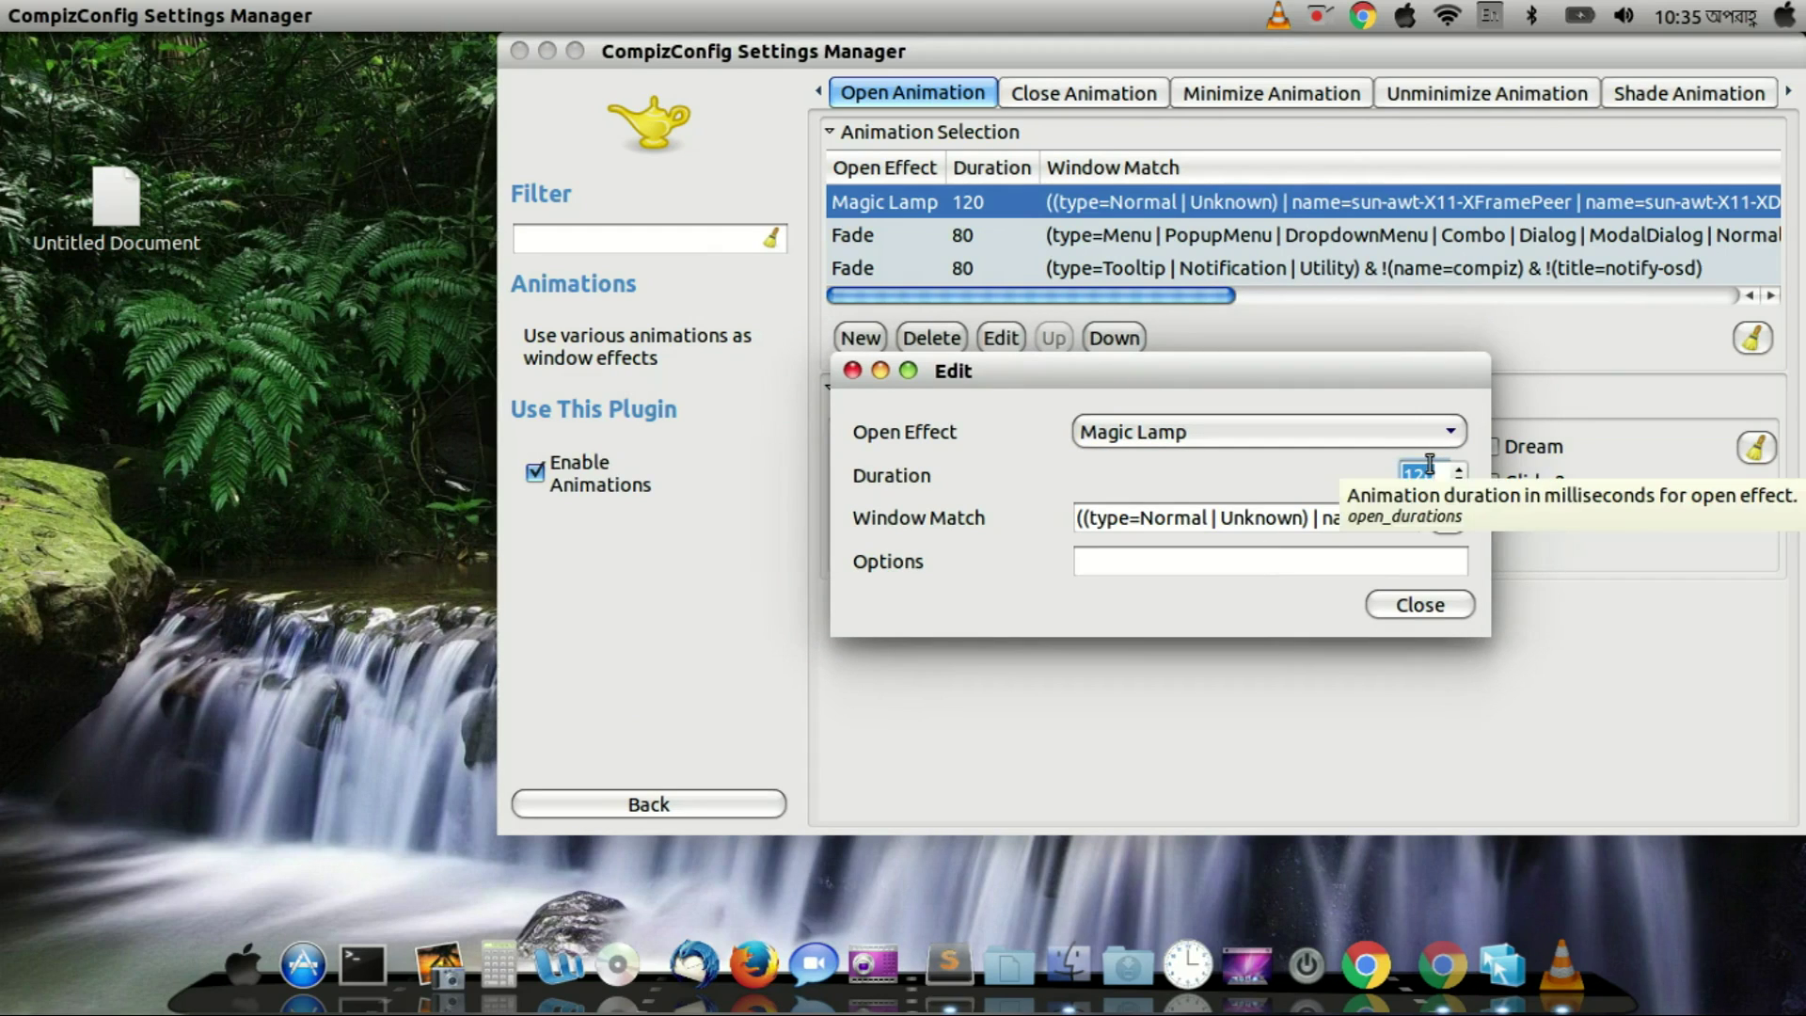
type("500")
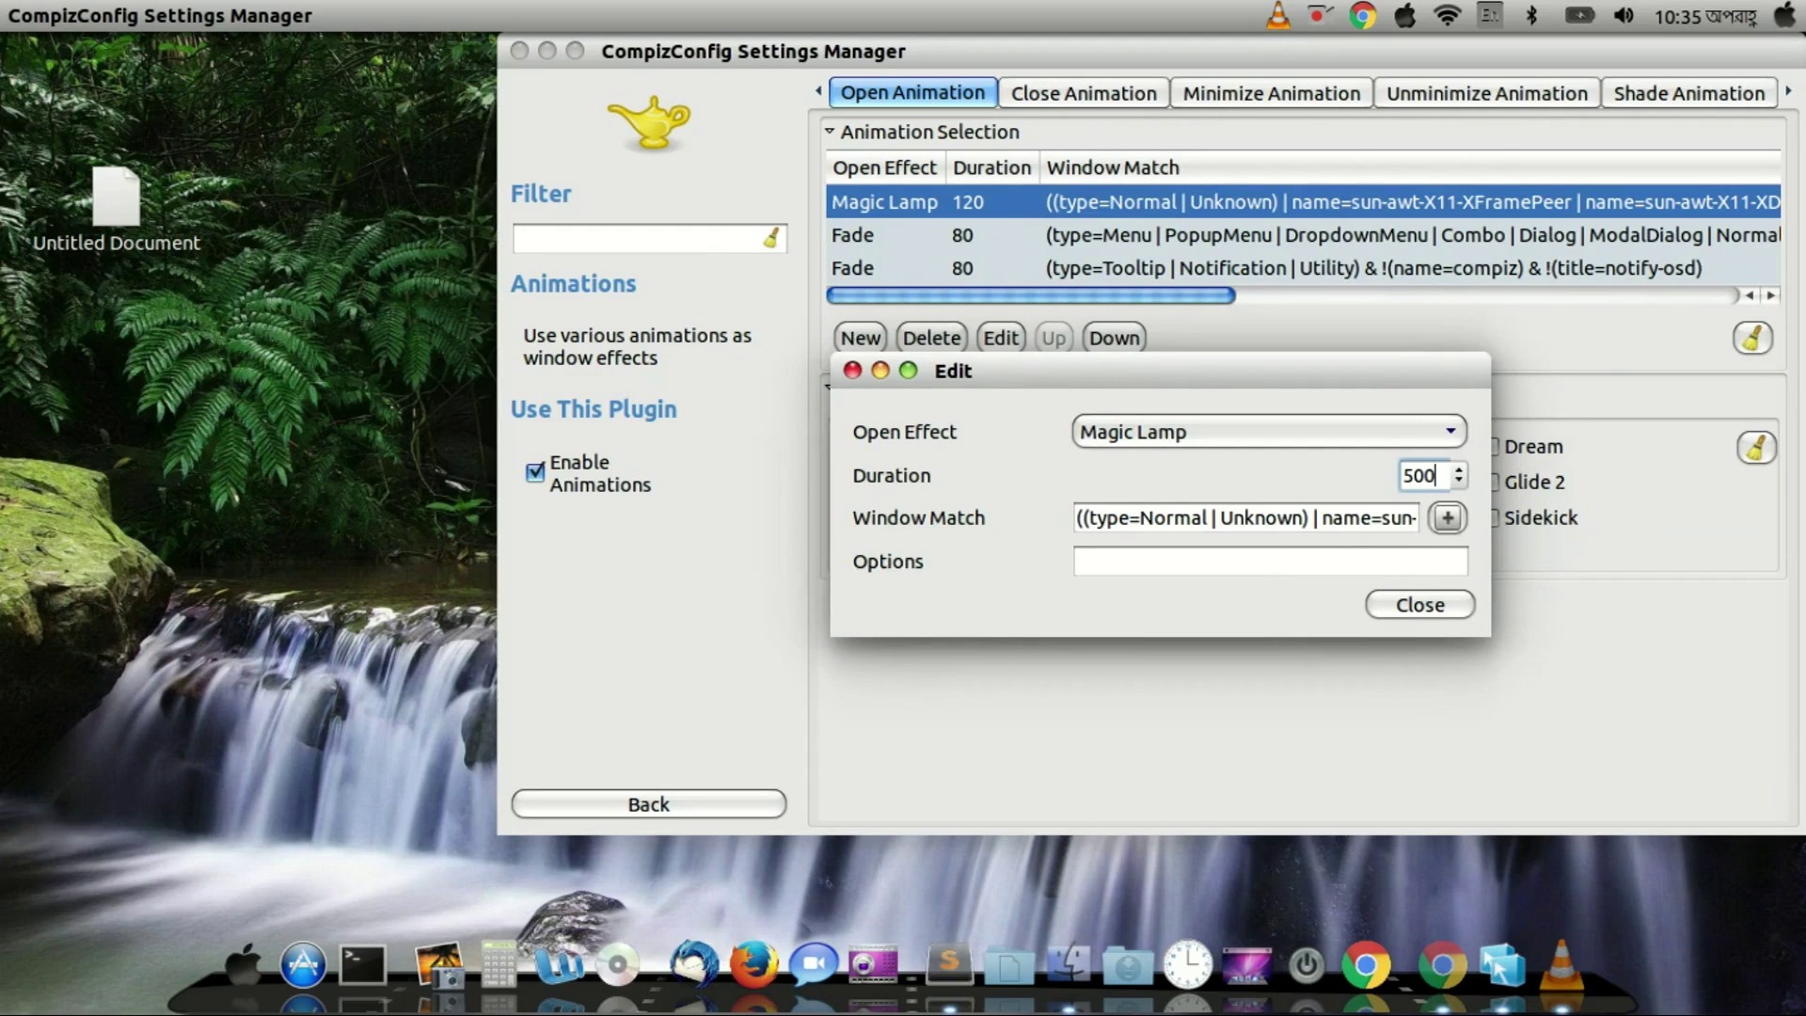
left_click(1416, 562)
left_click(1421, 605)
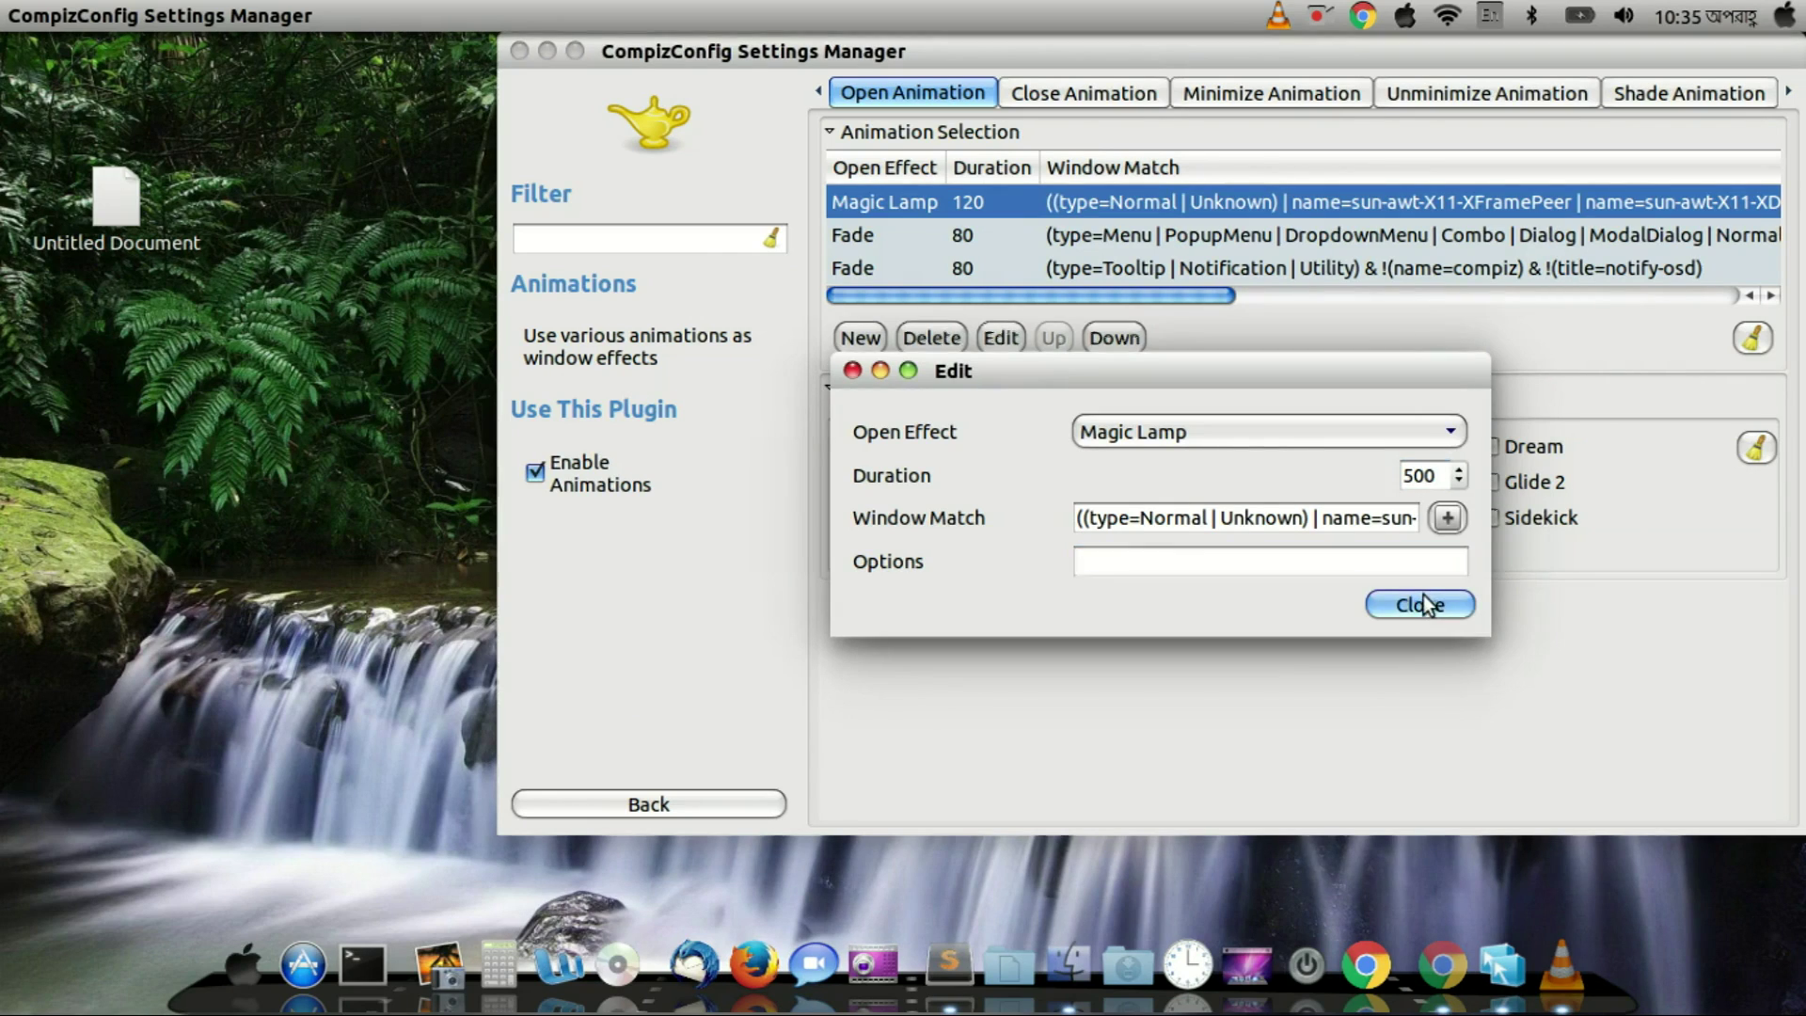
Step: Change the first Close Animation rule's effect from Glide 2 to Fade
left_click(1033, 91)
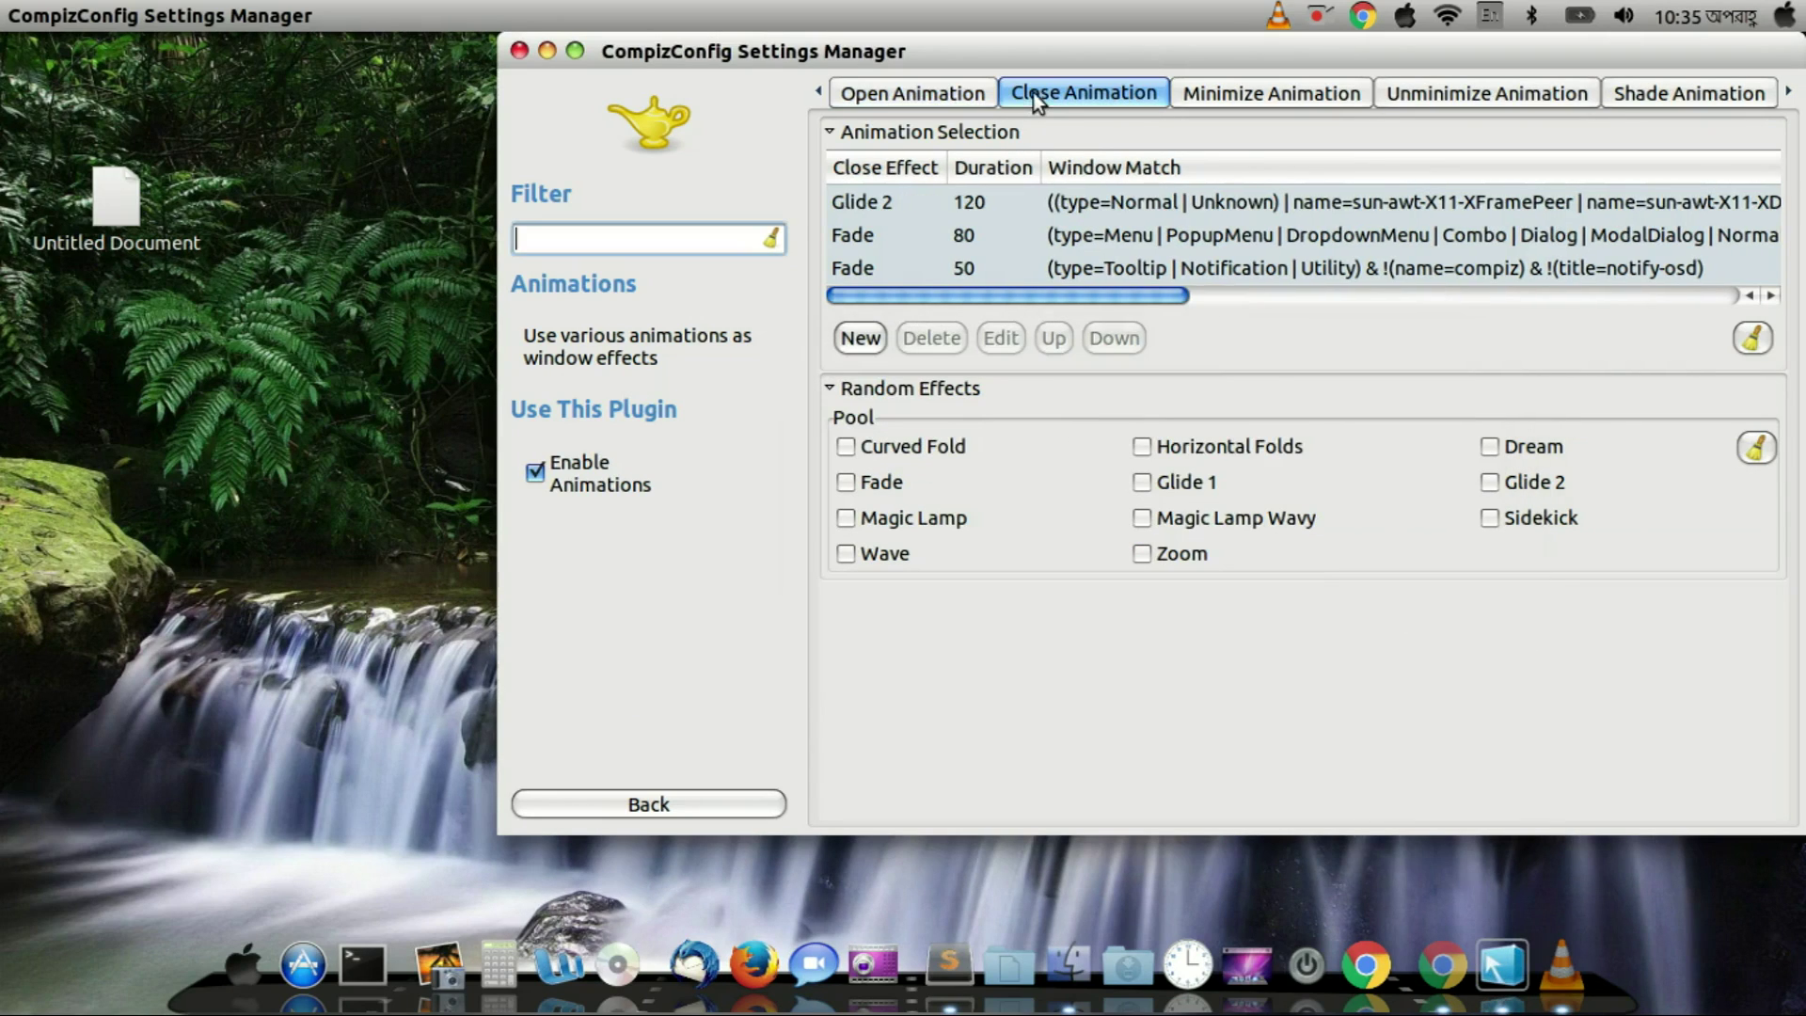
left_click(1030, 200)
left_click(1001, 338)
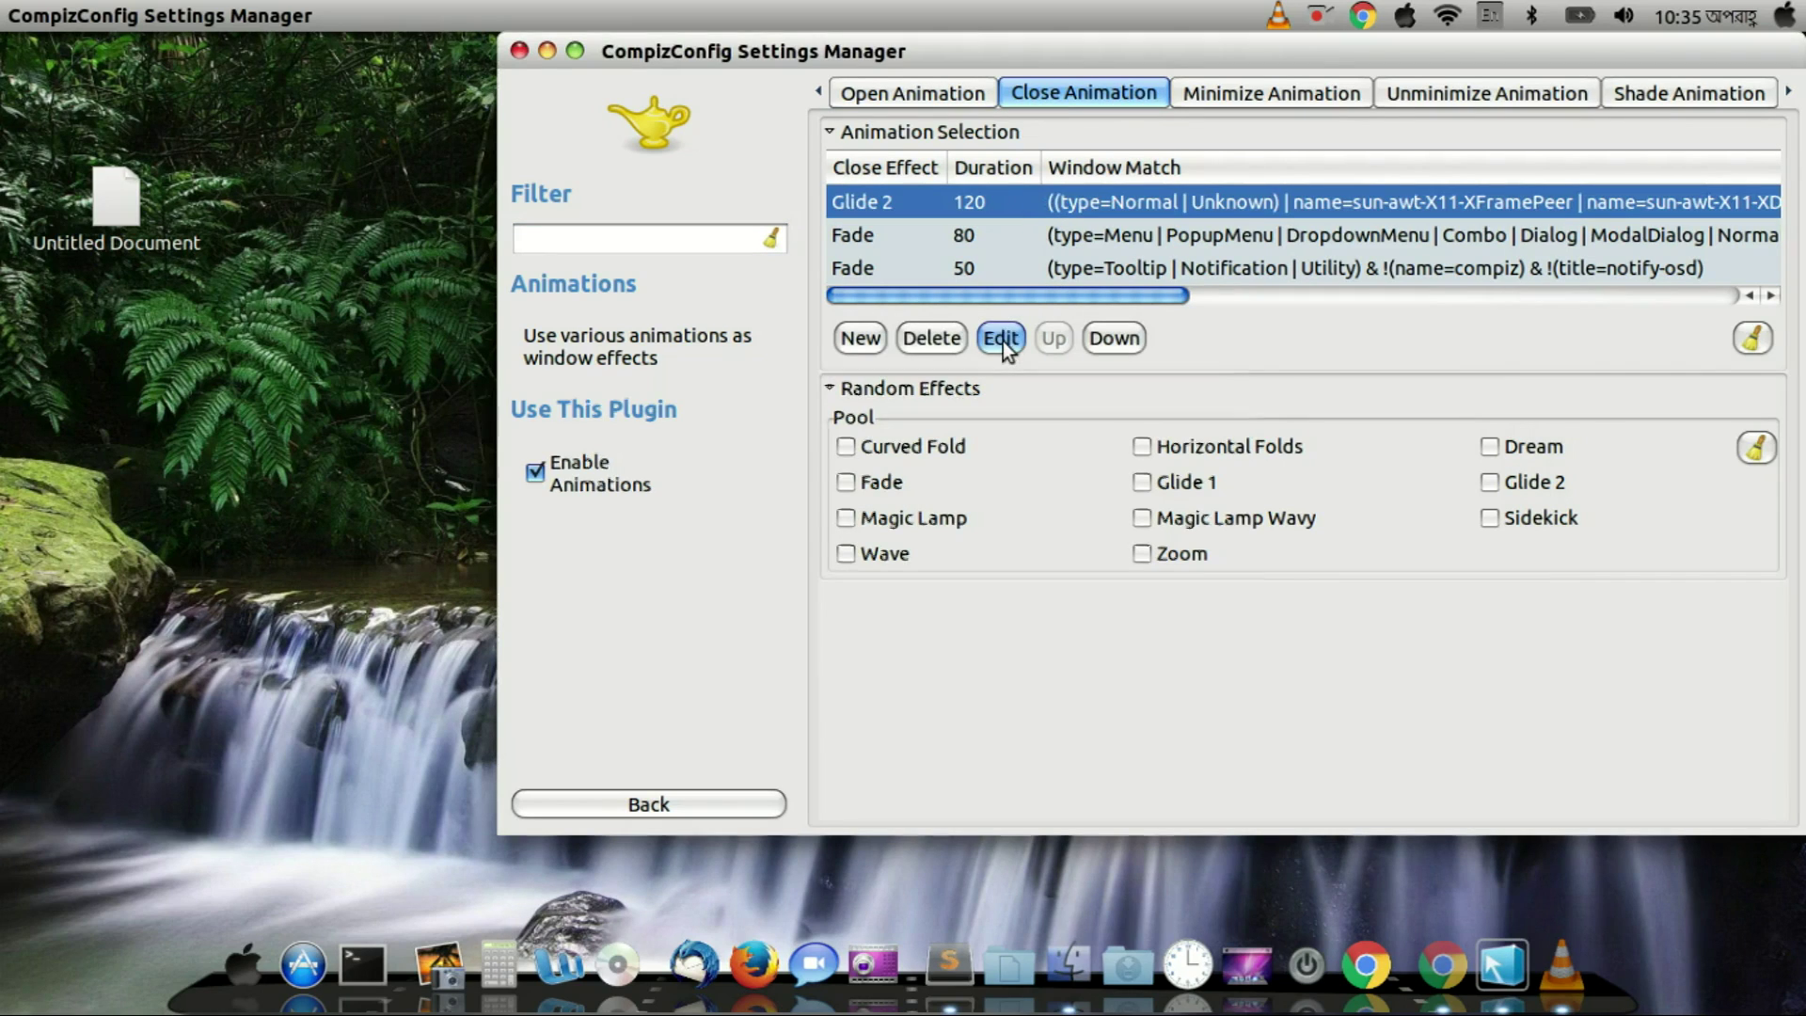
left_click_drag(1023, 399, 1411, 417)
left_click(1397, 473)
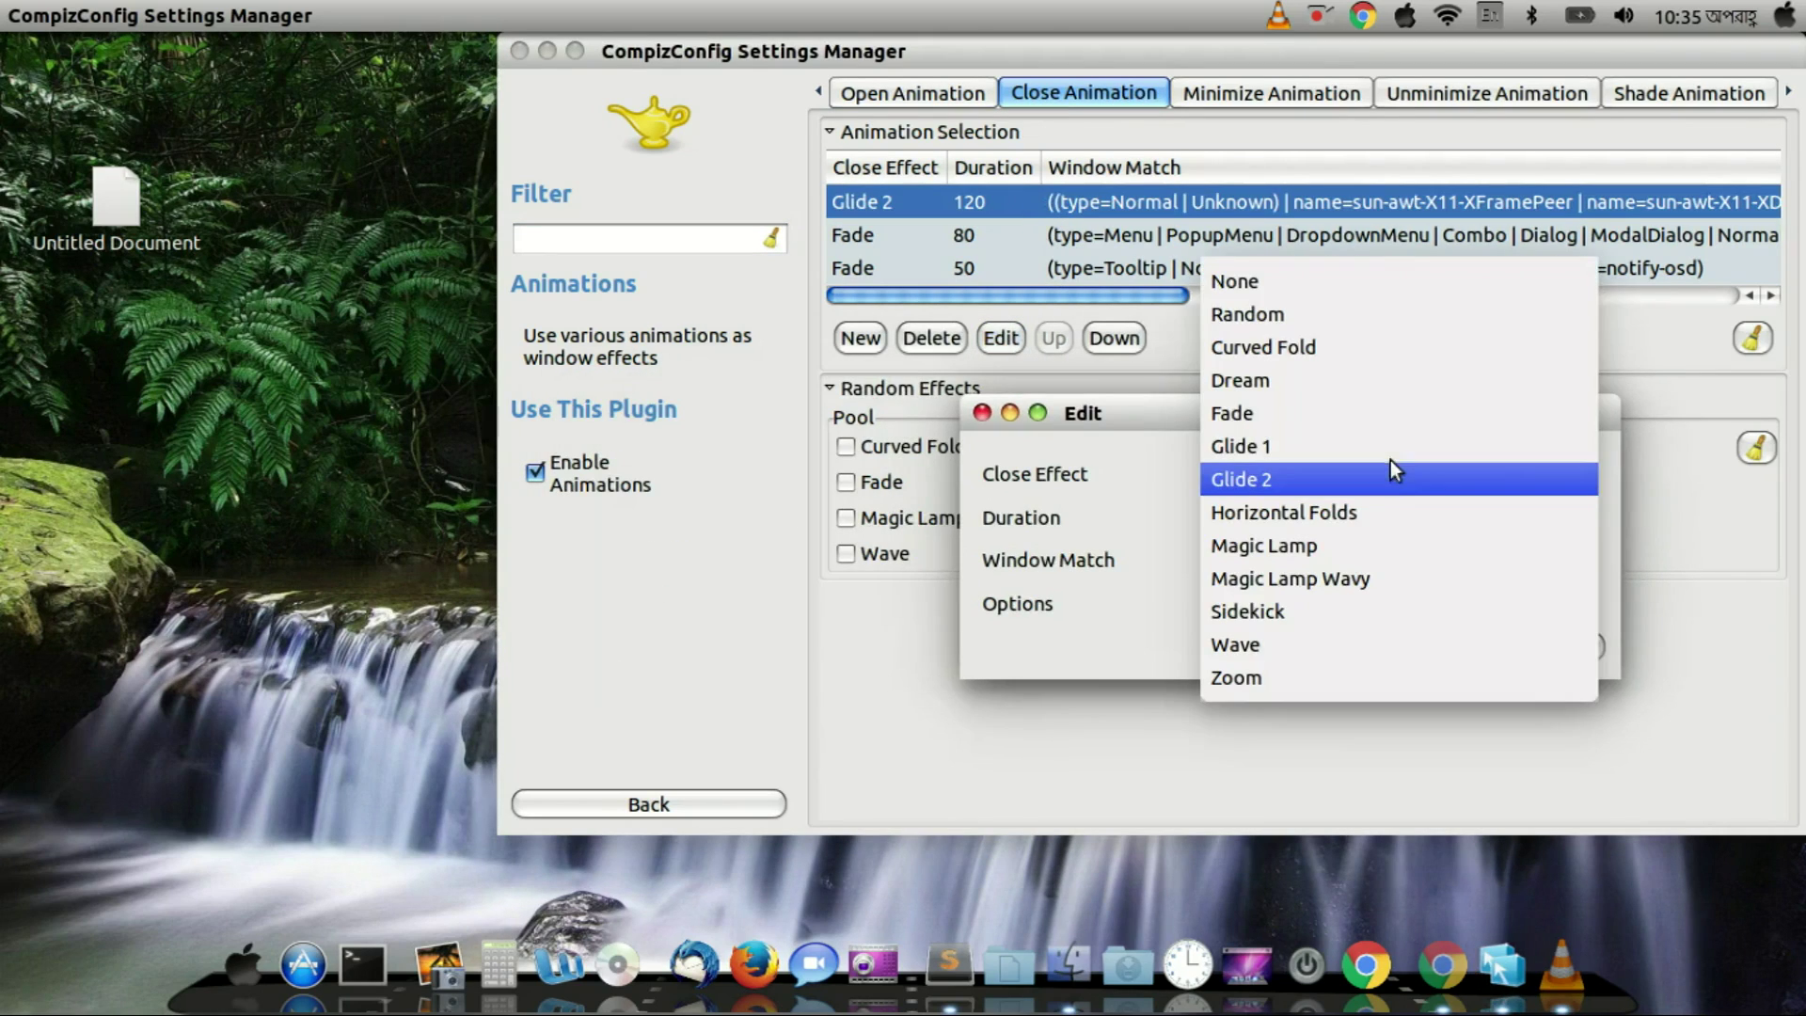
left_click(1313, 412)
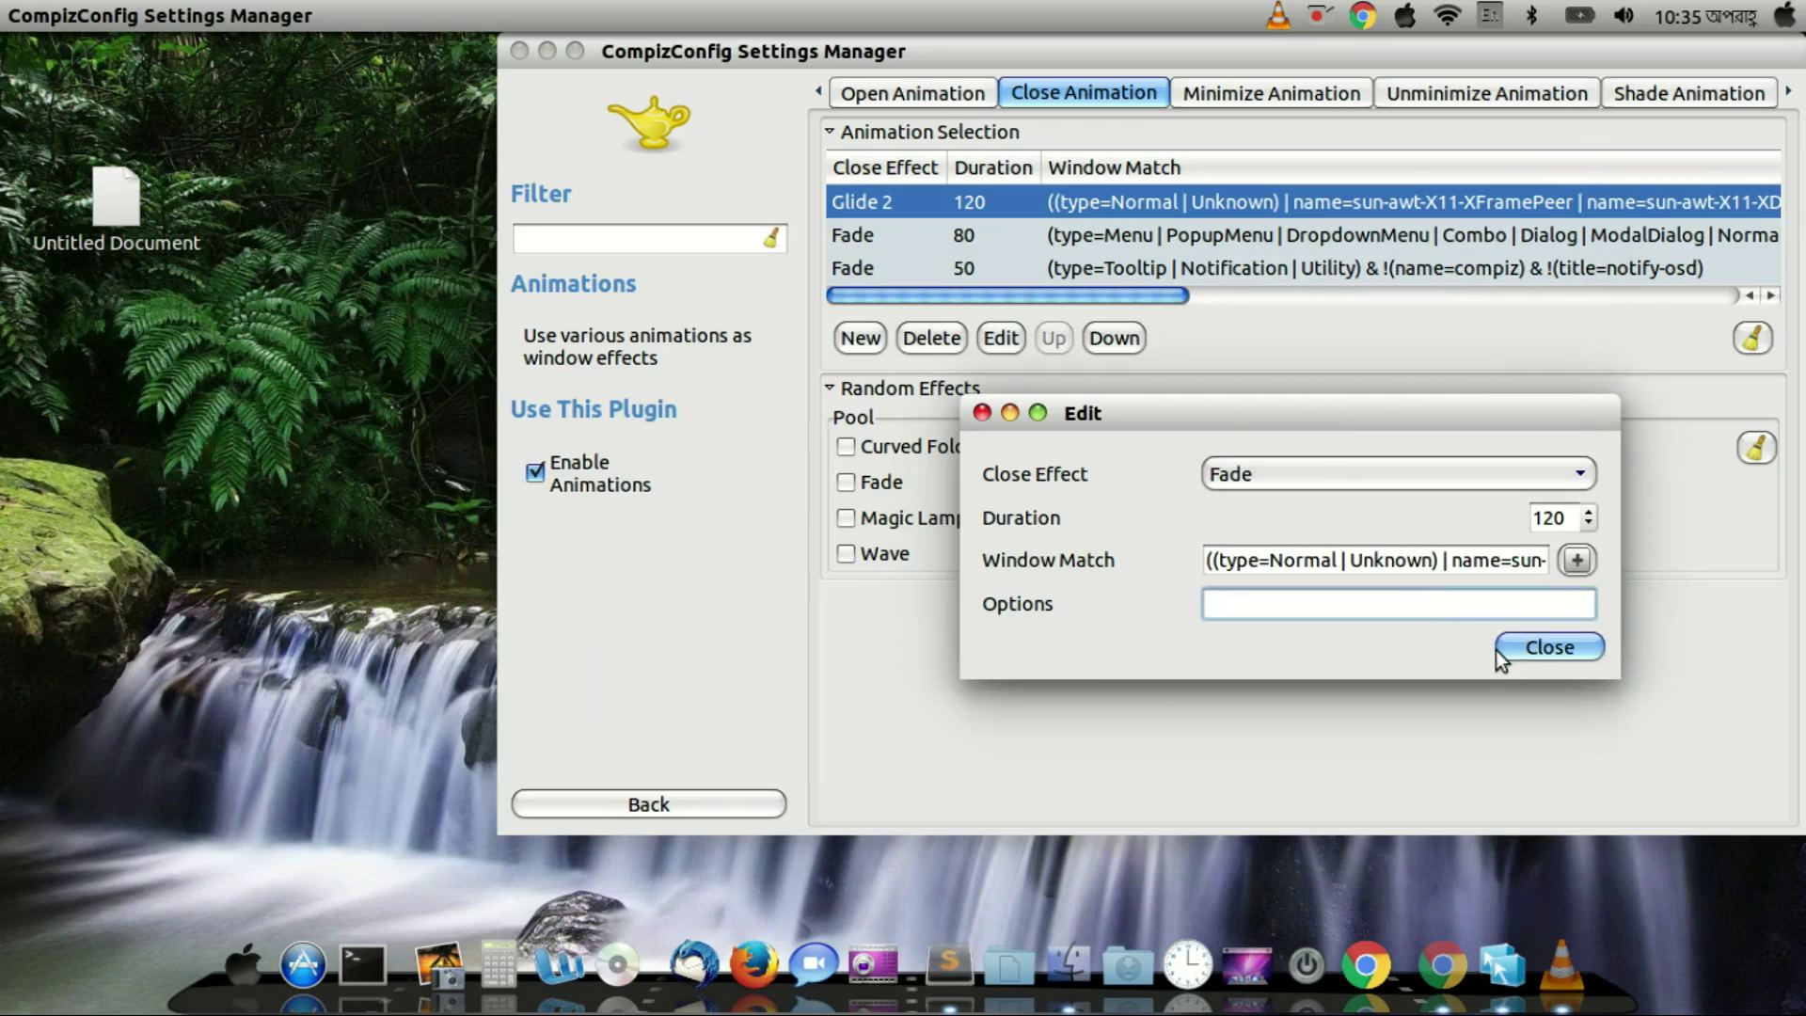
left_click(1550, 647)
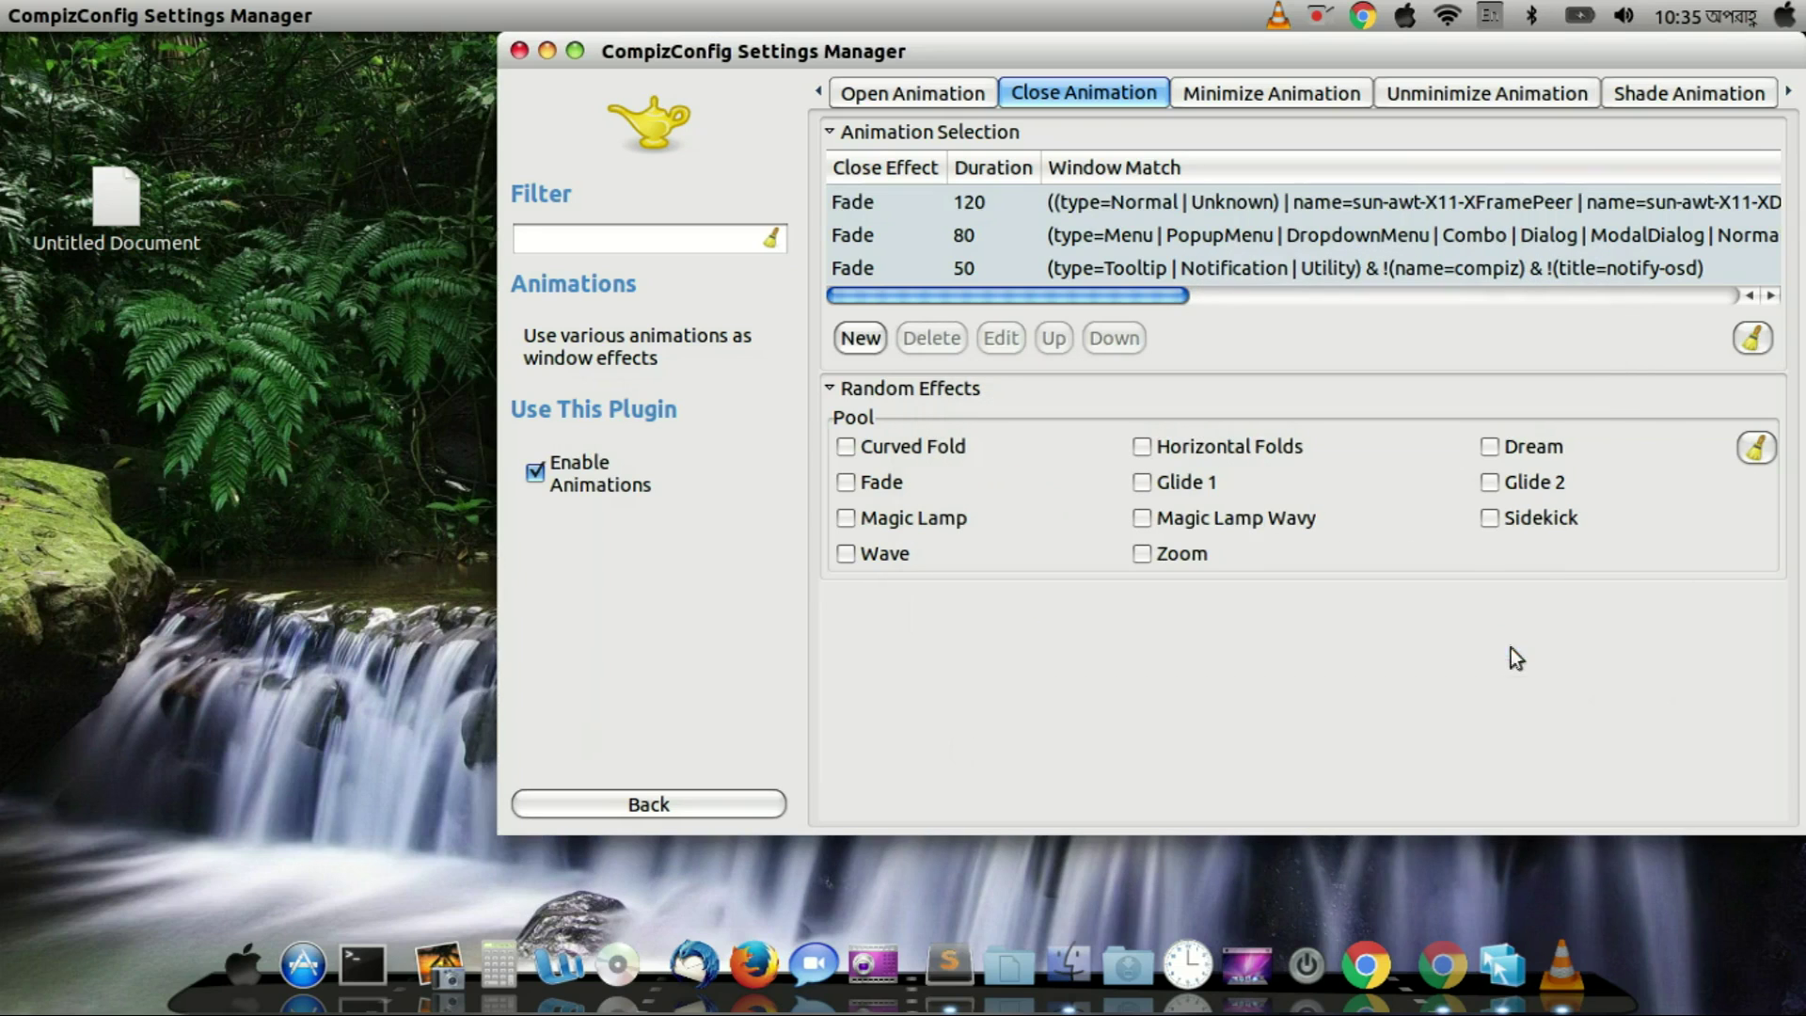
Step: Set the Fade close rule's duration from 120 to 100
left_click(981, 200)
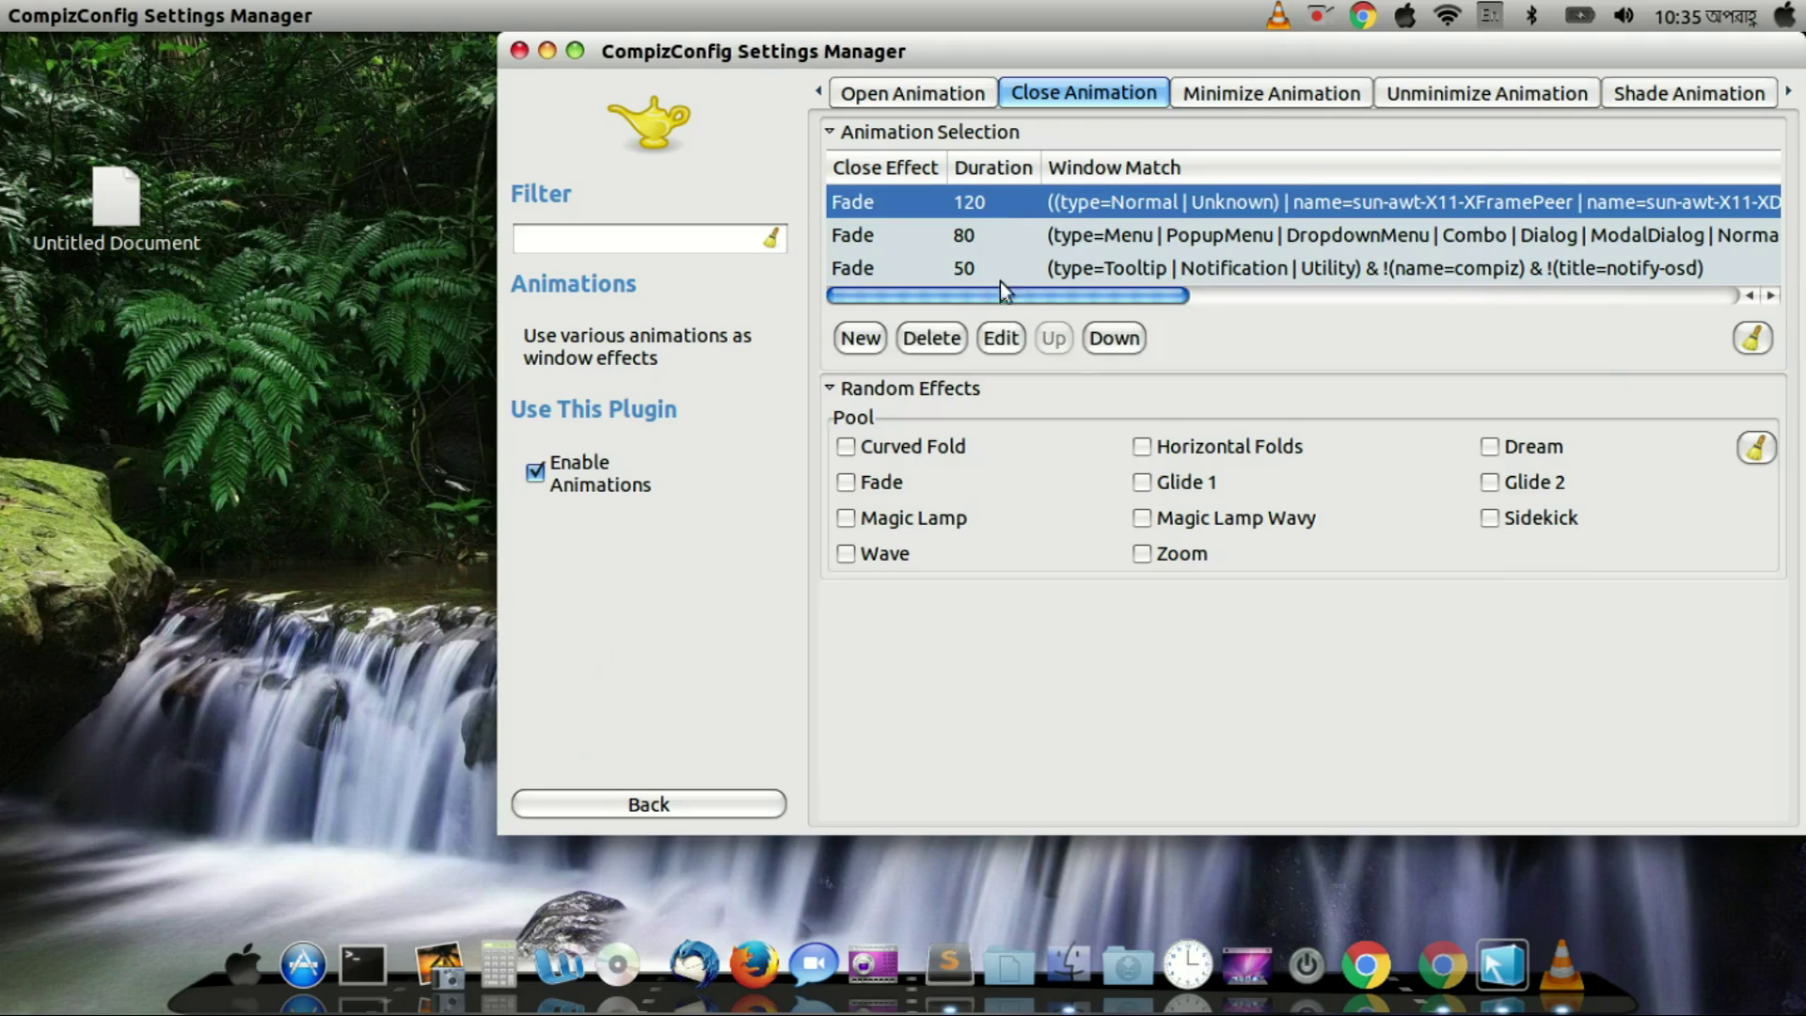
left_click(1001, 338)
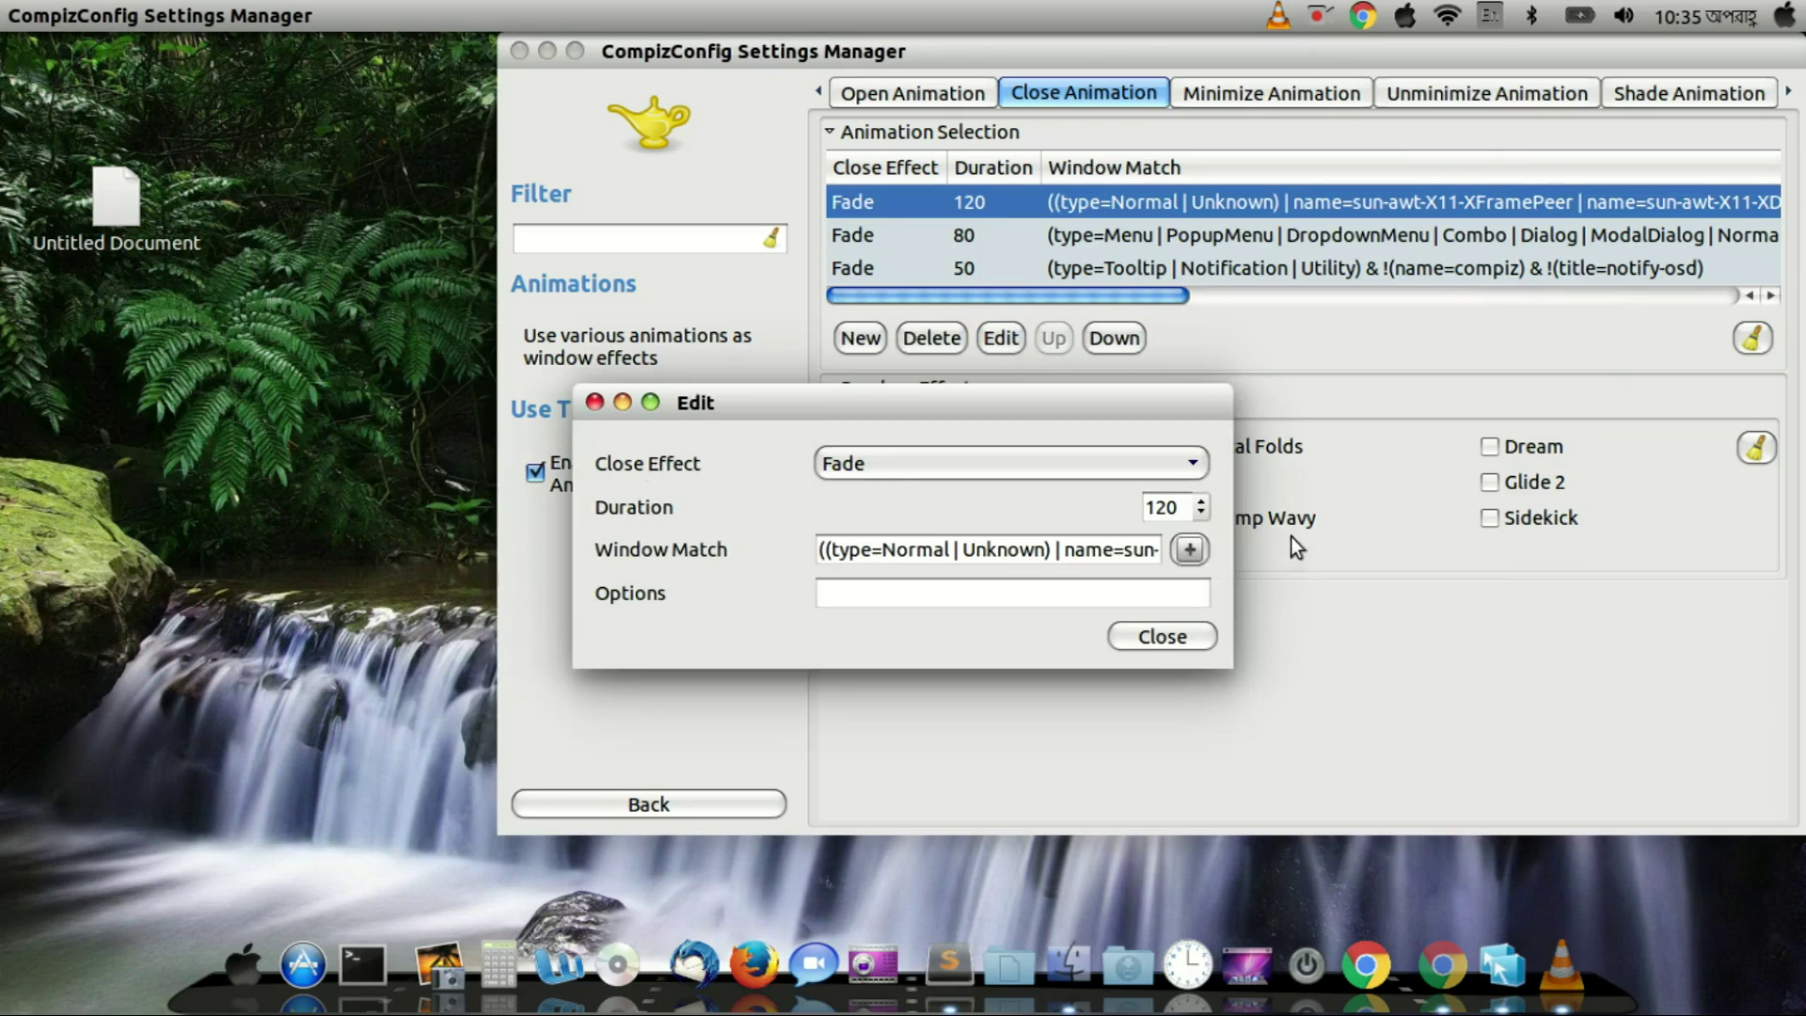
double_click(1159, 509)
type("10")
left_click(1160, 635)
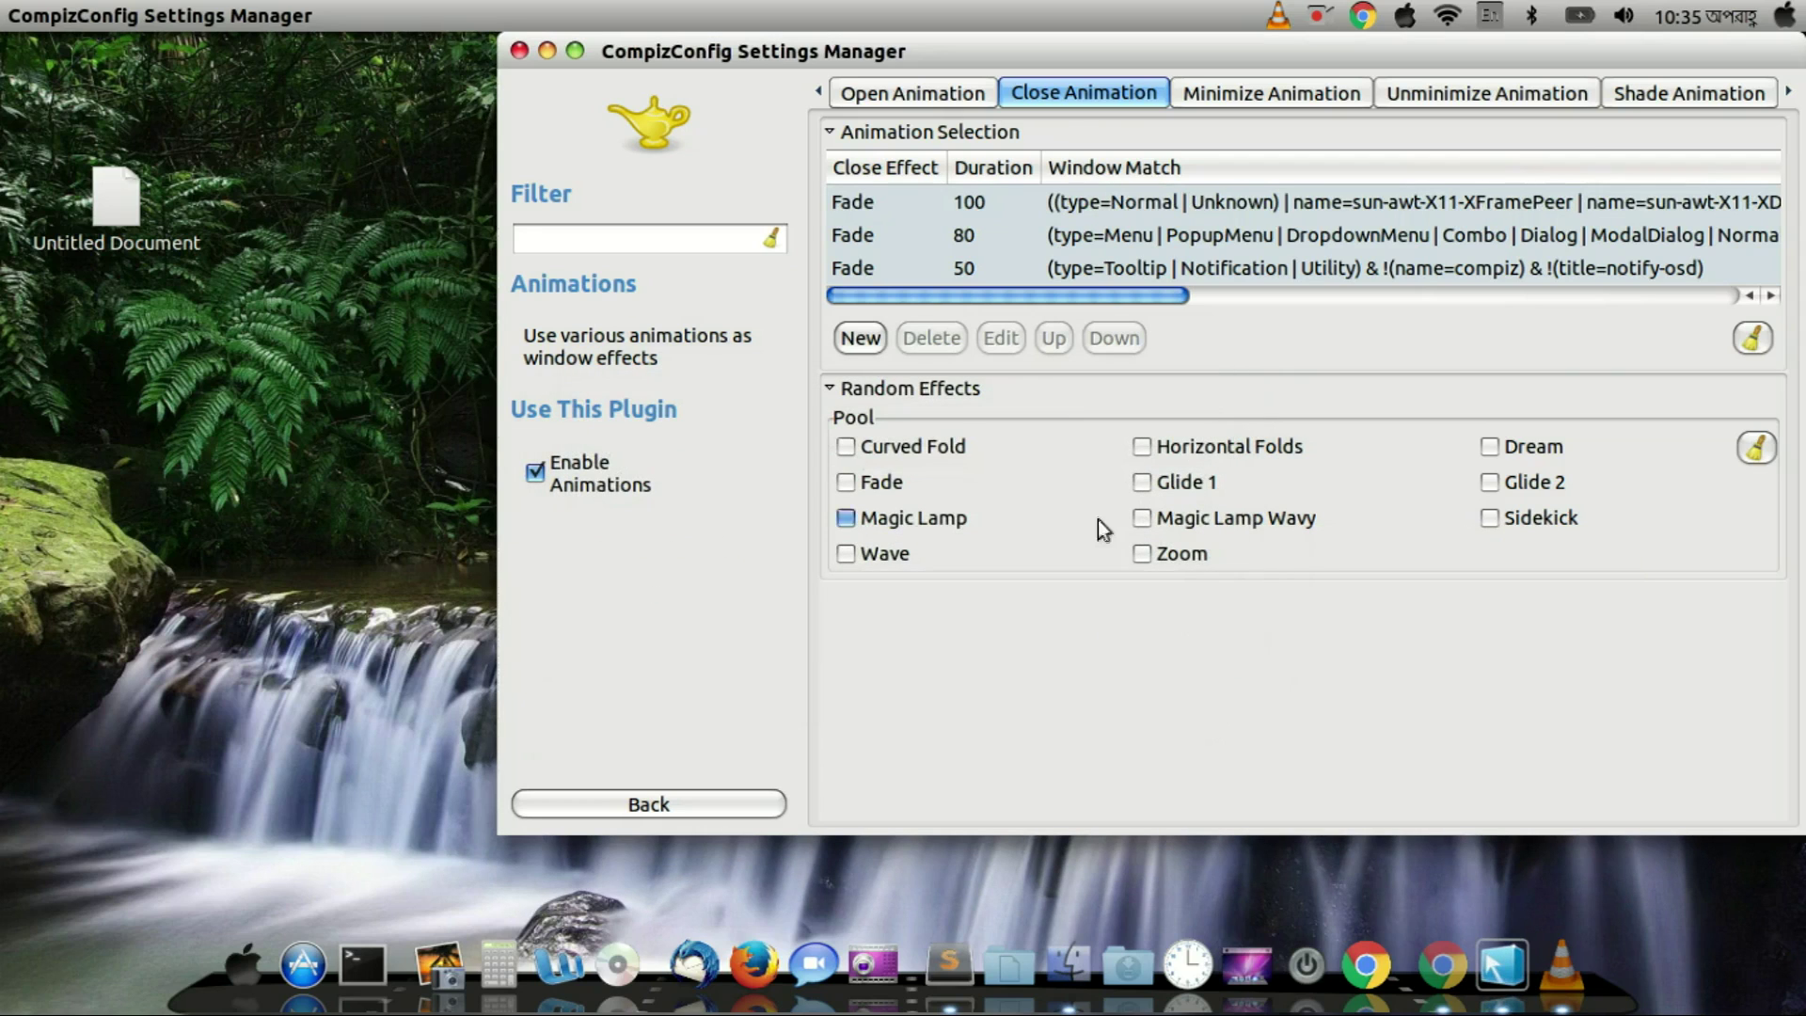
Step: Replace the Zoom 220 minimize rule with Magic Lamp at a 500 duration
left_click(1202, 96)
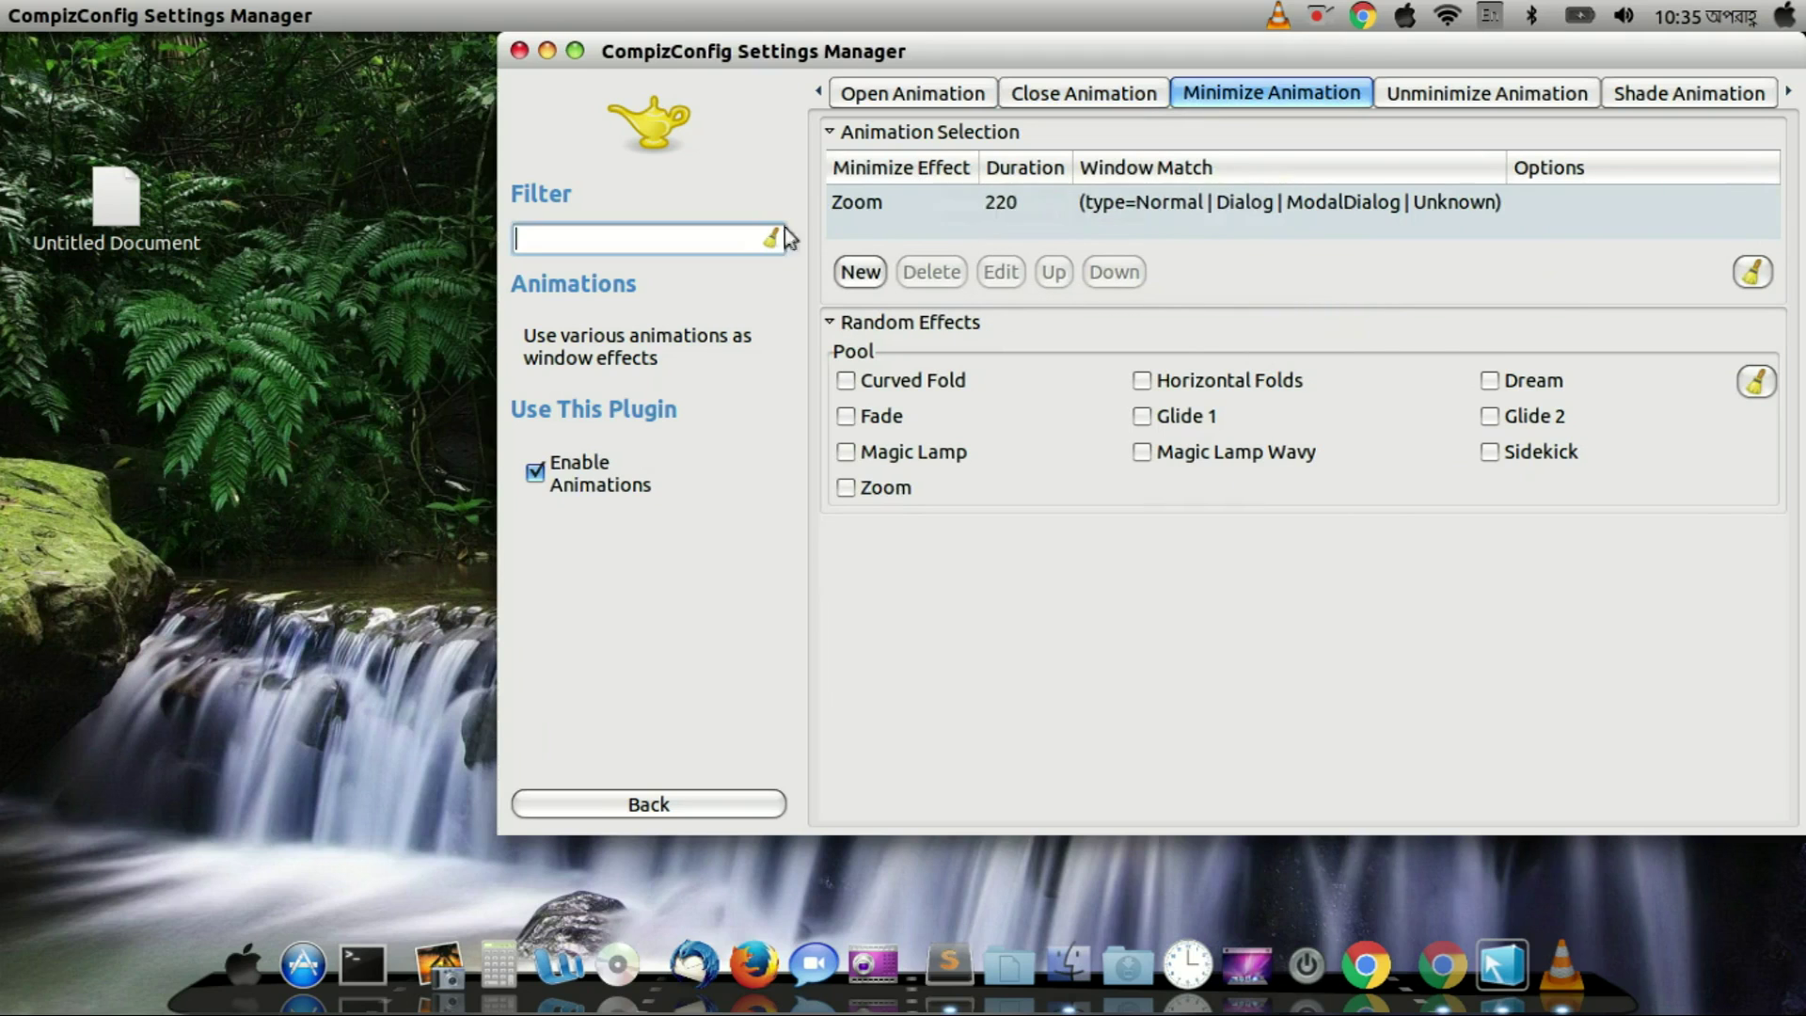
left_click(869, 206)
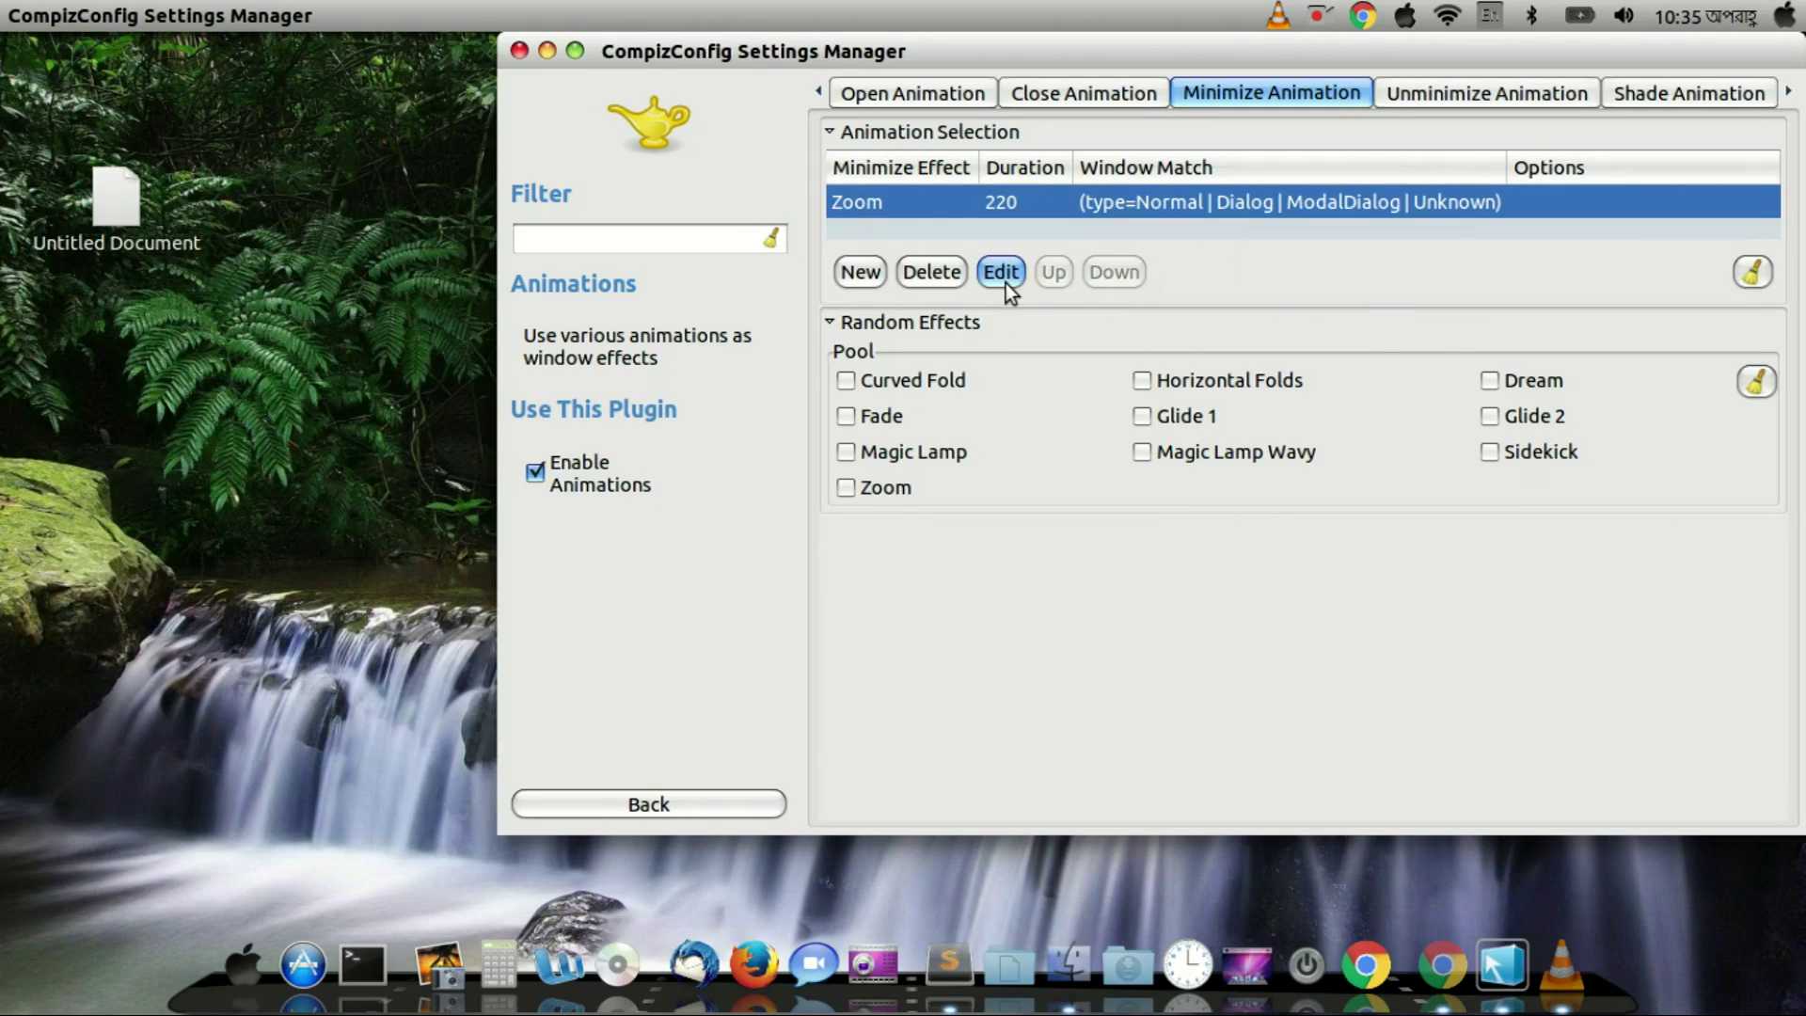
left_click(1003, 276)
left_click_drag(947, 402, 1364, 393)
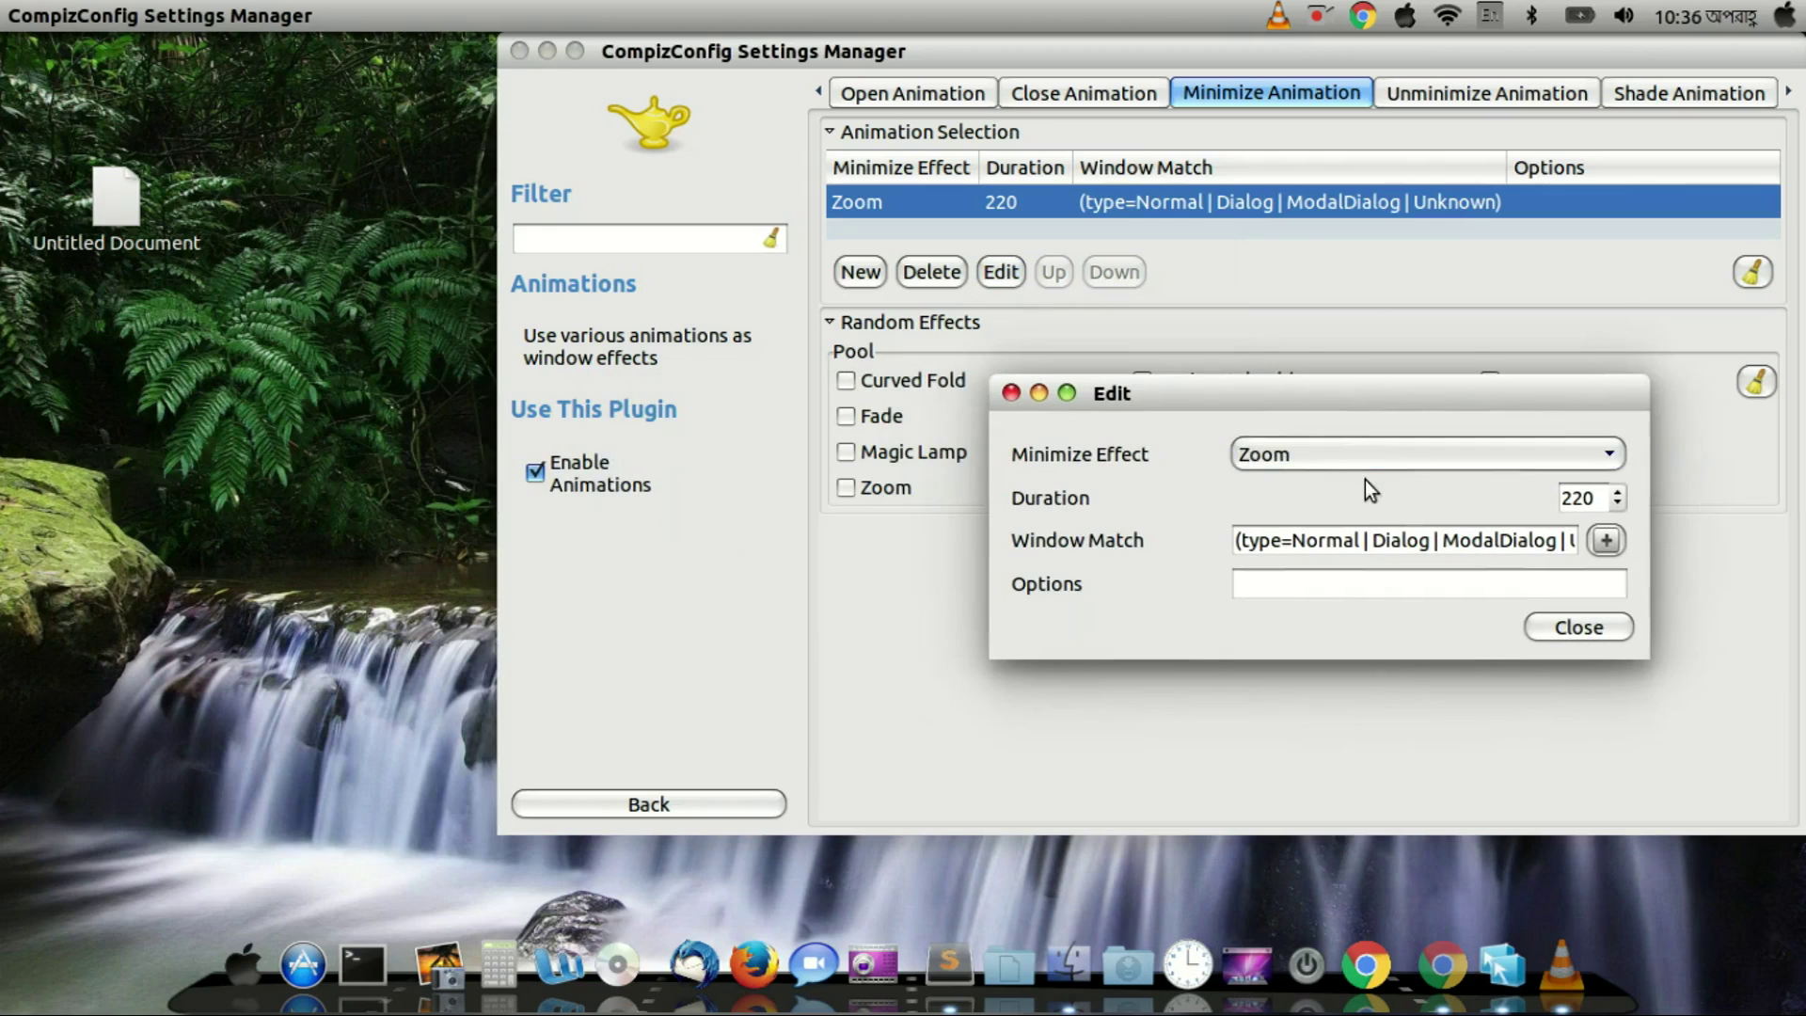
left_click(1365, 458)
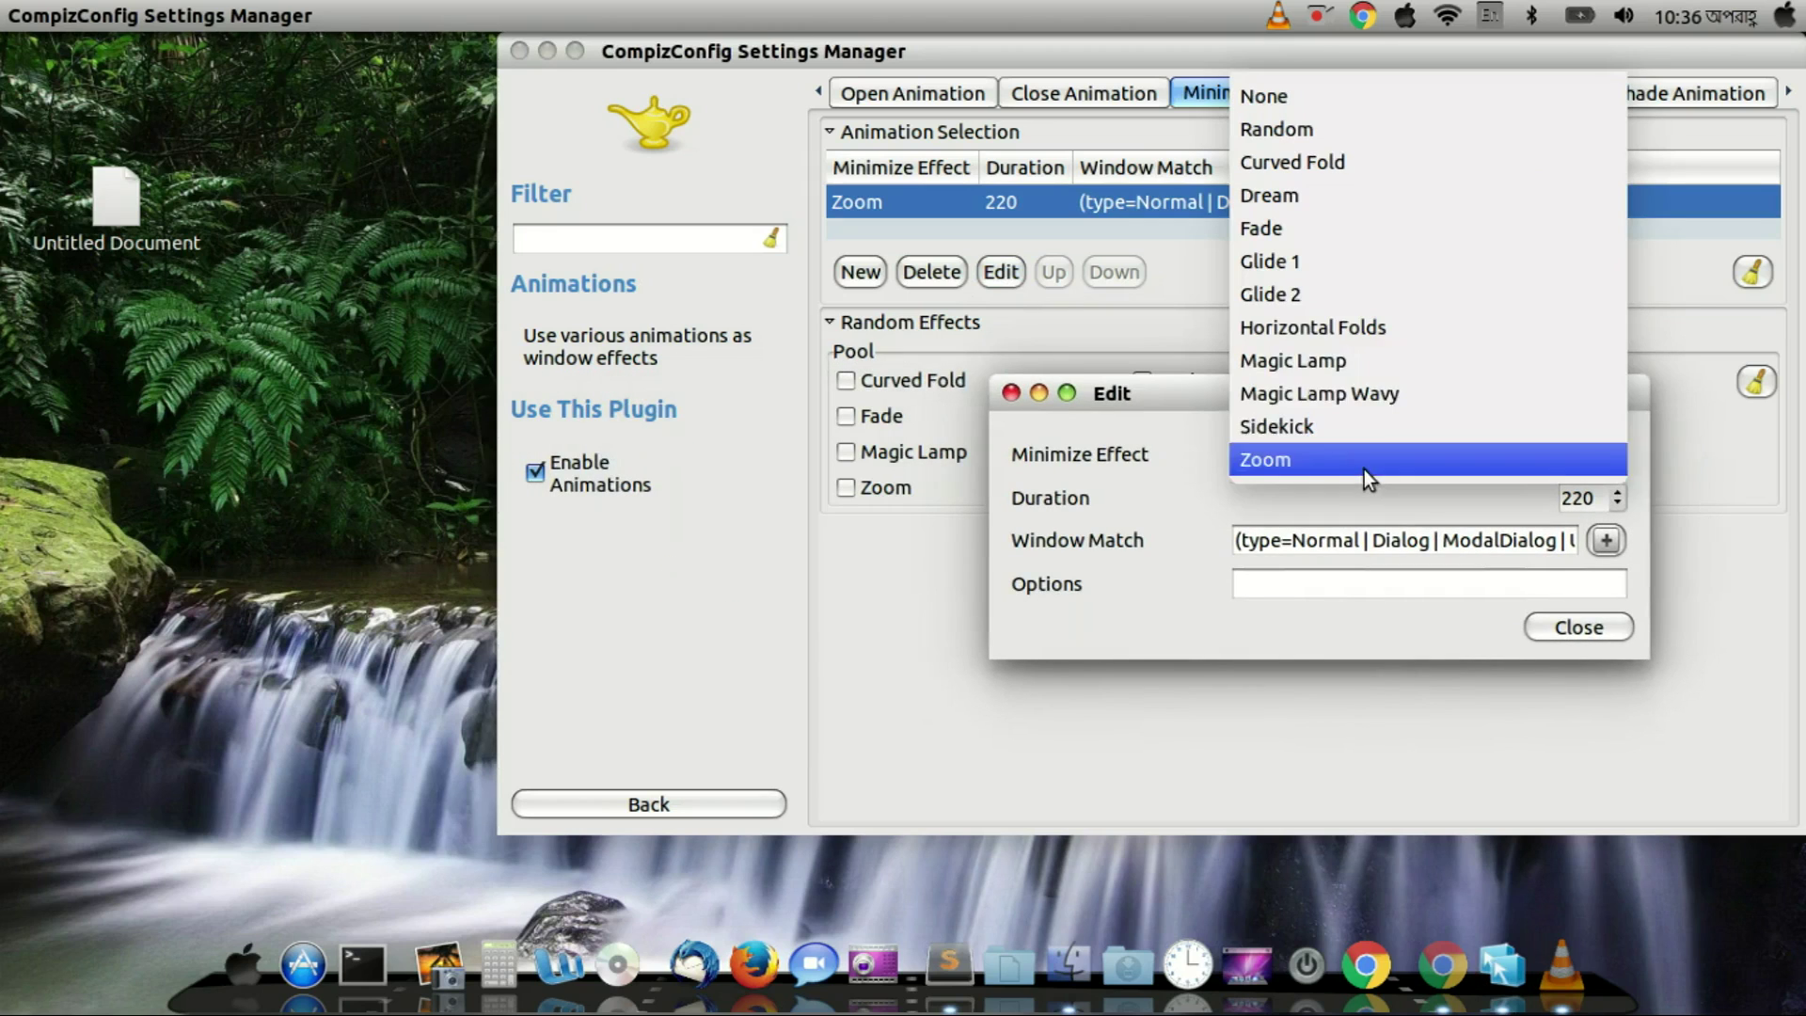
left_click(1294, 362)
double_click(1578, 500)
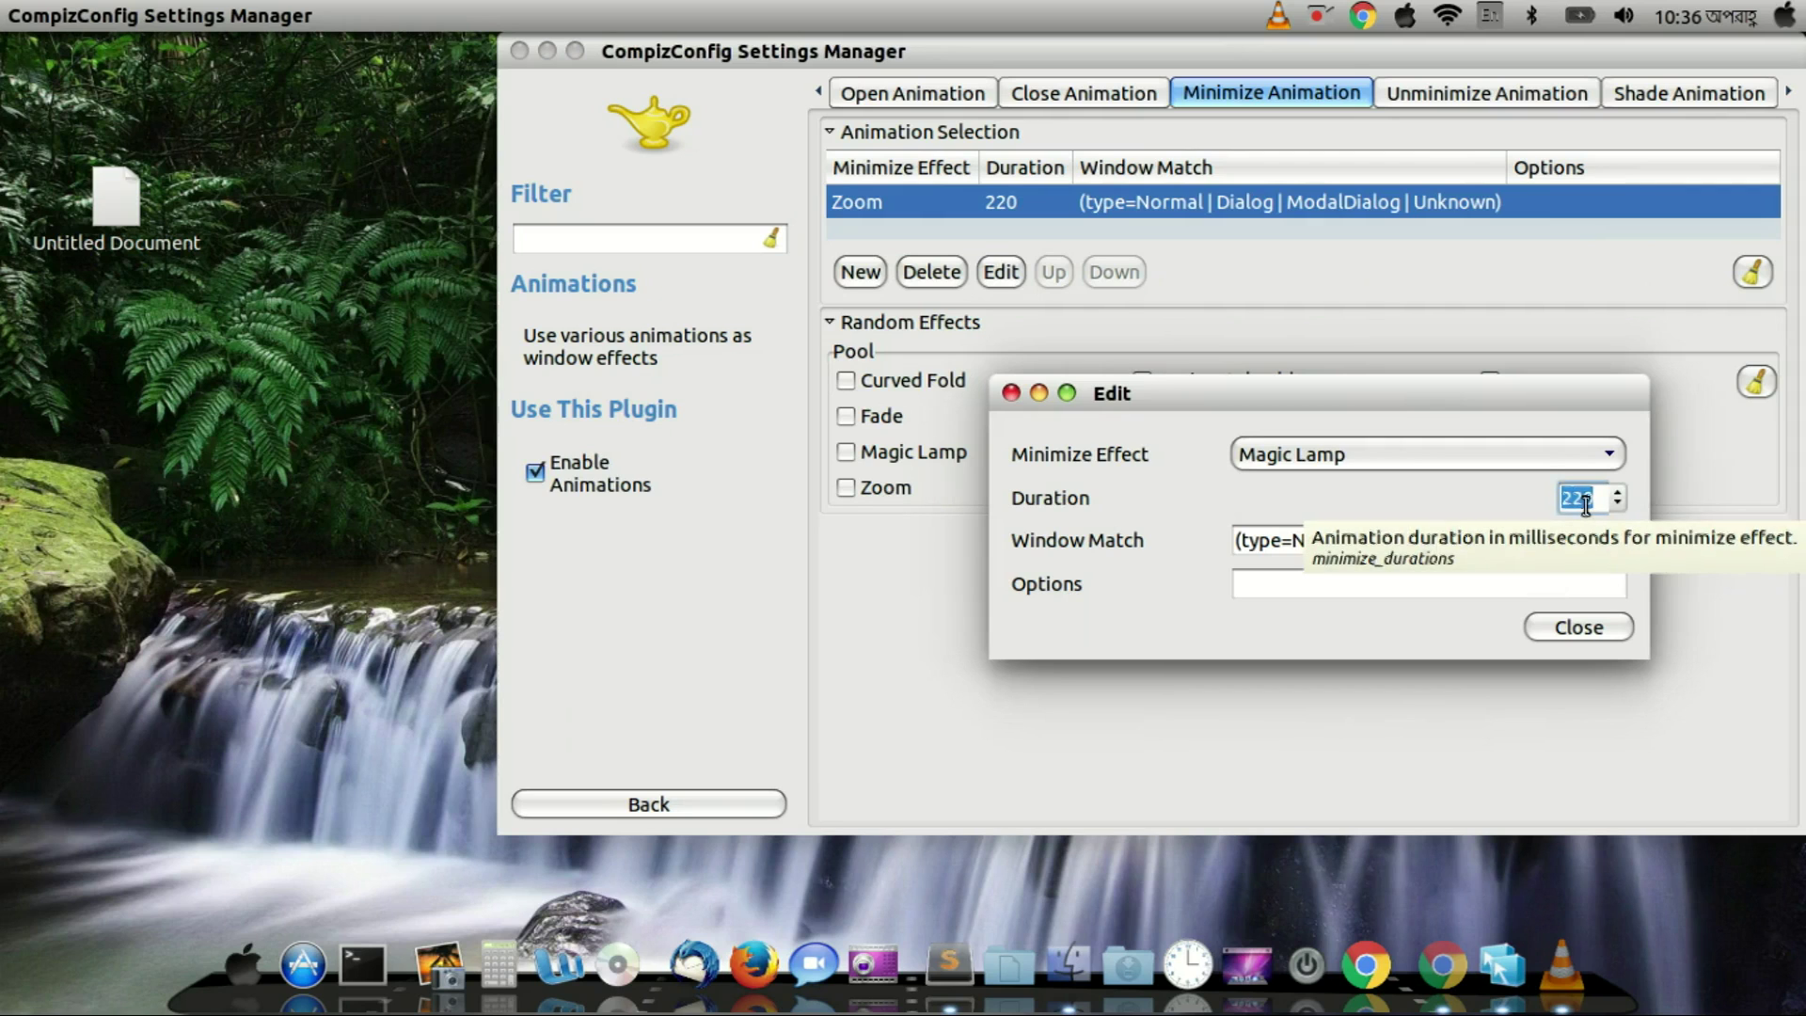
type("500")
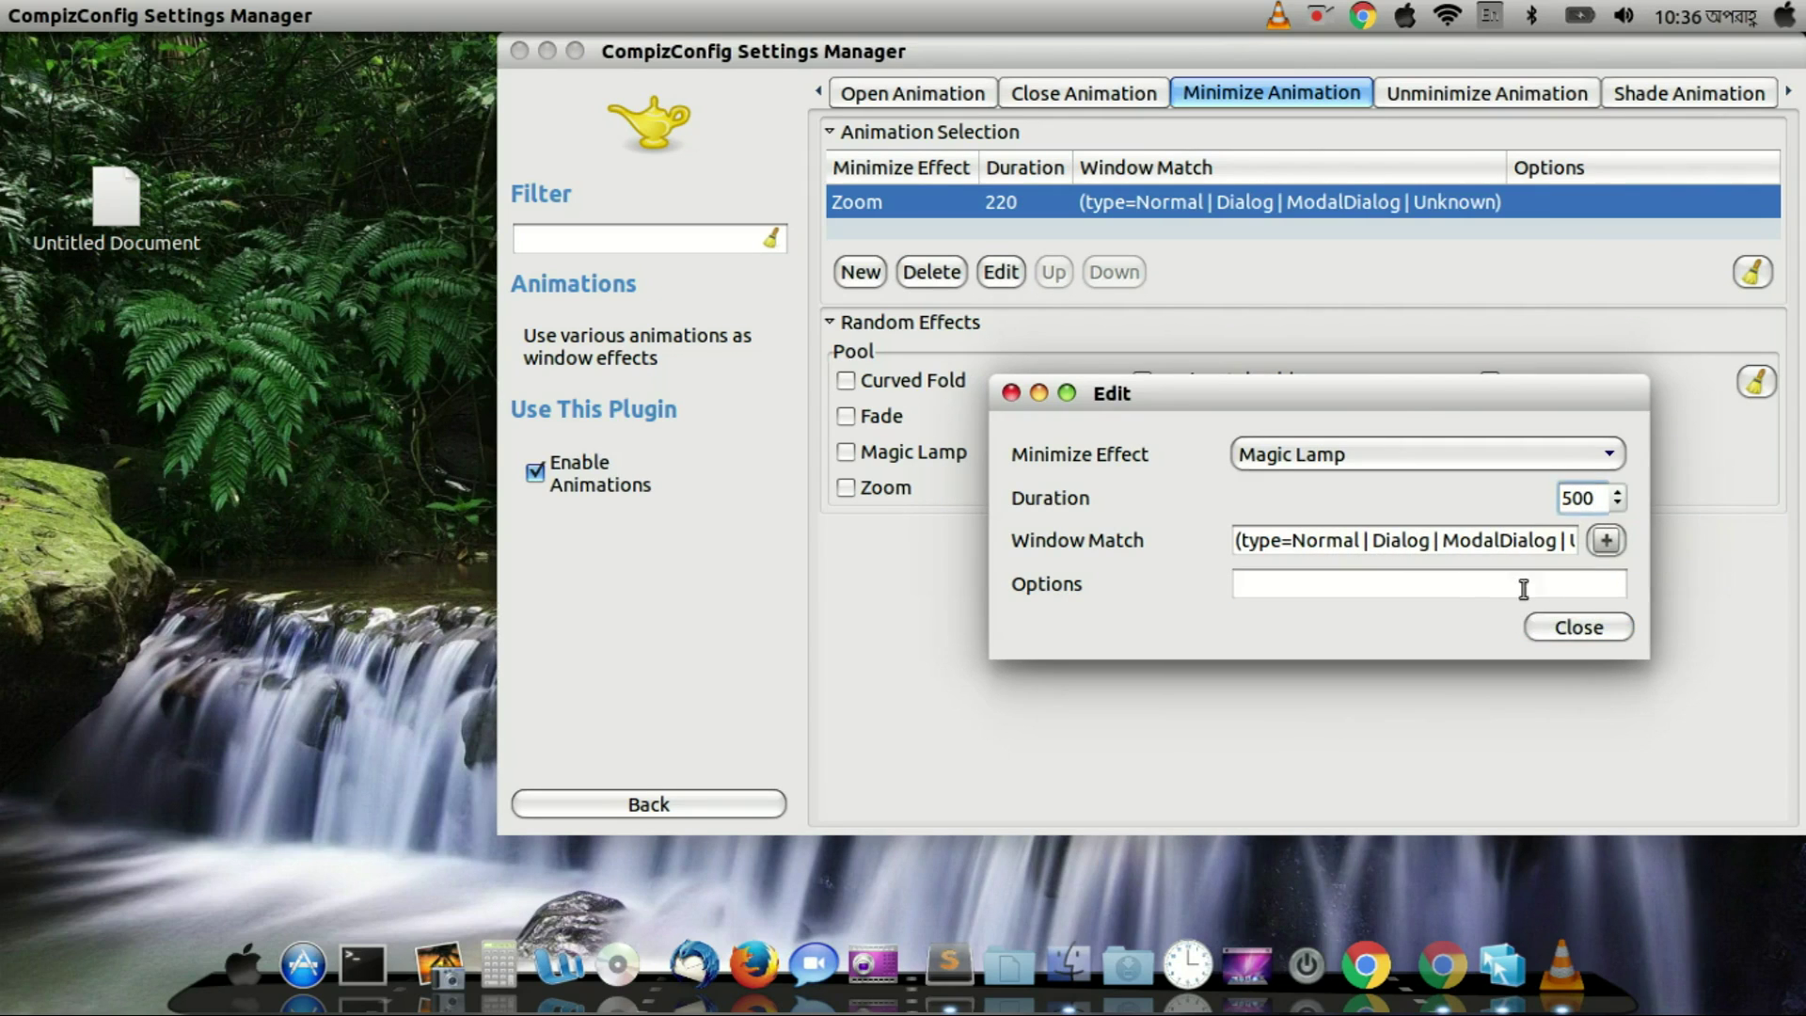
left_click(1574, 627)
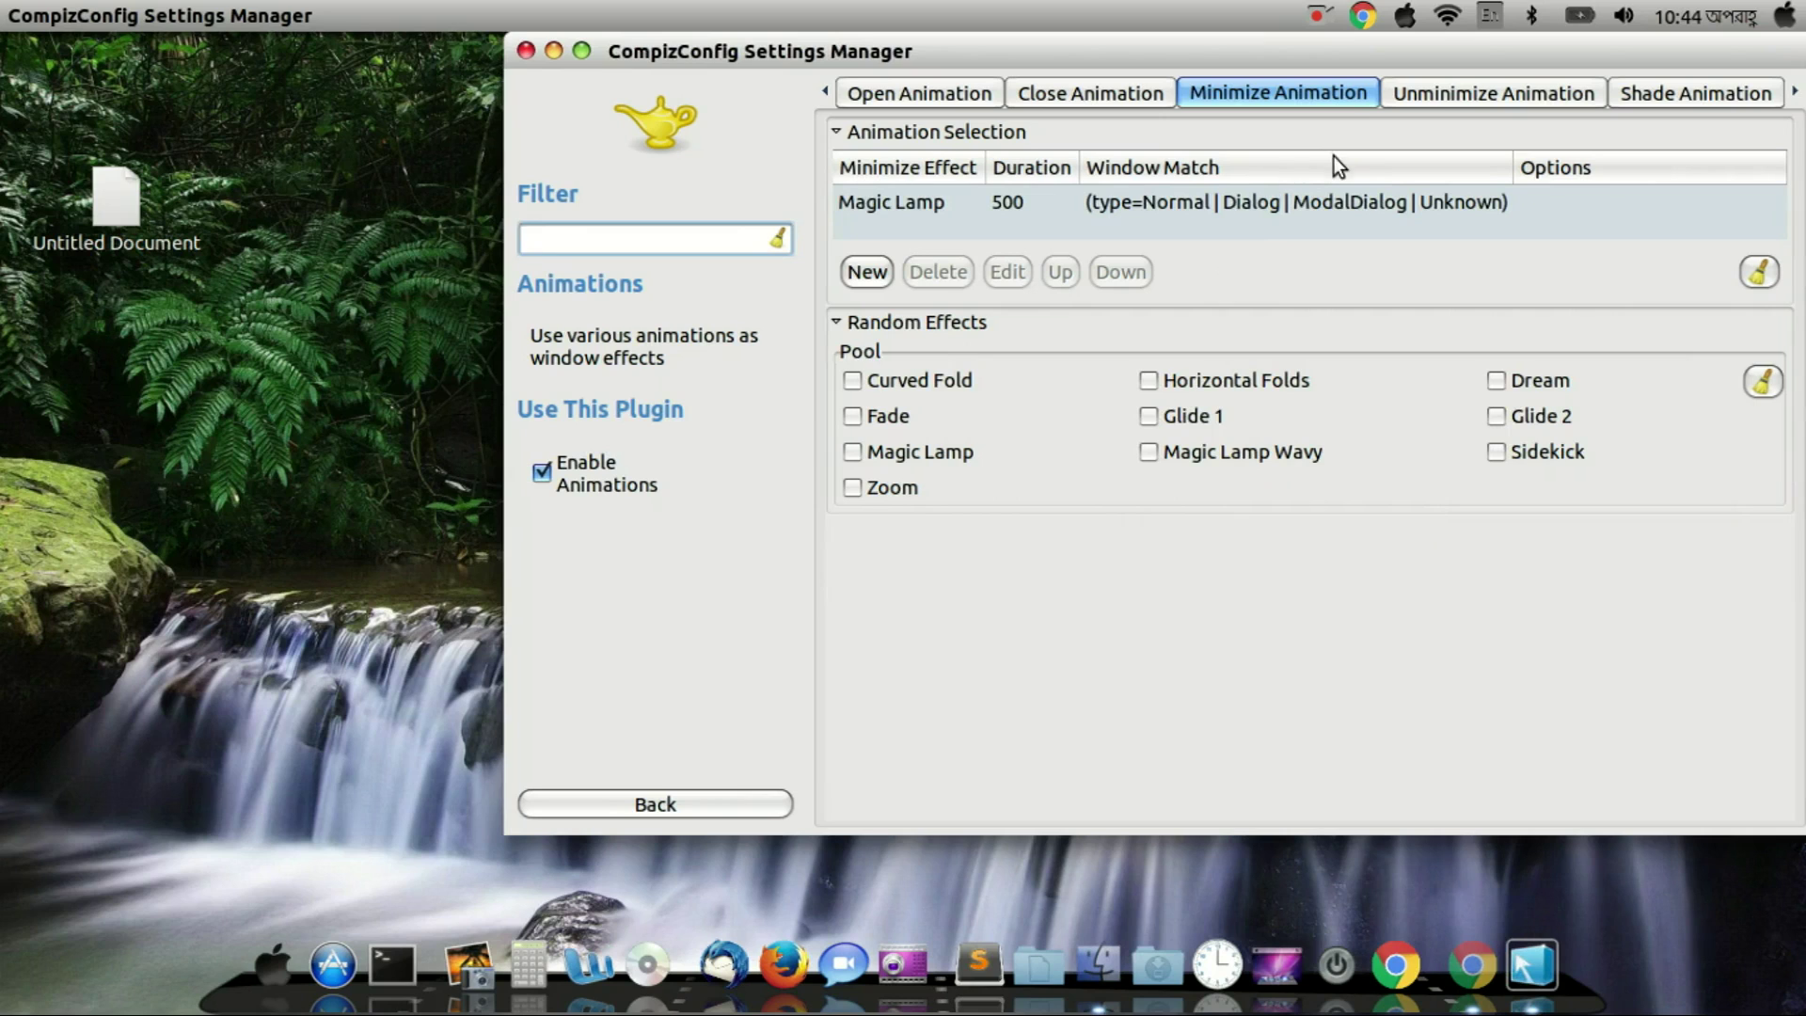
Step: Replace the Glide 2 300 unminimize rule with Magic Lamp at a 500 duration
left_click(1442, 93)
left_click(1006, 207)
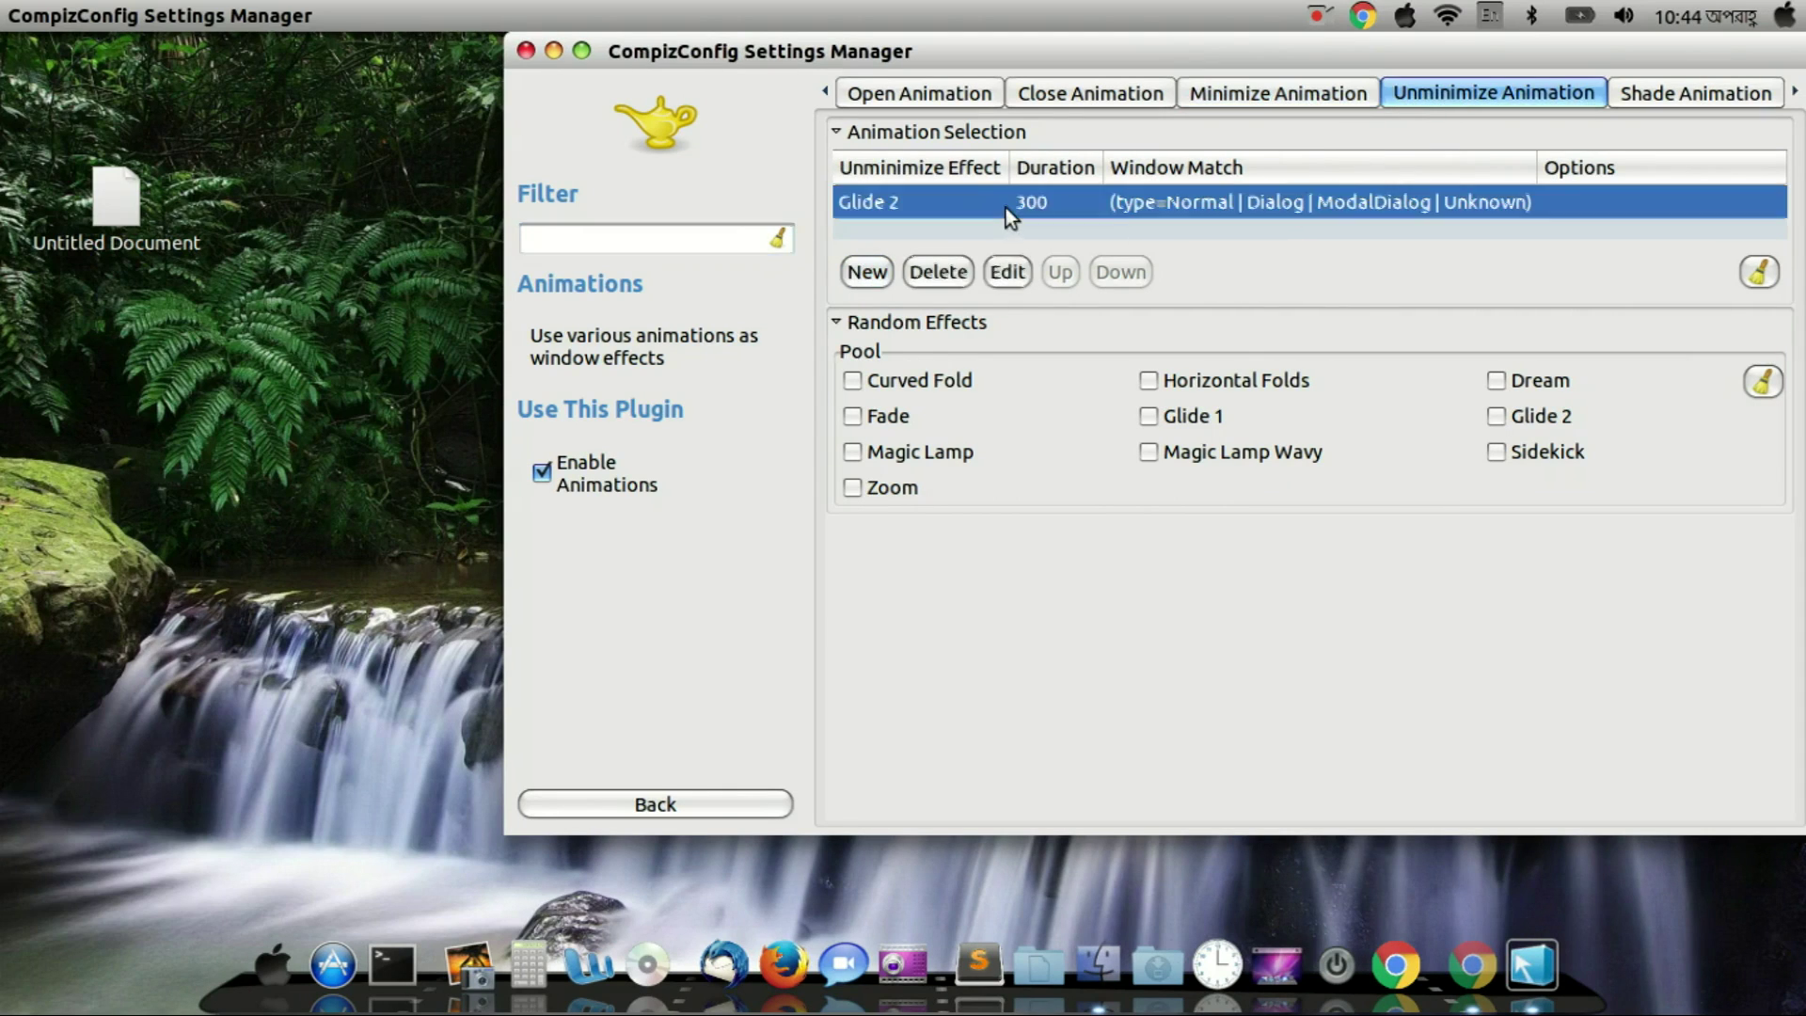
left_click(1009, 273)
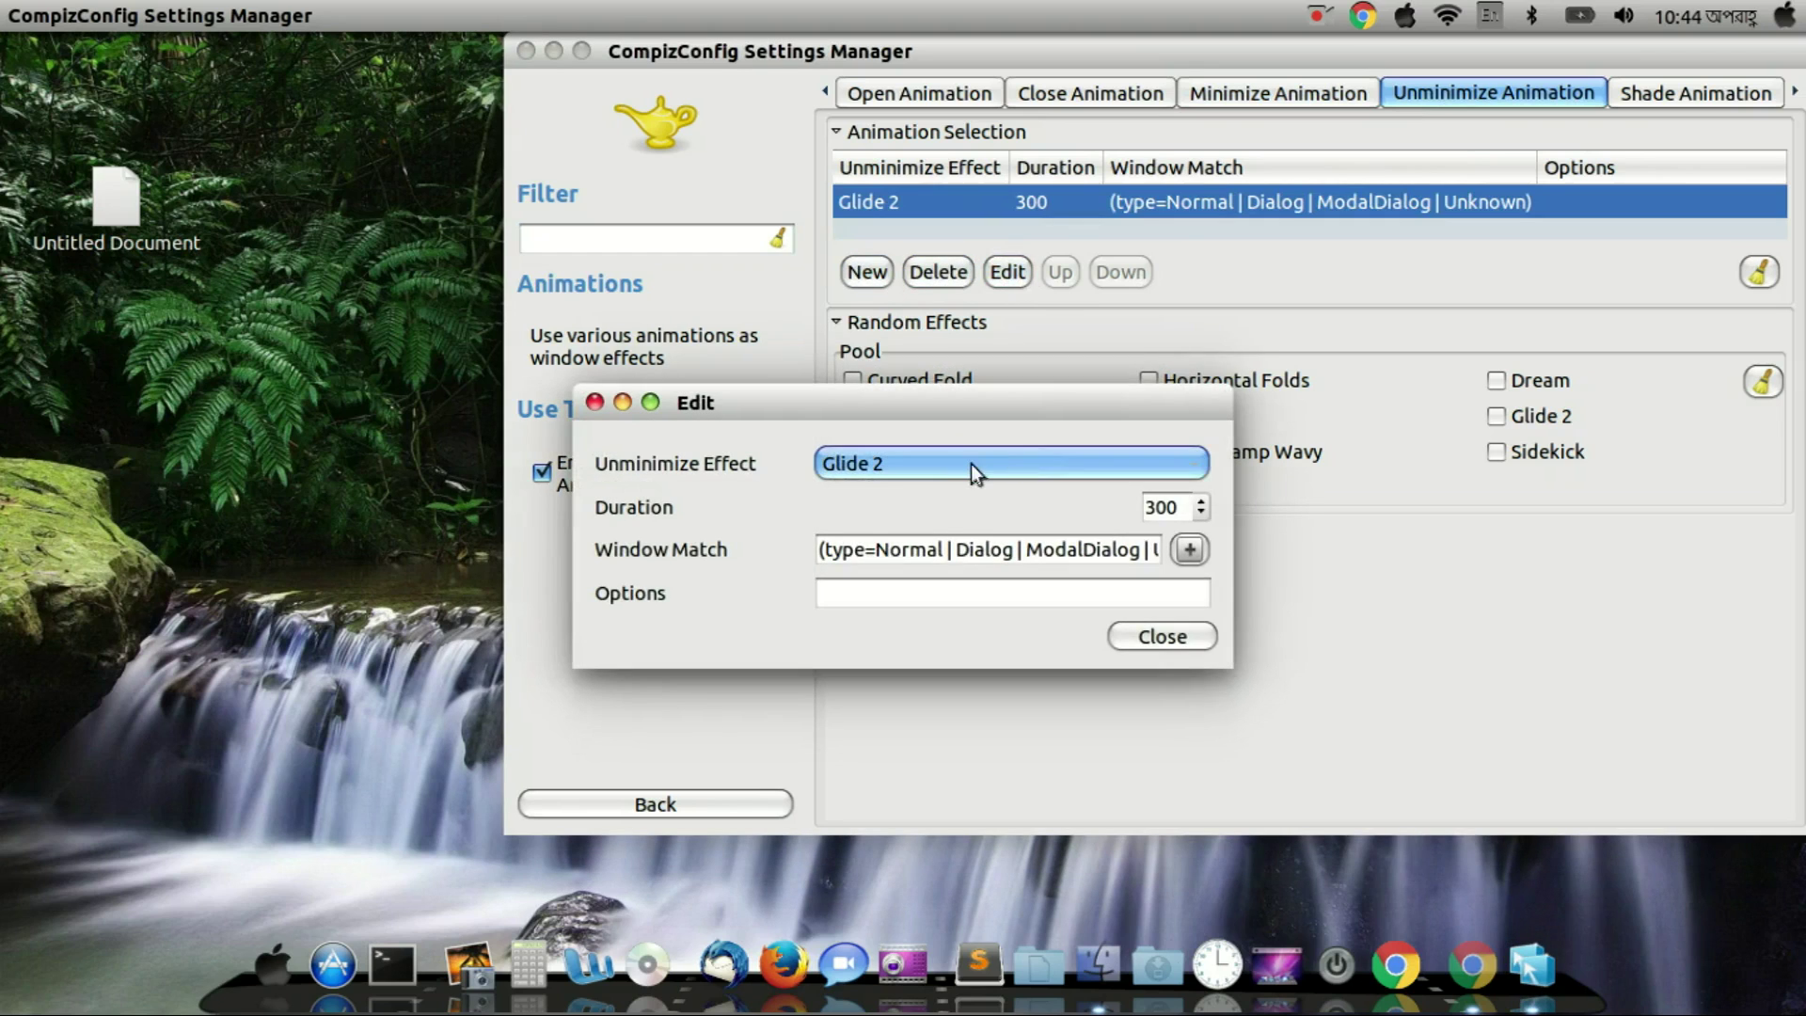
left_click(971, 464)
left_click(969, 475)
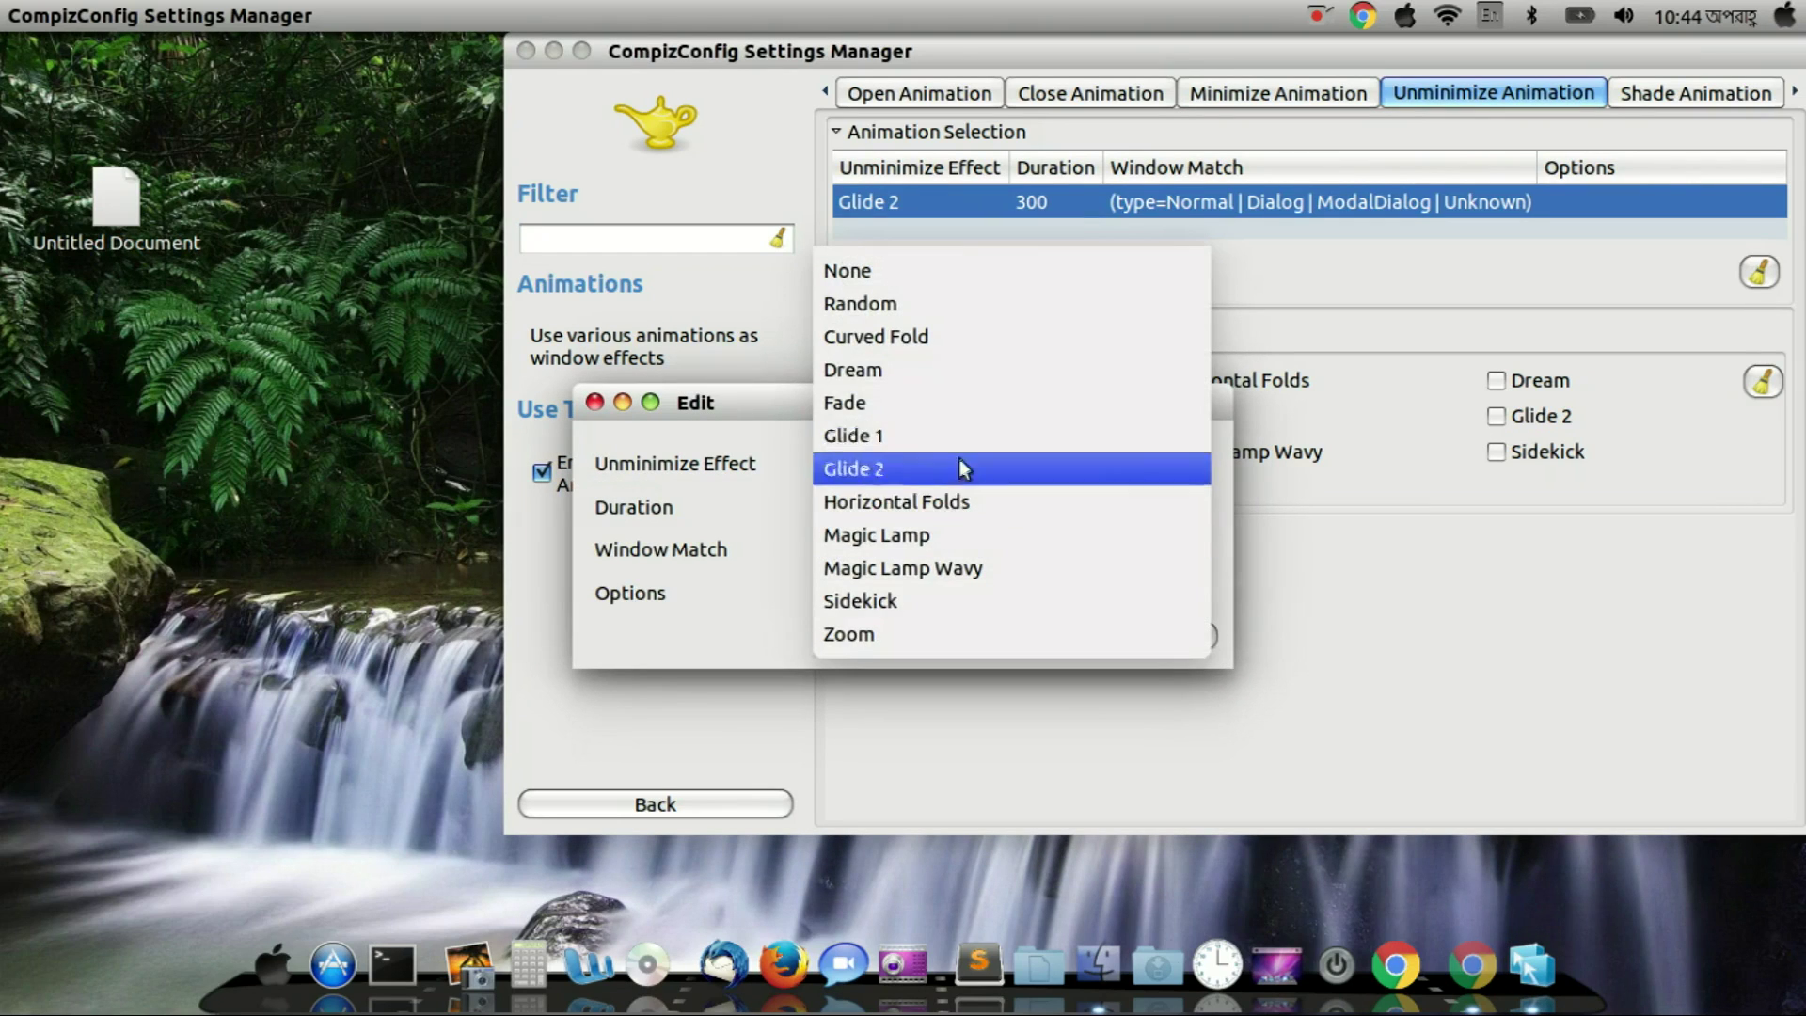
left_click(944, 529)
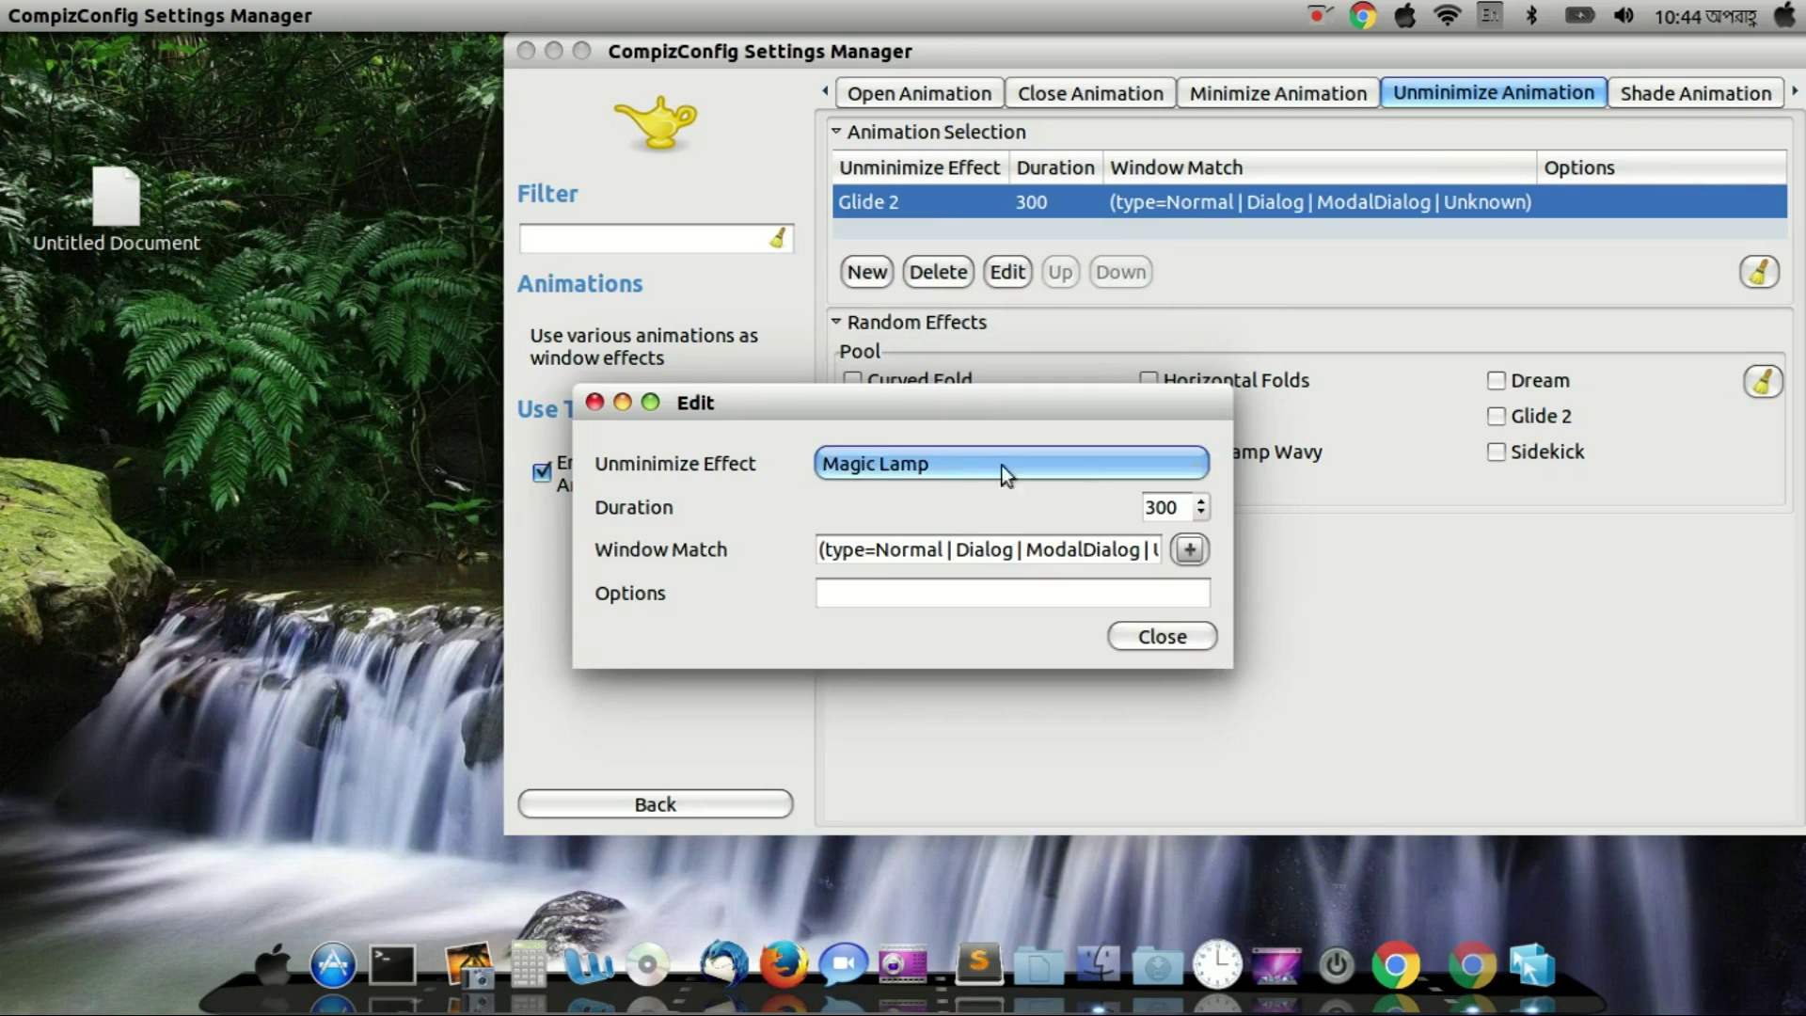
left_click_drag(1153, 507, 1133, 512)
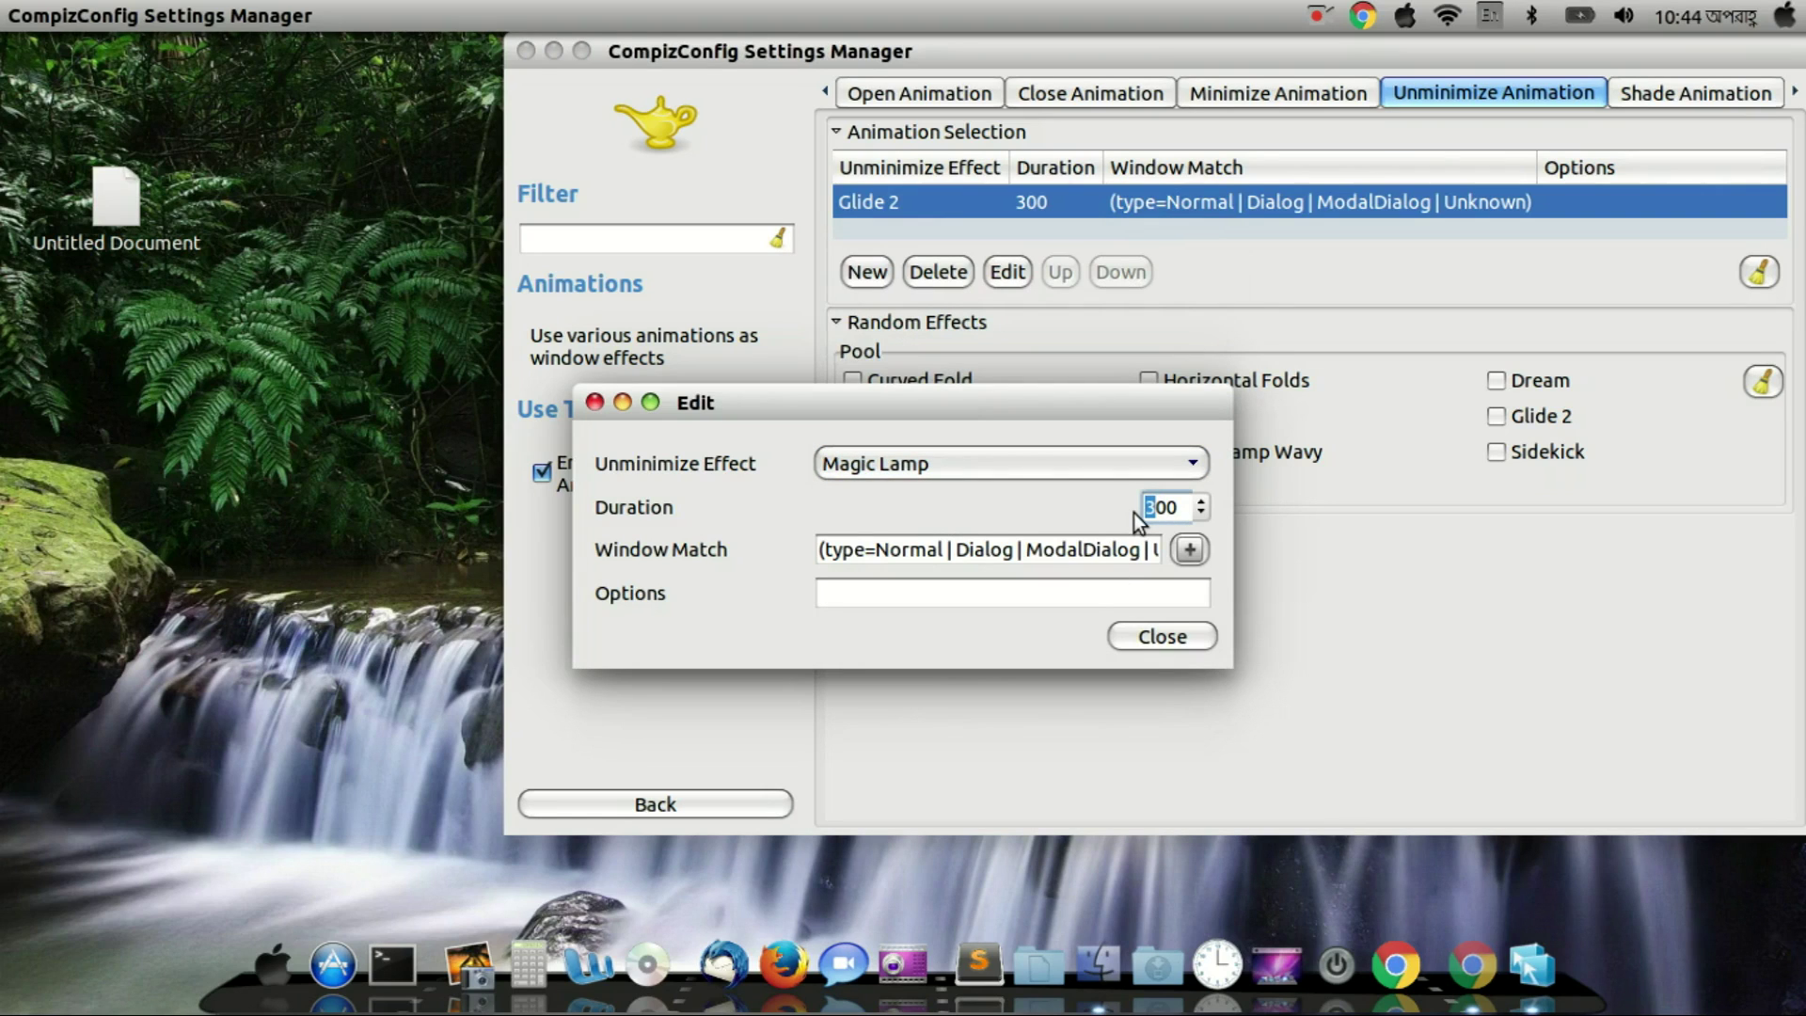
type("5")
left_click(1160, 637)
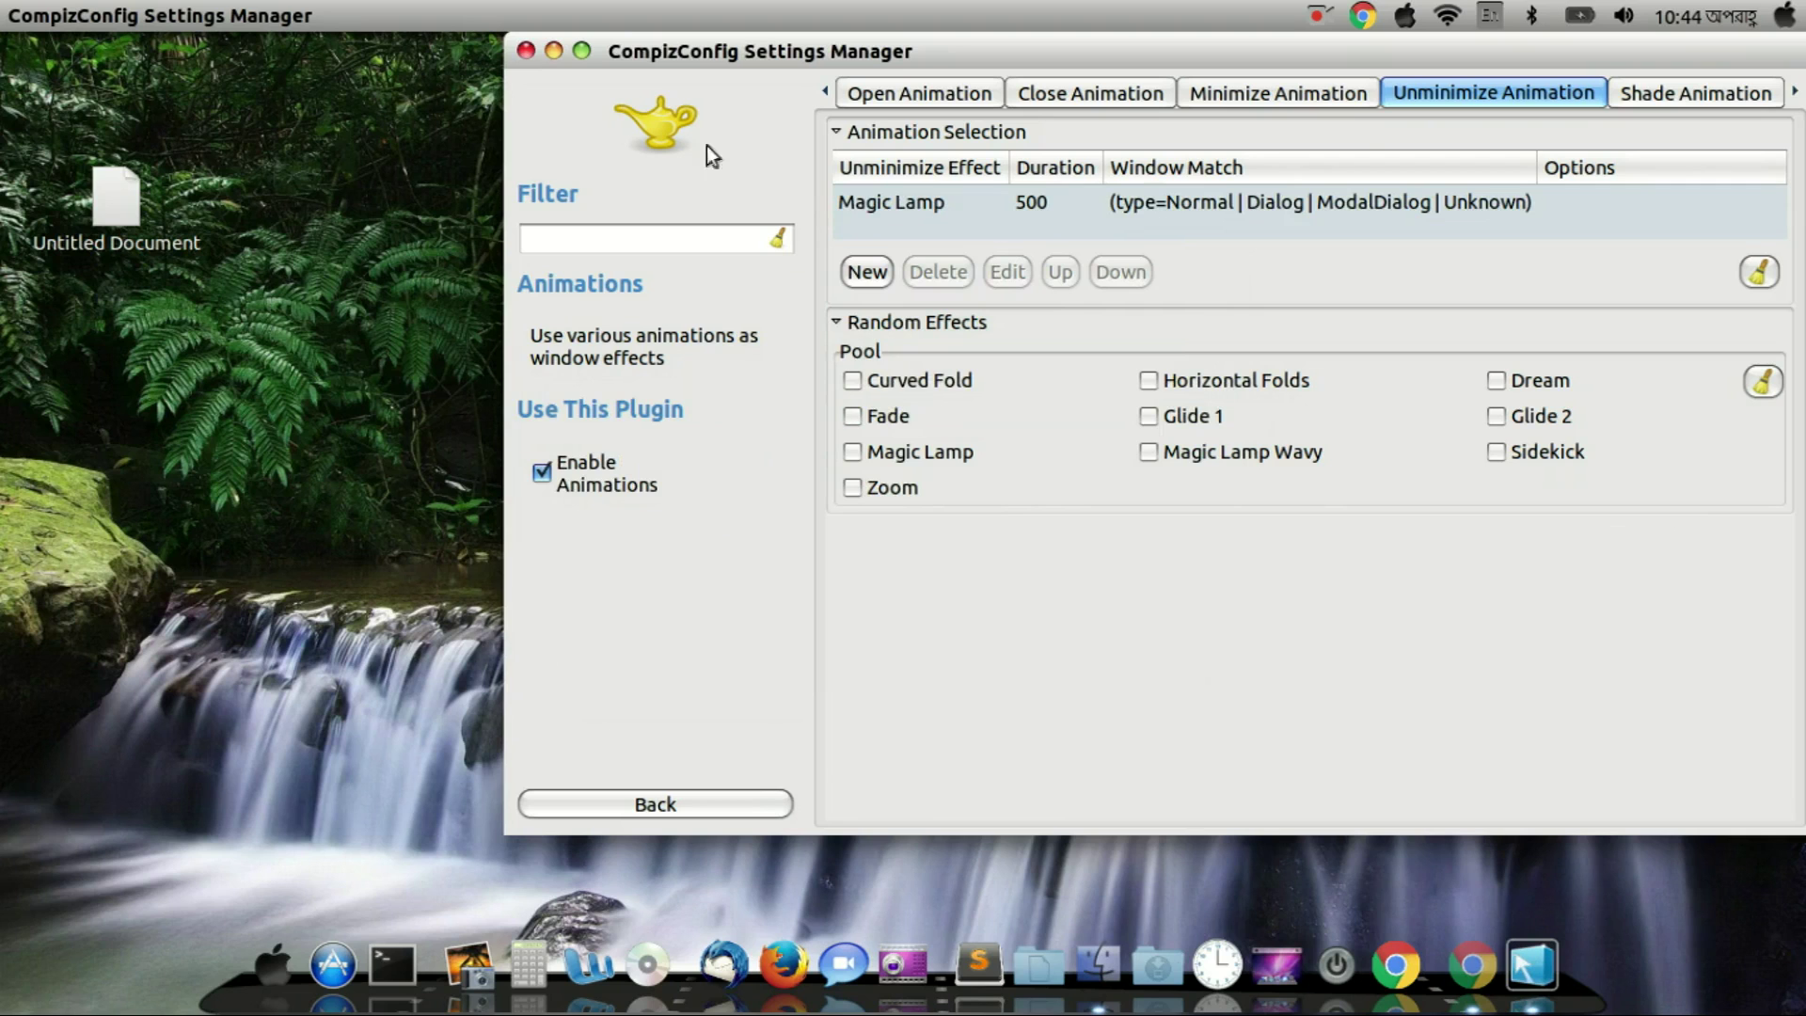
Step: Close CCSM and test Magic Lamp by restoring and minimizing Chrome and the Videos window
left_click(525, 52)
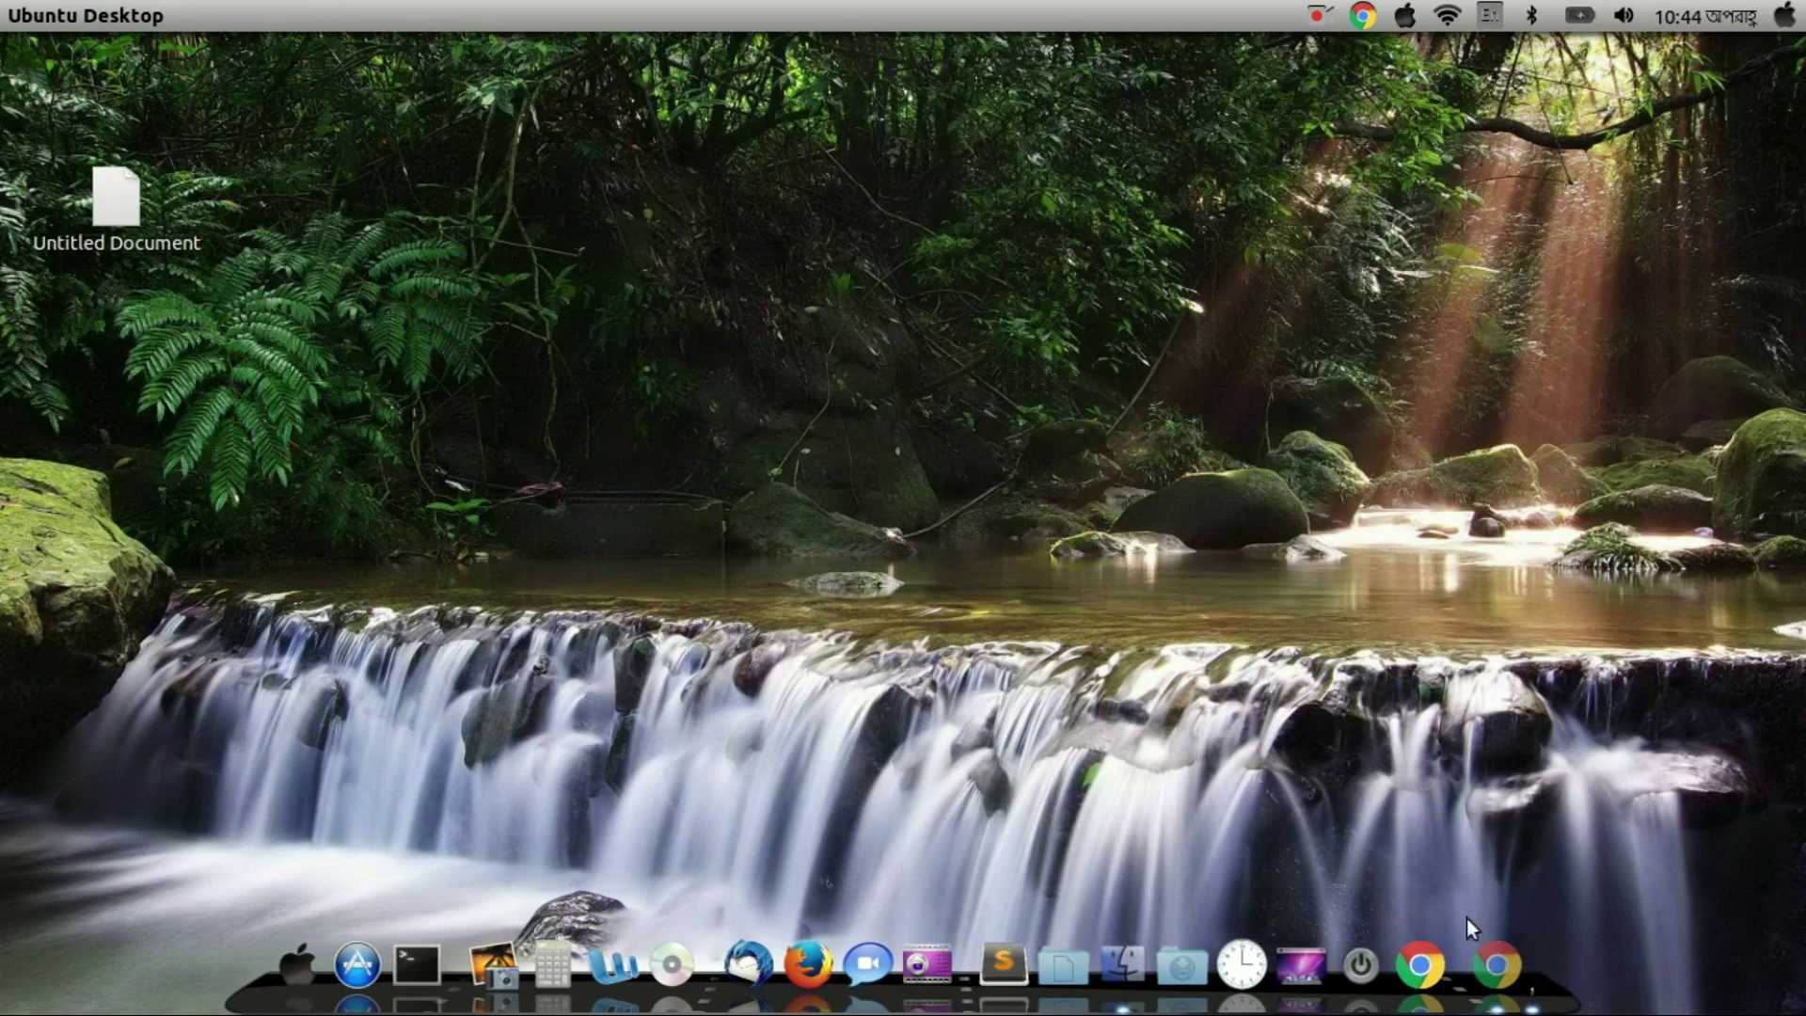
left_click(1492, 966)
left_click(1491, 961)
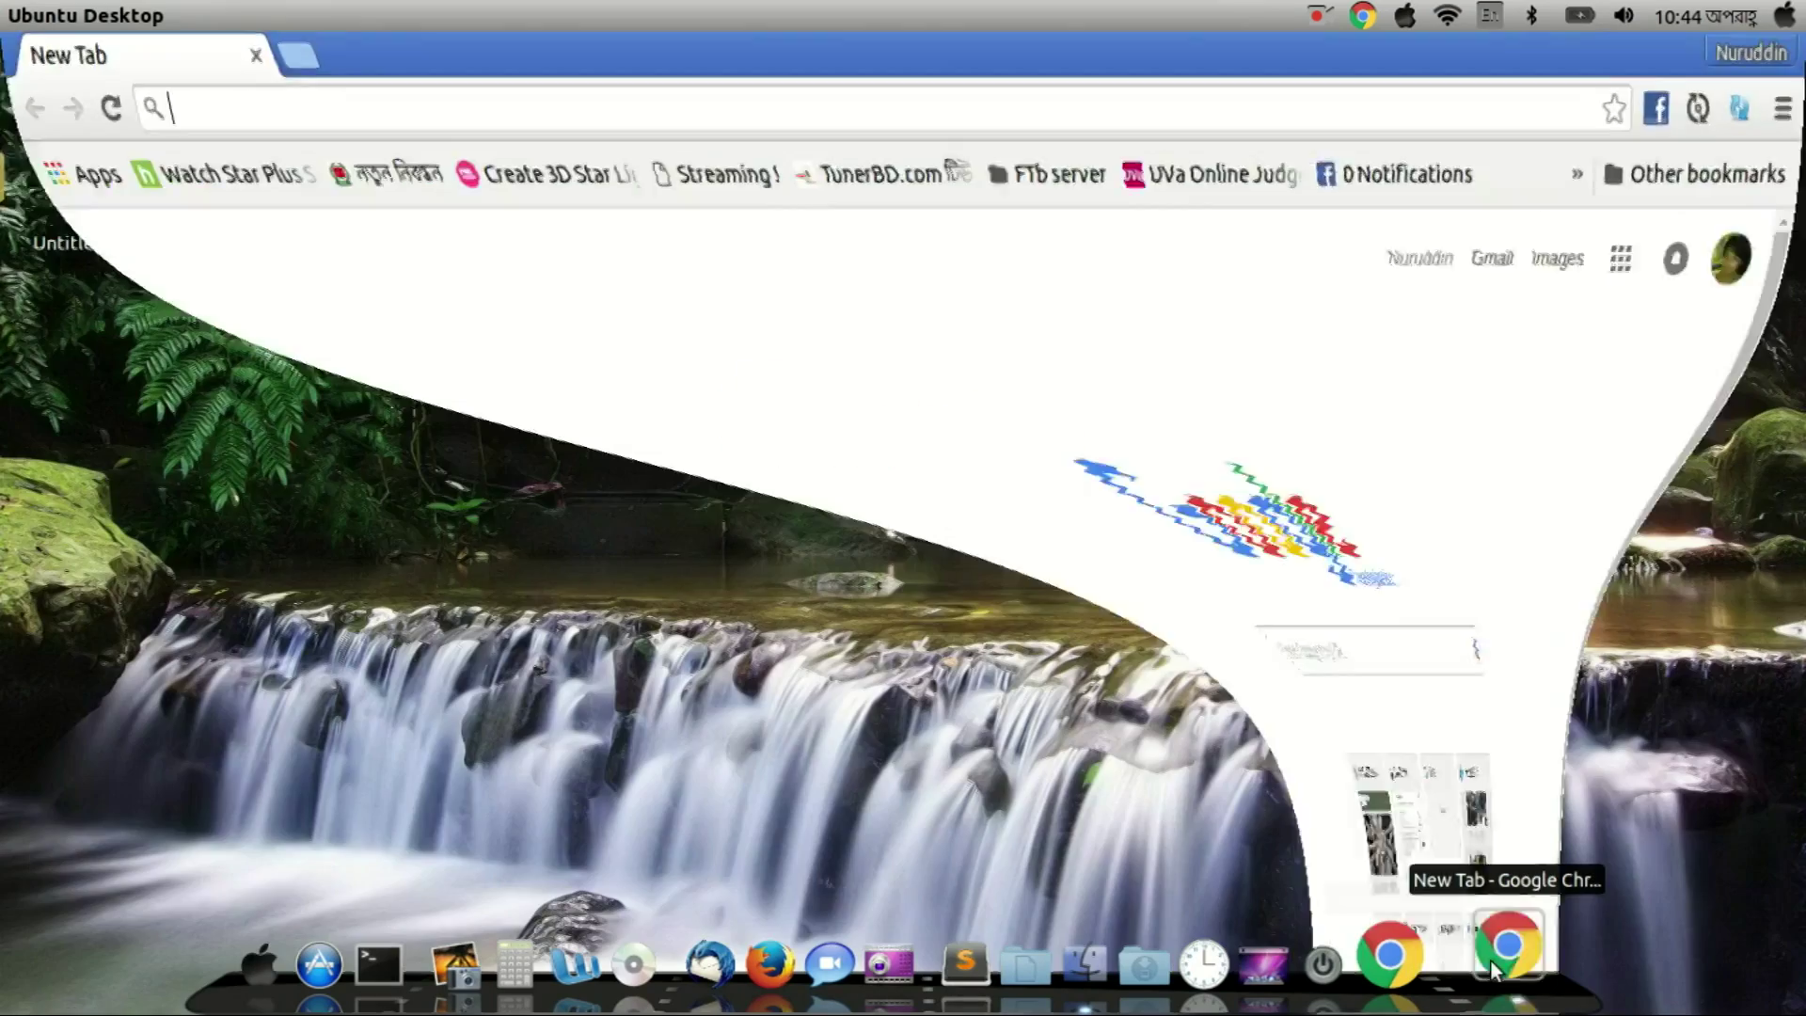
left_click(1490, 958)
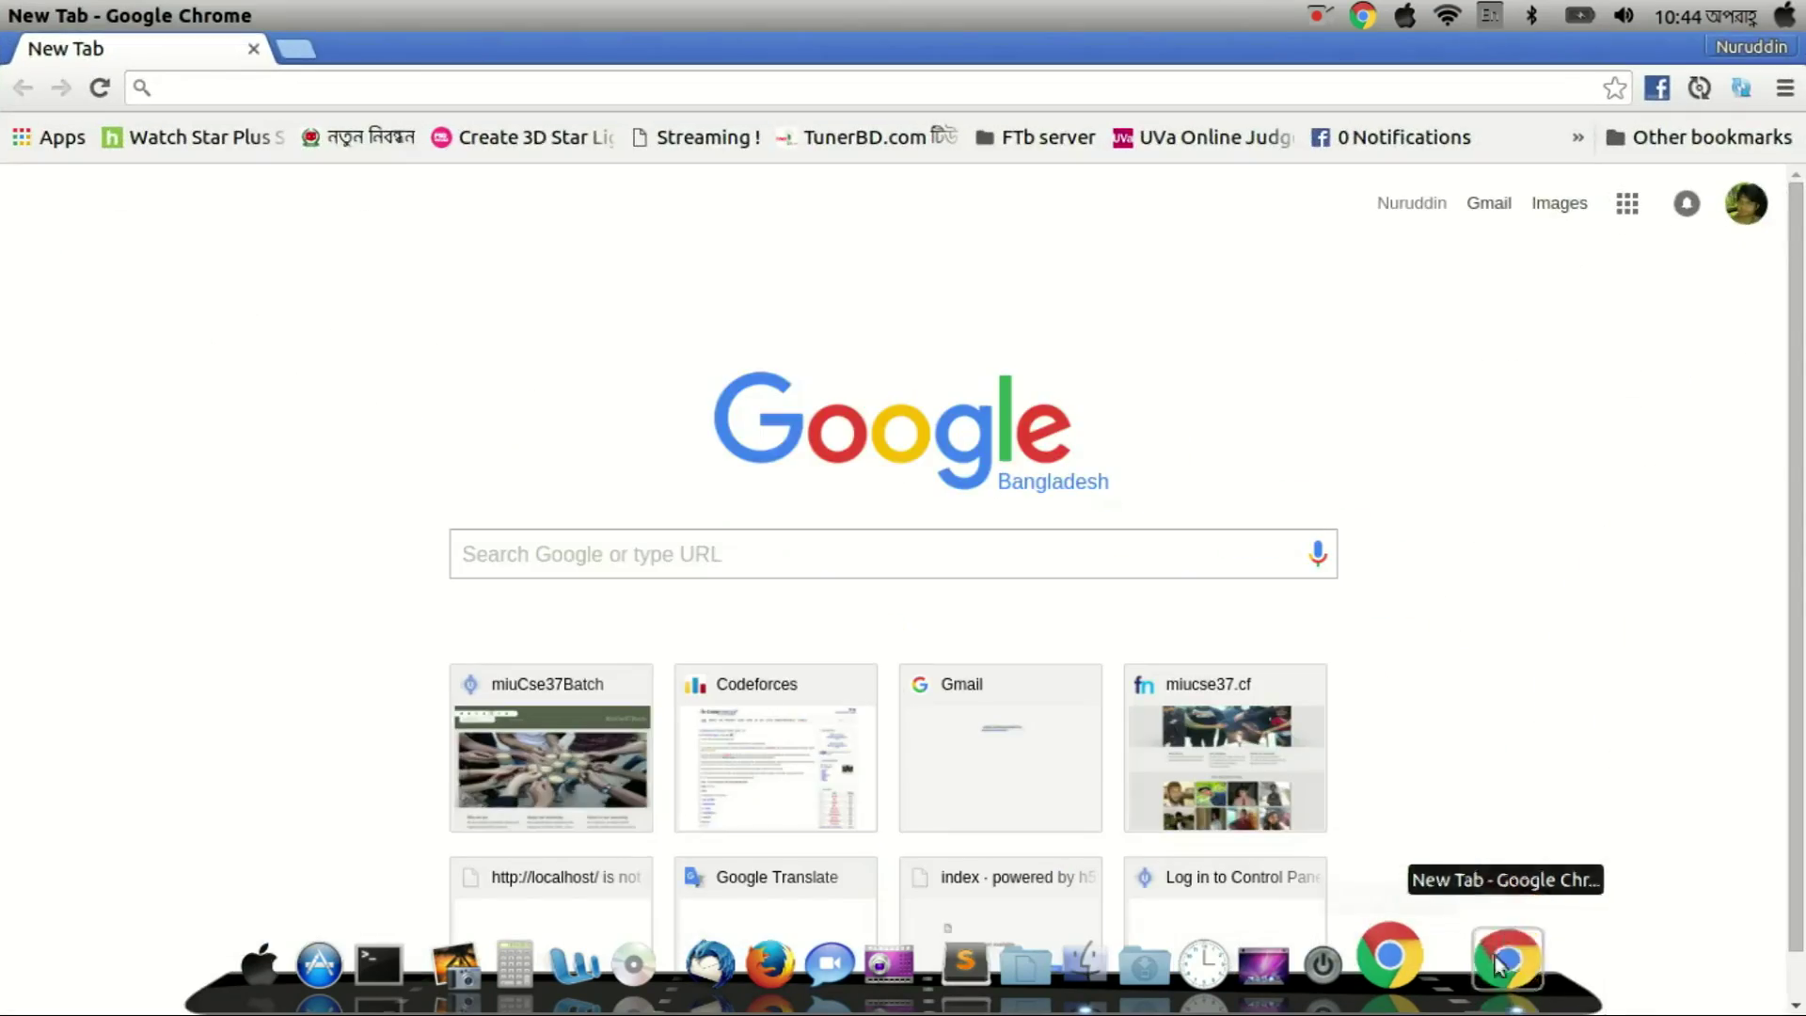
left_click(1495, 948)
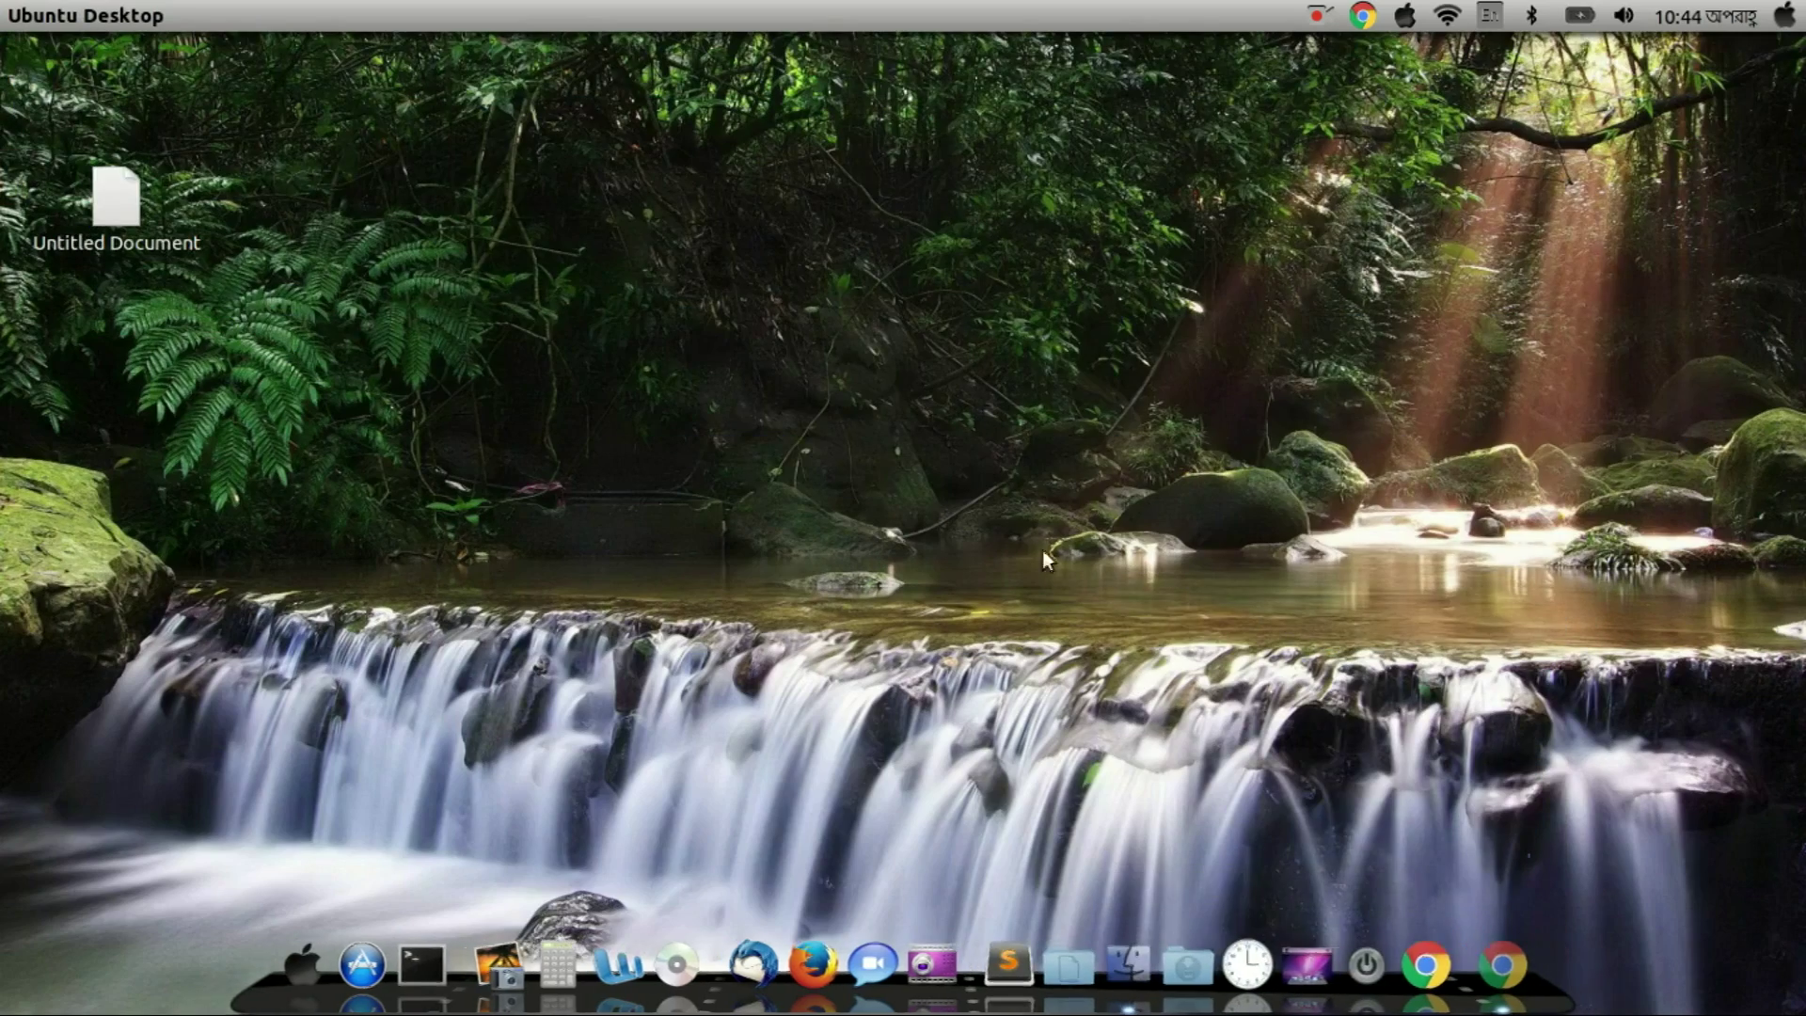
left_click(1124, 962)
left_click(1128, 975)
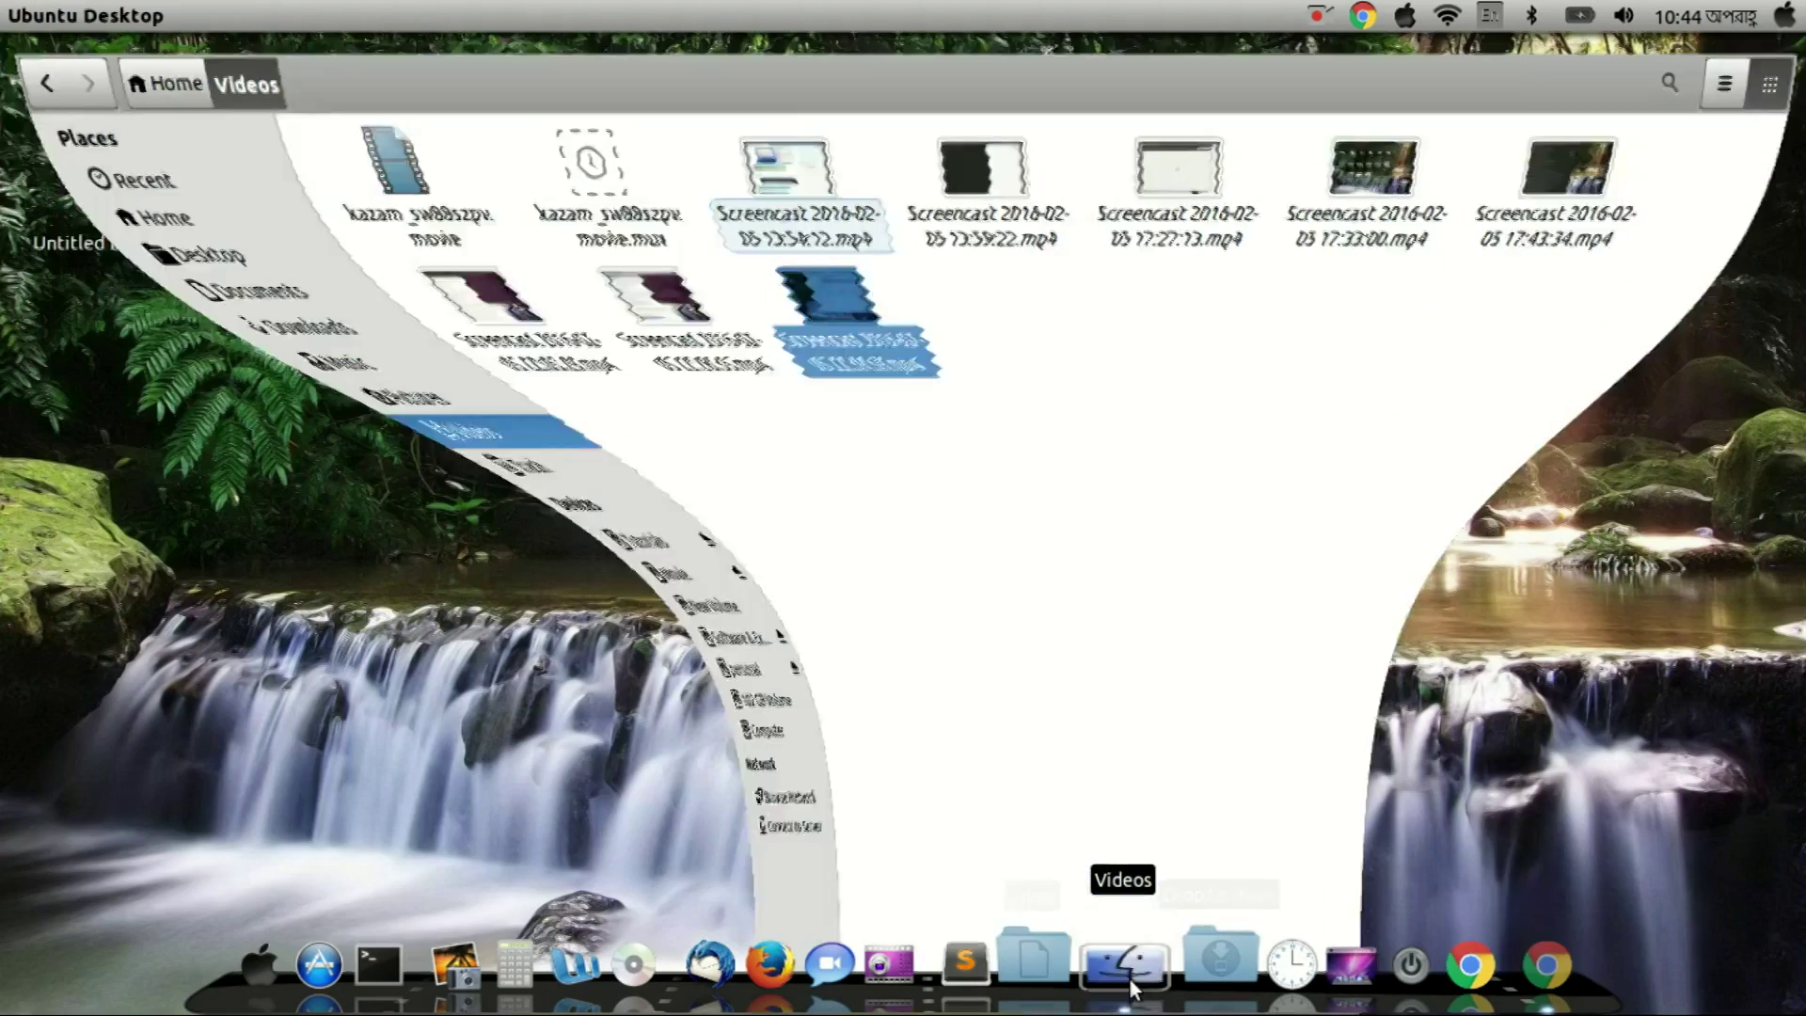